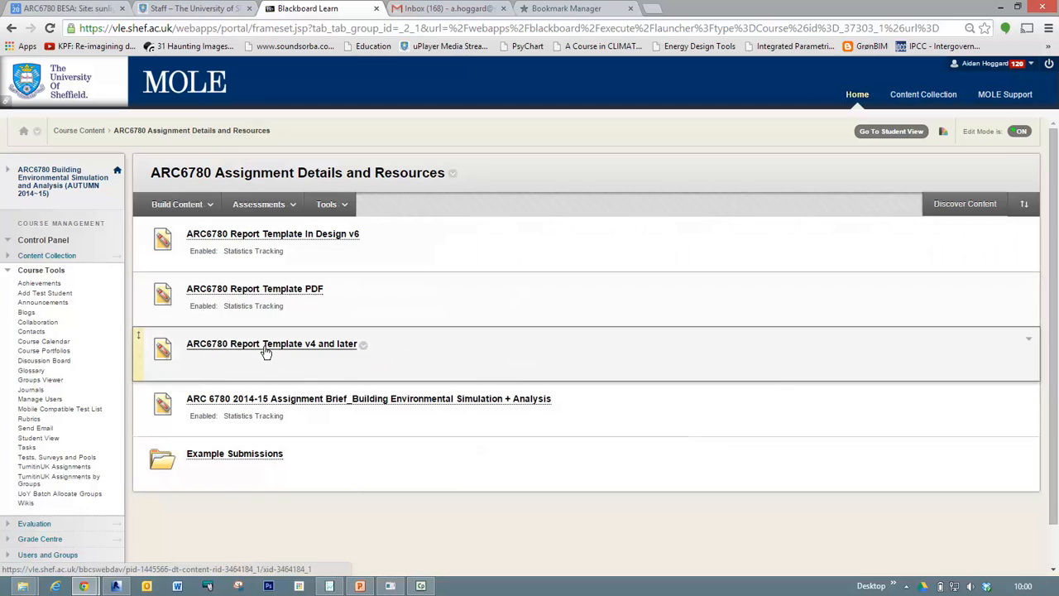
Open the "04 Site and context modelling for design and analysis" folder in Lecture Resources and look through its two lecture videos.
click(243, 455)
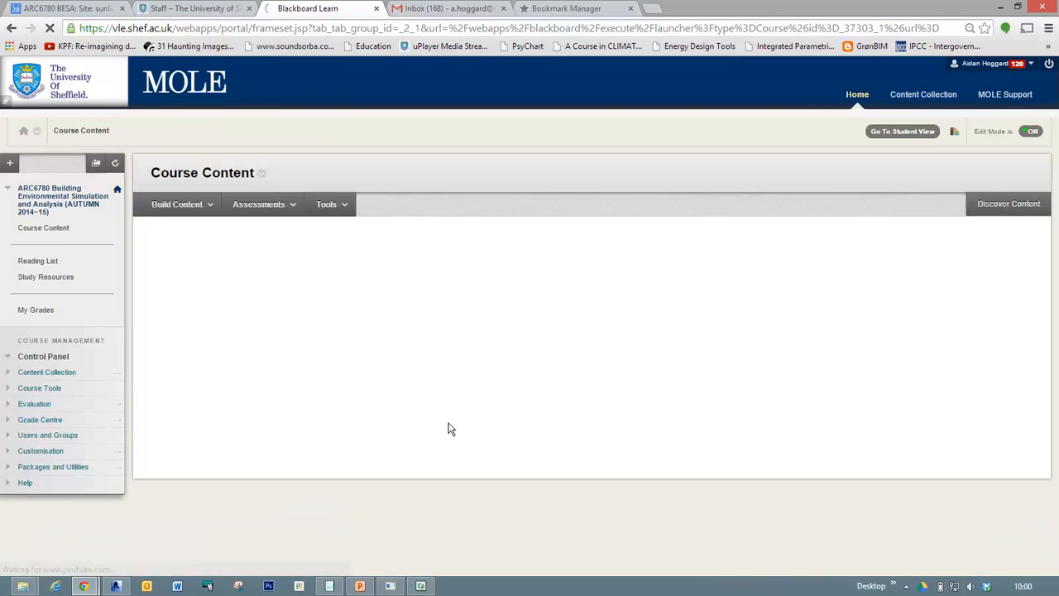
click(227, 346)
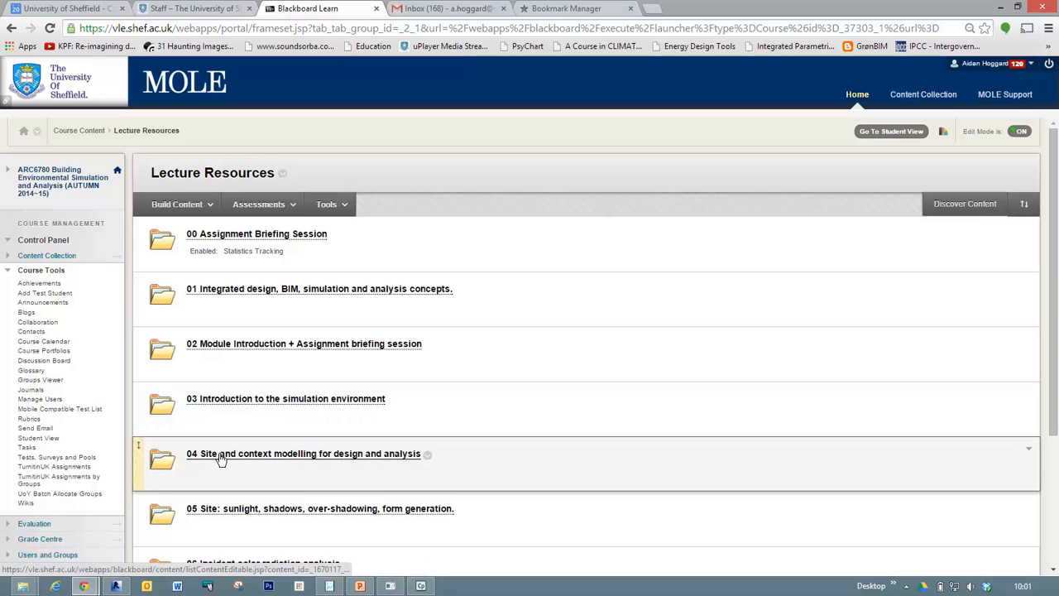
click(310, 460)
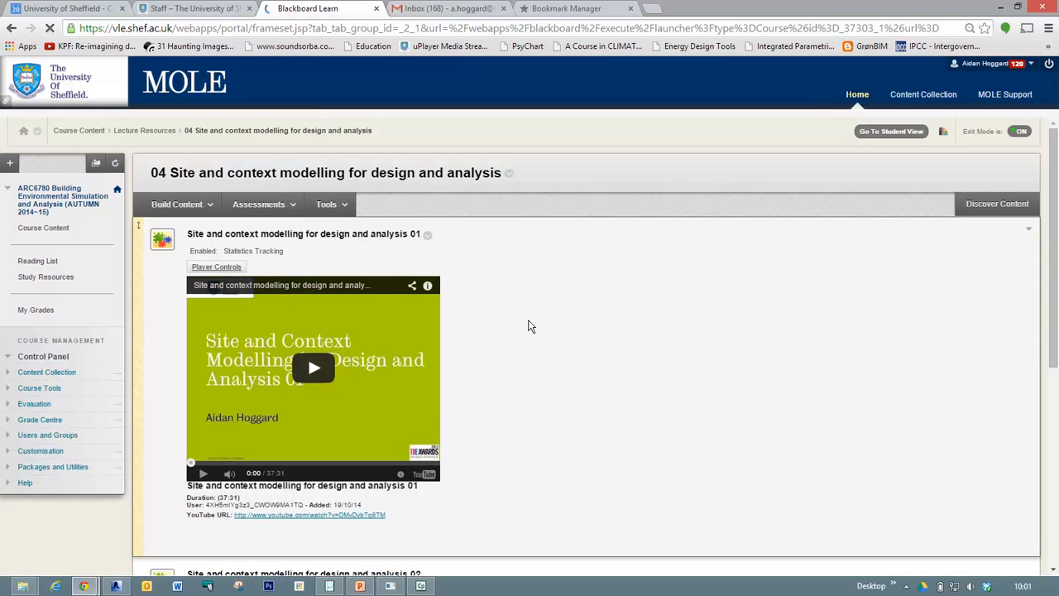
scroll(523, 330, down, 3)
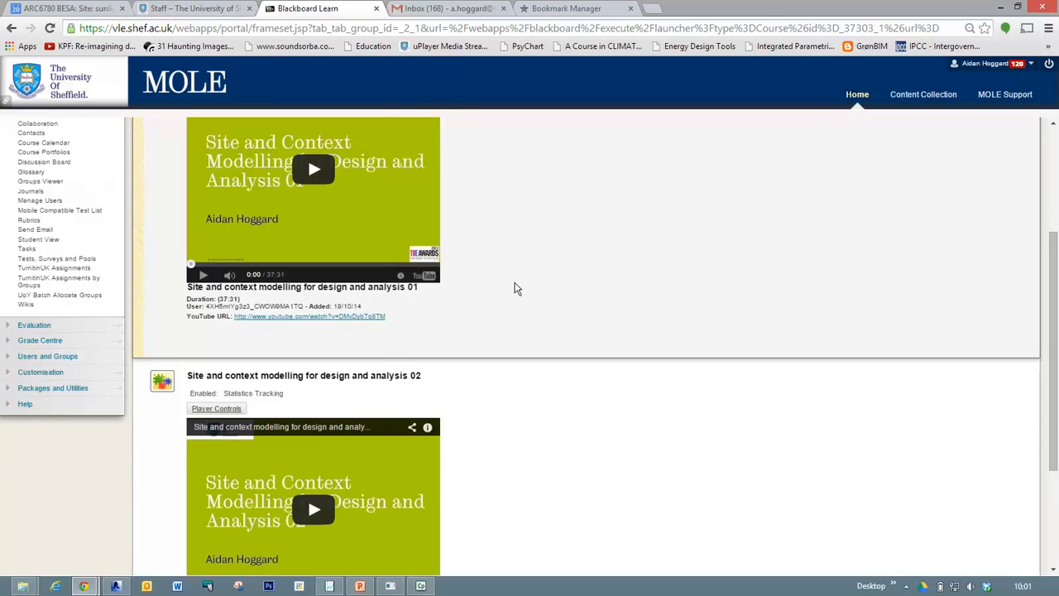
scroll(516, 285, up, 3)
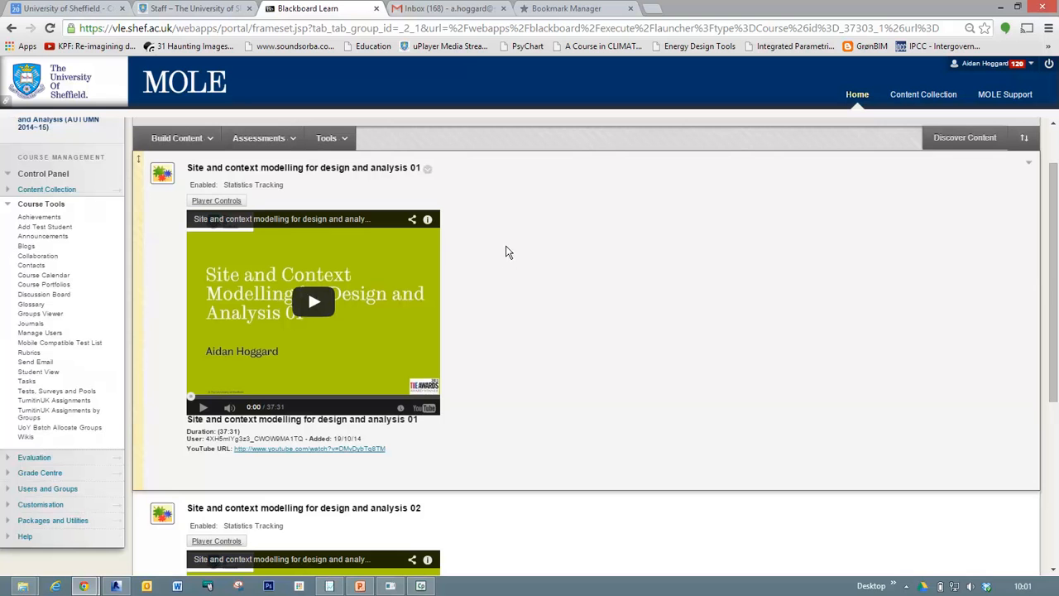
scroll(469, 315, down, 3)
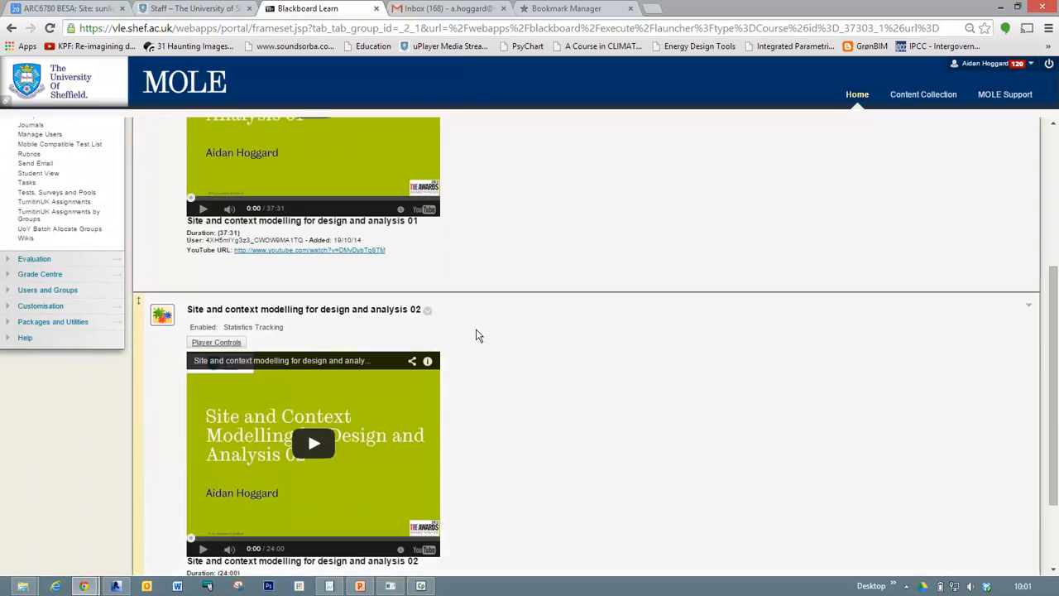
scroll(484, 345, up, 2)
scroll(484, 345, up, 2)
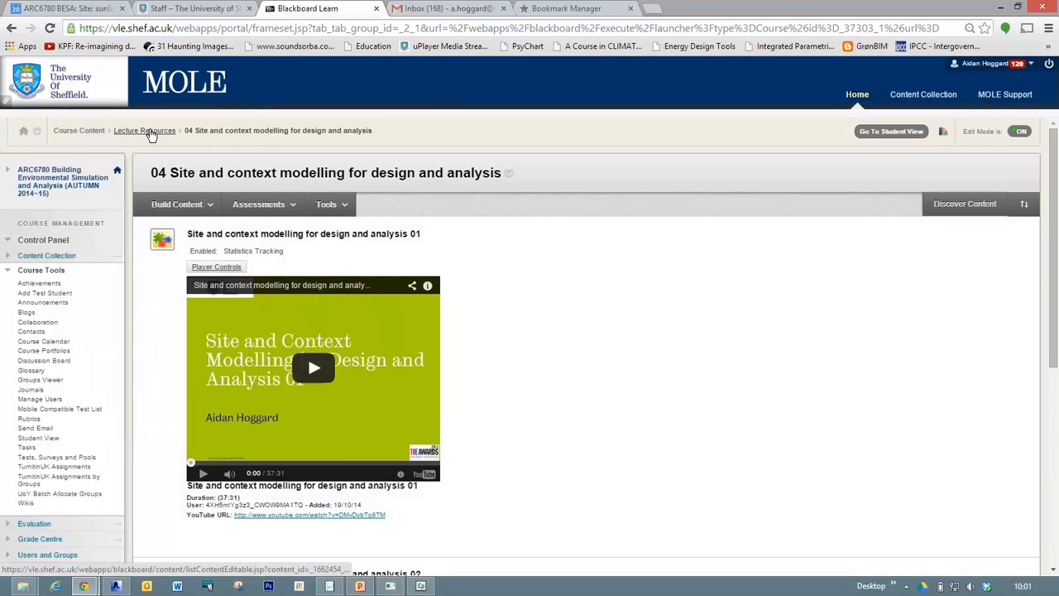
Return to Lecture Resources and open the "Workshop 01 Adobe In-Design" folder.
click(152, 132)
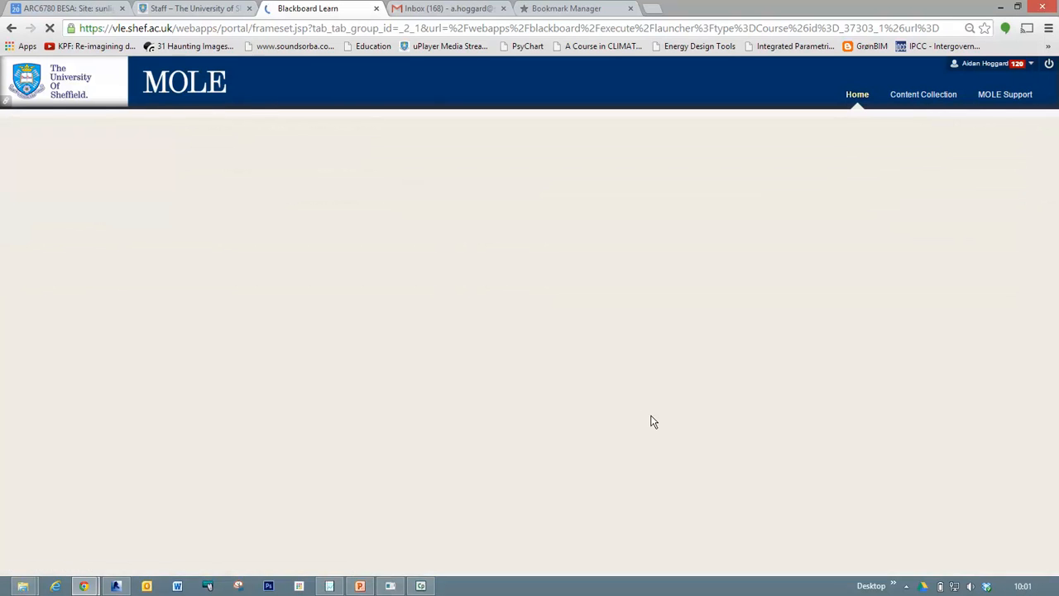
scroll(493, 371, down, 3)
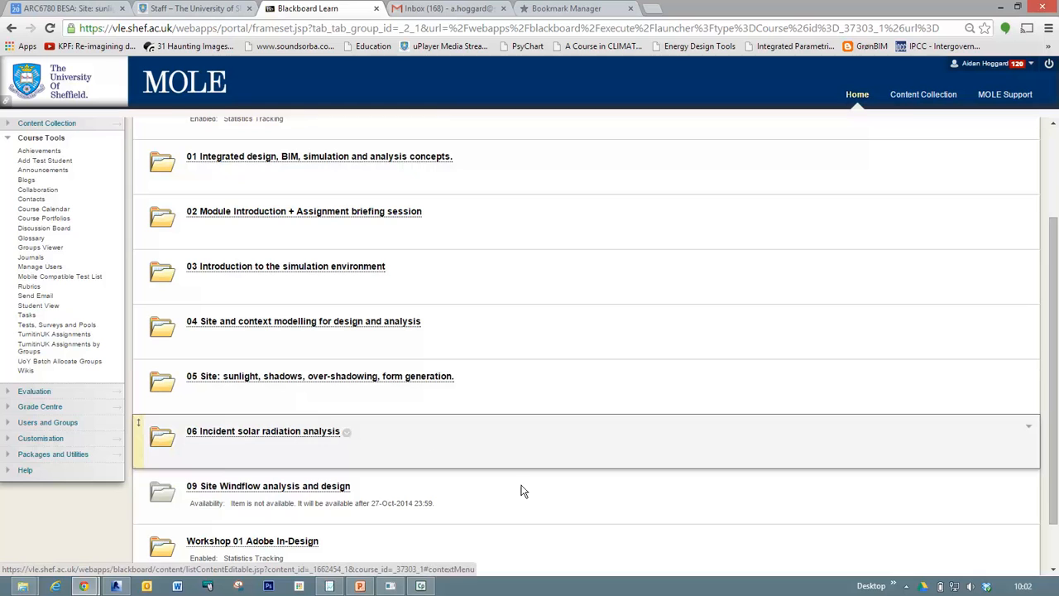
scroll(555, 499, down, 1)
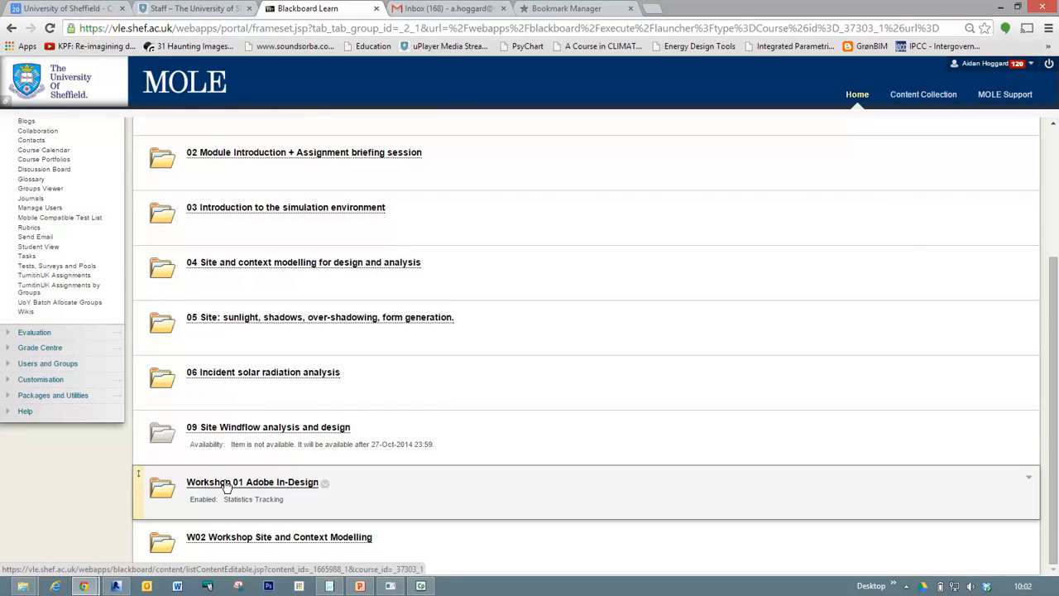
click(227, 486)
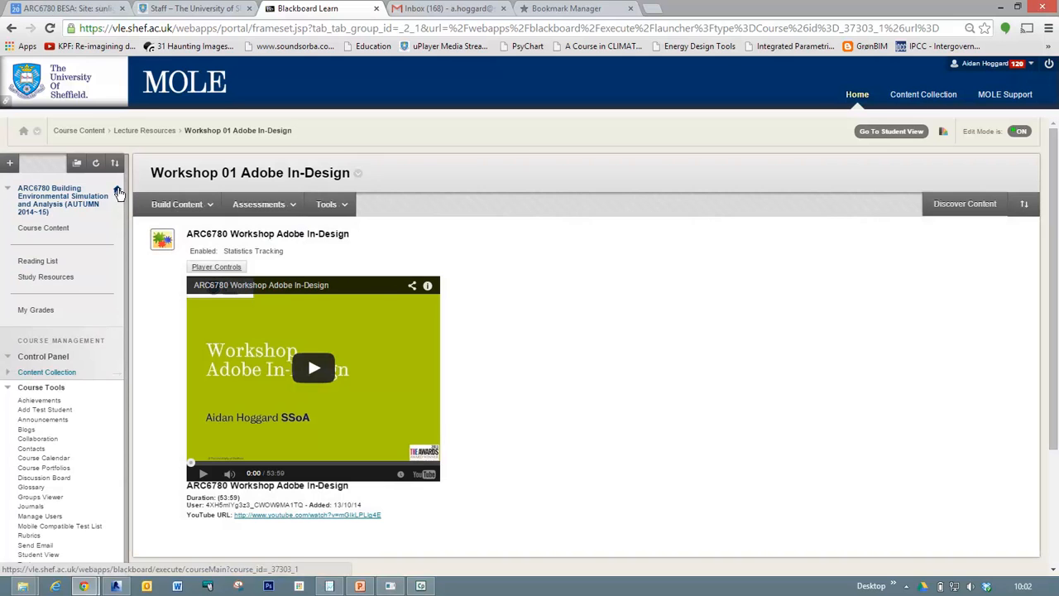
Go back through the course content to the "04 Site and context modelling" folder and open its Resource files.
click(118, 192)
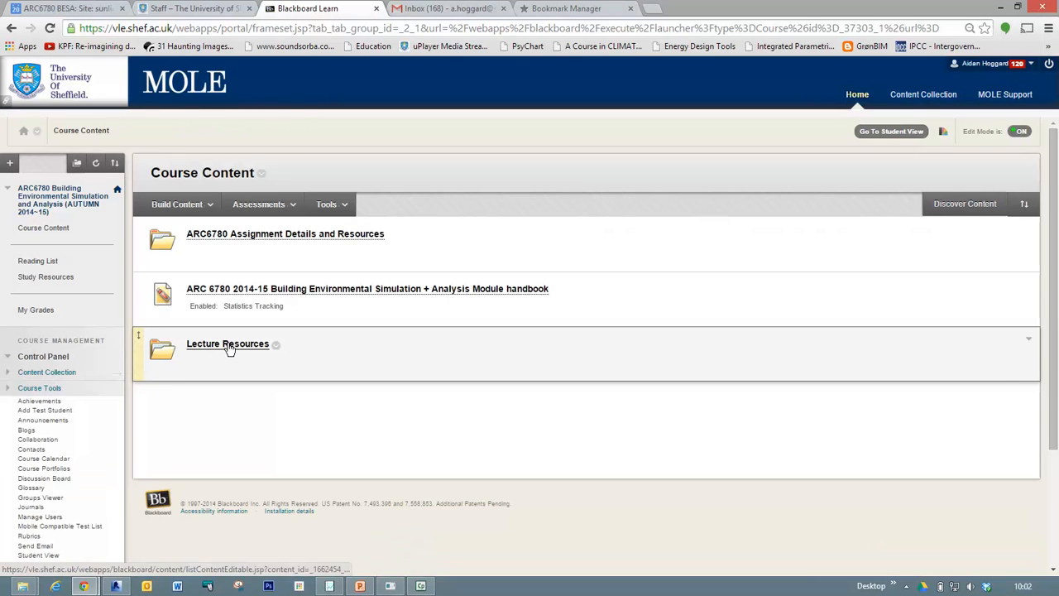
click(229, 346)
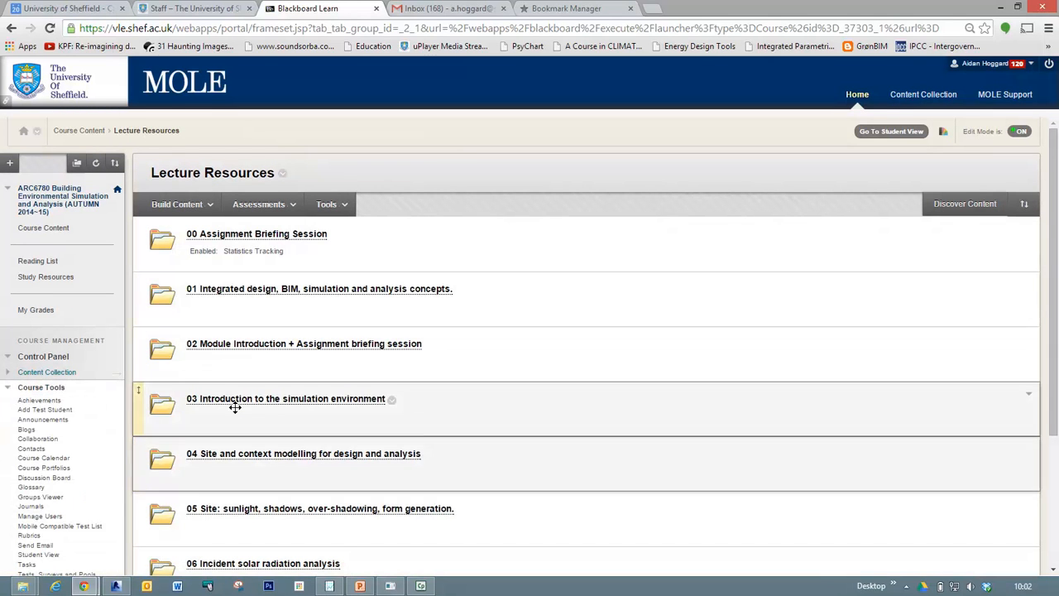
click(232, 456)
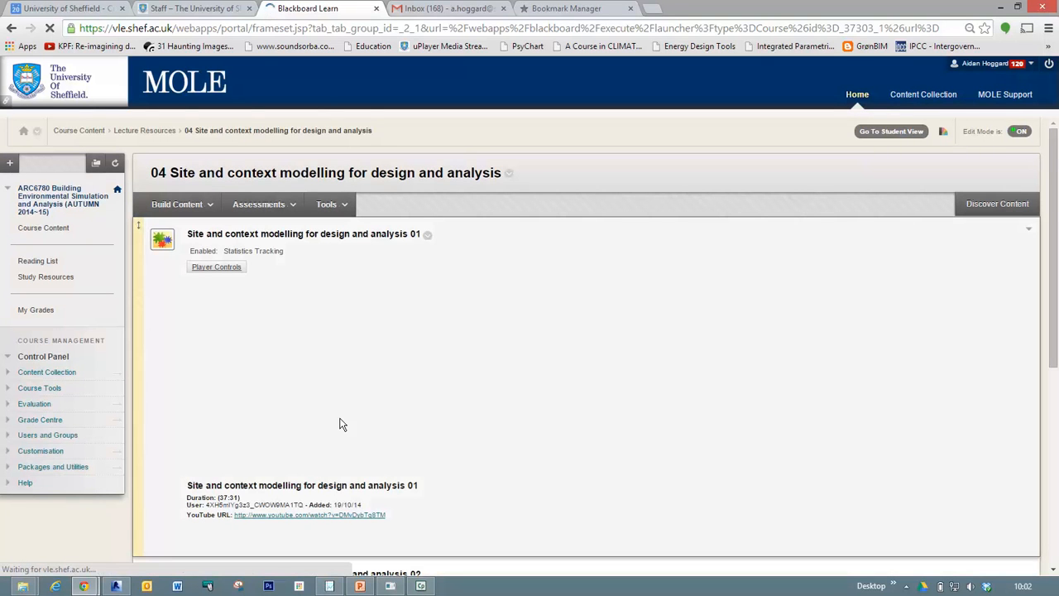
scroll(499, 478, down, 2)
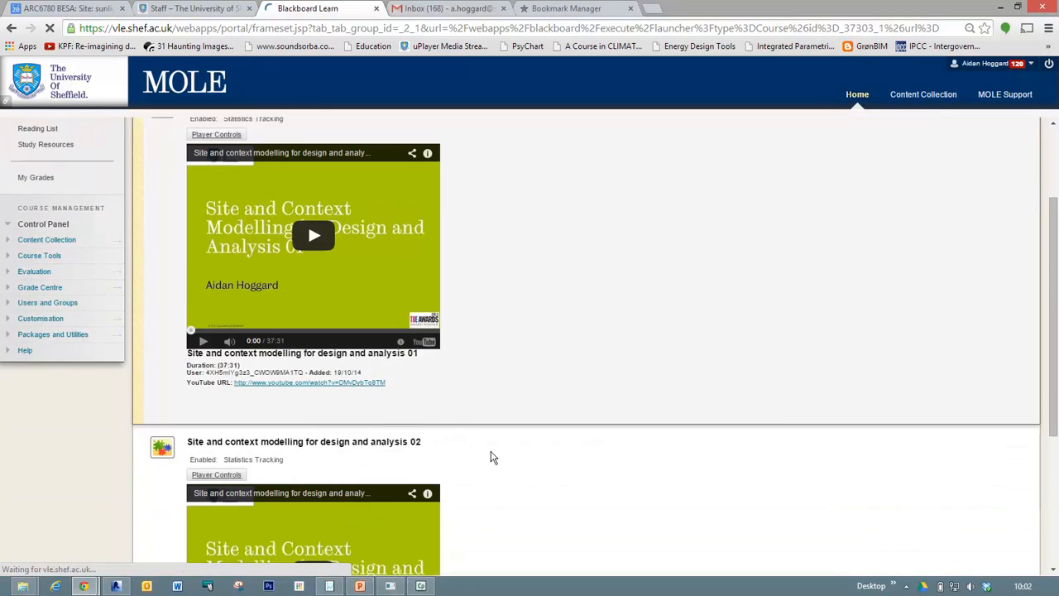
scroll(469, 430, down, 3)
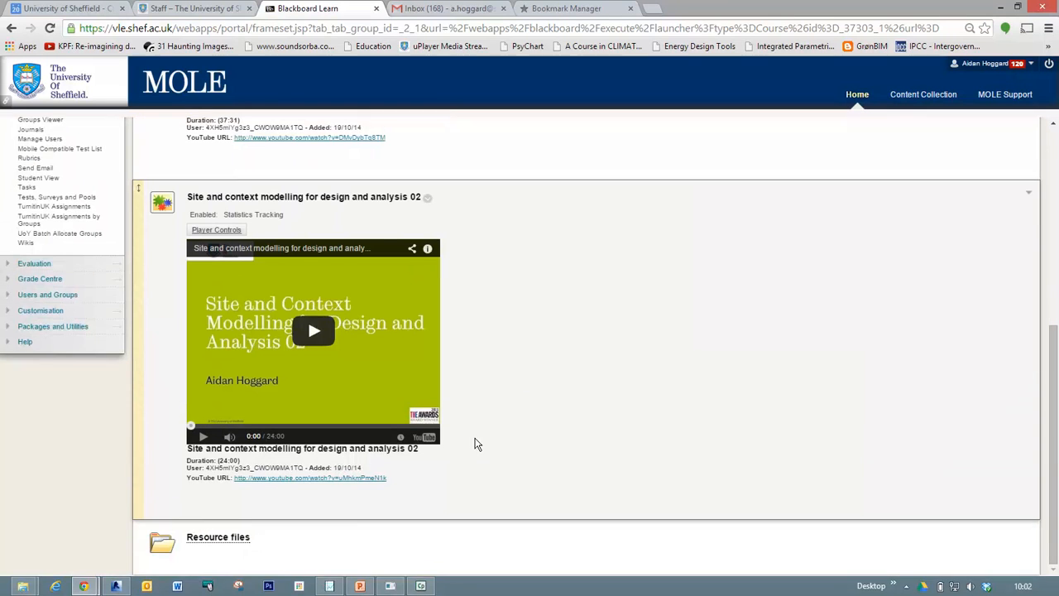
click(209, 538)
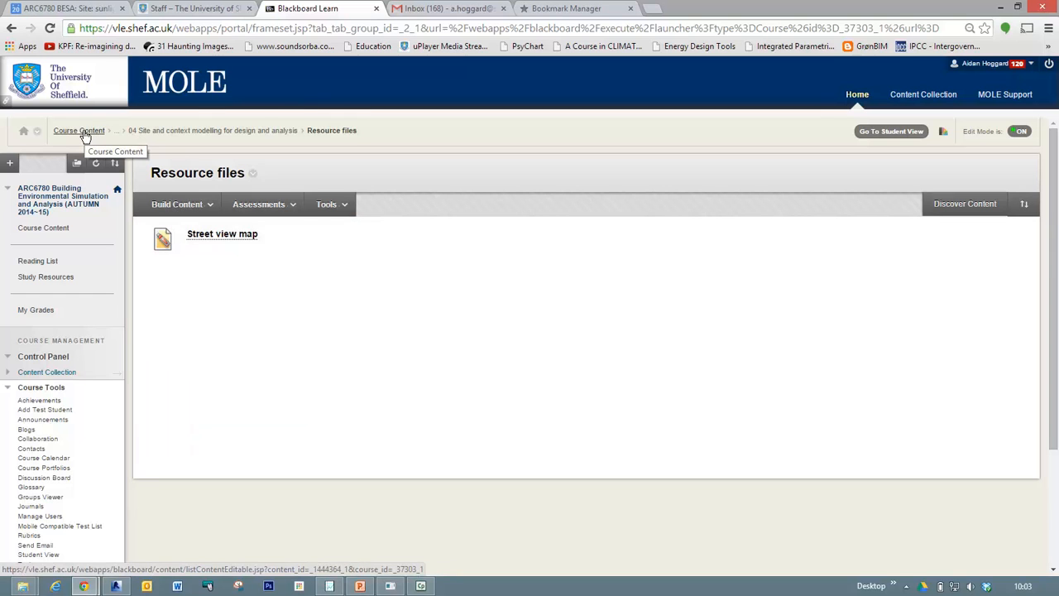
click(176, 204)
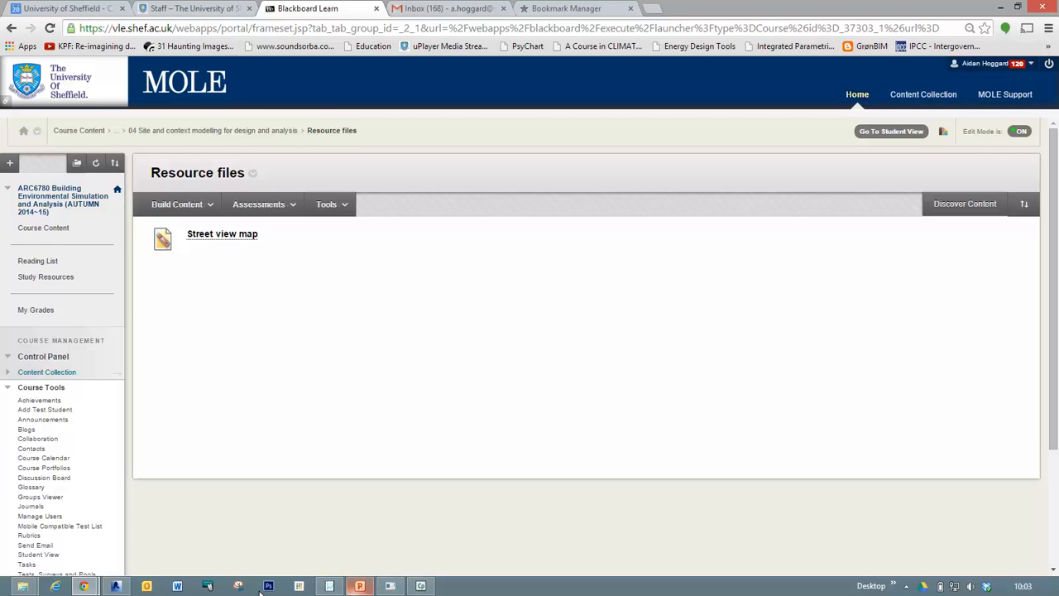
Switch to Revit, maximize the "Solar 3D with path for testing" view and fit the site model in it.
click(117, 587)
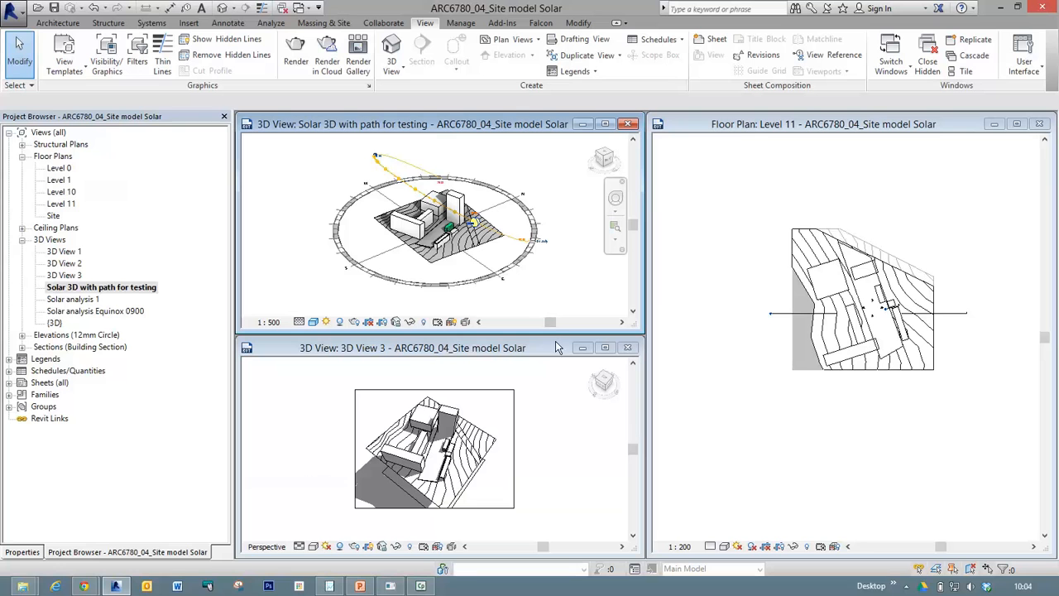
click(606, 125)
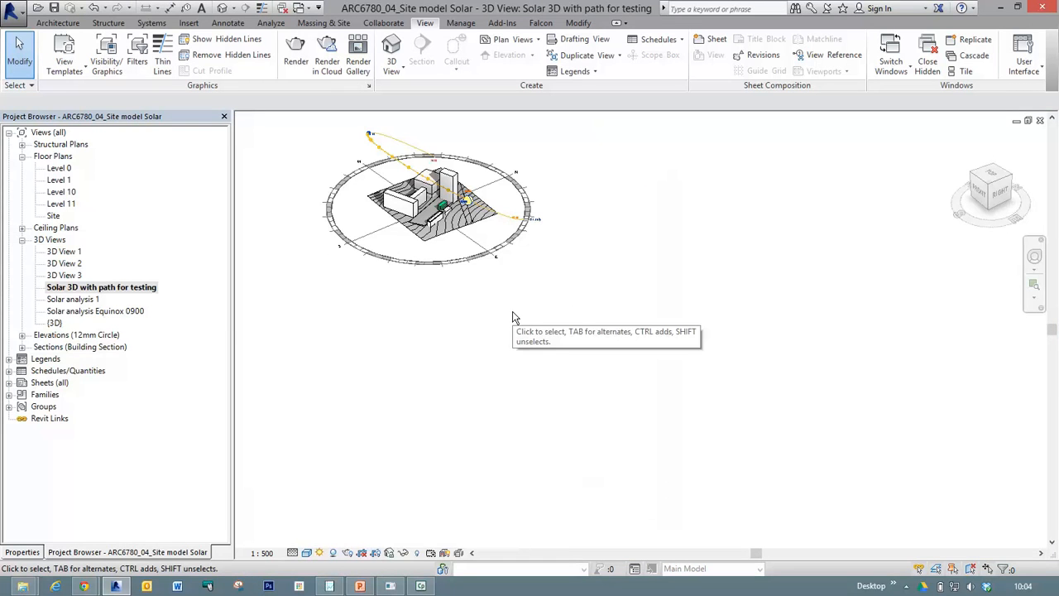
key(z)
key(f)
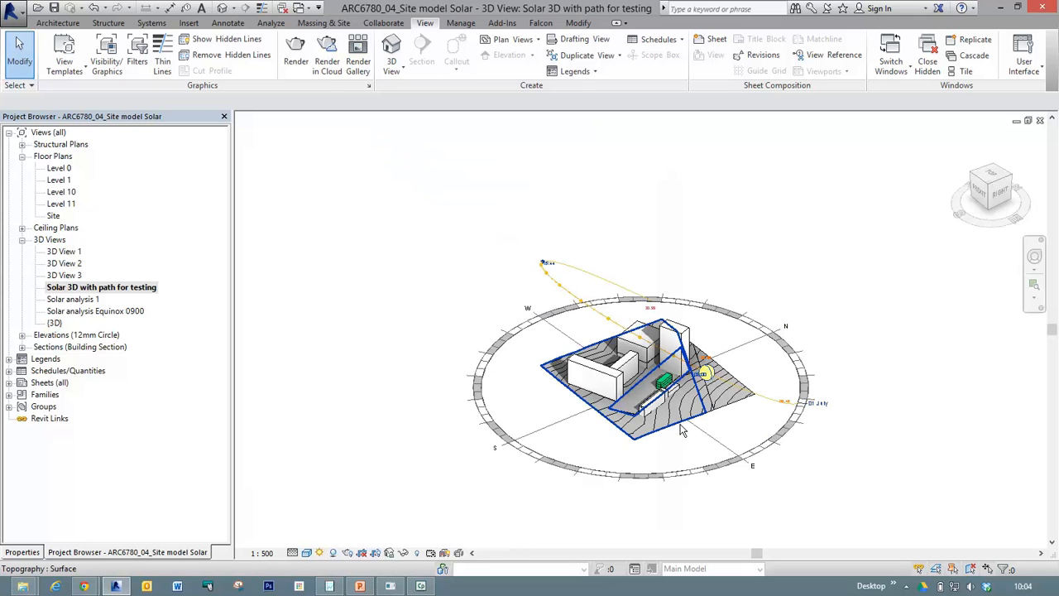
scroll(669, 414, up, 2)
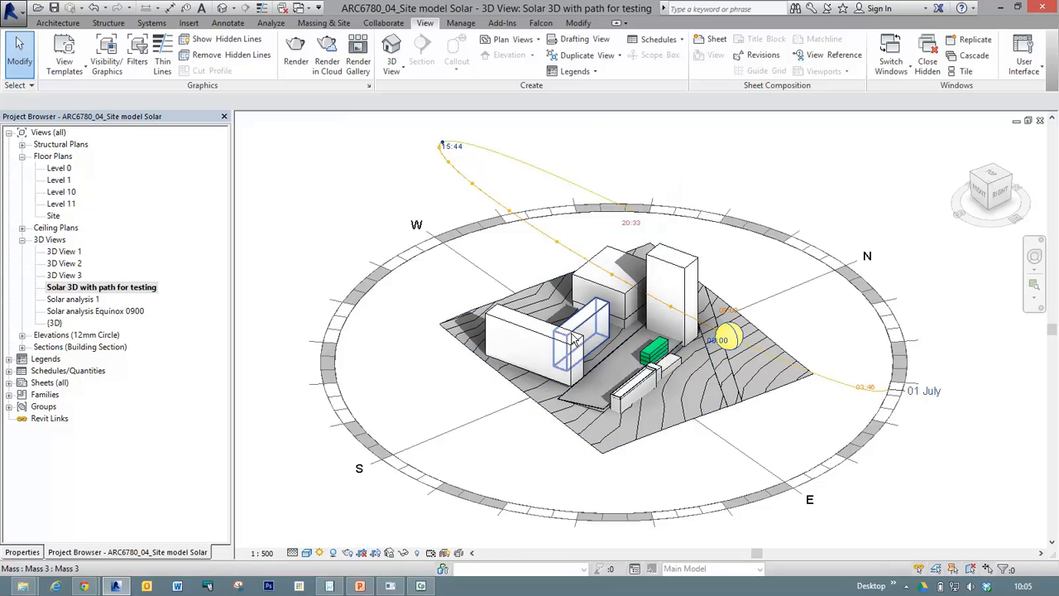
Examine the green cafe block, its surrounding buildings and their shadows up close and from above.
key(z)
key(r)
drag(587, 274, 719, 385)
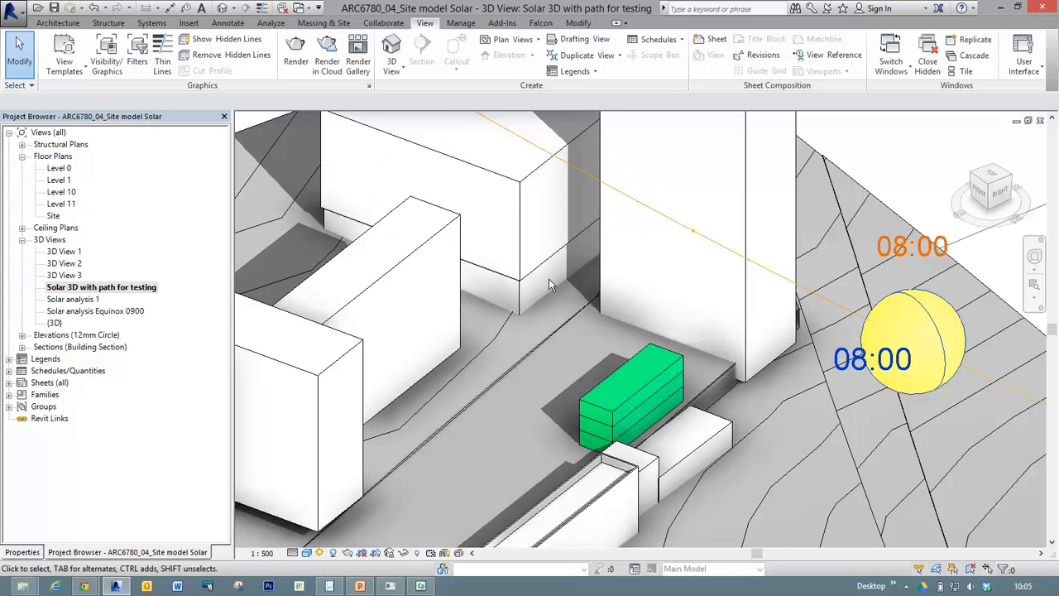
scroll(541, 293, down, 2)
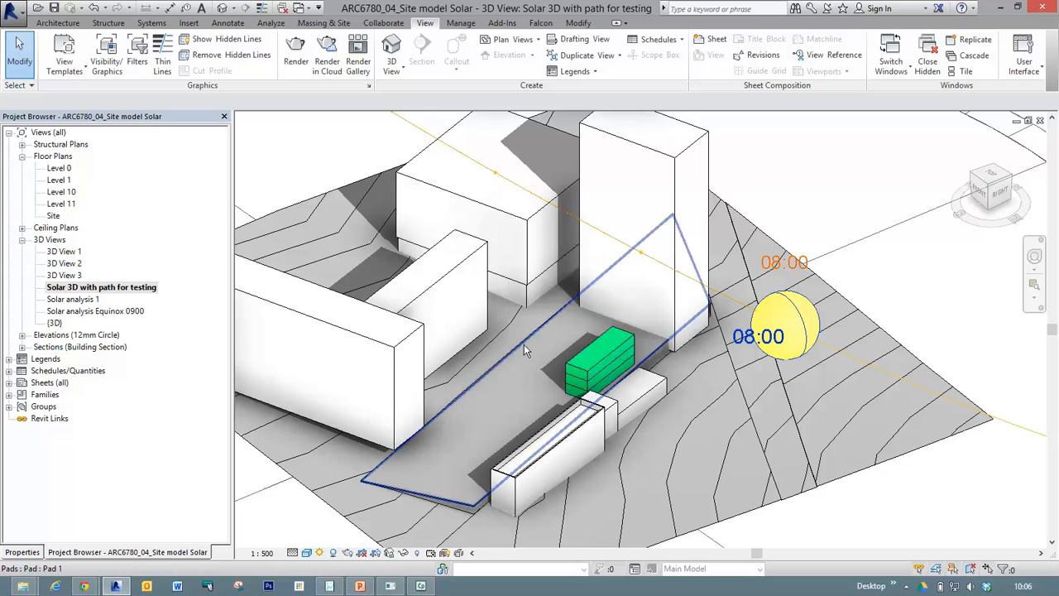
shift+middle_drag(552, 289, 619, 493)
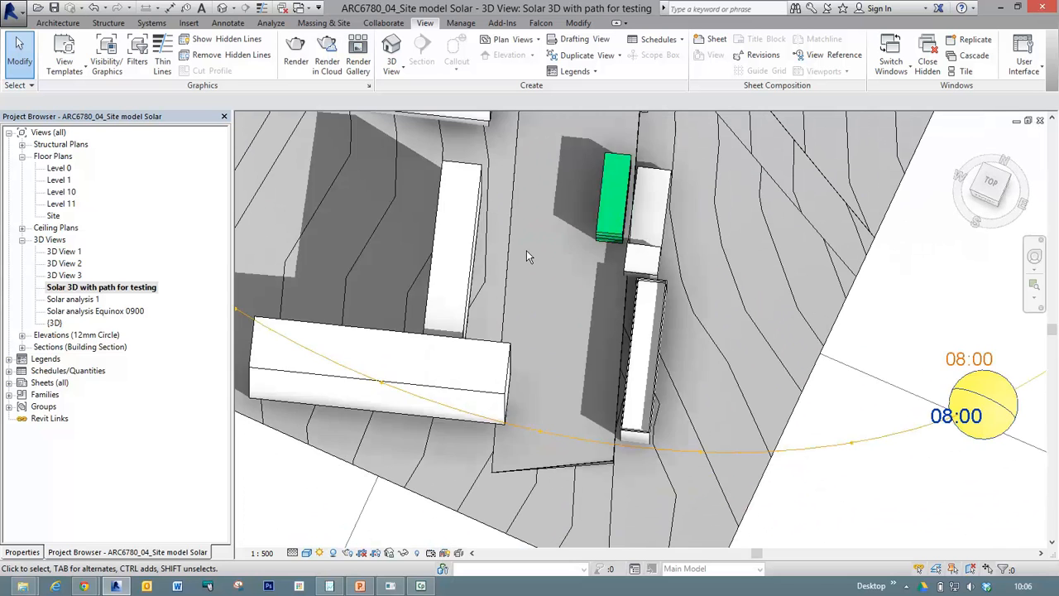
scroll(526, 249, down, 2)
middle_drag(527, 250, 568, 347)
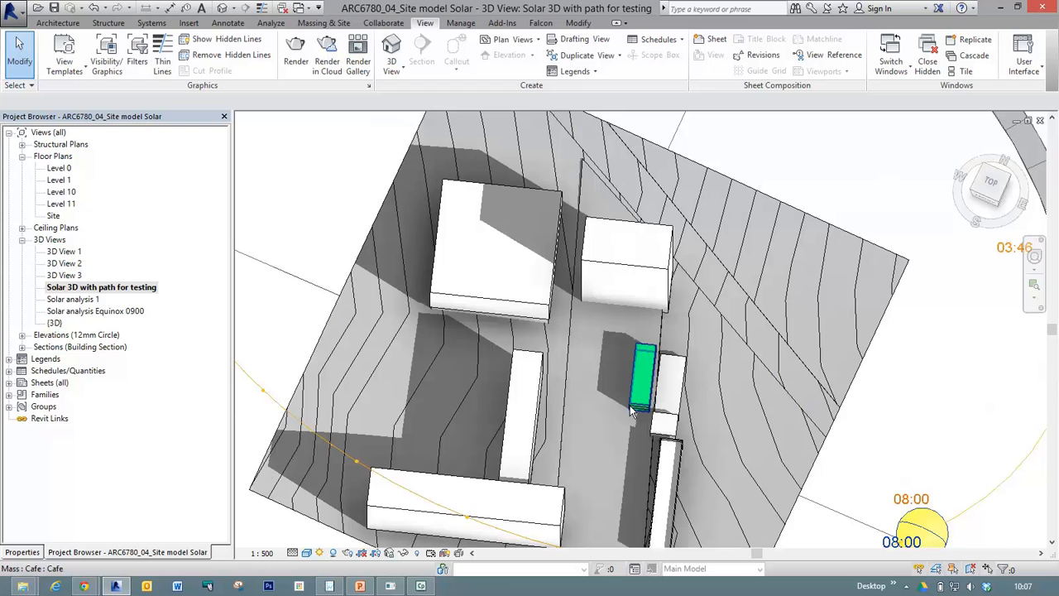
scroll(897, 323, down, 4)
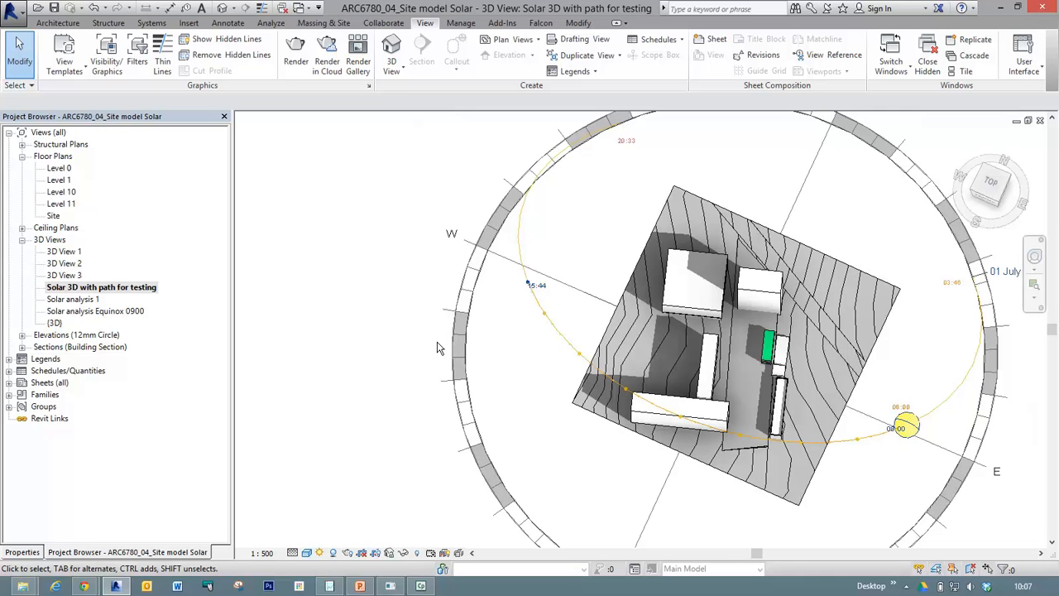
Review the properties of the "Solar 3D with path for testing" view, then return to the project's view list.
click(94, 121)
key(ctrl)
key(ctrl)
click(23, 553)
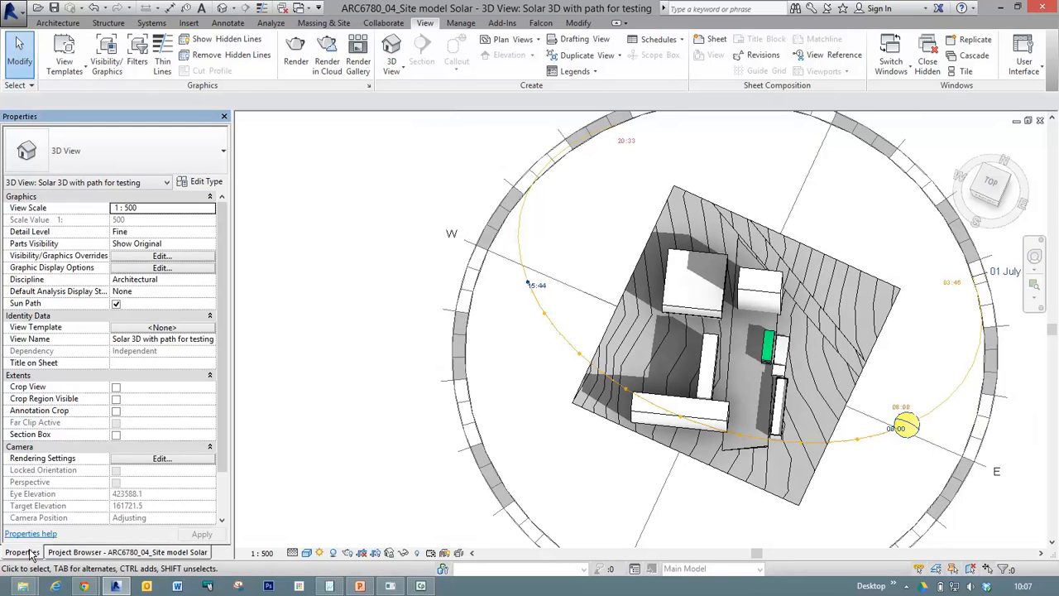
click(73, 552)
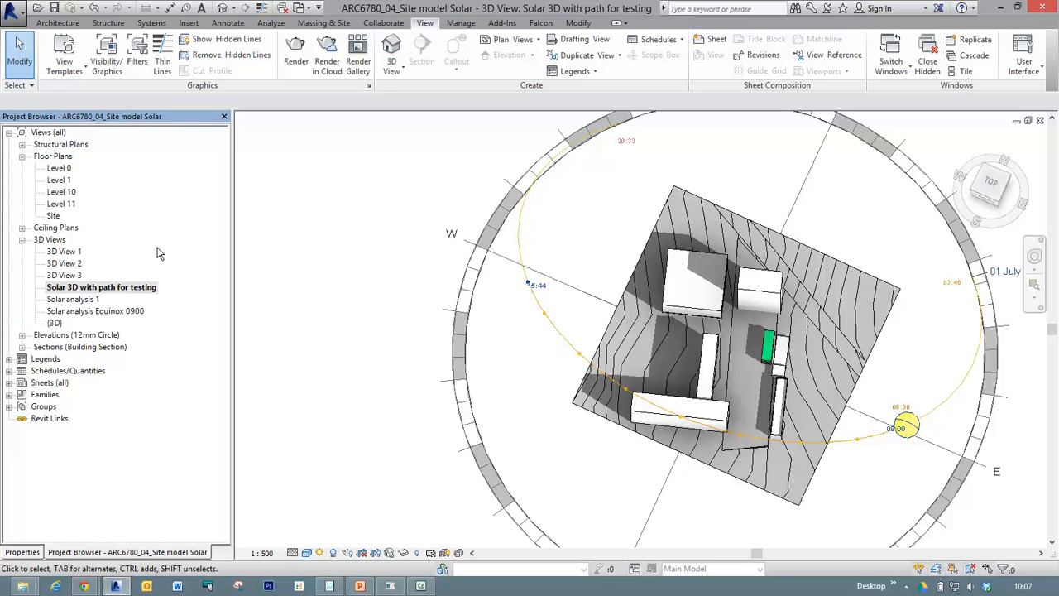
Open the default {3D} view, maximize it and frame the site model with its sun path.
double_click(55, 322)
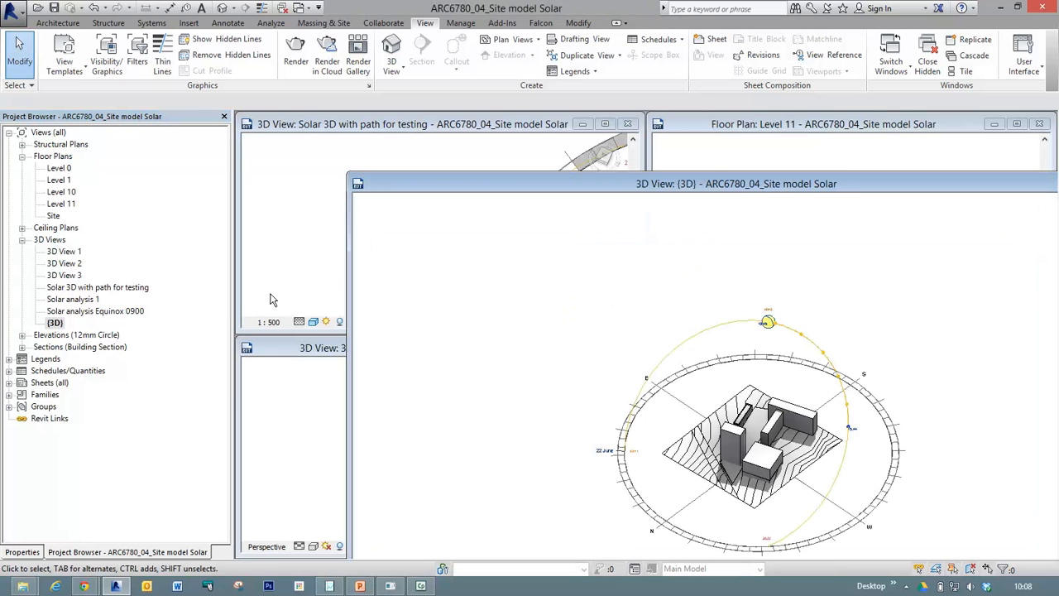
double_click(654, 185)
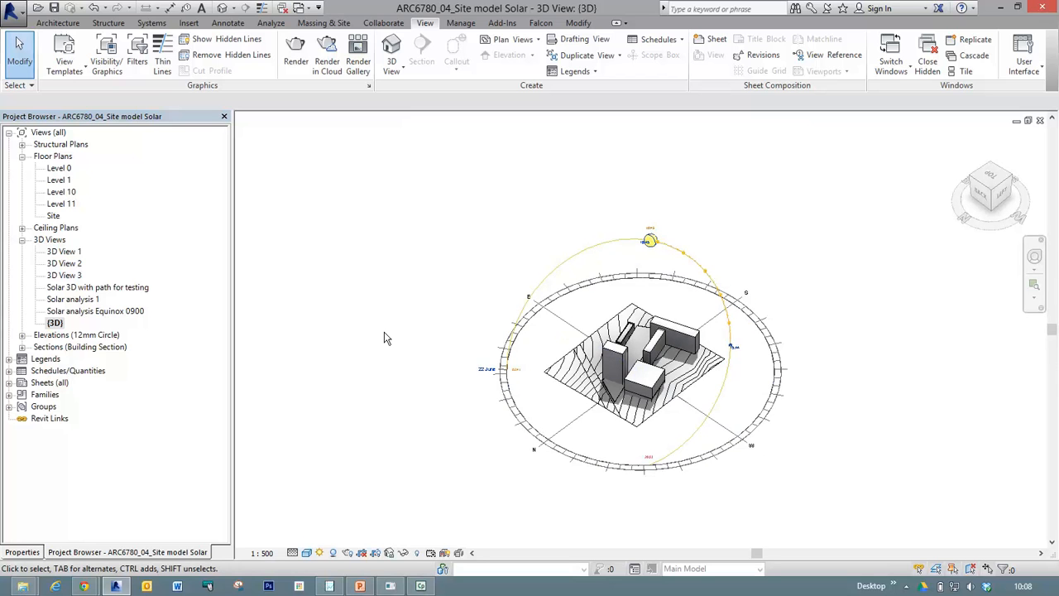
key(z)
key(r)
drag(457, 199, 799, 501)
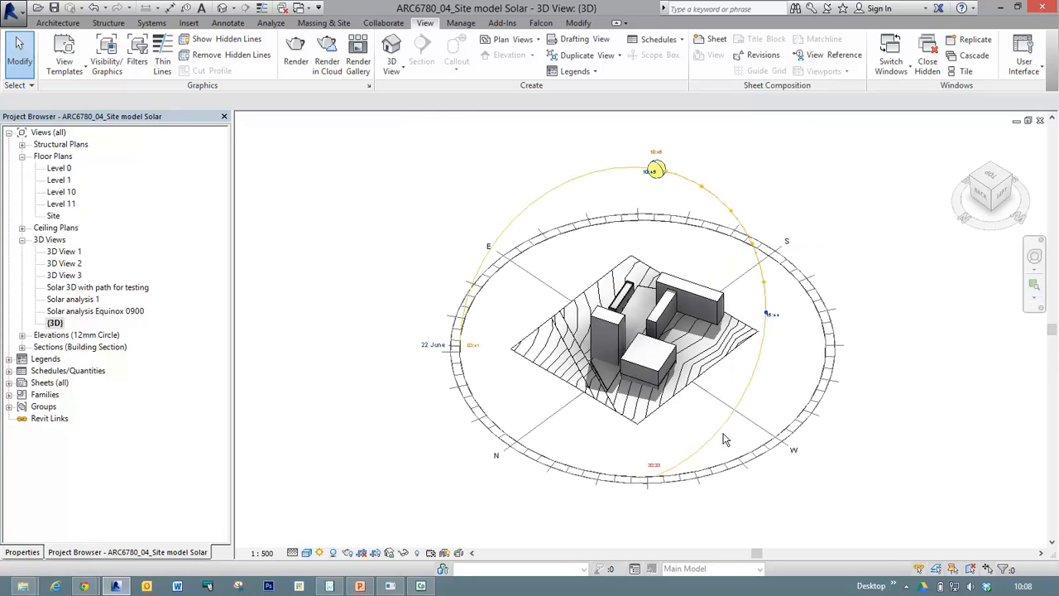
scroll(713, 423, up, 1)
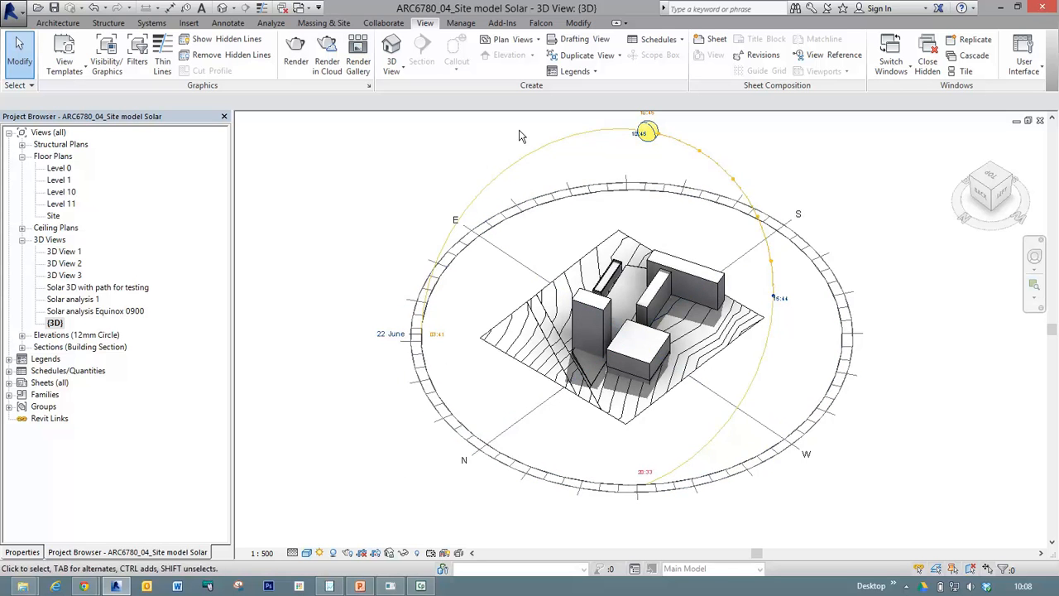
Turn the sun path off in the {3D} view, dismissing the save reminder, and turn it back on.
click(323, 553)
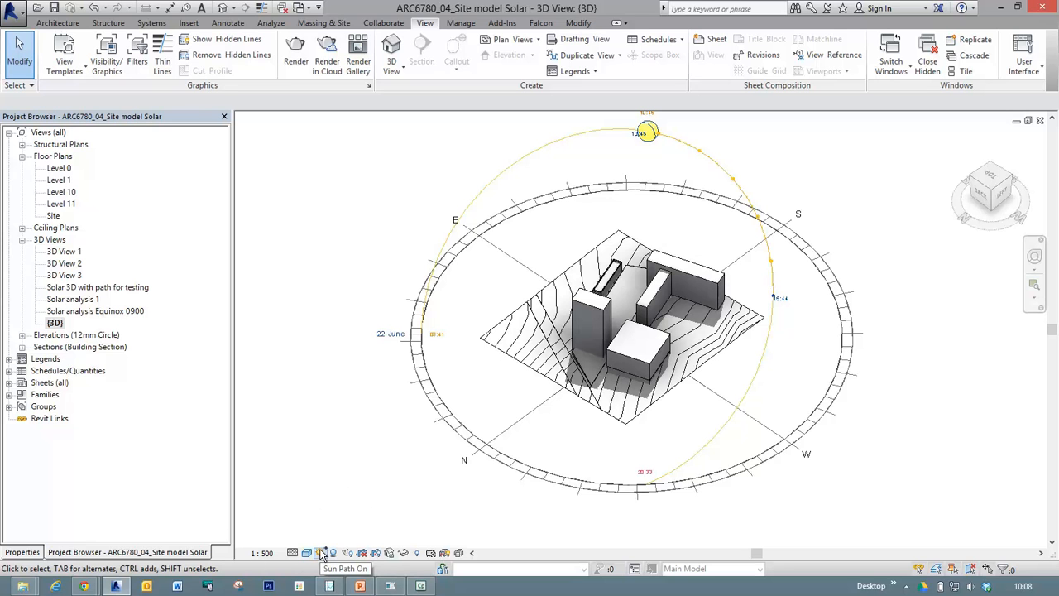
click(322, 552)
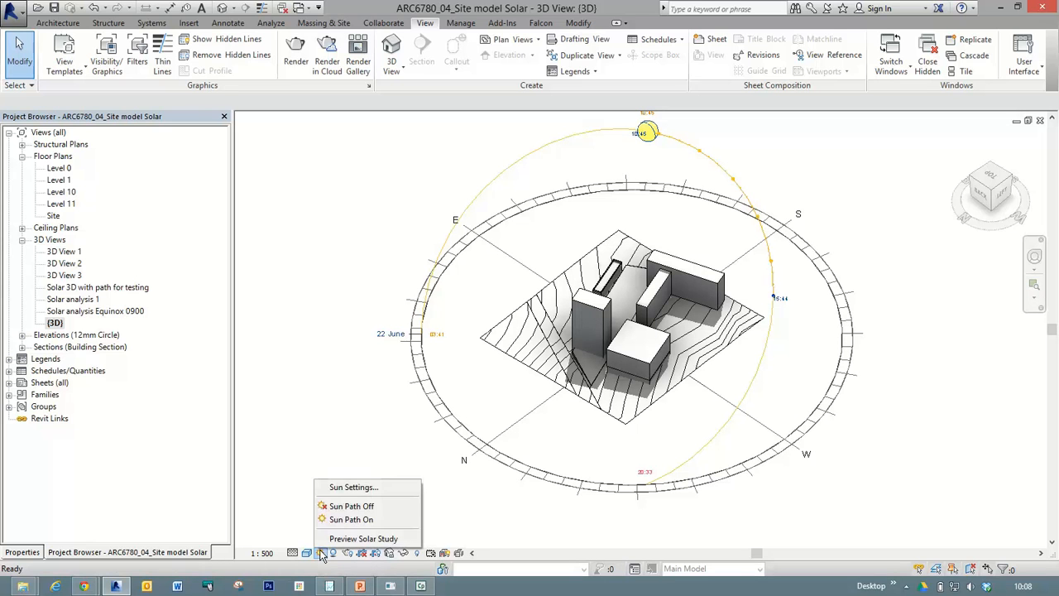
click(346, 505)
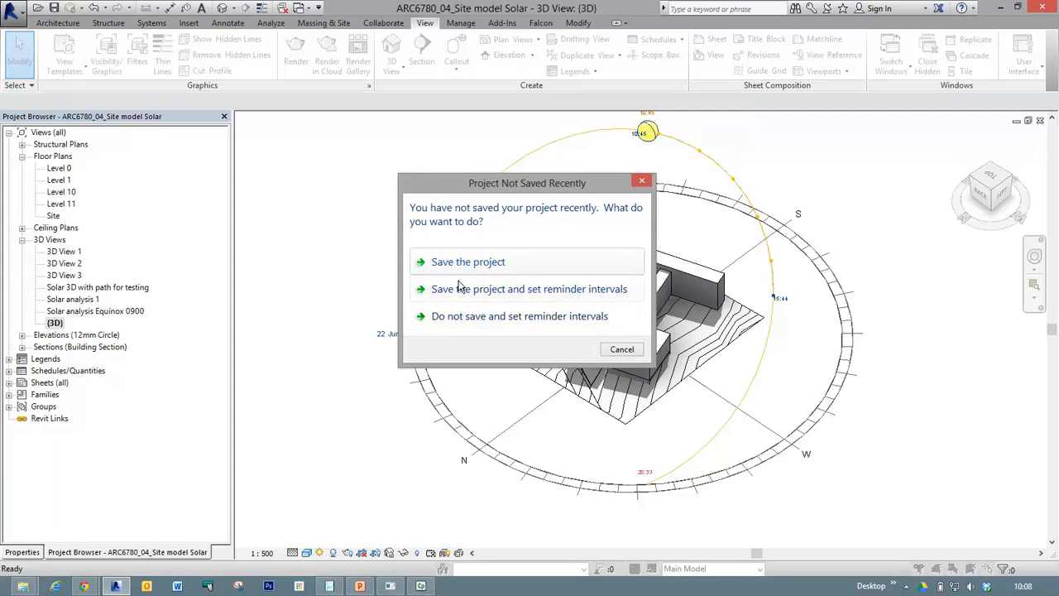
click(621, 349)
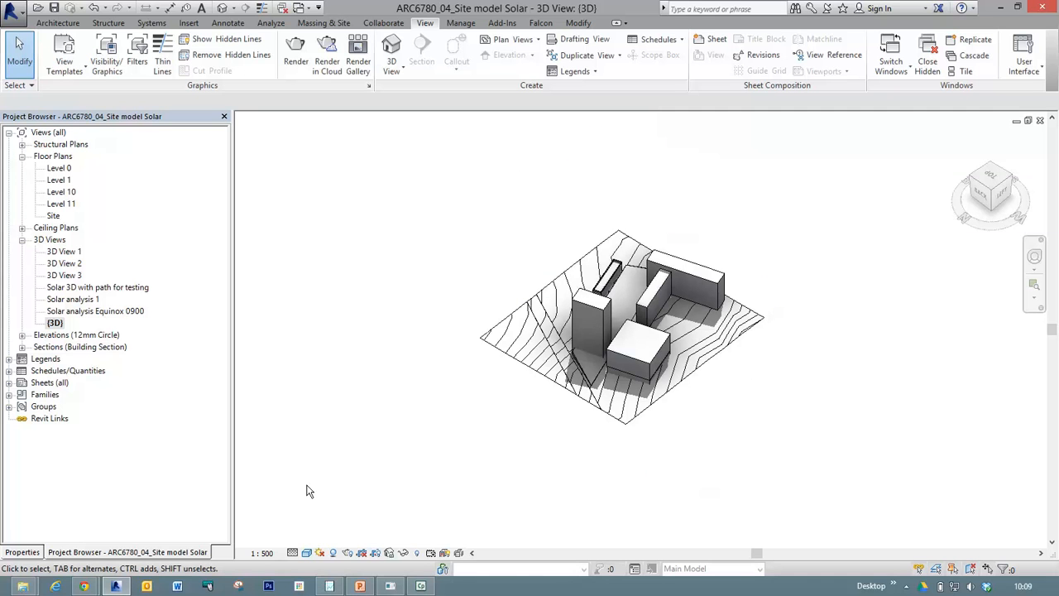
click(322, 554)
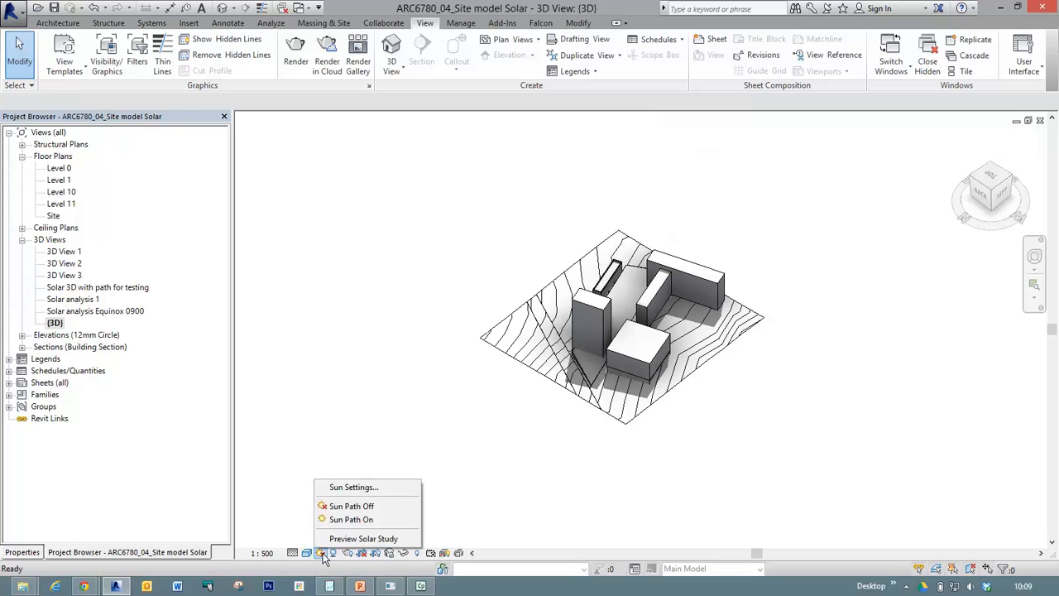
click(335, 519)
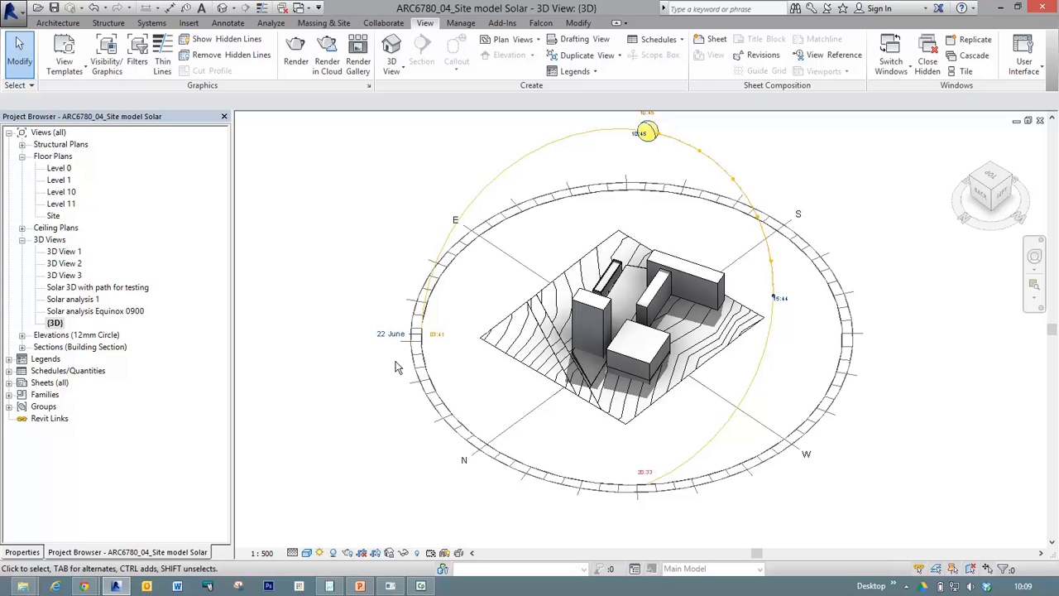
Open the Sun Settings, enlarge the dialog and review its solar study type, presets, location, date and time interval.
click(320, 553)
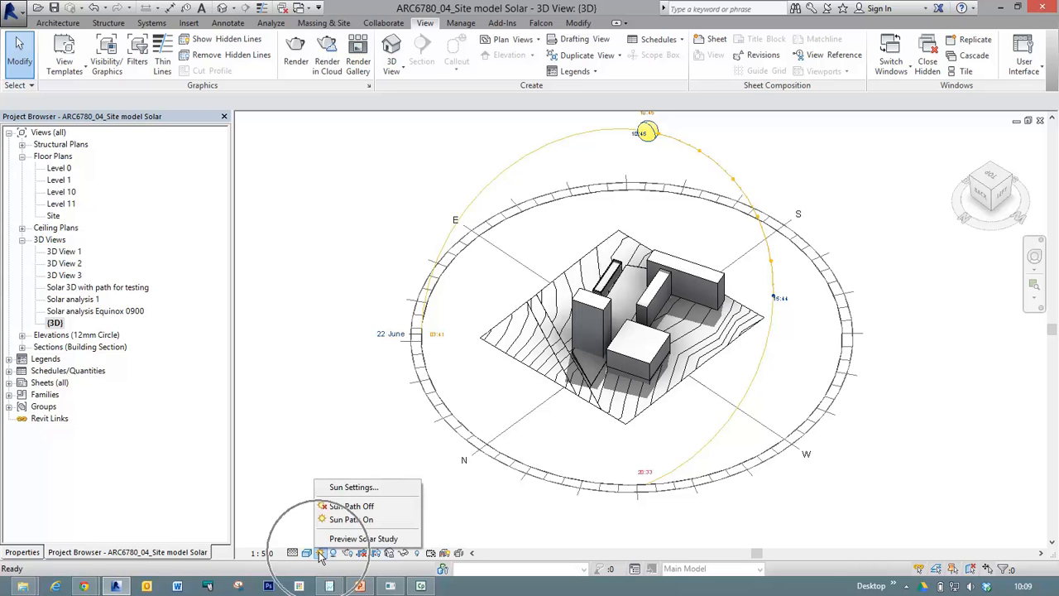
click(351, 486)
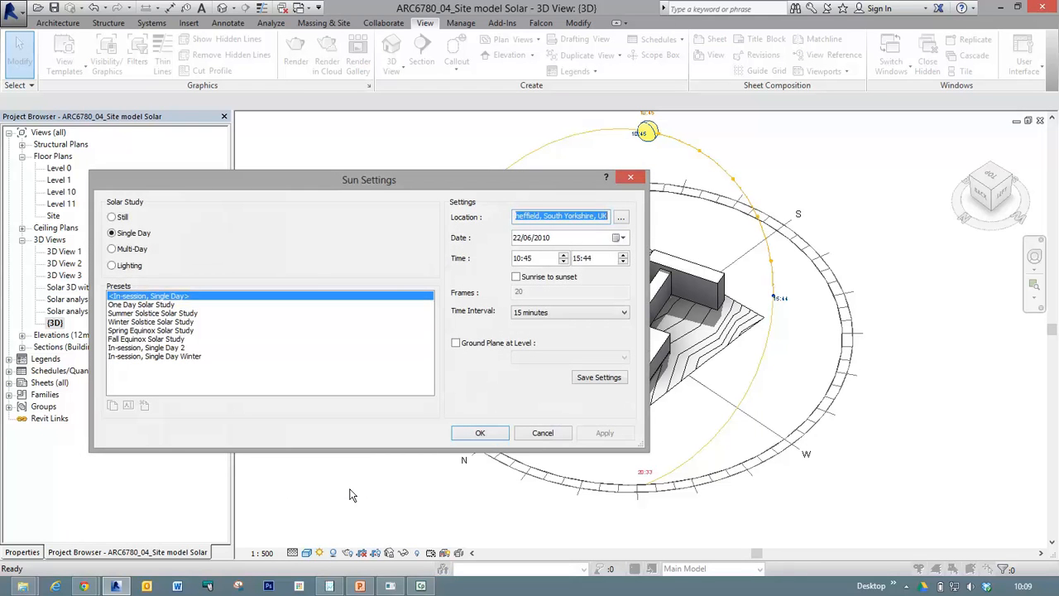
drag(399, 182, 347, 81)
drag(589, 343, 843, 505)
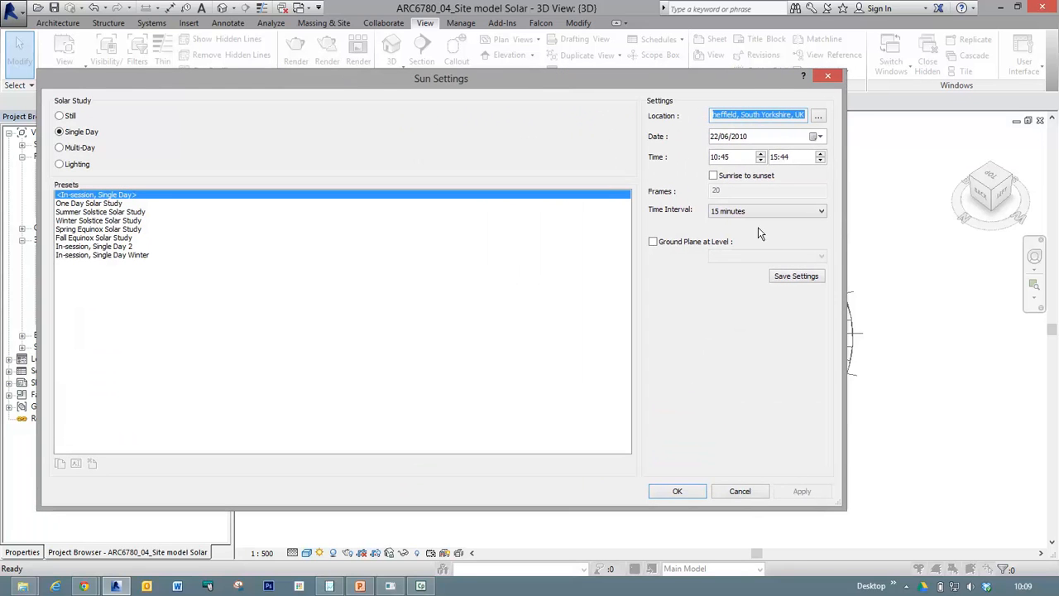
key(ctrl)
key(ctrl)
key(ctrl)
key(ctrl)
key(ctrl)
key(ctrl)
key(ctrl)
key(ctrl)
key(ctrl)
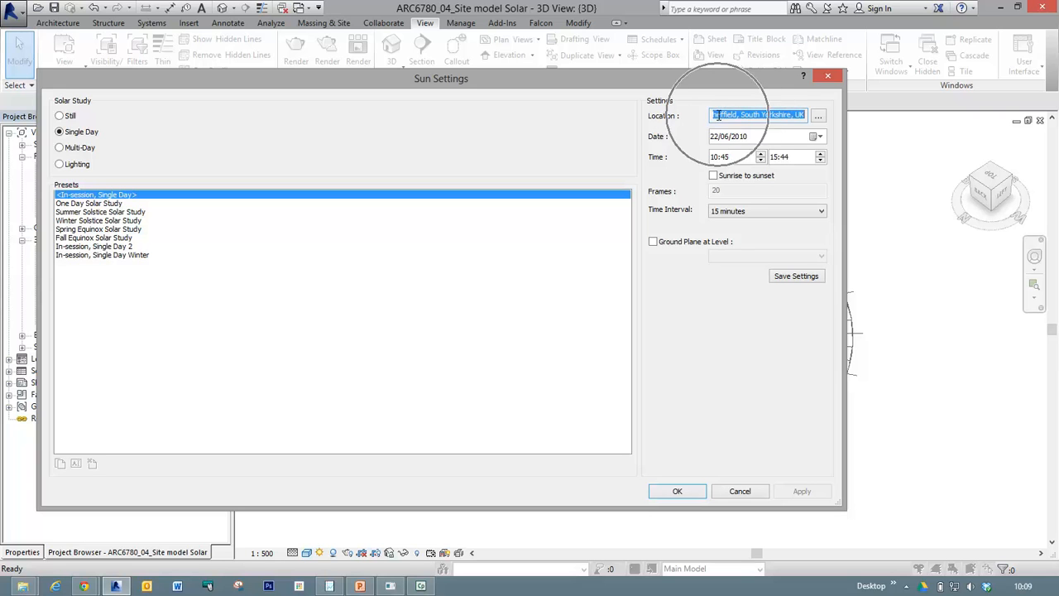
key(ctrl)
key(ctrl)
key(ctrl)
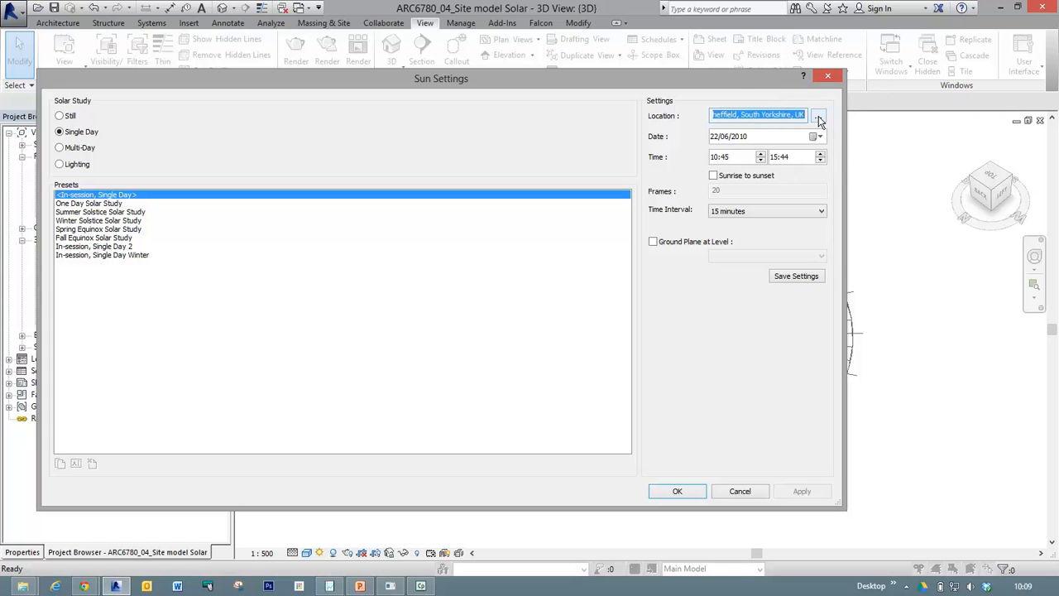
Open the project location settings and look up the previously used address Hathersage, Derbyshire S32, UK on the map.
click(818, 117)
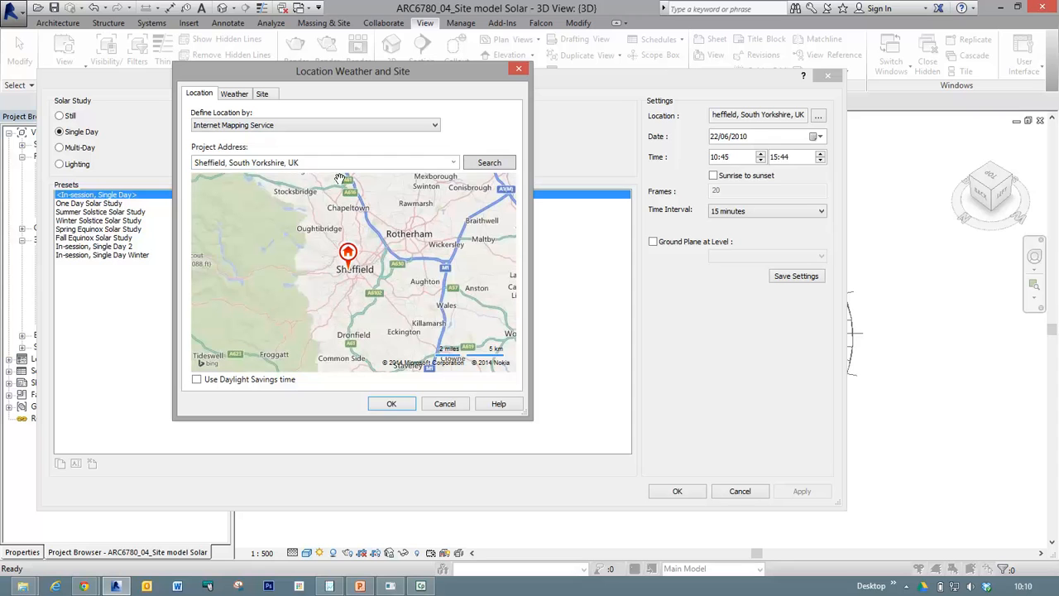
click(454, 162)
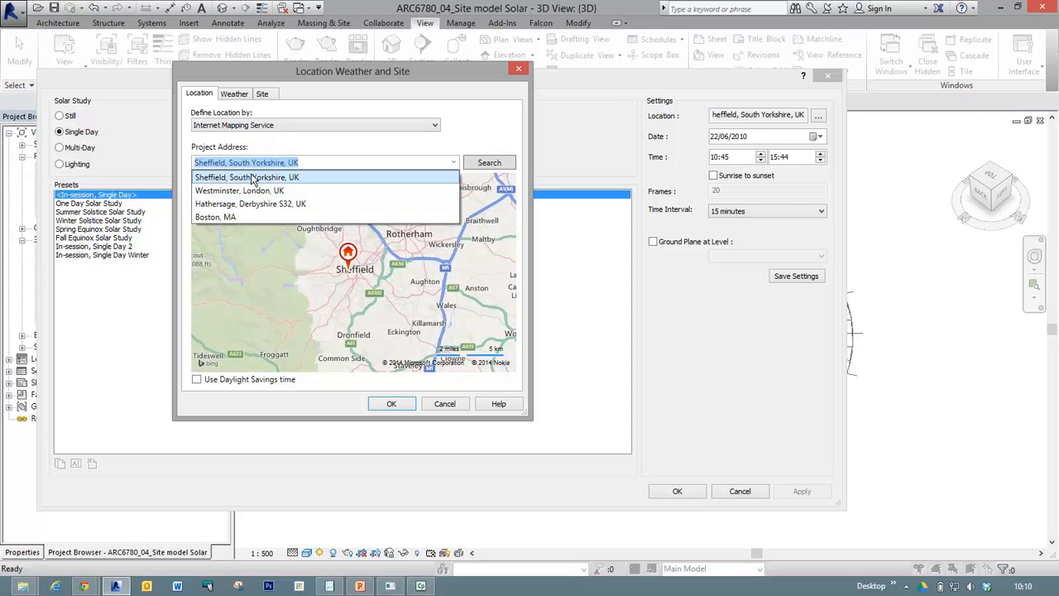
click(241, 204)
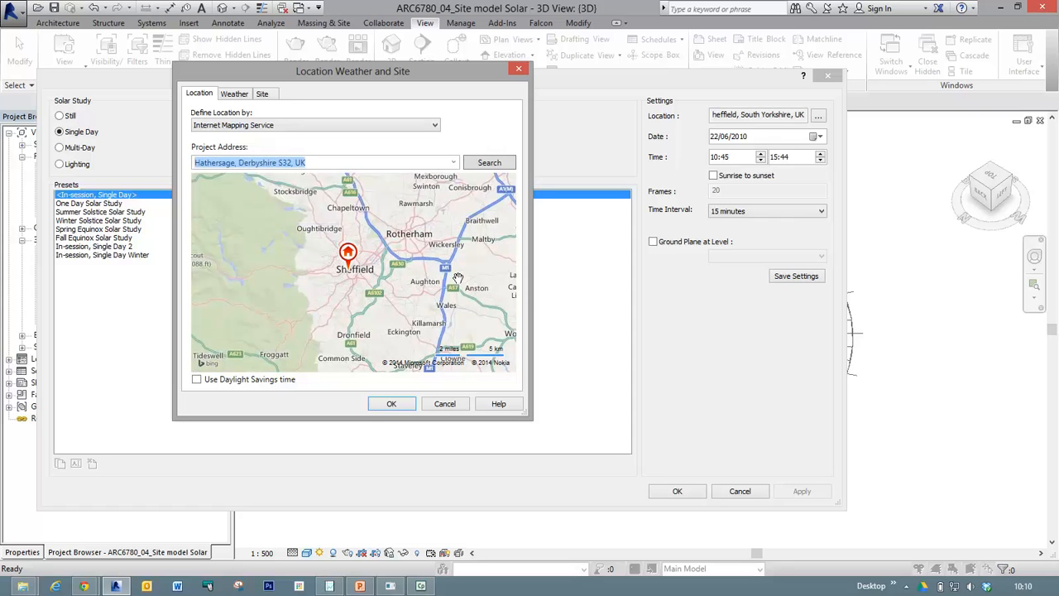
click(492, 164)
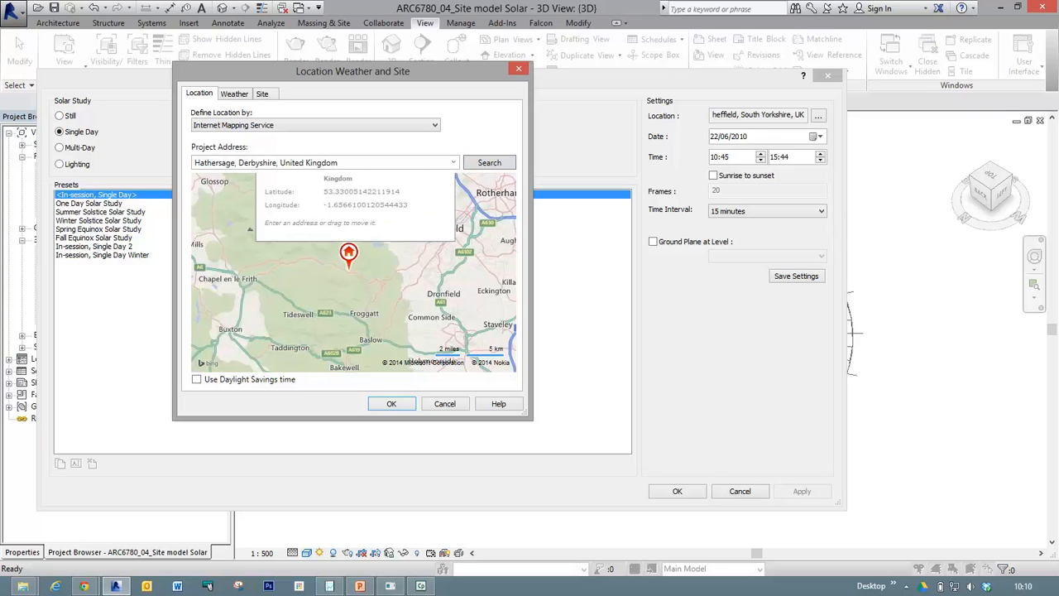
Search the project address for "paris france", choose Paris, Paris, France, and discard the location changes.
triple_click(288, 164)
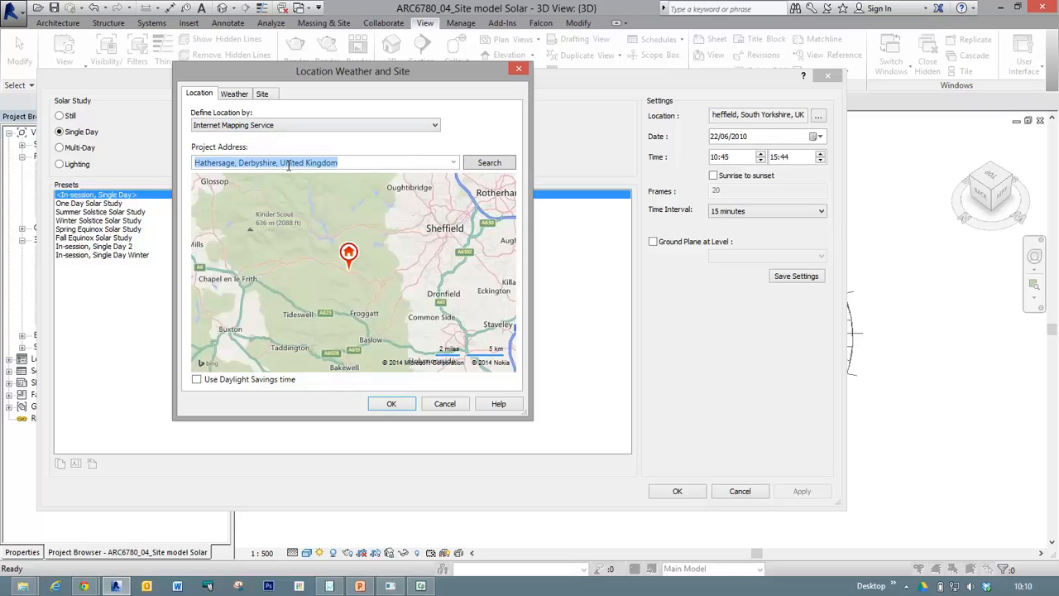
text(P)
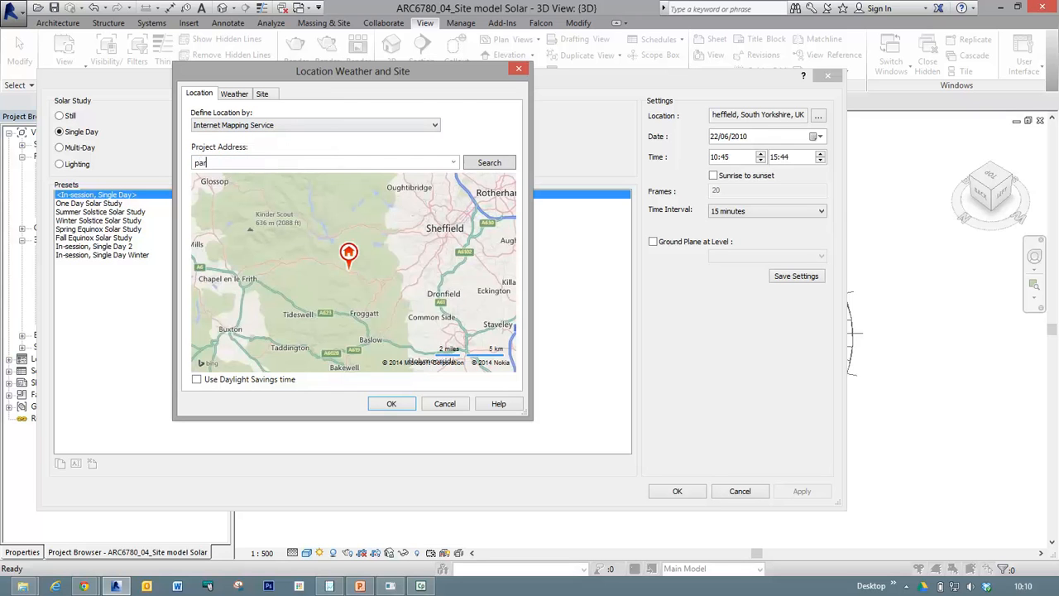
text(aris france)
click(477, 163)
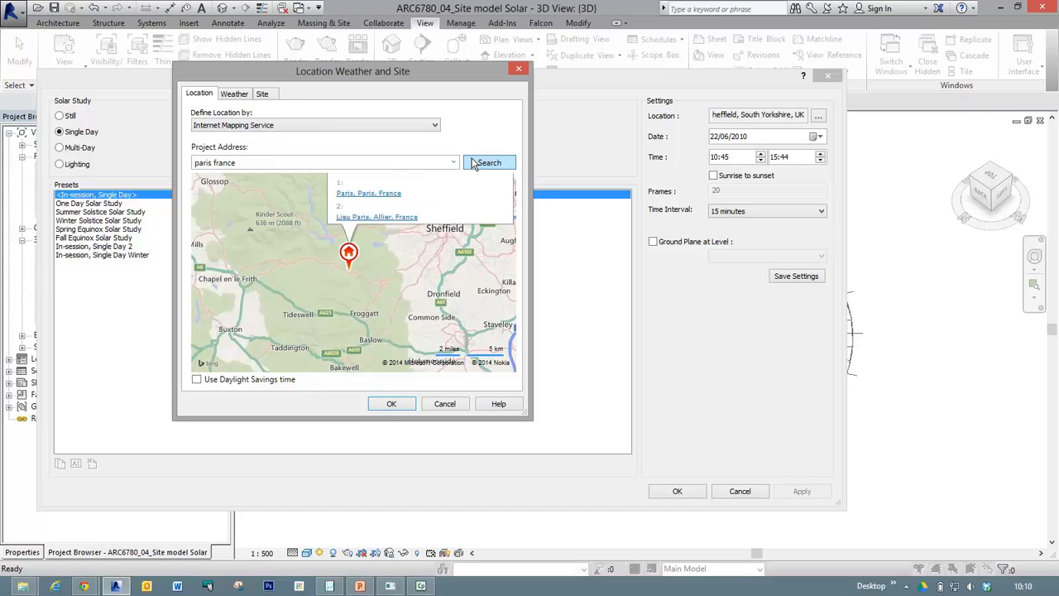
mouse_move(347, 263)
mouse_down()
mouse_move(354, 331)
mouse_move(394, 252)
mouse_up()
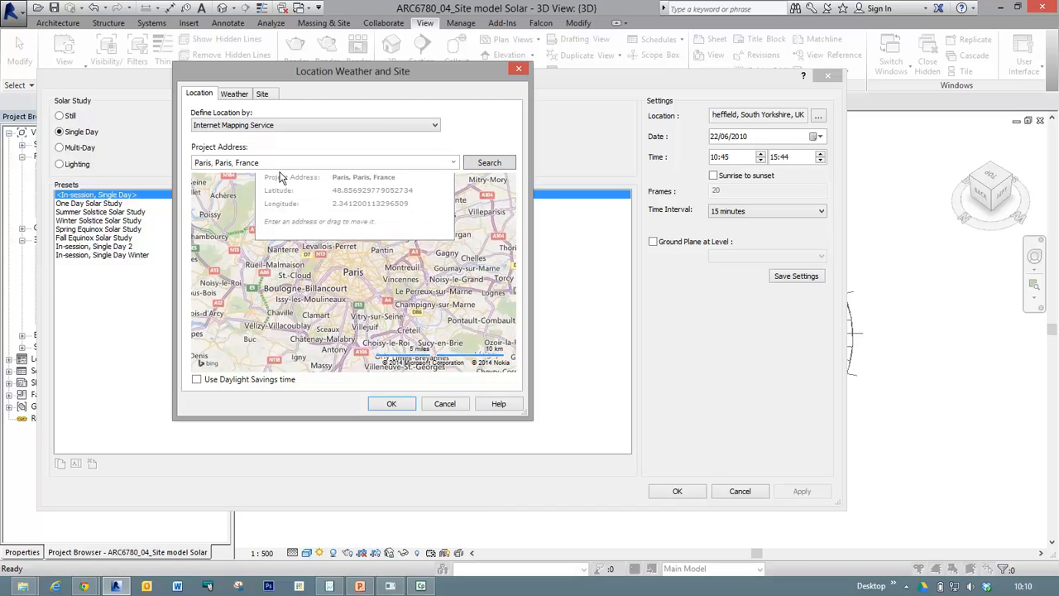
click(447, 405)
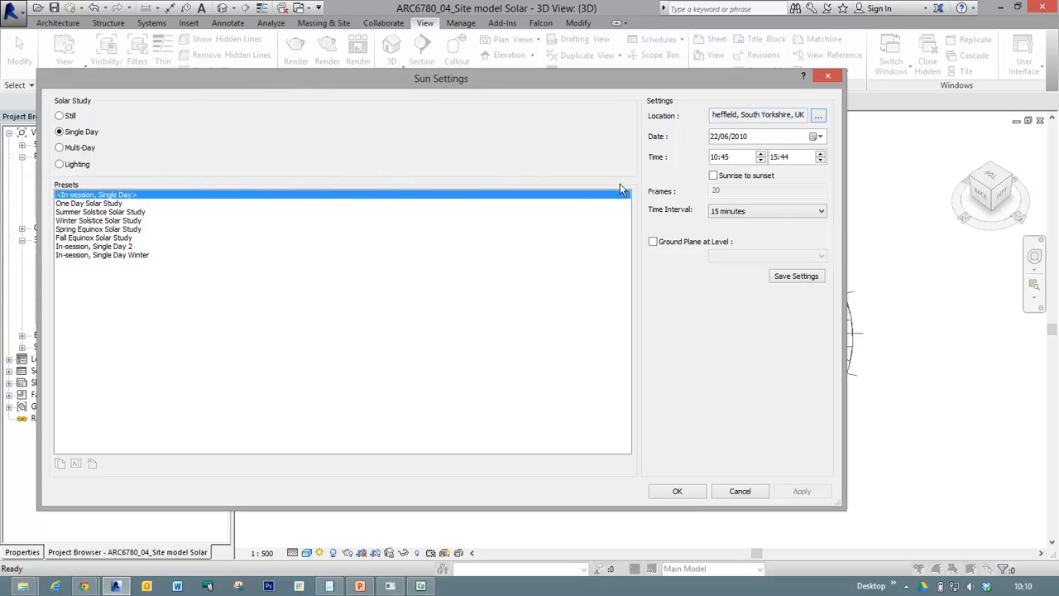
Accept the sun settings and save the project.
click(675, 492)
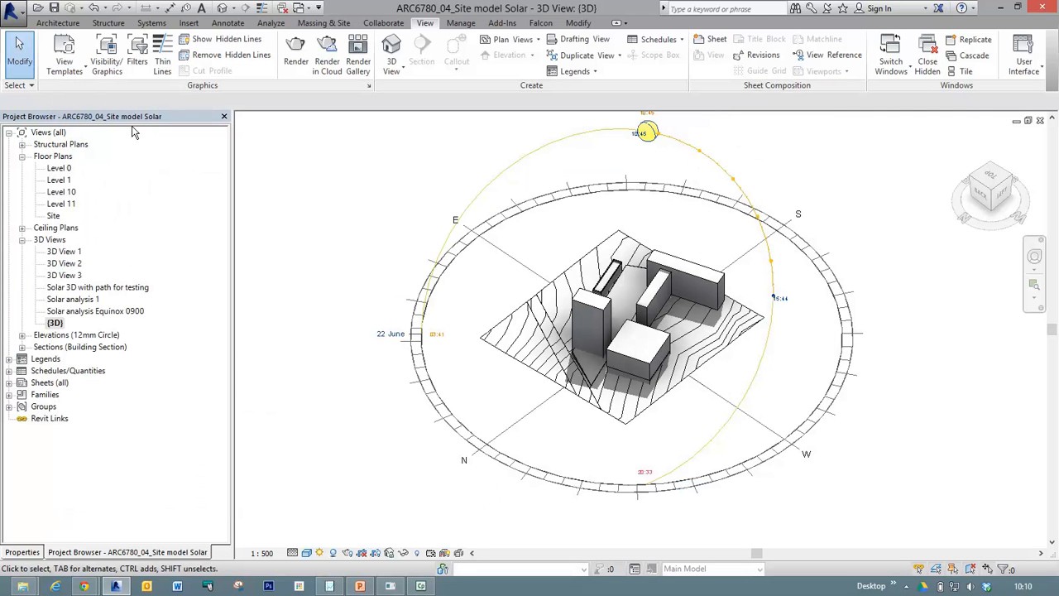
click(54, 12)
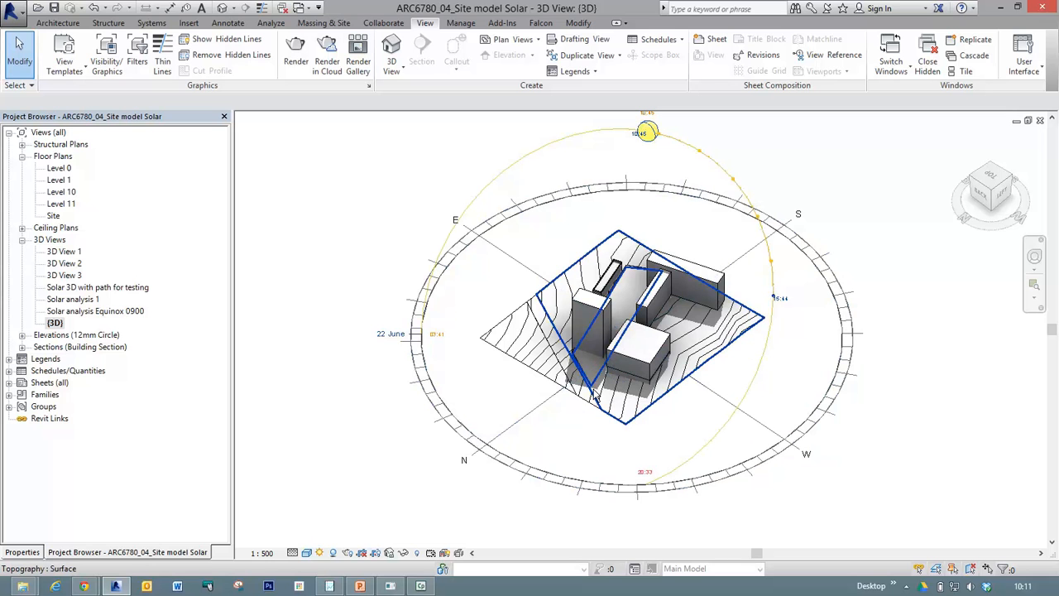
Move the solar study's start time along the sun path to 11:30 and on to 14:00.
click(650, 141)
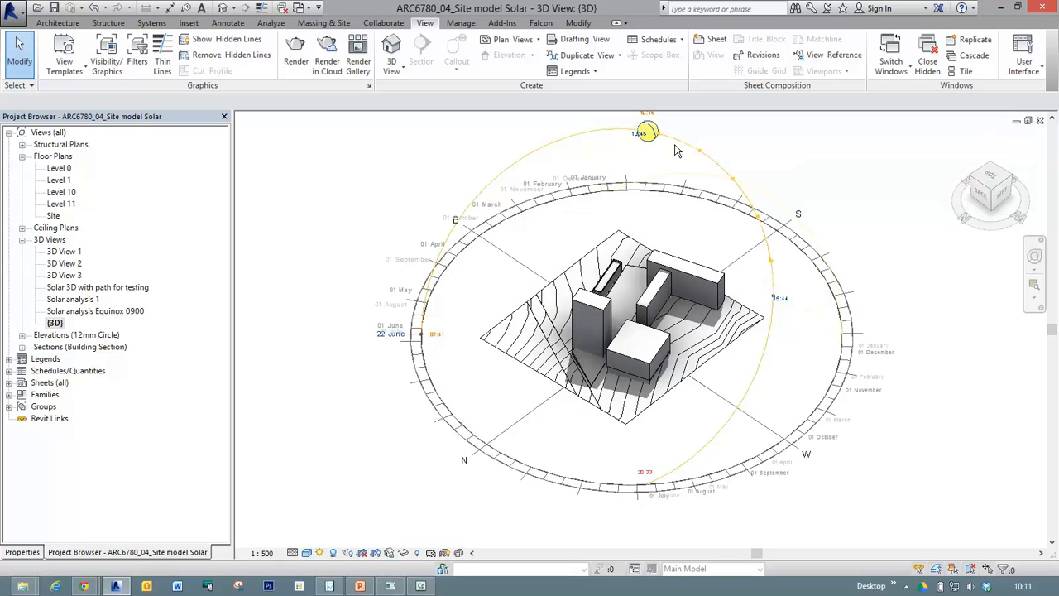
drag(648, 131, 682, 144)
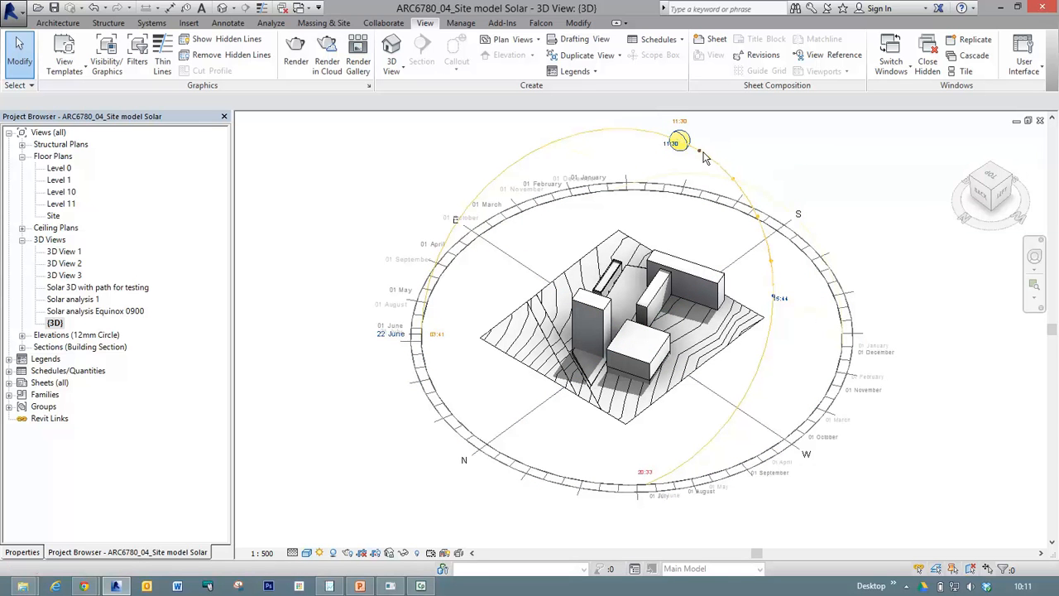
click(756, 217)
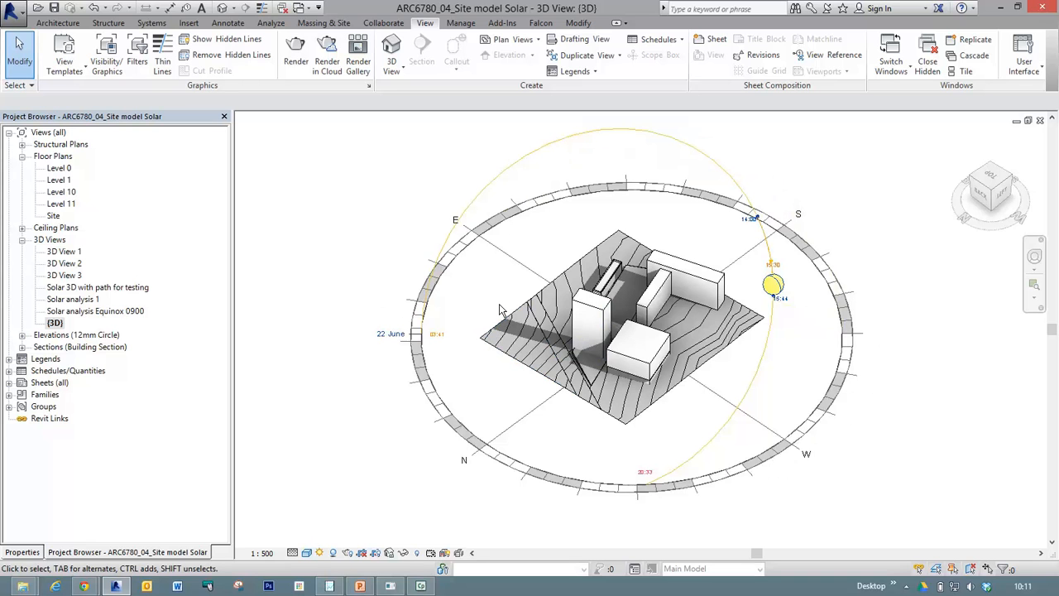
click(395, 338)
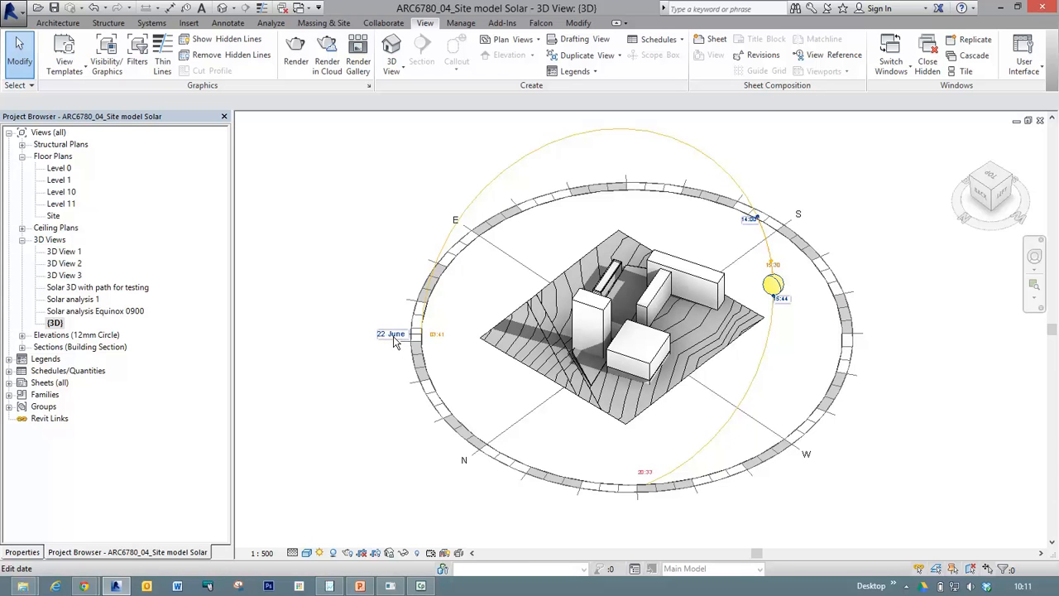
click(394, 338)
click(395, 338)
click(394, 336)
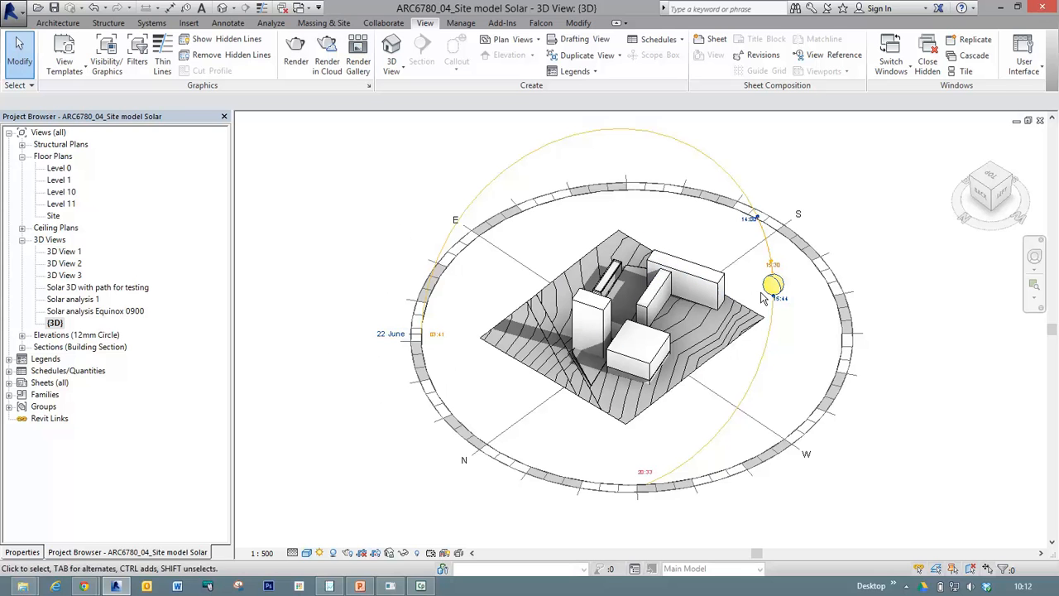
Move the solar study's start time and its sun back along the 22 June path to 03:41.
mouse_move(771, 284)
mouse_down()
mouse_move(724, 200)
mouse_move(611, 138)
mouse_move(538, 157)
mouse_move(539, 144)
mouse_up()
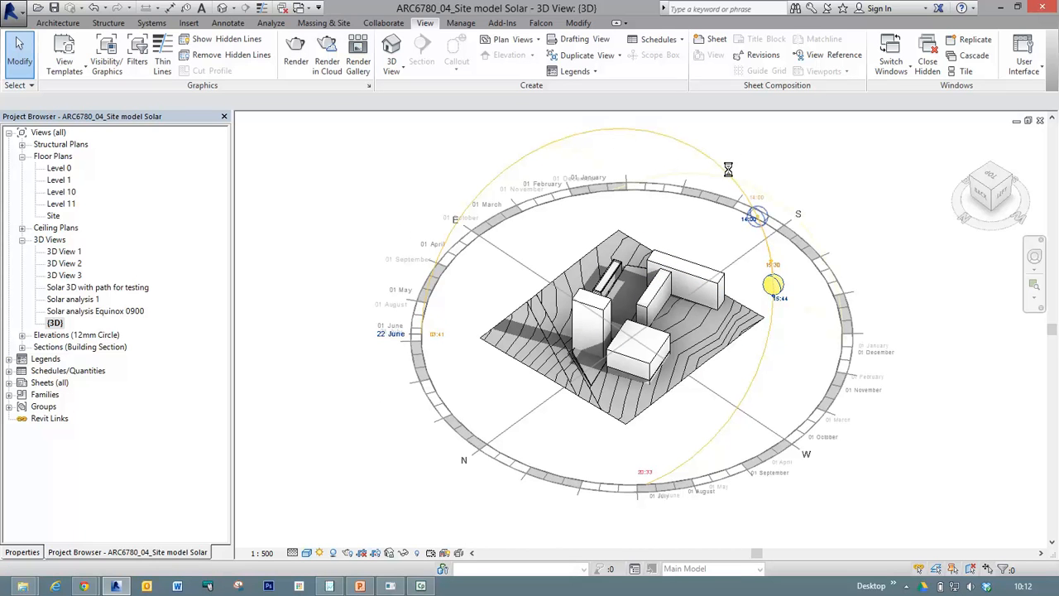
mouse_move(756, 218)
mouse_down()
mouse_move(705, 156)
mouse_move(623, 132)
mouse_move(539, 146)
mouse_up()
click(539, 146)
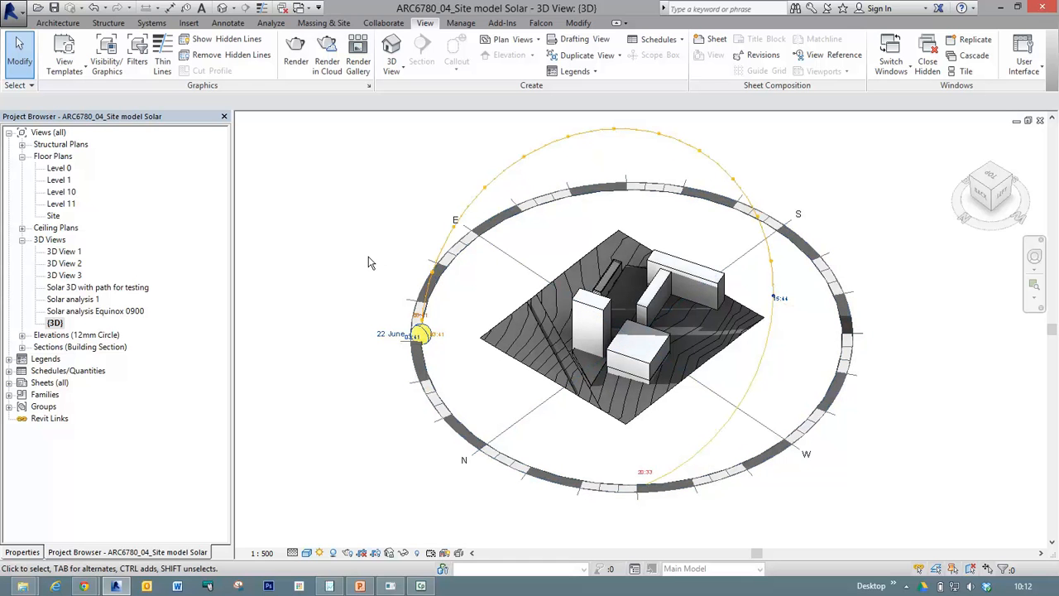
drag(423, 329, 488, 190)
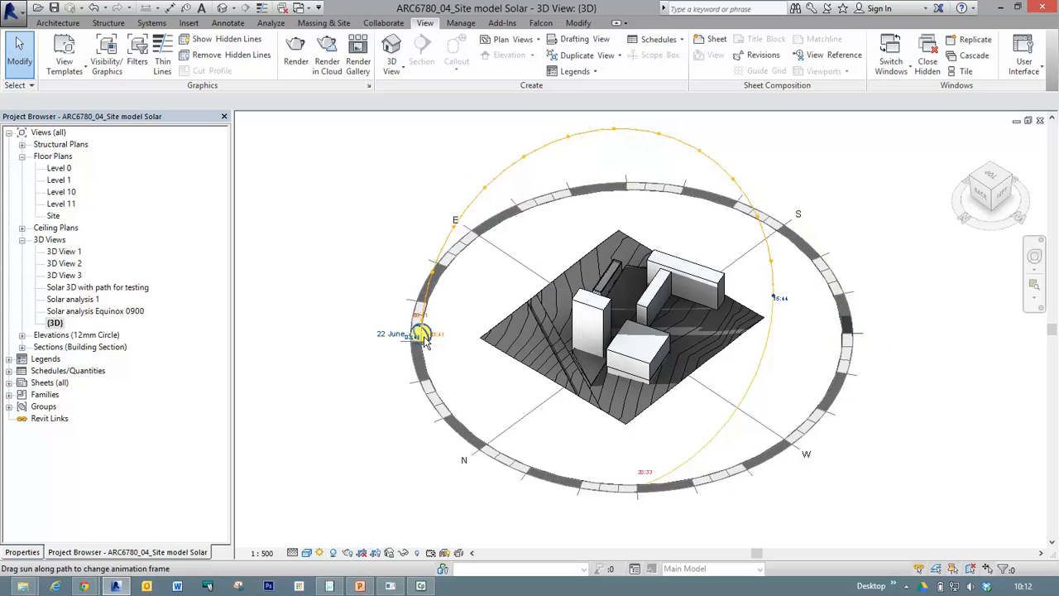
mouse_move(469, 213)
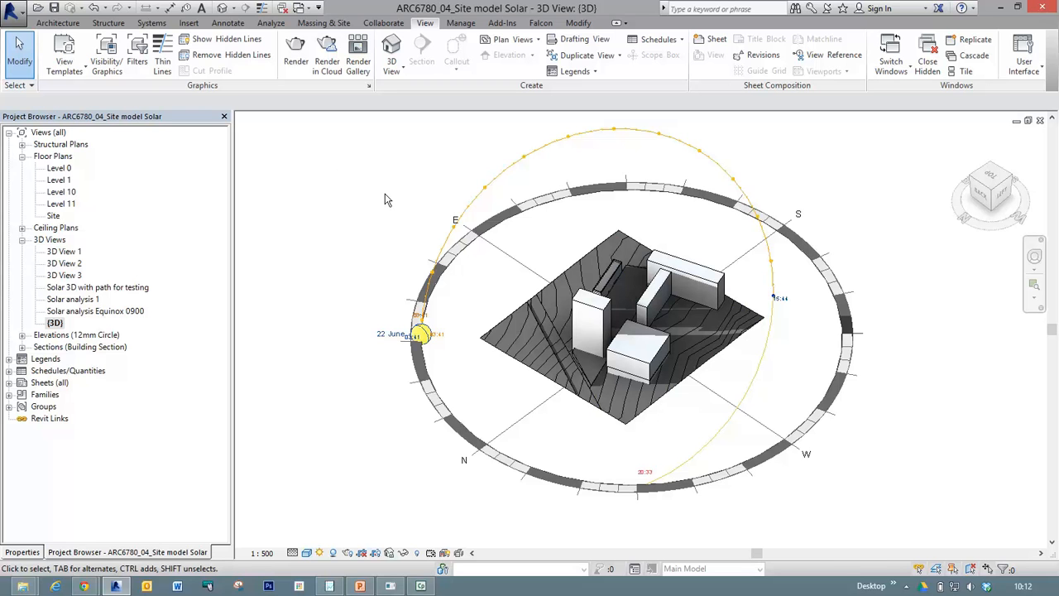
Examine the site model's early-morning shadows from the east side, including the low blocks up close and the whole sun path.
middle_drag(380, 202, 423, 277)
shift+middle_drag(404, 237, 357, 228)
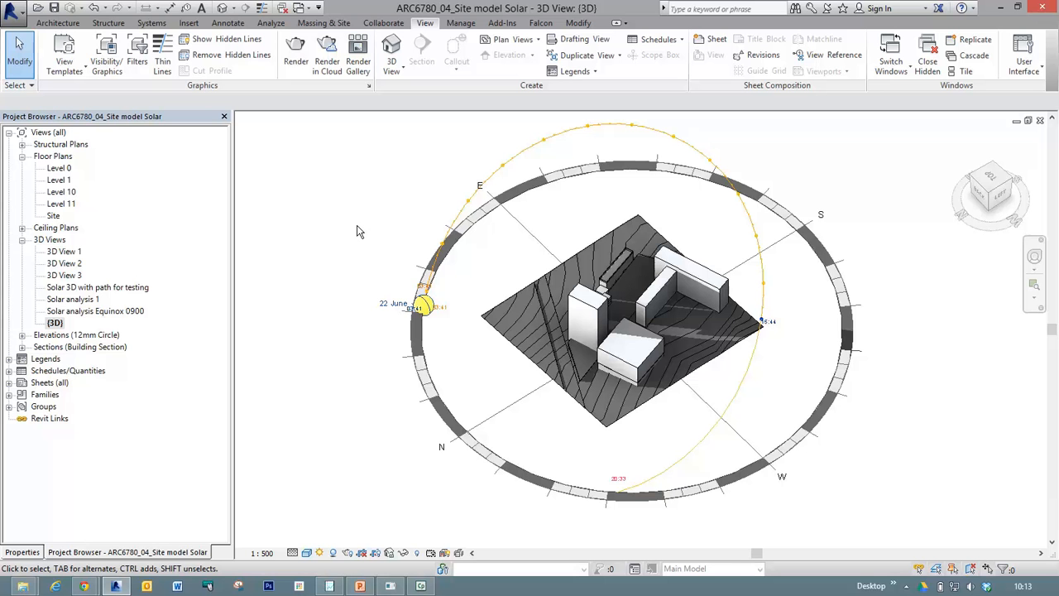
shift+middle_drag(364, 233, 766, 238)
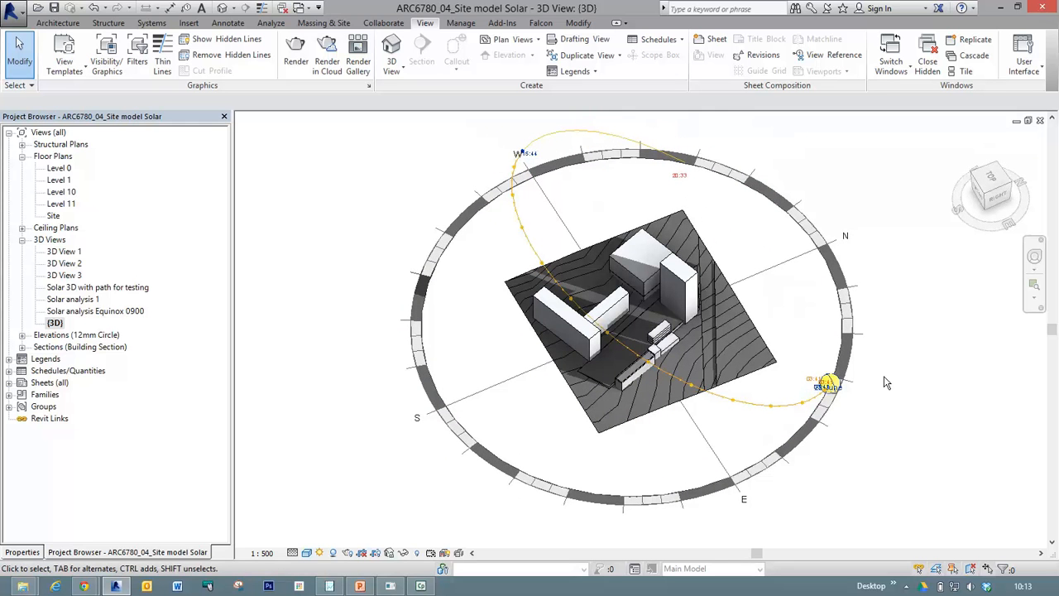
scroll(628, 369, up, 5)
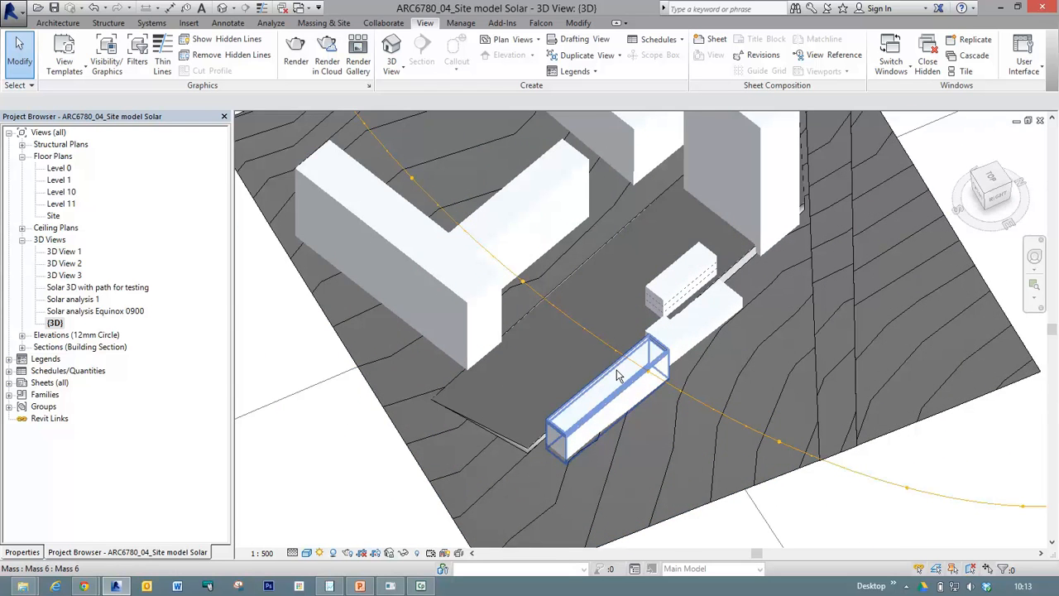
scroll(616, 375, up, 2)
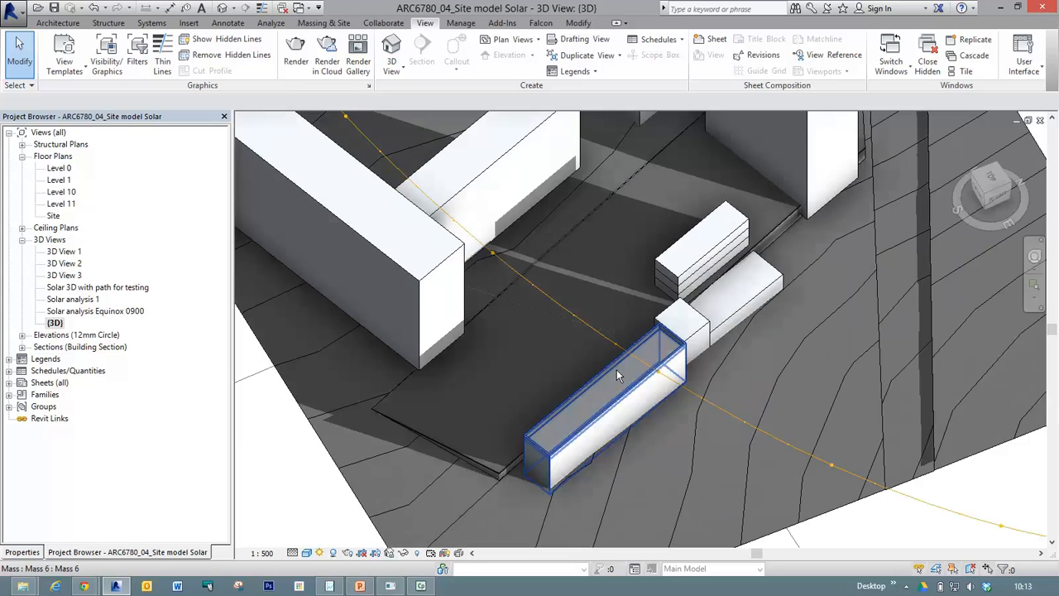
scroll(616, 369, down, 6)
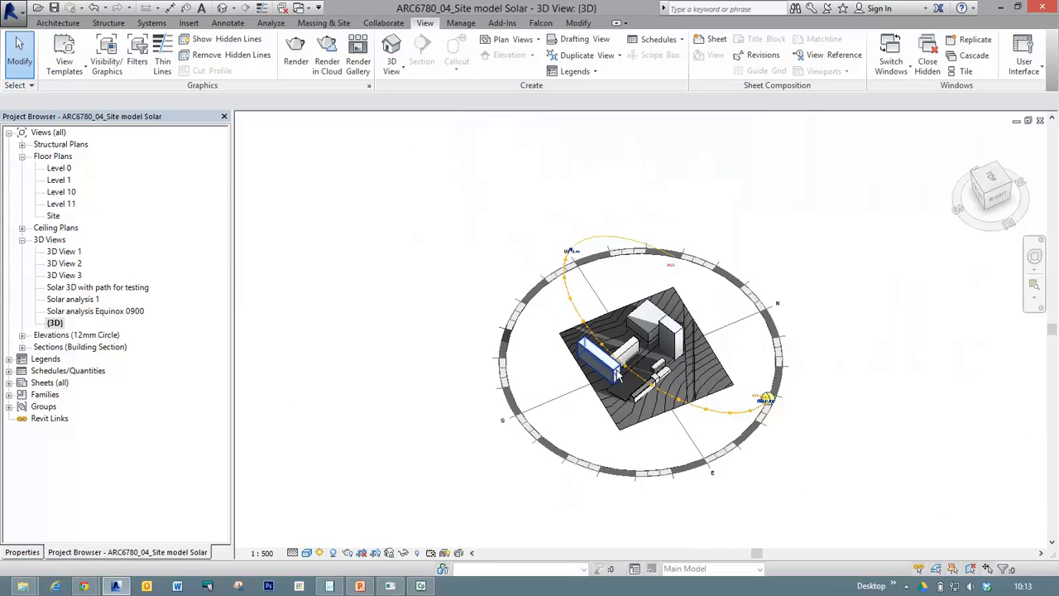
Examine the shadows around the long block on the site's south side up close, and those across the whole site.
key(z)
key(r)
drag(574, 310, 635, 366)
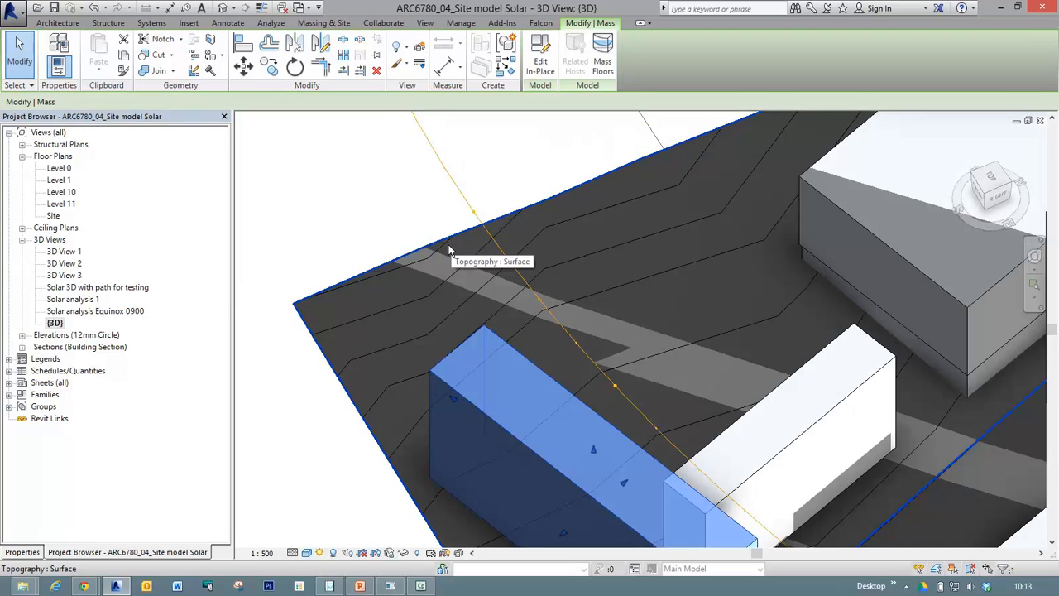
key(z)
key(f)
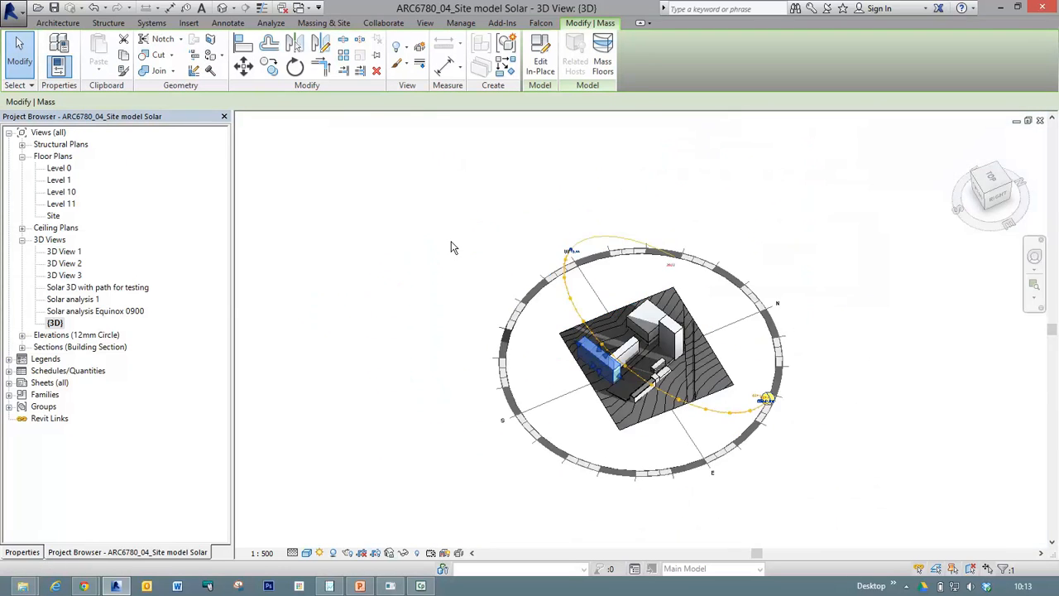
key(z)
key(r)
drag(516, 254, 711, 359)
drag(745, 411, 793, 462)
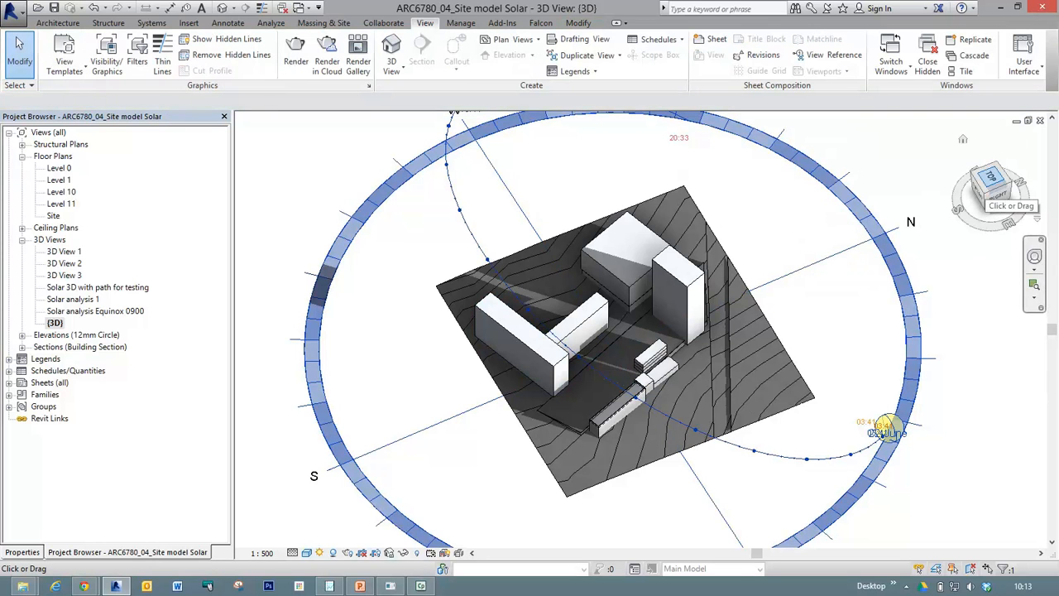
Examine the site model and its whole sun path from opposite corners and straight from above.
click(990, 178)
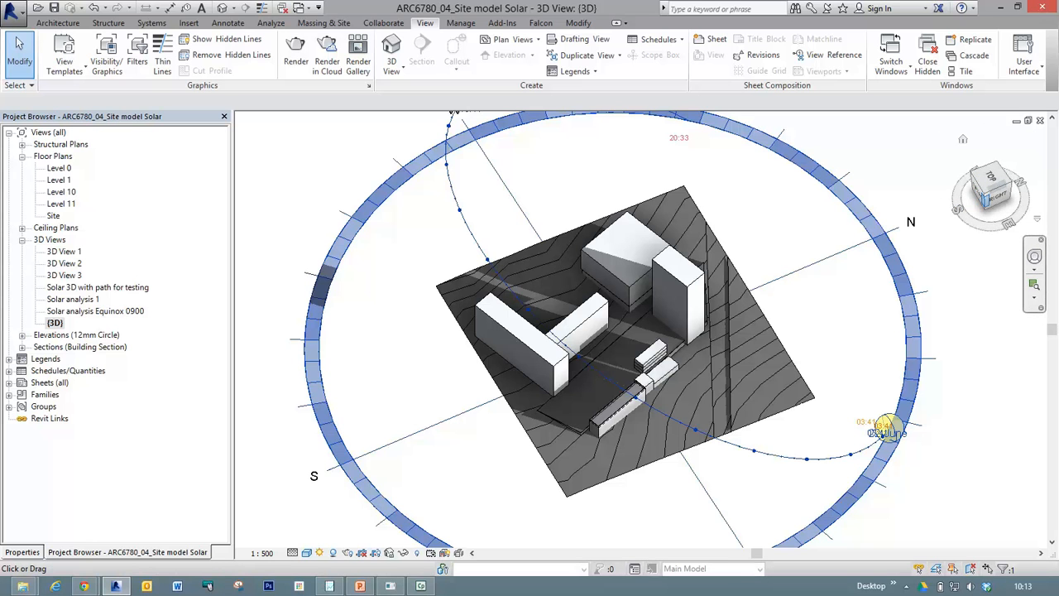
click(999, 198)
mouse_move(995, 200)
mouse_down()
mouse_move(996, 220)
mouse_move(1011, 221)
mouse_move(1018, 194)
mouse_move(996, 187)
mouse_move(996, 213)
mouse_move(1007, 211)
mouse_up()
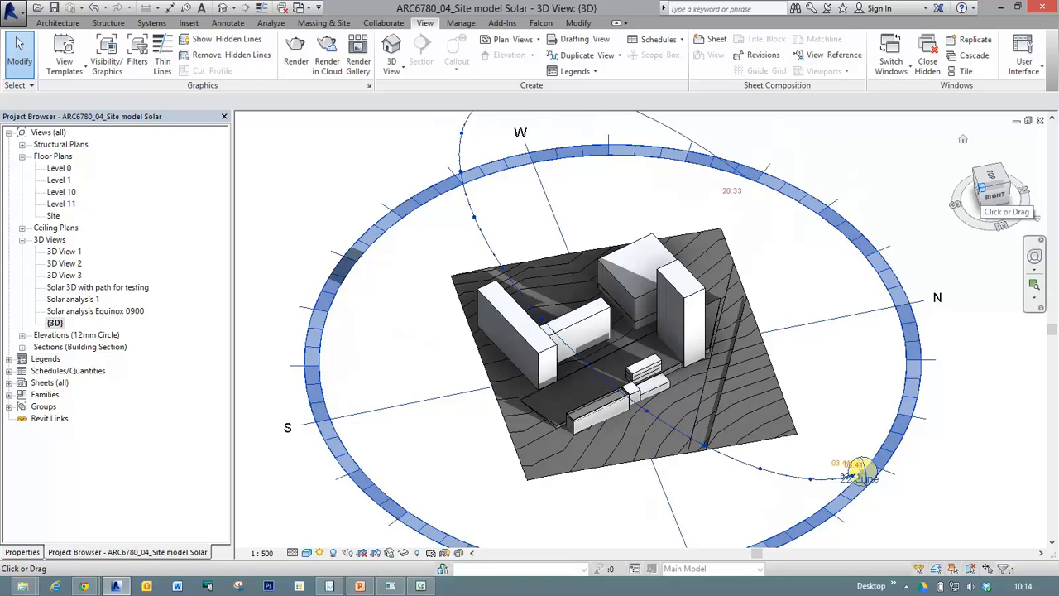
click(980, 188)
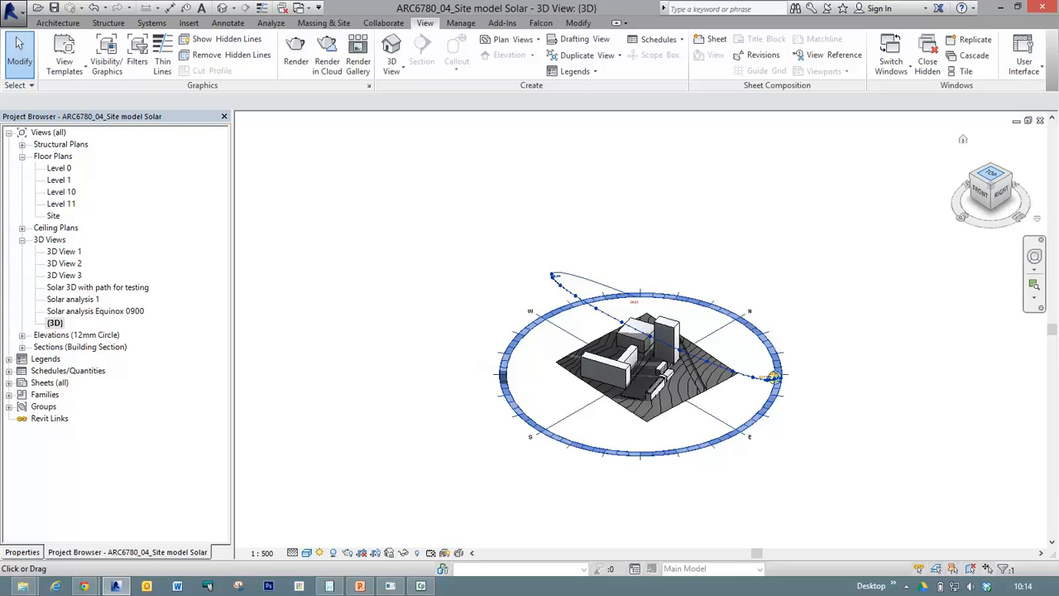
click(990, 166)
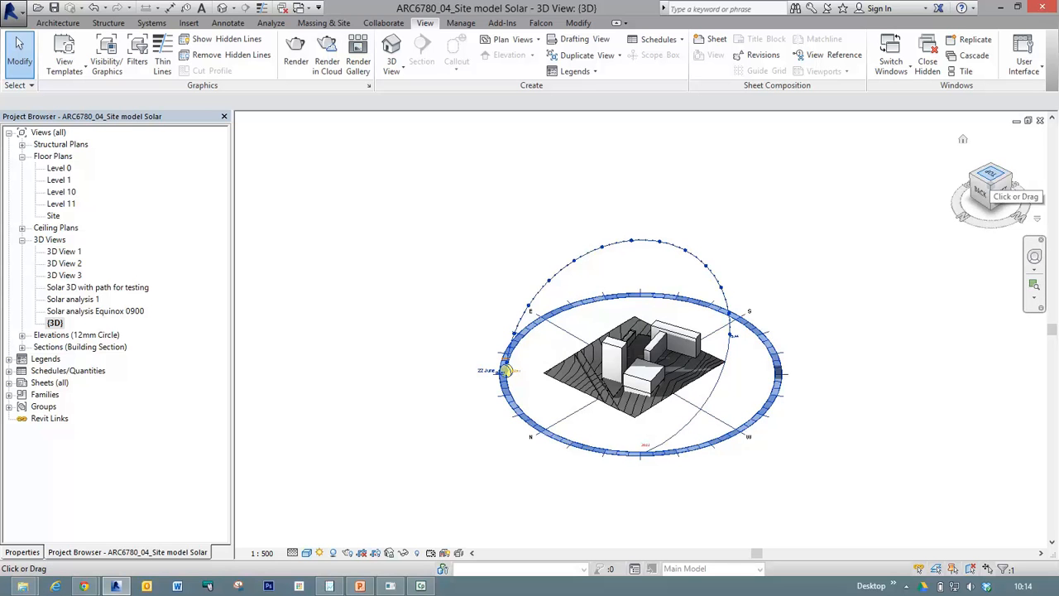
click(991, 177)
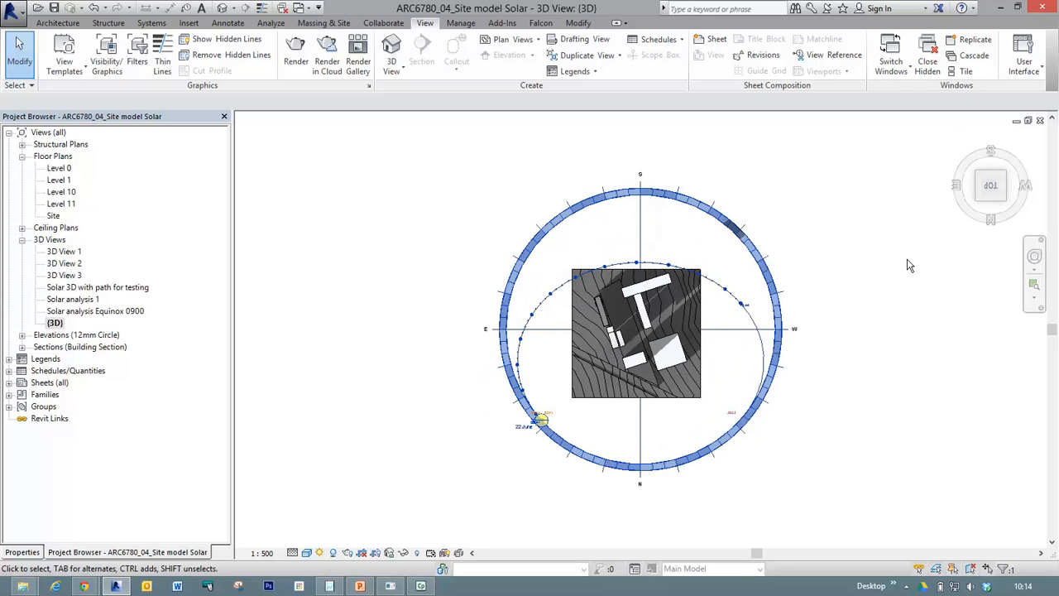
Examine the buildings in the back elevation and from the right-back corner, and view the available navigation wheel types.
shift+middle_drag(900, 282, 971, 244)
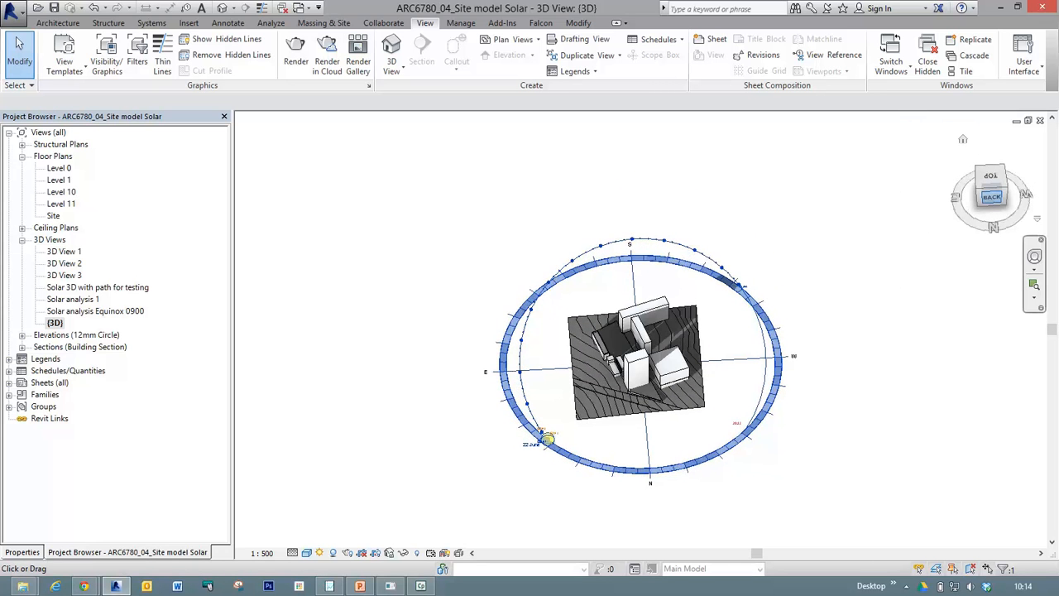
click(992, 196)
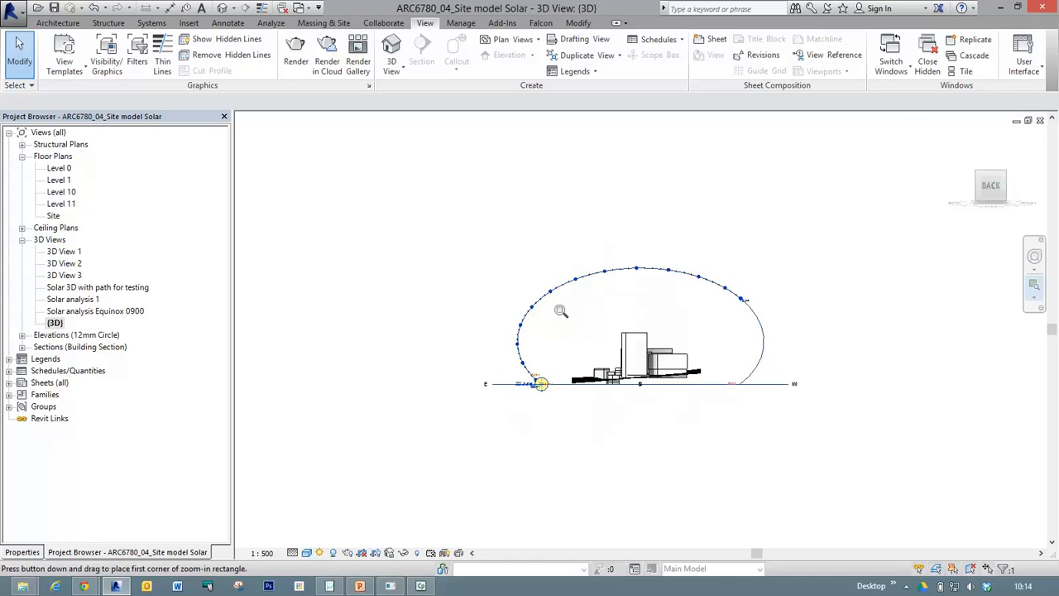
drag(558, 292, 701, 419)
click(702, 418)
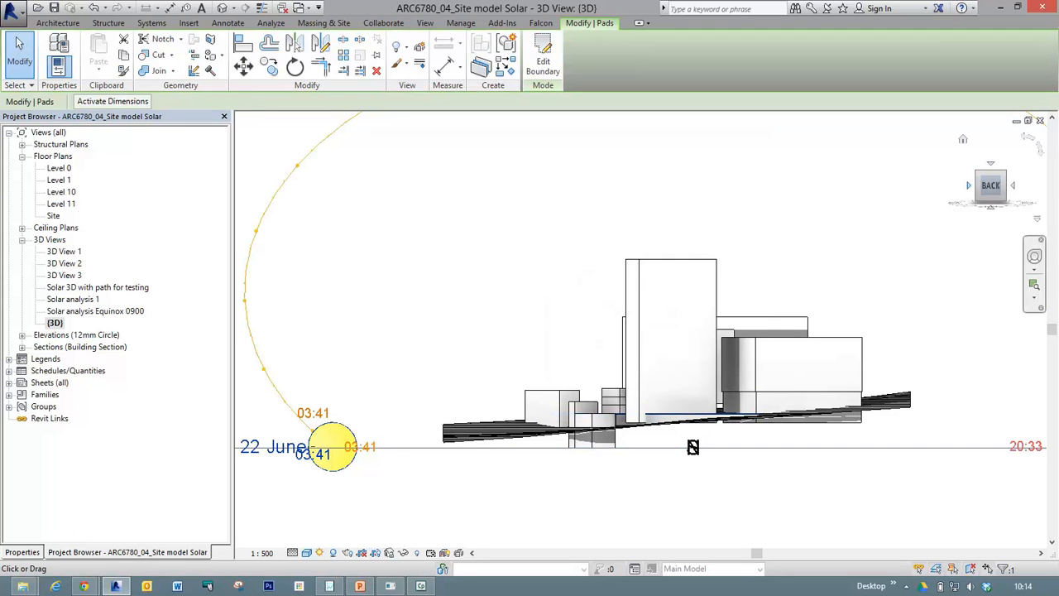
click(971, 182)
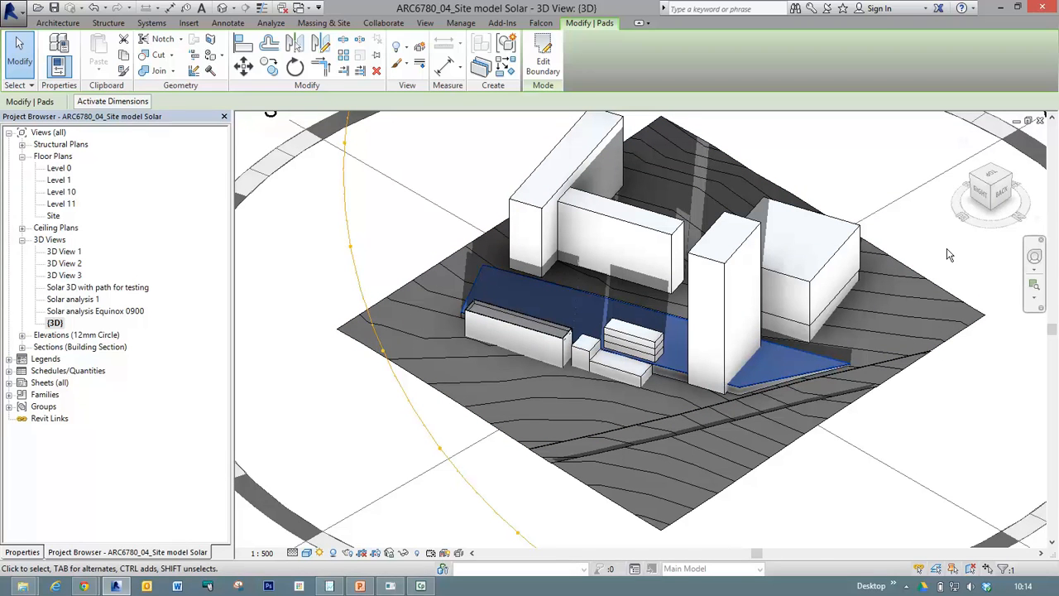
click(1036, 270)
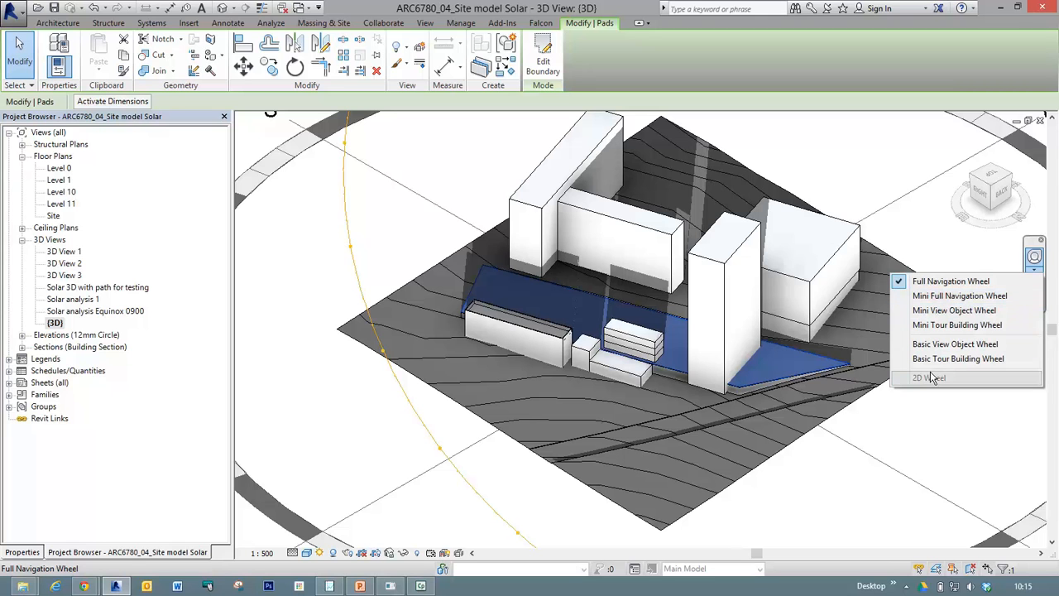
click(920, 418)
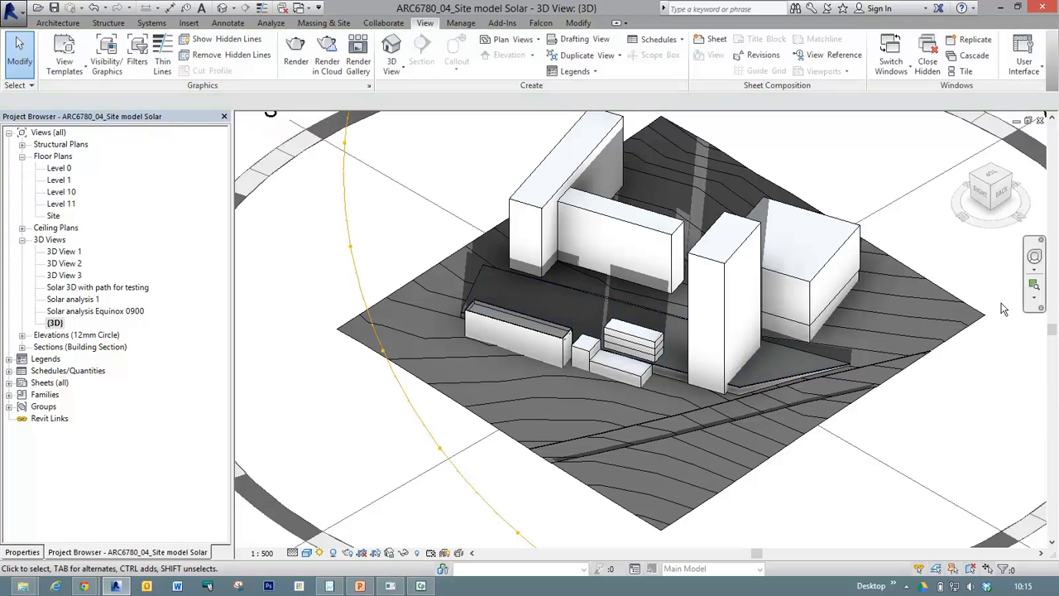
Select the sun path and set its size to 100%, and on to 200%.
middle_click(365, 293)
middle_click(365, 293)
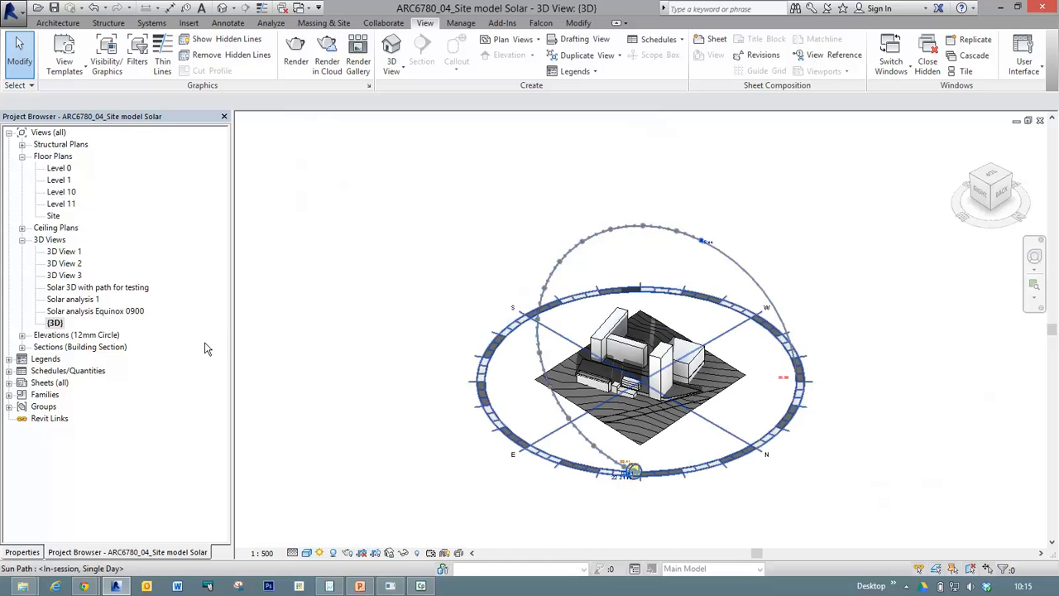
click(22, 552)
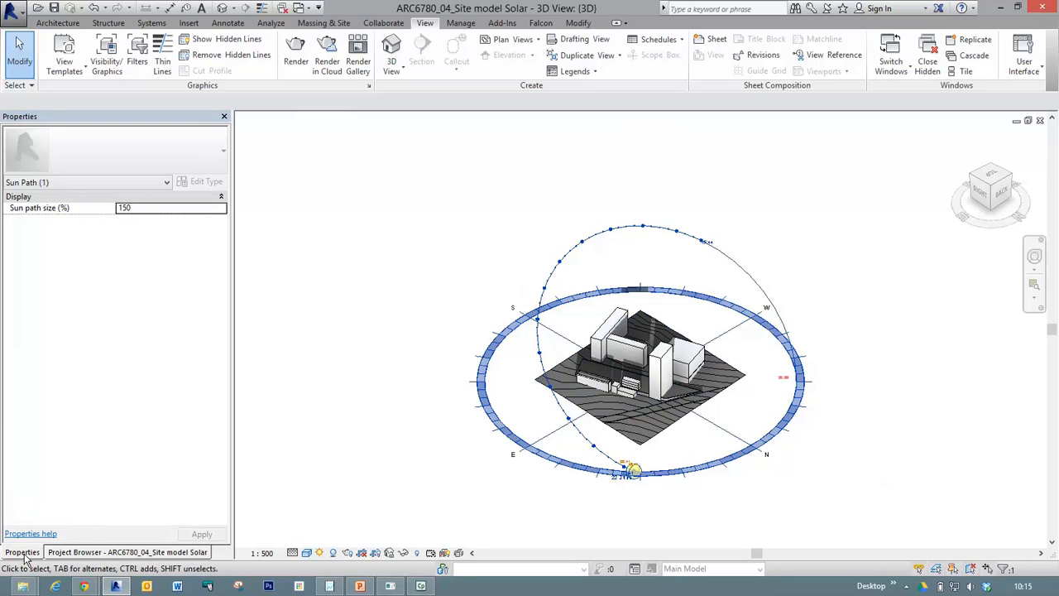
click(148, 209)
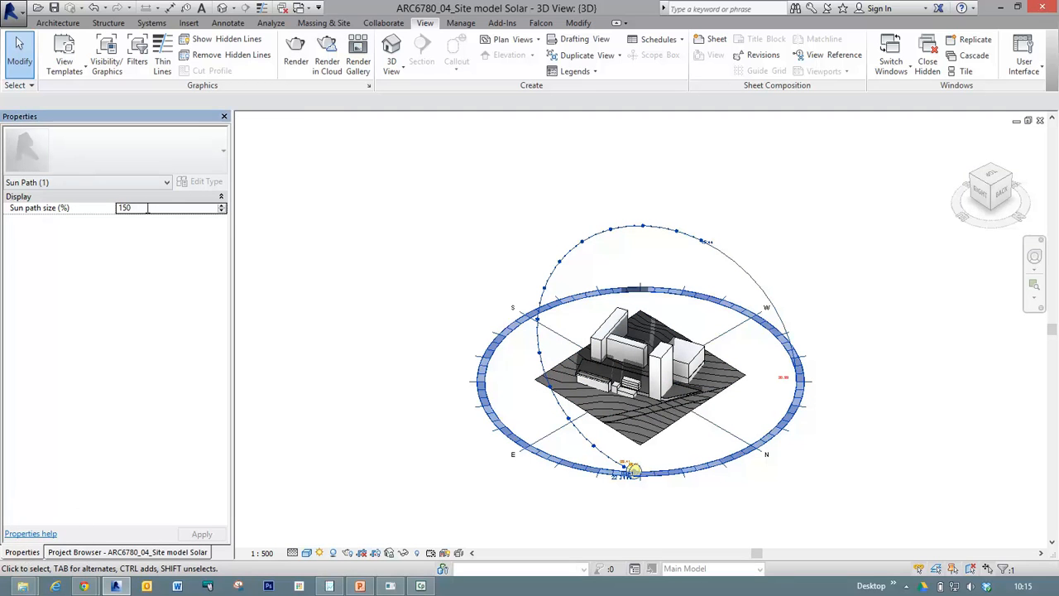
text(100)
key(Return)
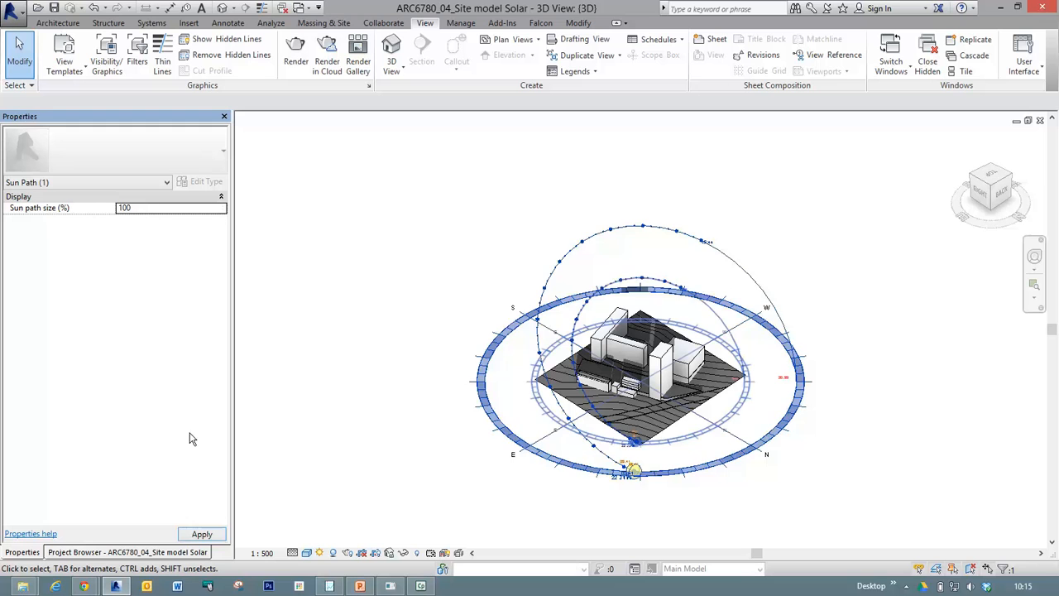
click(137, 207)
text(200)
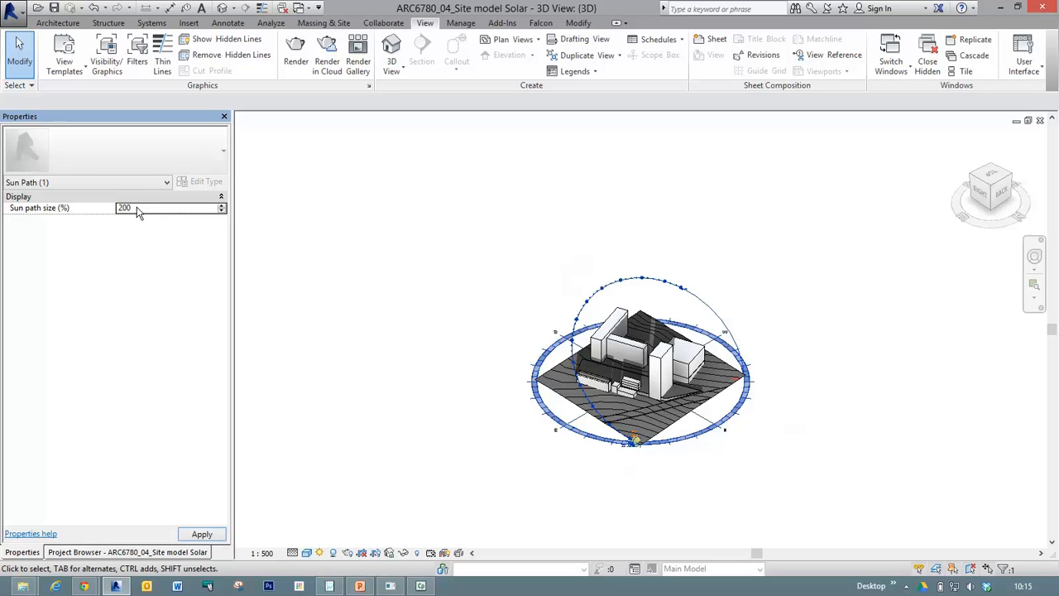
click(203, 534)
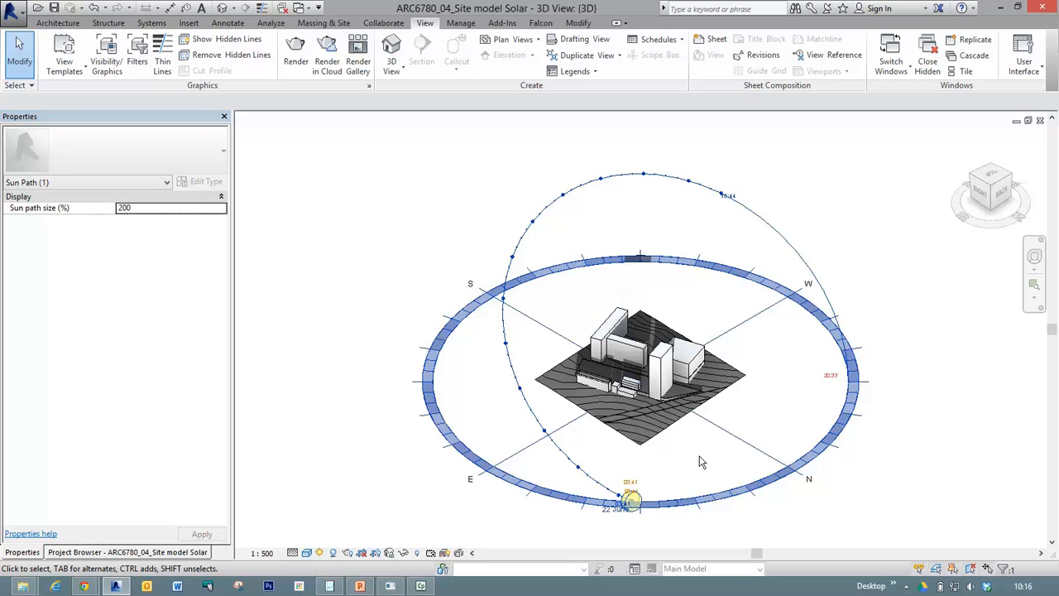
Move the sun along the 22 June path to 06:15 and set the study's start time to 10:15.
drag(631, 502, 535, 434)
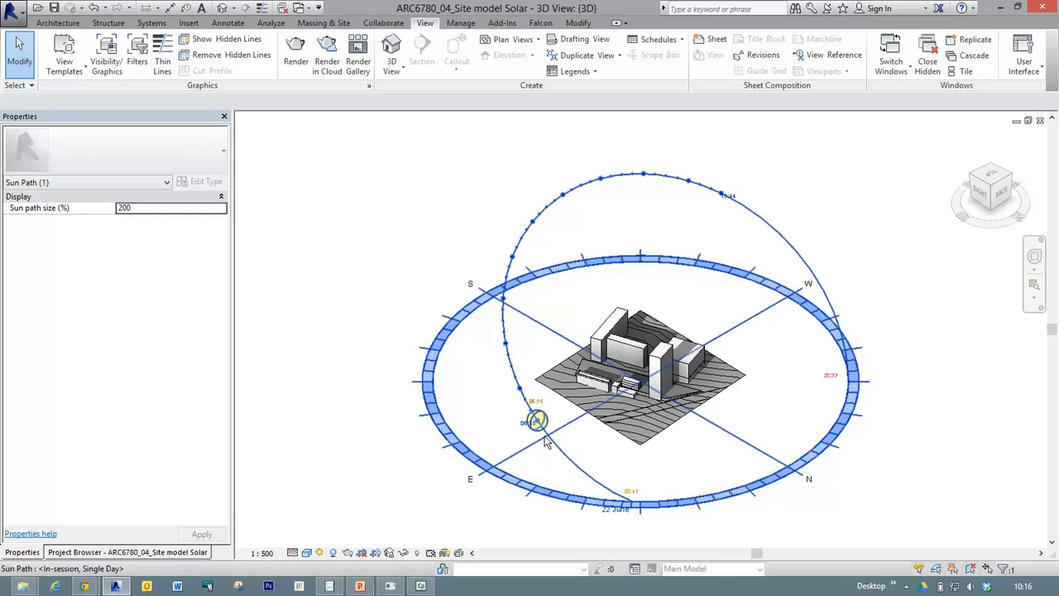
mouse_move(525, 446)
shift+middle_down()
mouse_move(463, 364)
mouse_move(372, 328)
mouse_move(394, 368)
mouse_move(439, 356)
mouse_move(515, 423)
mouse_move(544, 344)
mouse_move(463, 419)
mouse_move(479, 453)
mouse_move(530, 443)
mouse_move(503, 462)
mouse_move(491, 449)
mouse_move(495, 459)
shift+middle_up()
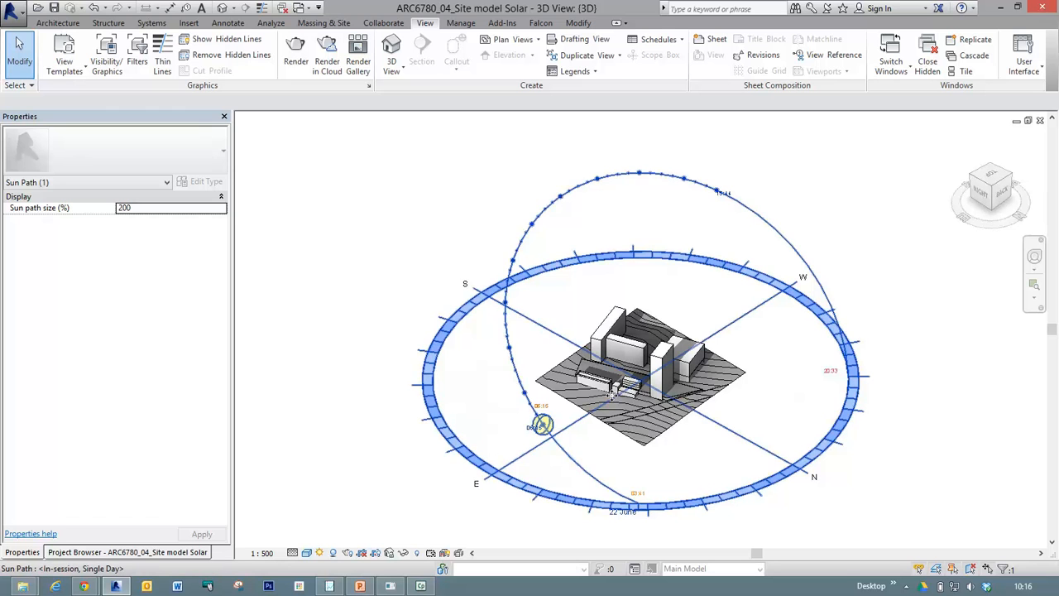
key(z)
key(r)
drag(575, 392, 449, 268)
mouse_move(692, 477)
mouse_down()
mouse_move(718, 484)
mouse_move(709, 470)
mouse_up()
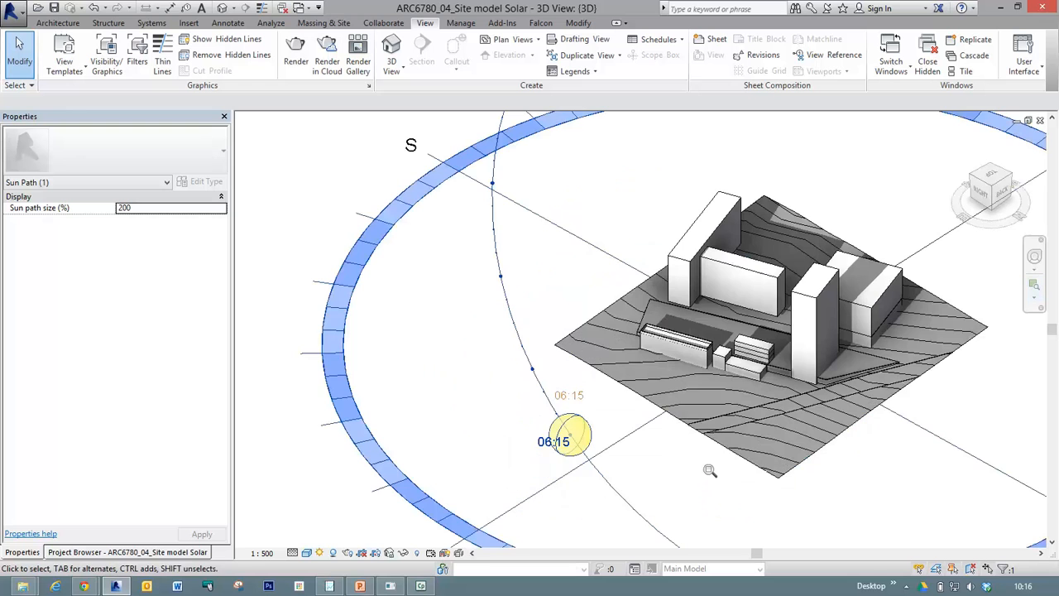
click(551, 444)
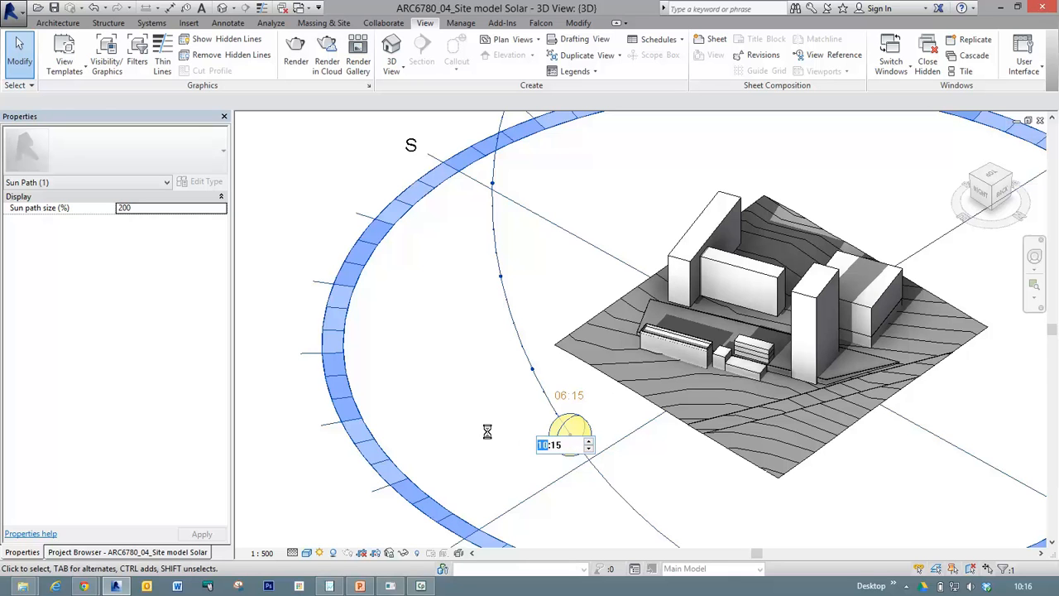
key(Return)
Set the solar study's date on the sun path to 7 April 2010.
scroll(474, 383, down, 4)
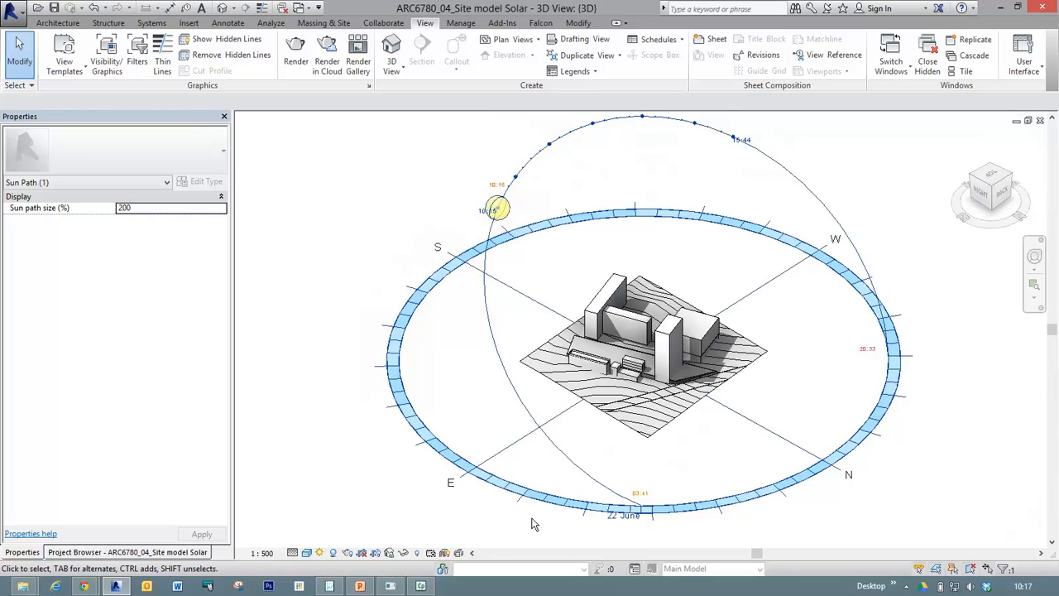
click(624, 517)
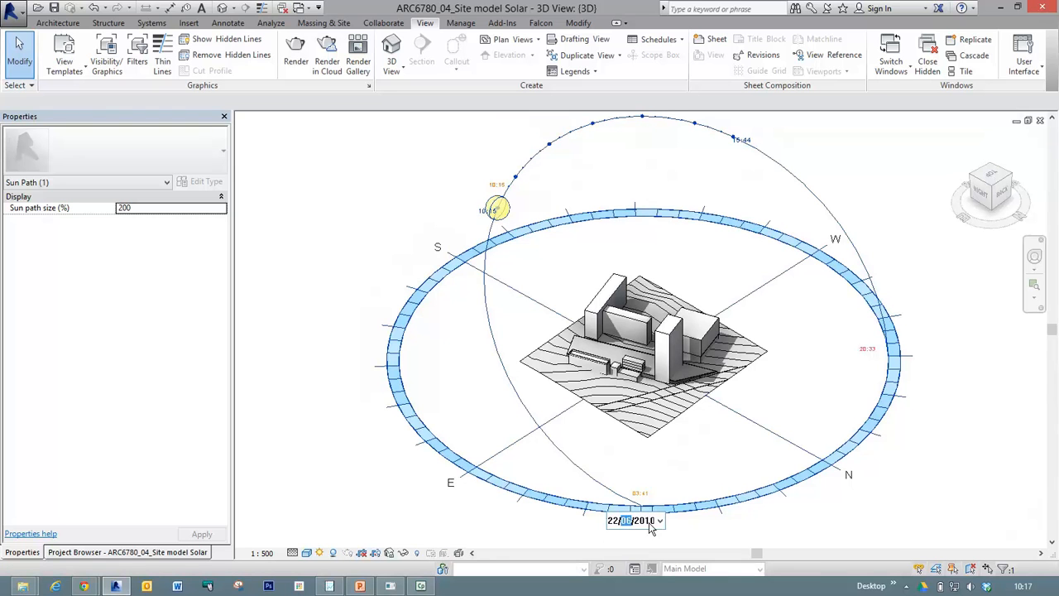
click(660, 520)
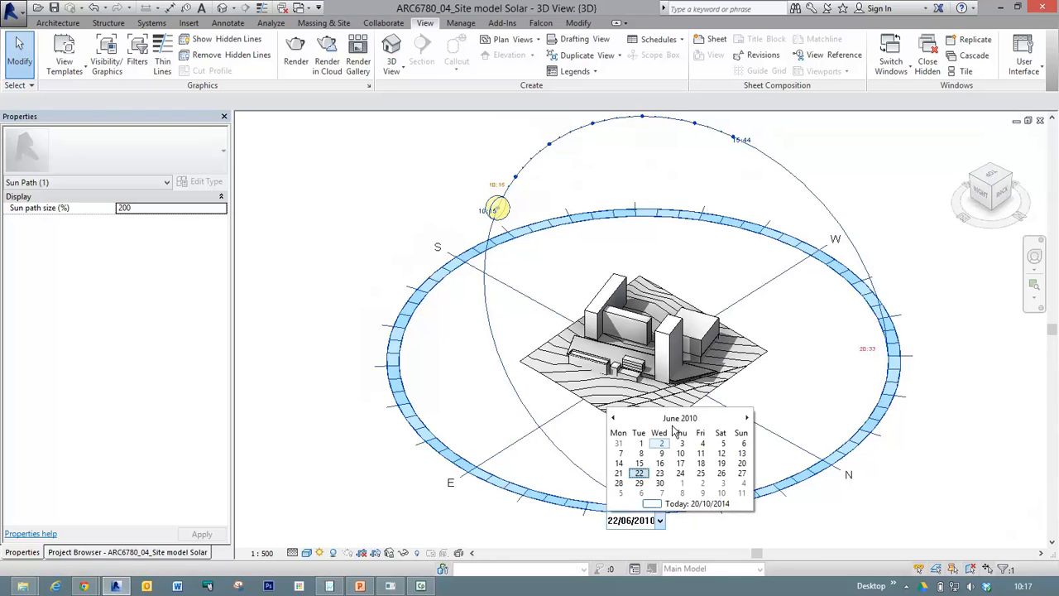
click(614, 419)
click(613, 419)
click(660, 454)
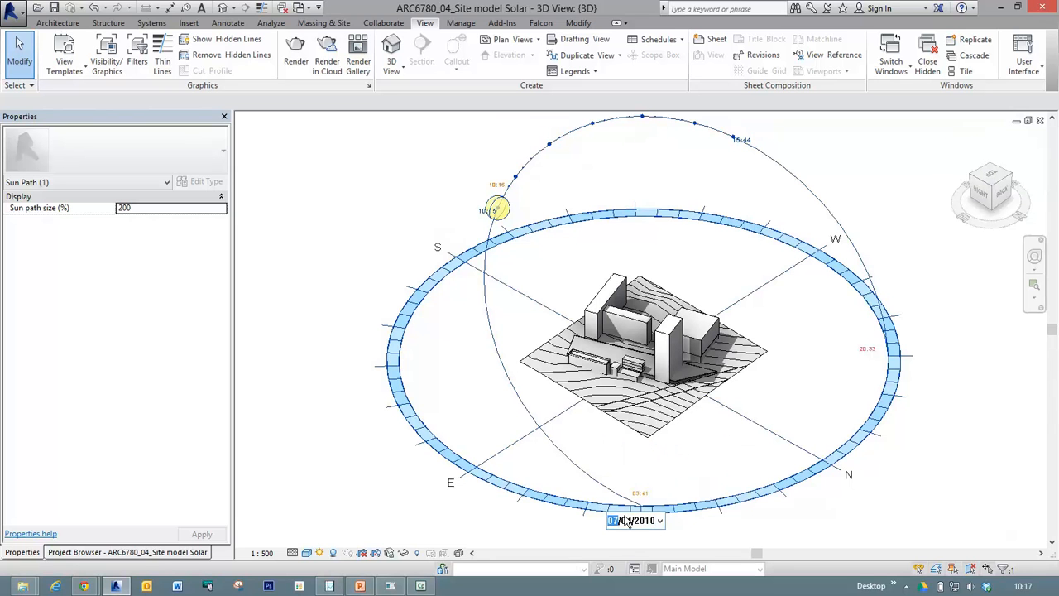
click(558, 526)
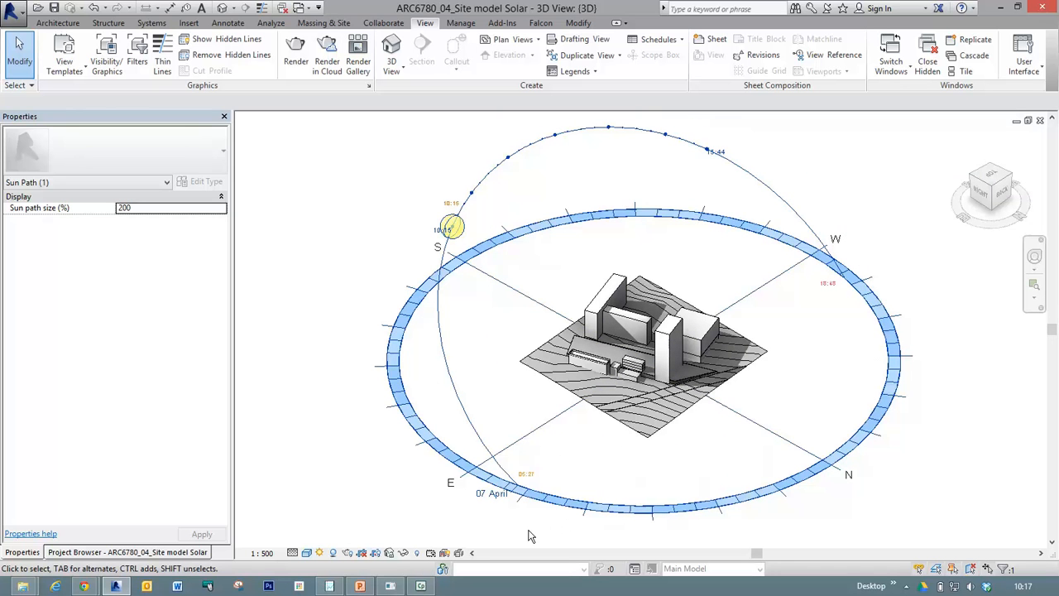
View the sun path almost level from the east and set the study's date to 22 June 2010.
mouse_move(370, 454)
shift+middle_down()
mouse_move(508, 402)
mouse_move(475, 308)
mouse_move(438, 308)
shift+middle_up()
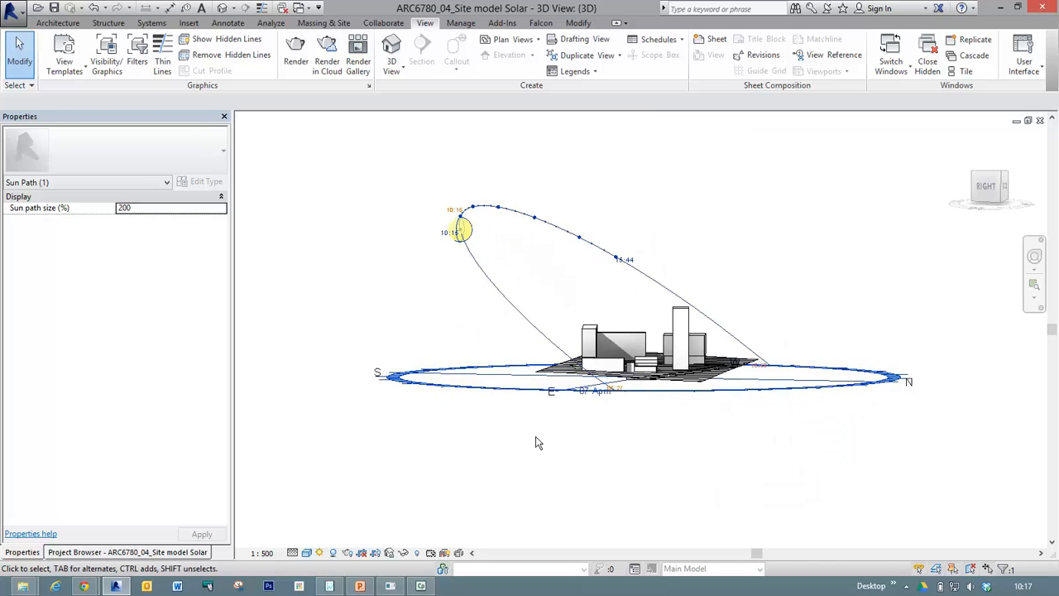
click(610, 393)
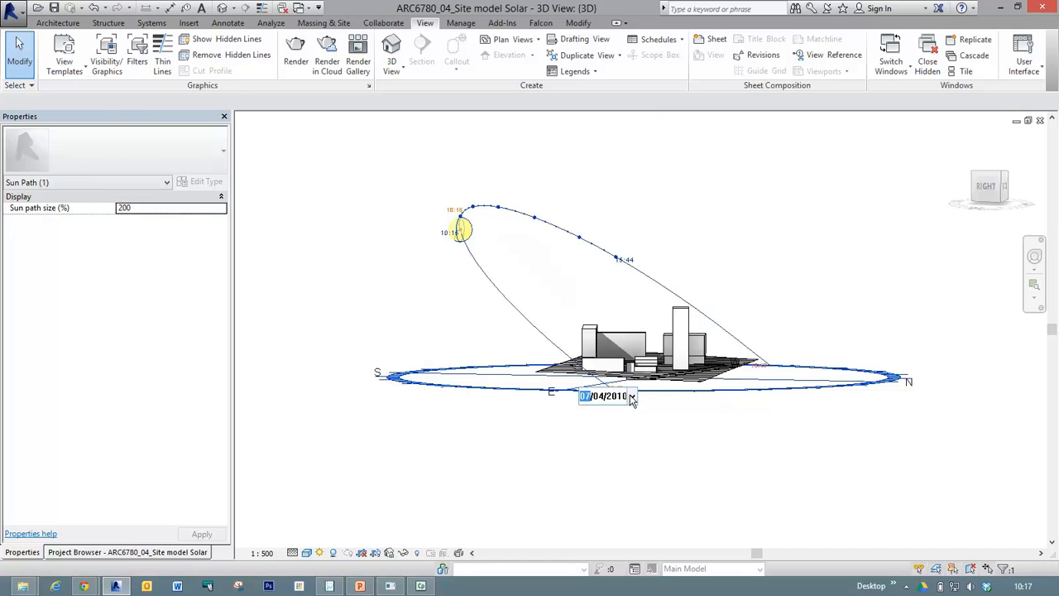
click(631, 396)
click(718, 416)
click(718, 416)
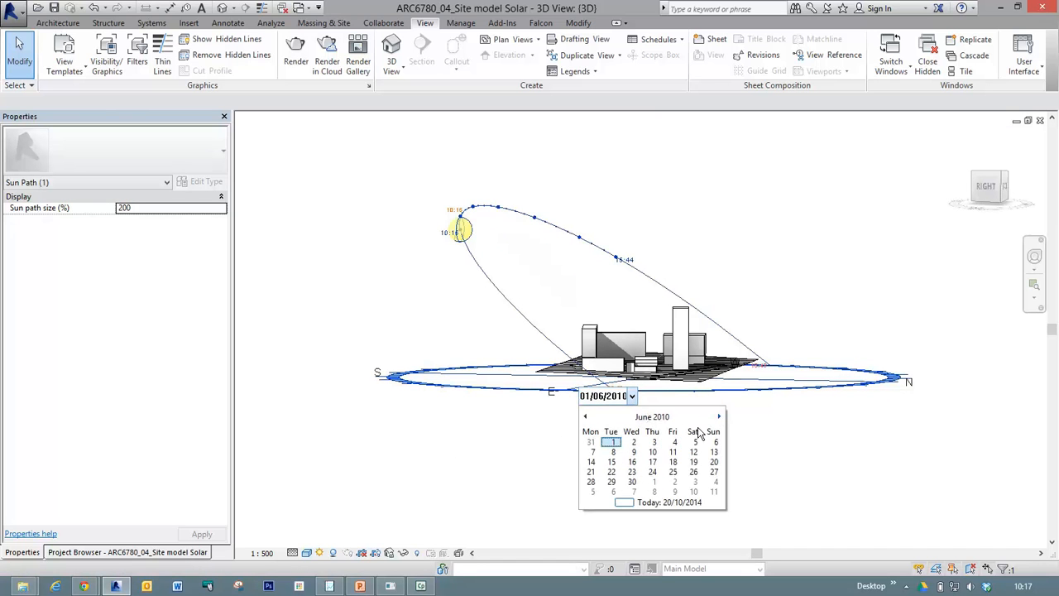
click(611, 474)
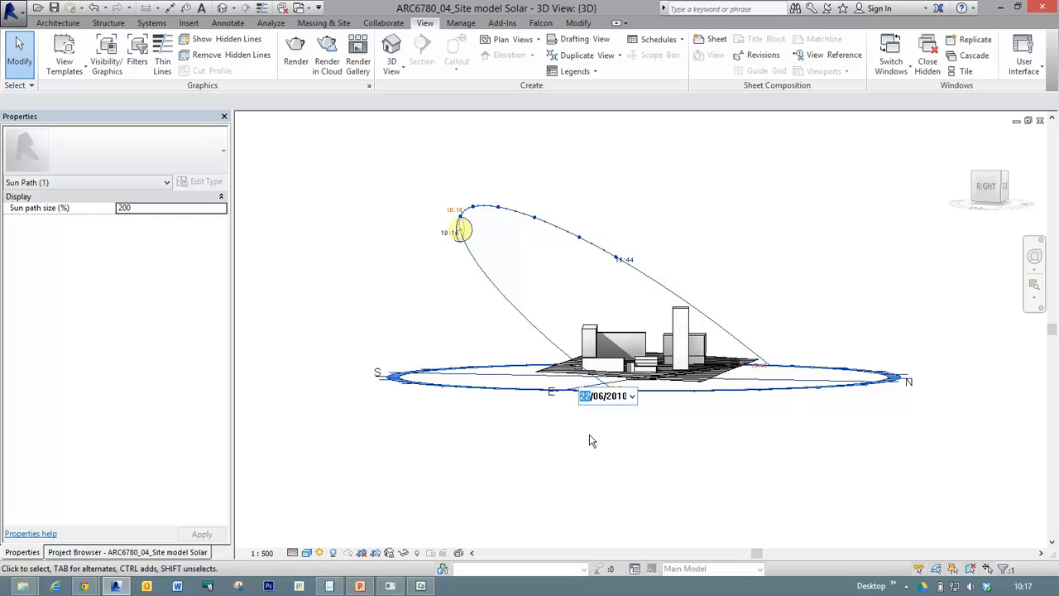
click(590, 440)
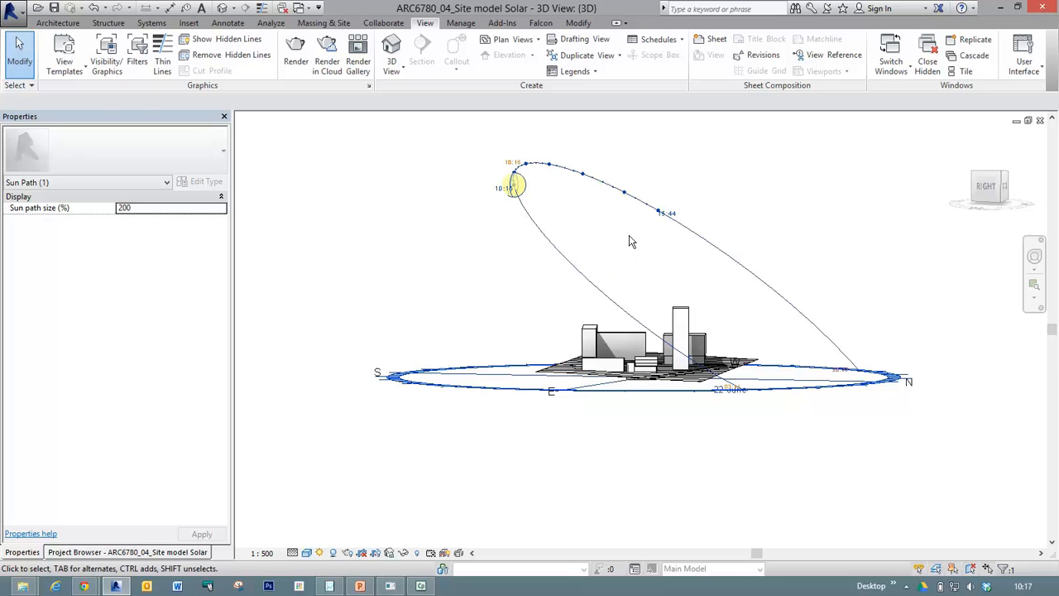
Set the solar study's date on the sun path to 22 December 2010.
click(729, 389)
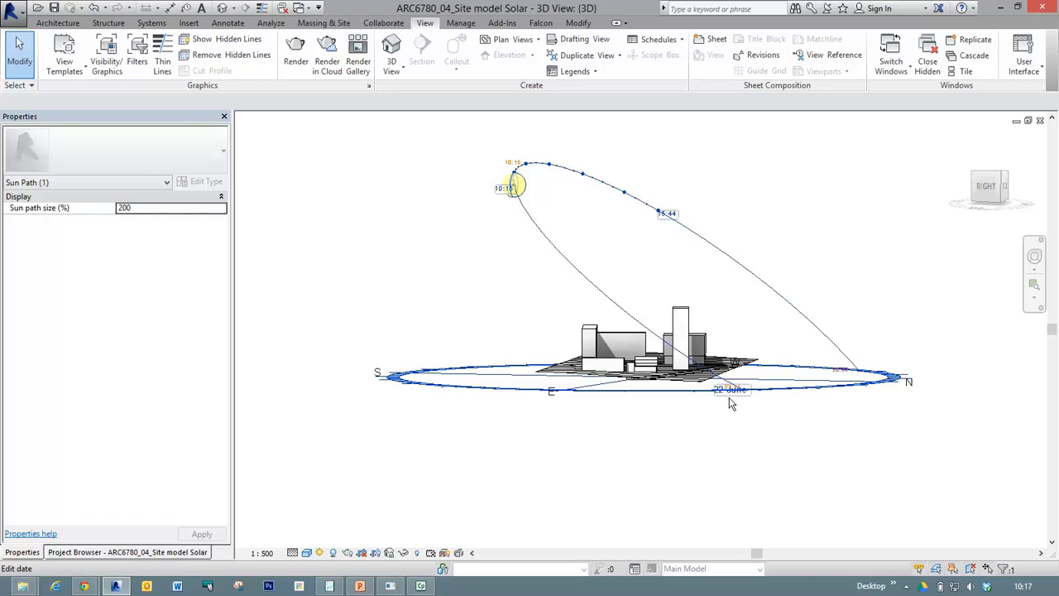
click(733, 395)
text(12/2010)
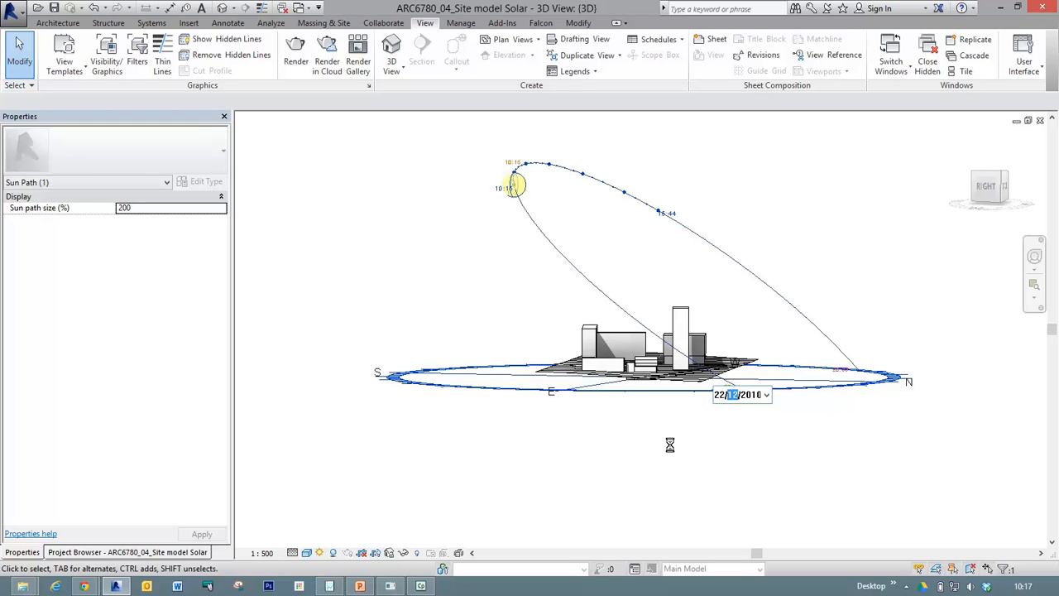
key(Return)
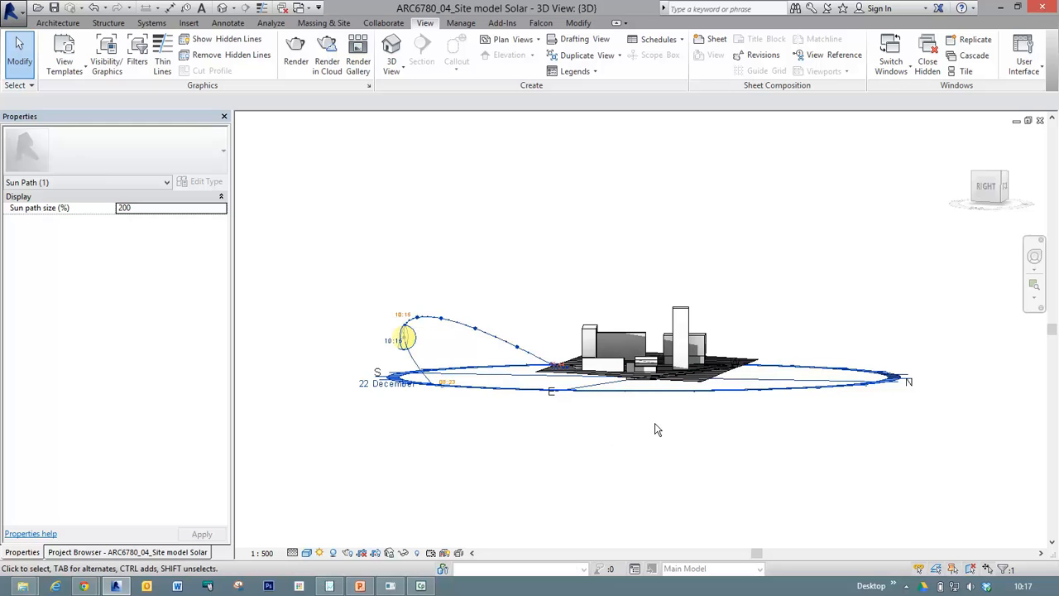
View the sun path from above and set the solar study's date to 22 March 2010.
shift+middle_drag(809, 335, 758, 417)
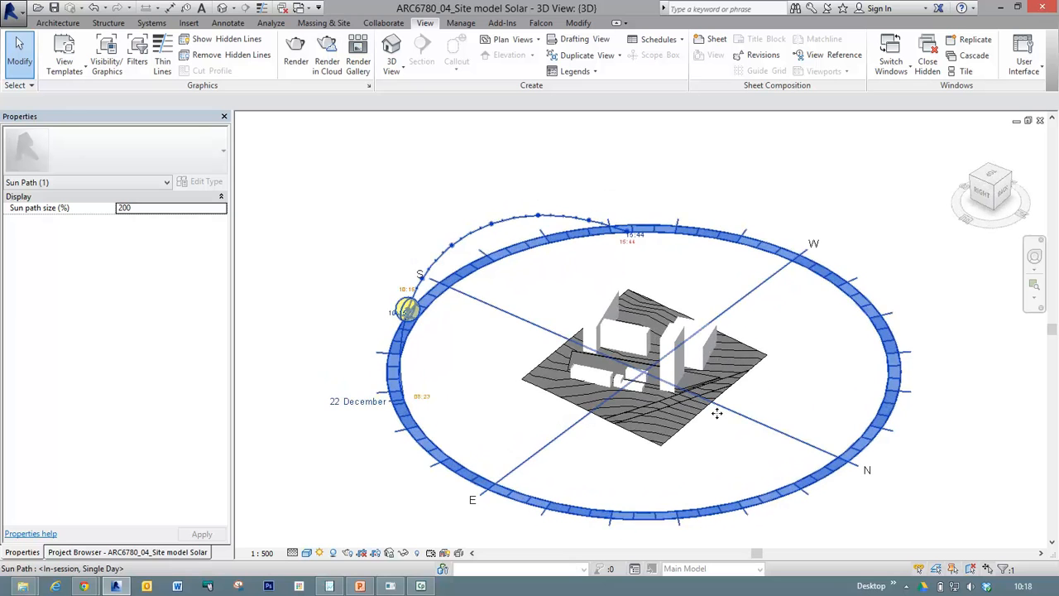
click(344, 405)
click(350, 407)
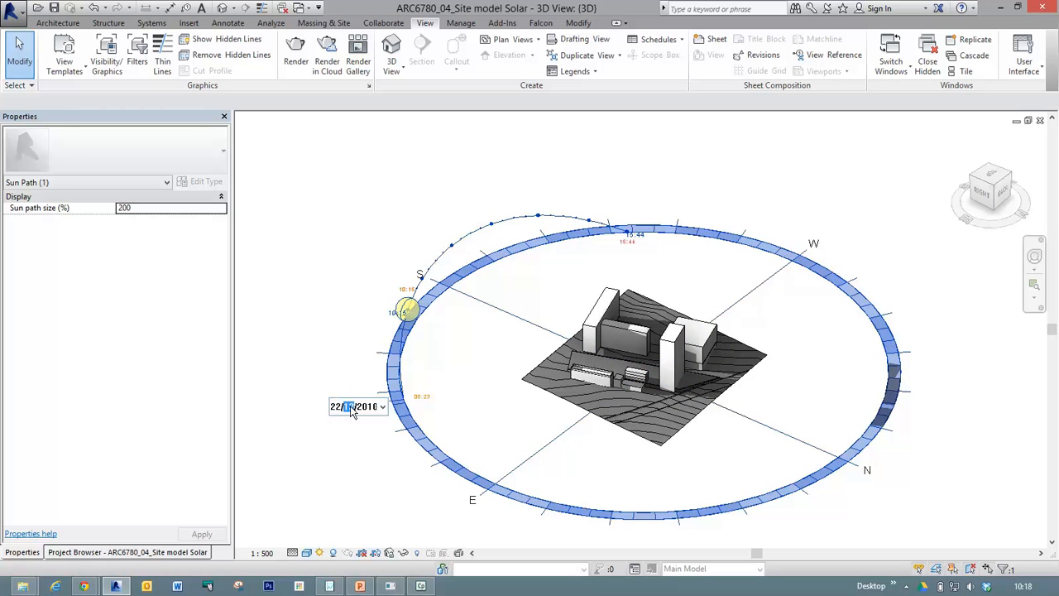
text(3)
click(346, 430)
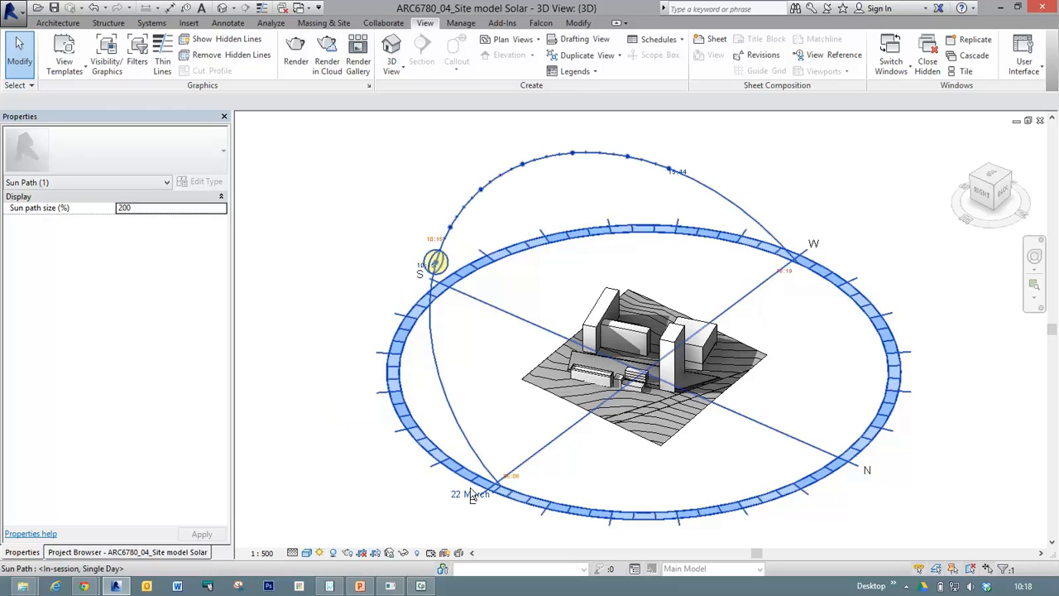
click(470, 495)
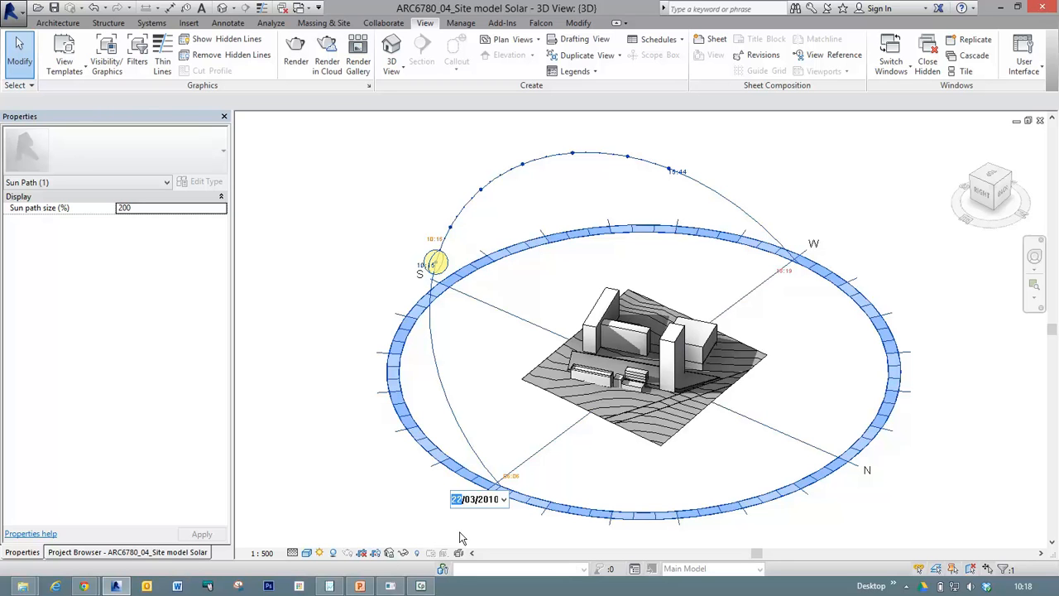
click(492, 500)
click(355, 477)
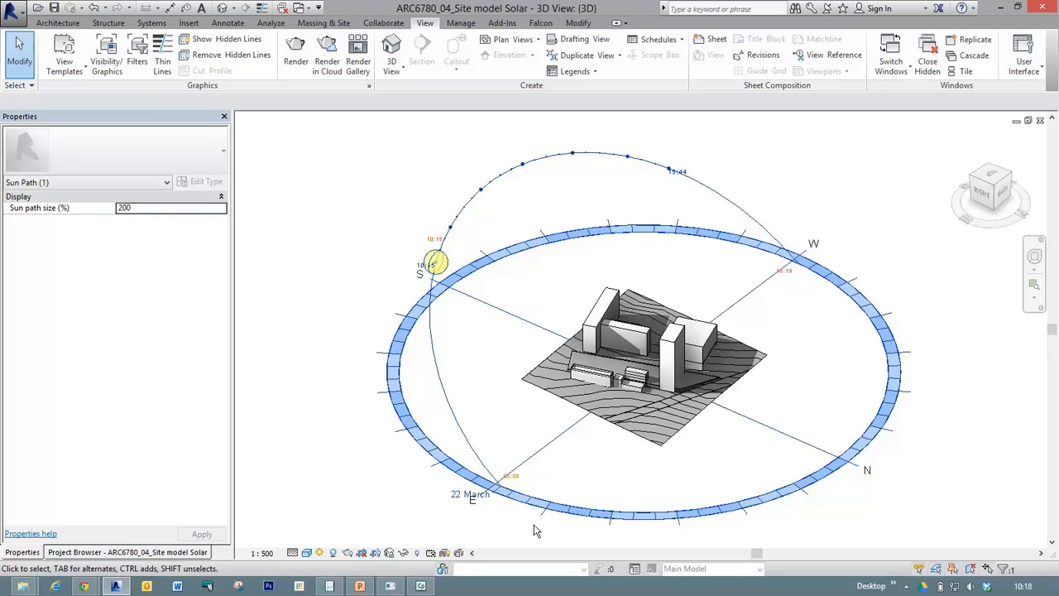
Stretch the Cafe mass upwards to roughly twice its height by its top shape handle and deselect it.
key(z)
key(r)
drag(514, 287, 721, 453)
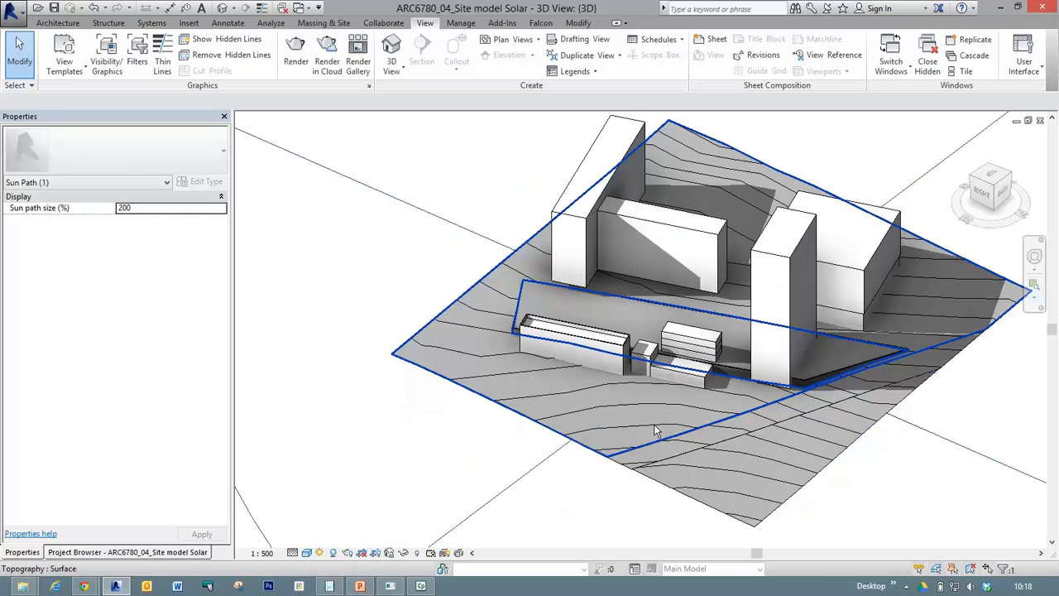
click(656, 348)
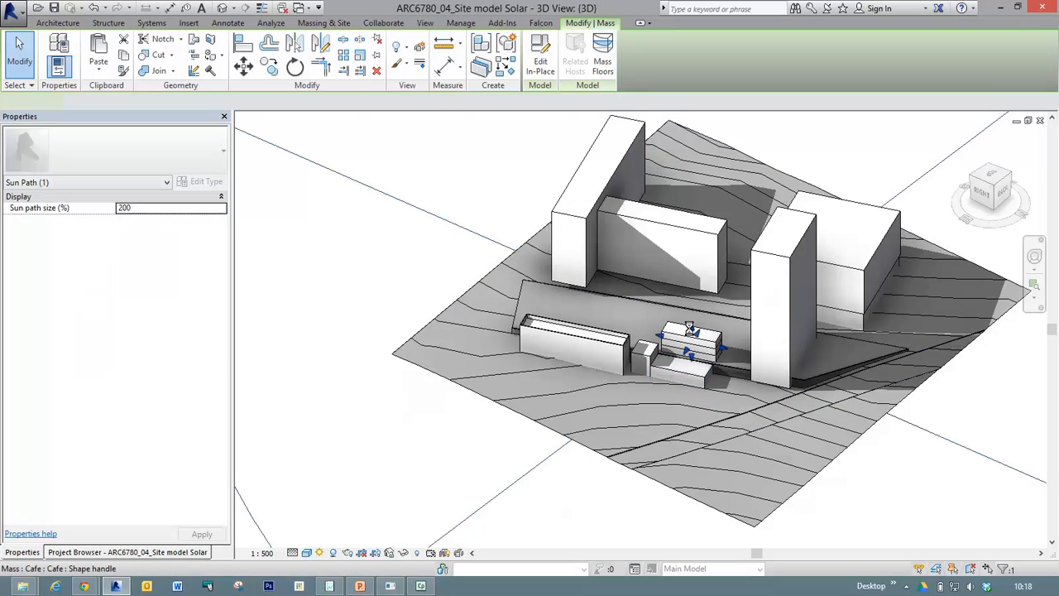
click(689, 327)
drag(695, 305, 694, 291)
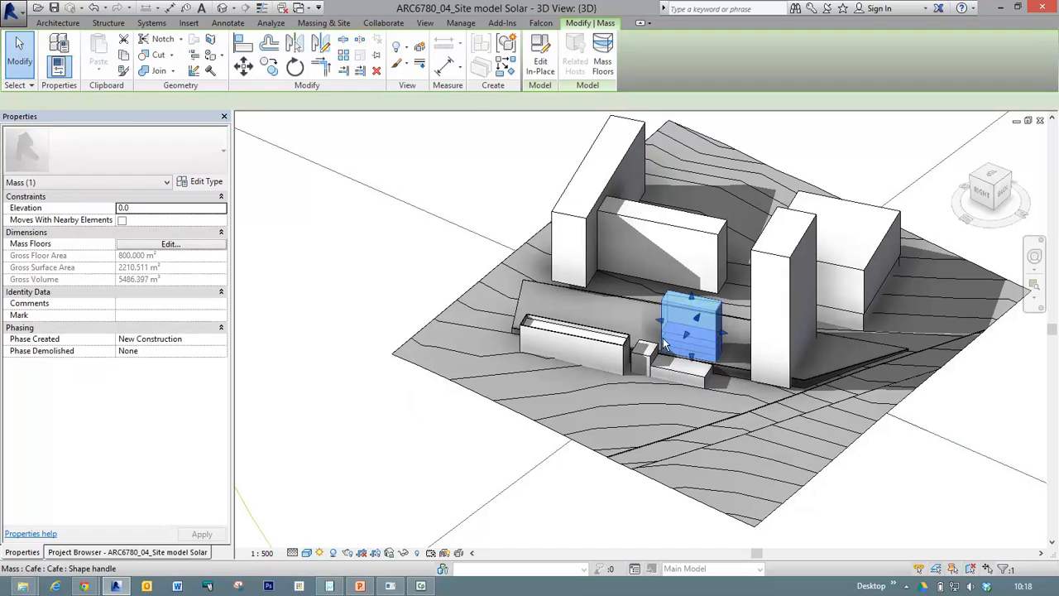
click(409, 455)
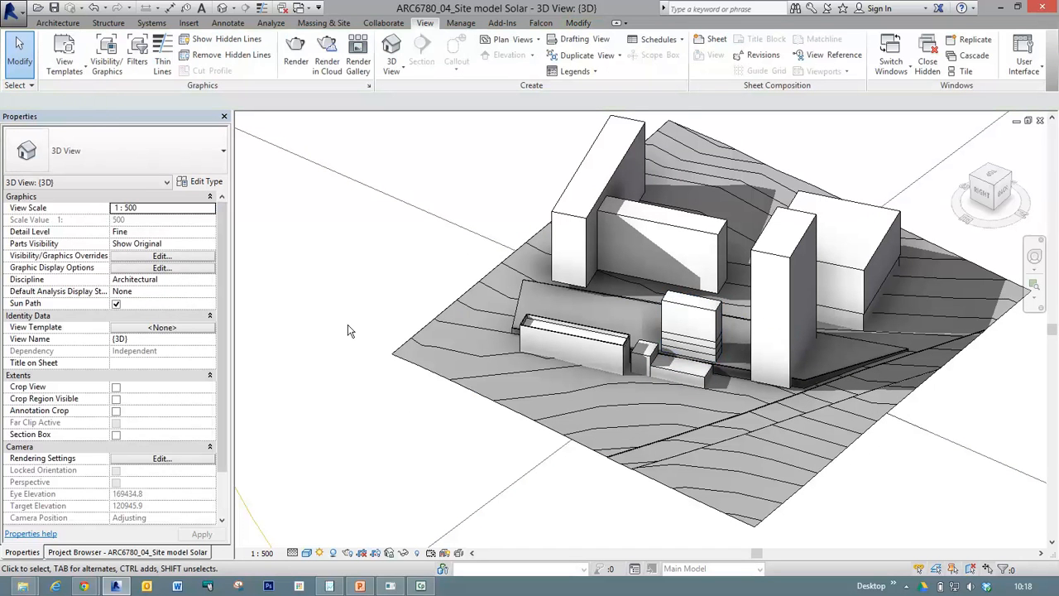
View the site from the south-west and move the study's start time along the 22 March path to 09:00, and on to 12:00.
shift+middle_drag(334, 278, 697, 354)
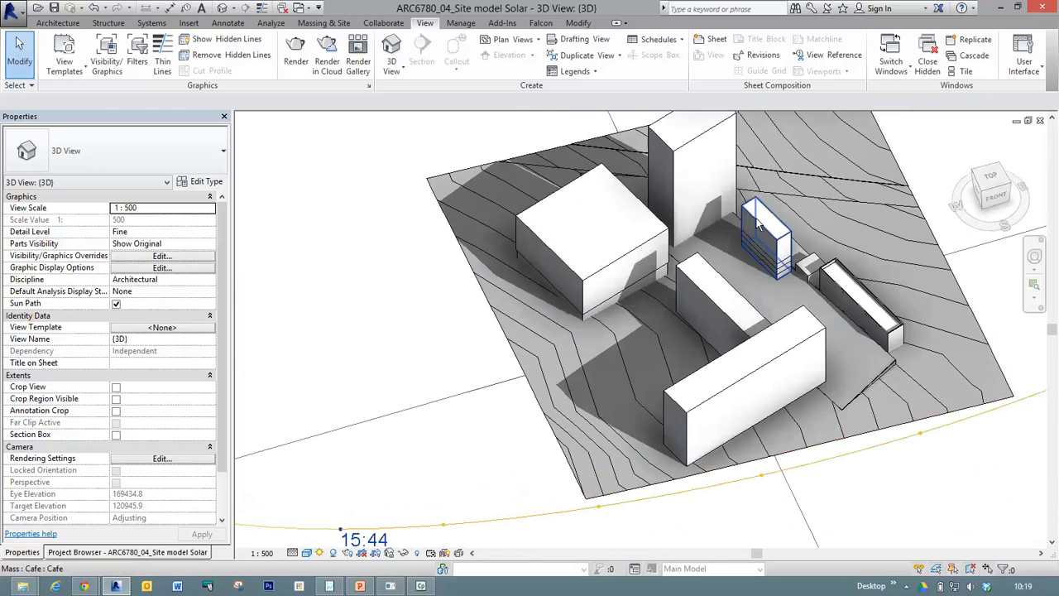
scroll(646, 224, up, 4)
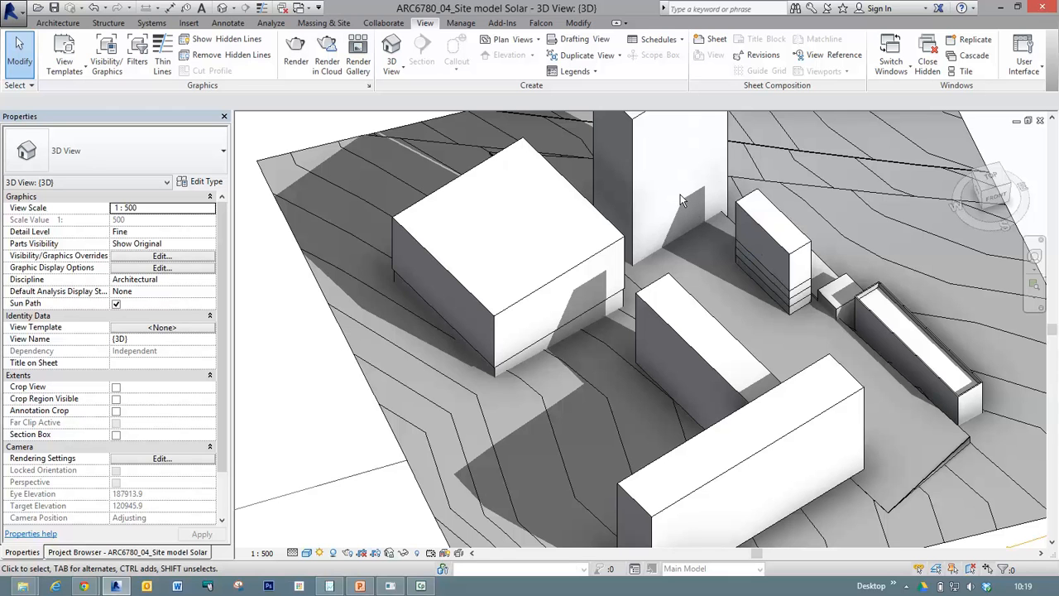
scroll(678, 215, down, 3)
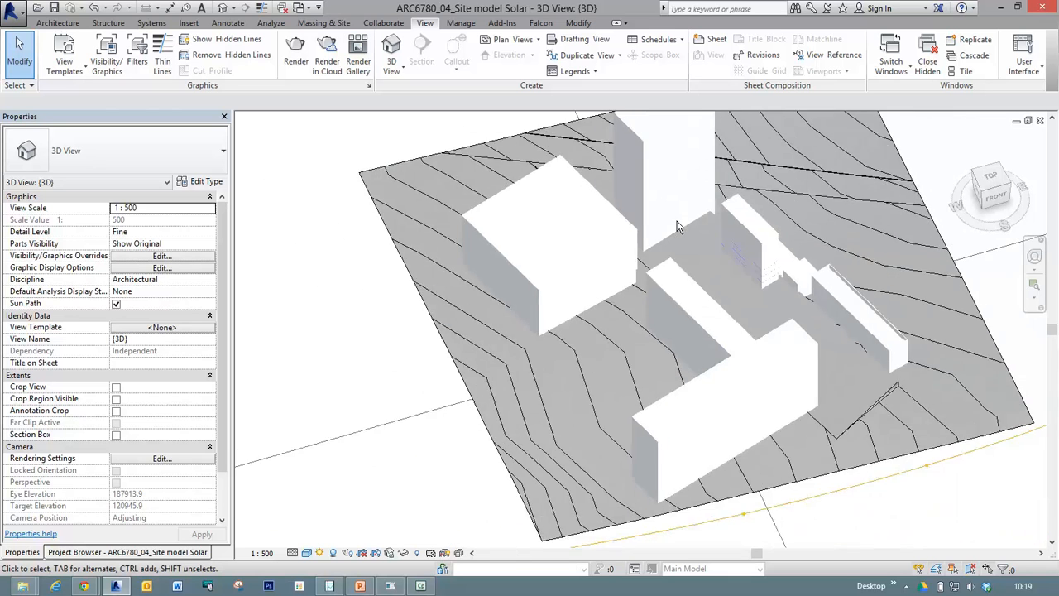
scroll(674, 235, down, 3)
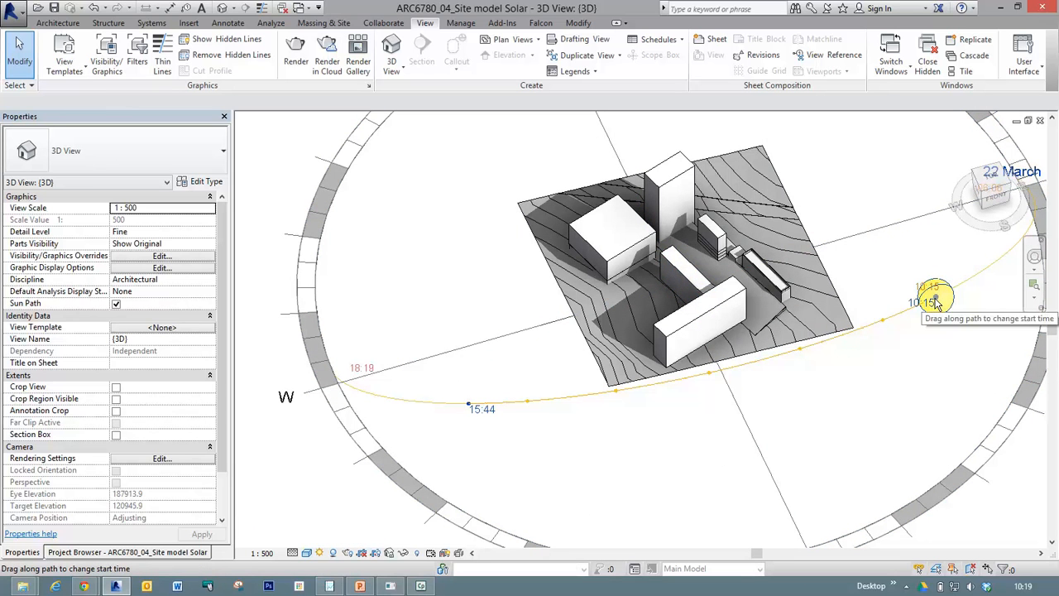
drag(935, 302, 997, 263)
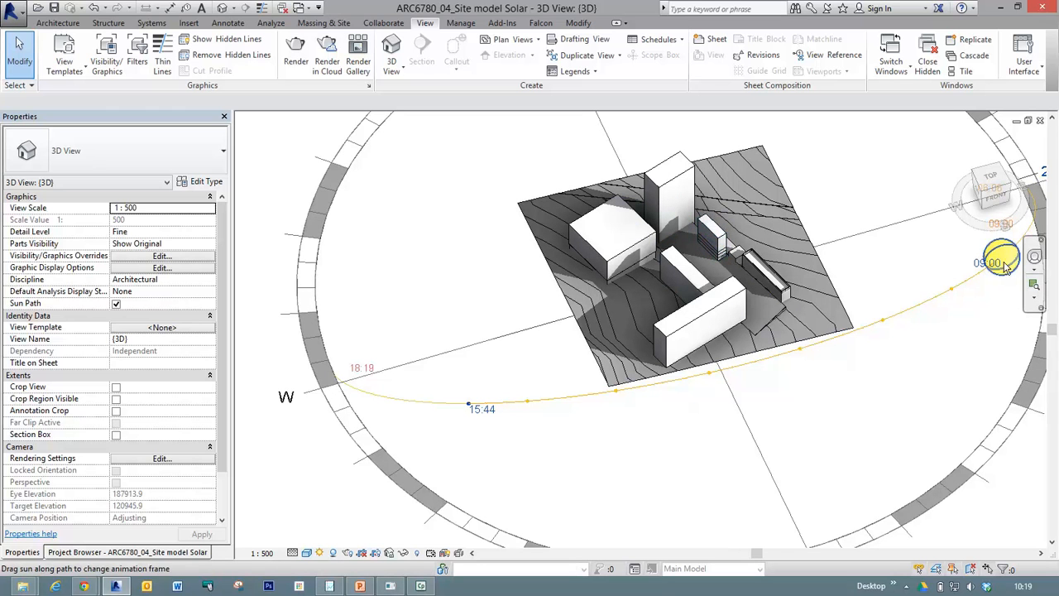
click(812, 351)
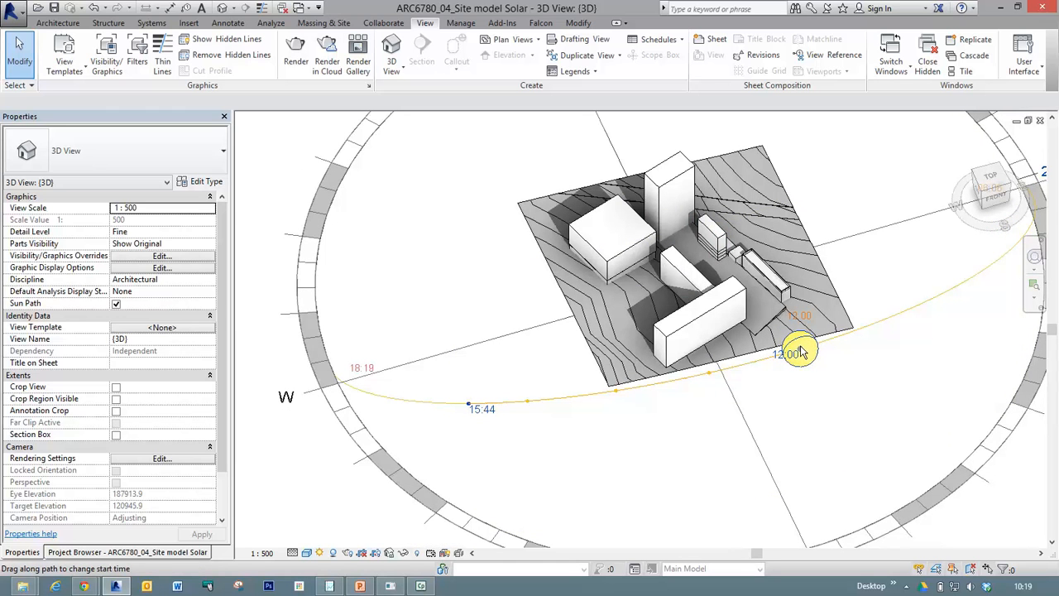
Move the sun along the 22 March path to 09:15, back to 12:00, and on to 10:45.
click(992, 269)
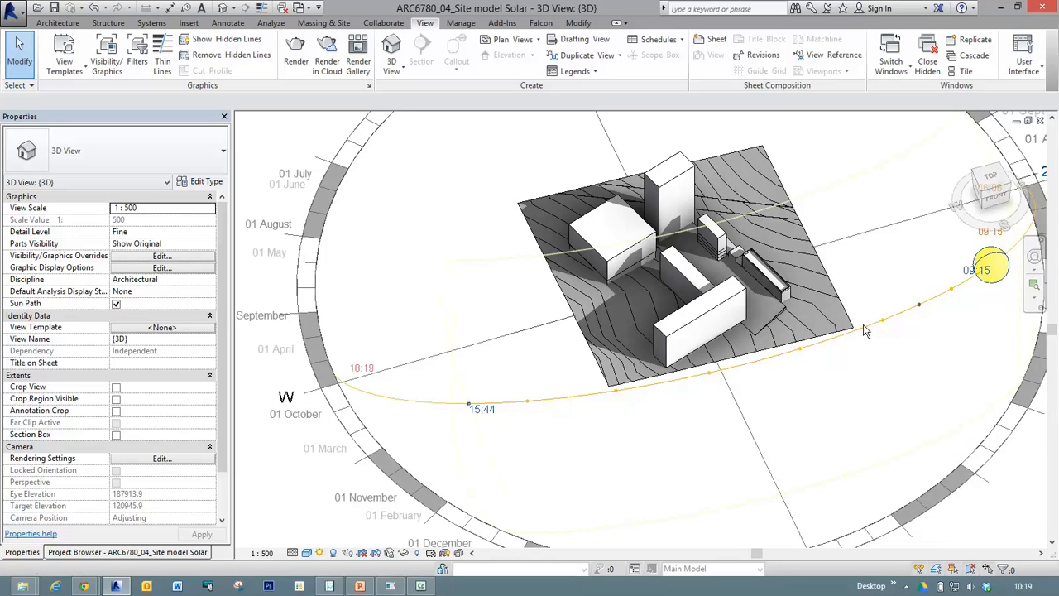
click(799, 351)
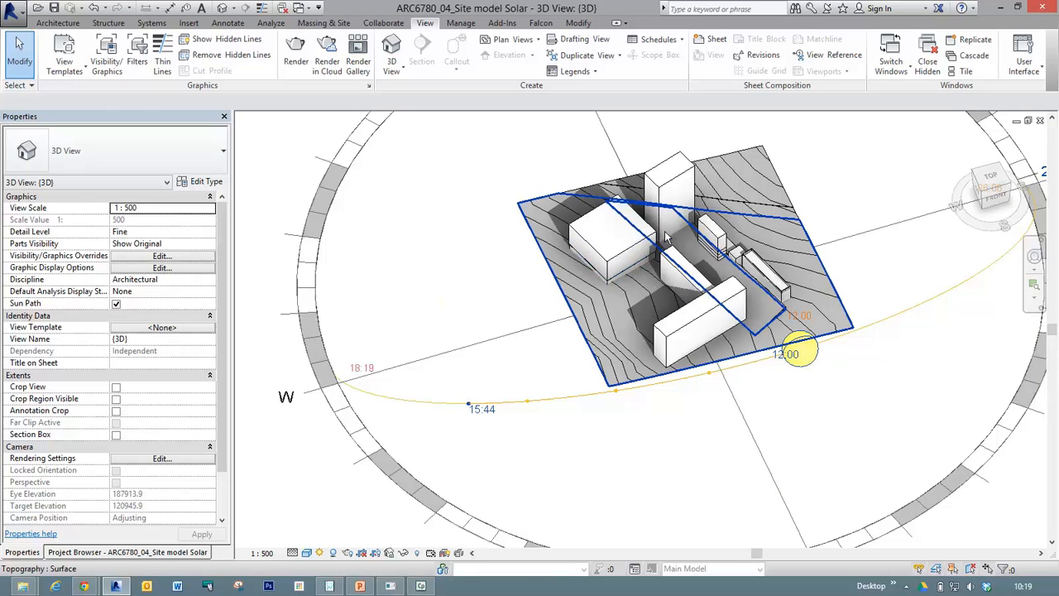
click(801, 354)
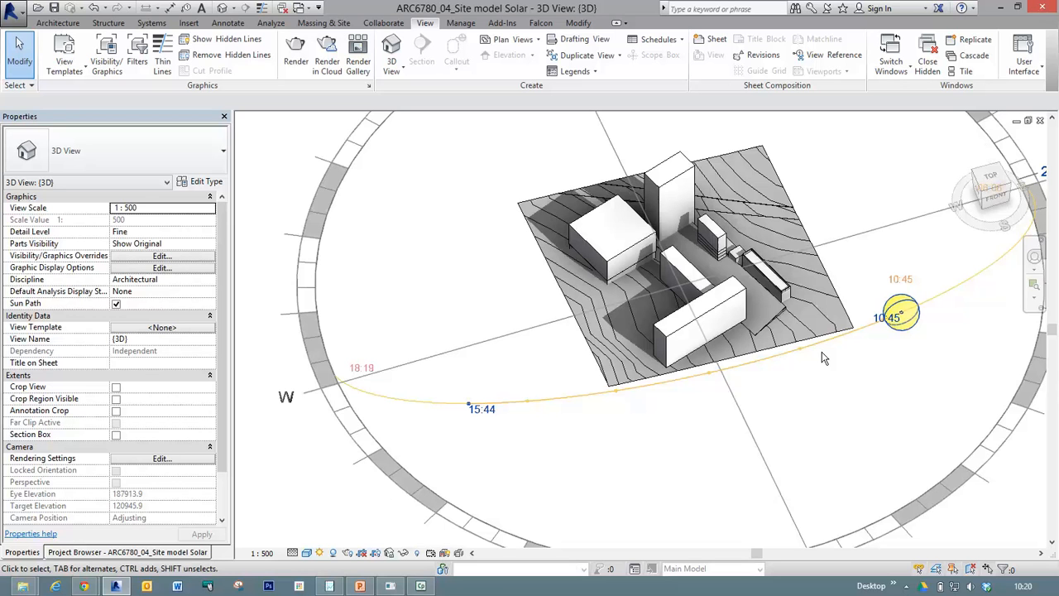
Lower the top of the Cafe mass by its top shape handle to reduce its shadow on the tower.
click(1034, 284)
drag(582, 118, 761, 304)
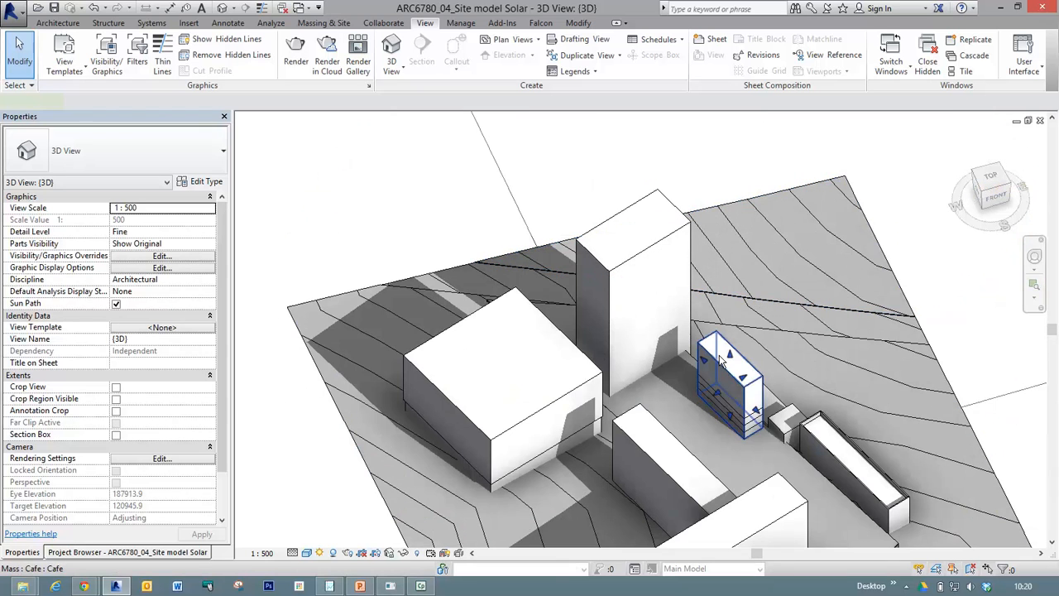
click(714, 379)
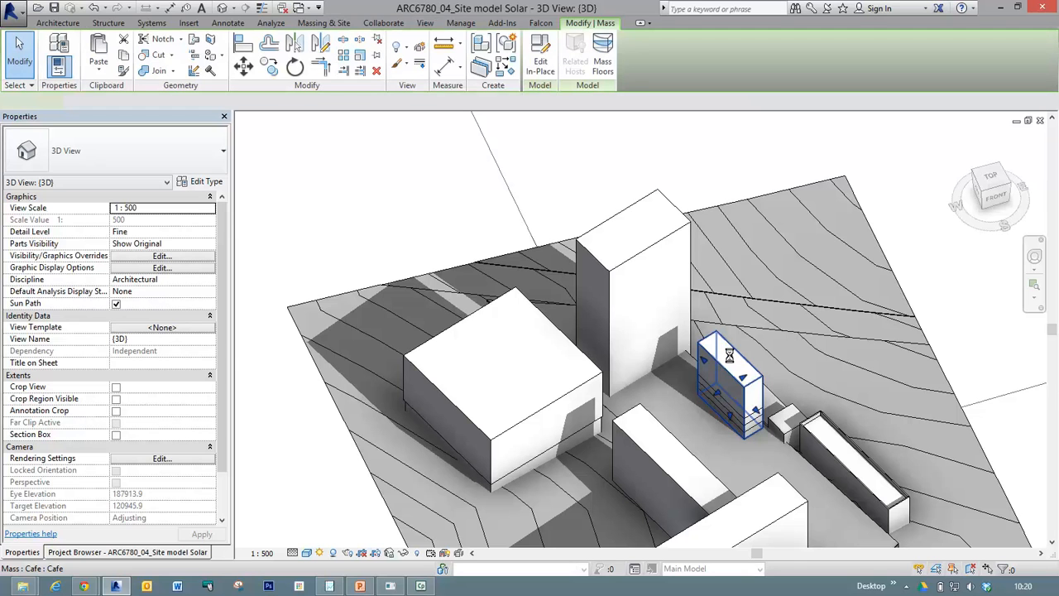
drag(729, 355, 728, 380)
mouse_move(730, 381)
mouse_down()
mouse_move(786, 443)
mouse_move(778, 422)
mouse_up()
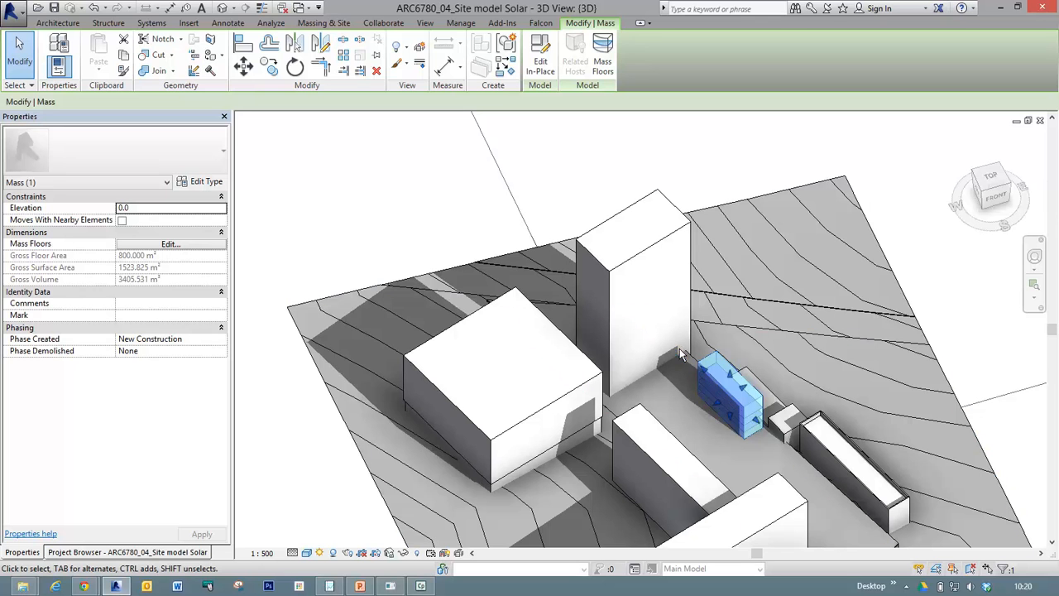
Set the study's start time on the 22 March path to 10:00 and deselect the Cafe mass.
scroll(678, 346, down, 2)
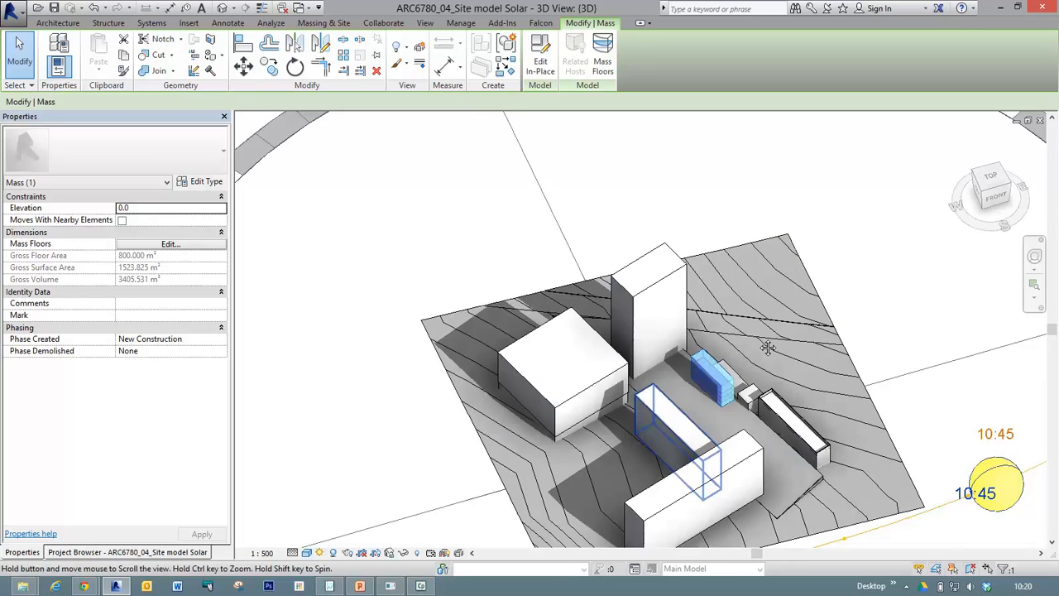
drag(917, 304, 980, 274)
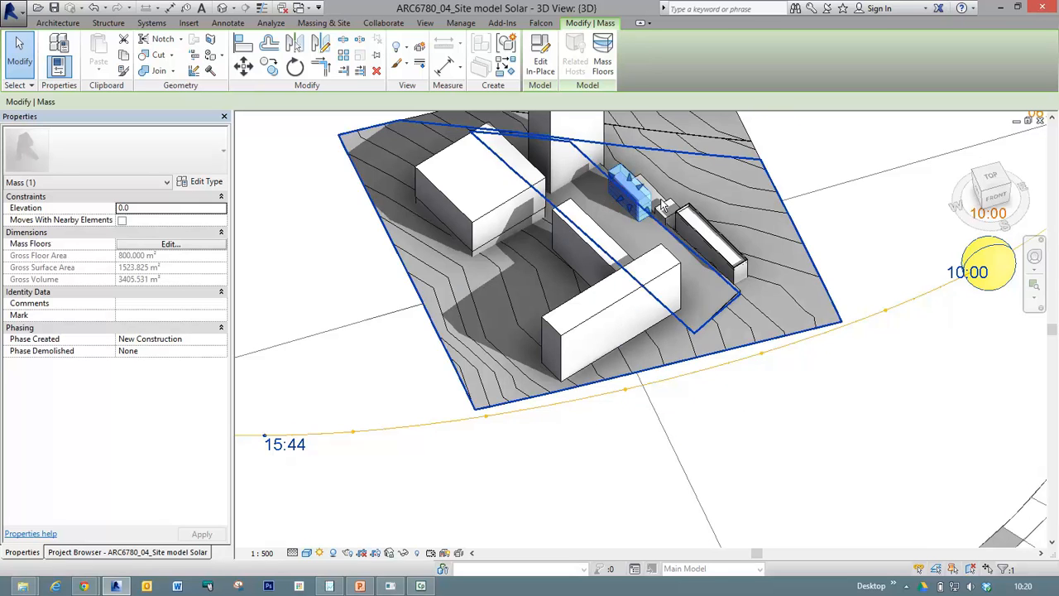
scroll(659, 264, down, 2)
middle_drag(499, 192, 457, 301)
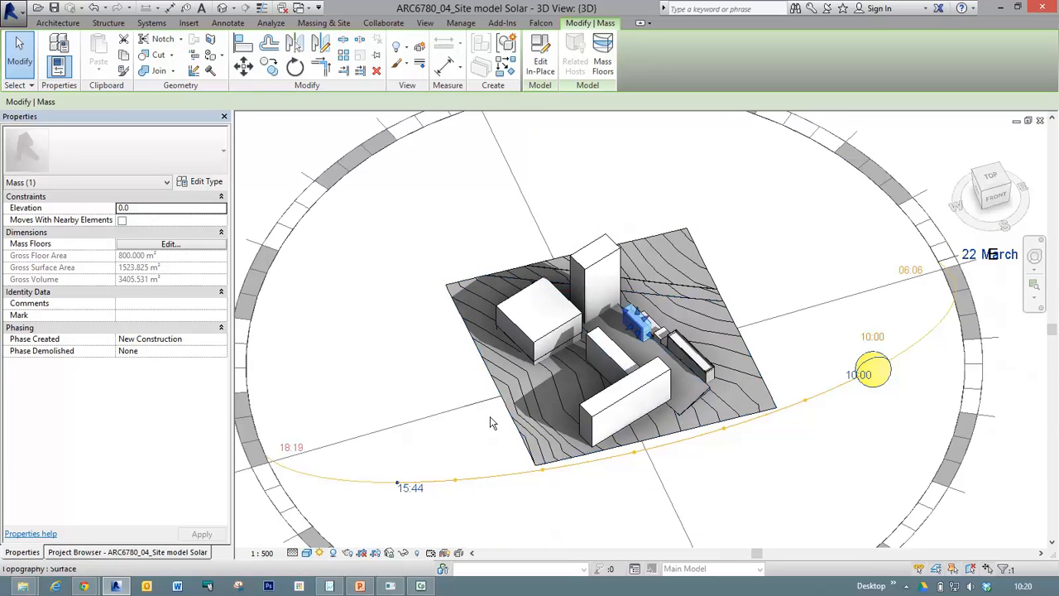
click(718, 495)
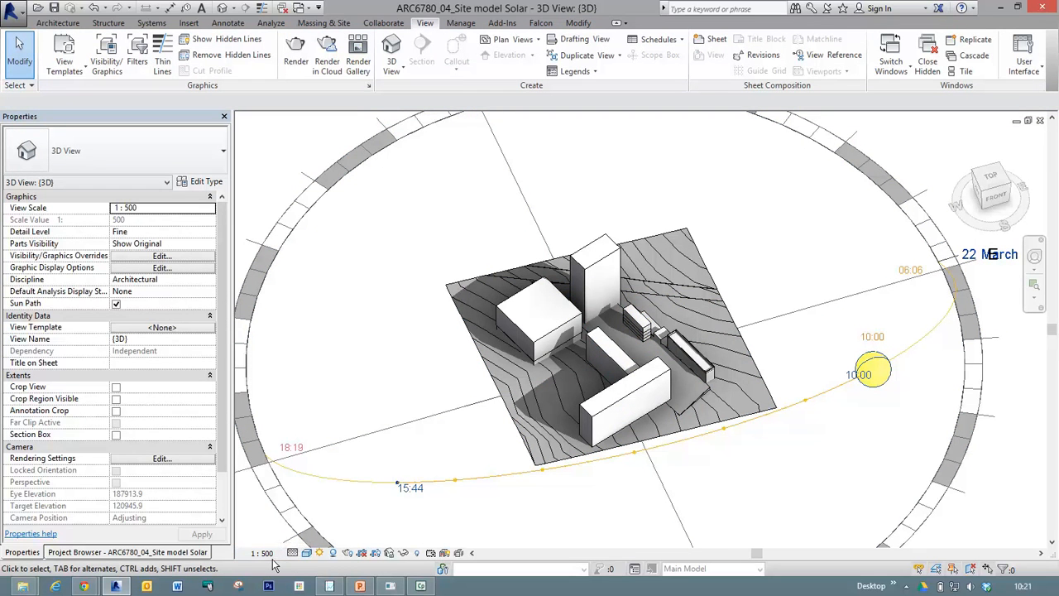
Set the 3D view's detail level to Medium.
key(ctrl)
key(ctrl)
key(ctrl)
key(ctrl)
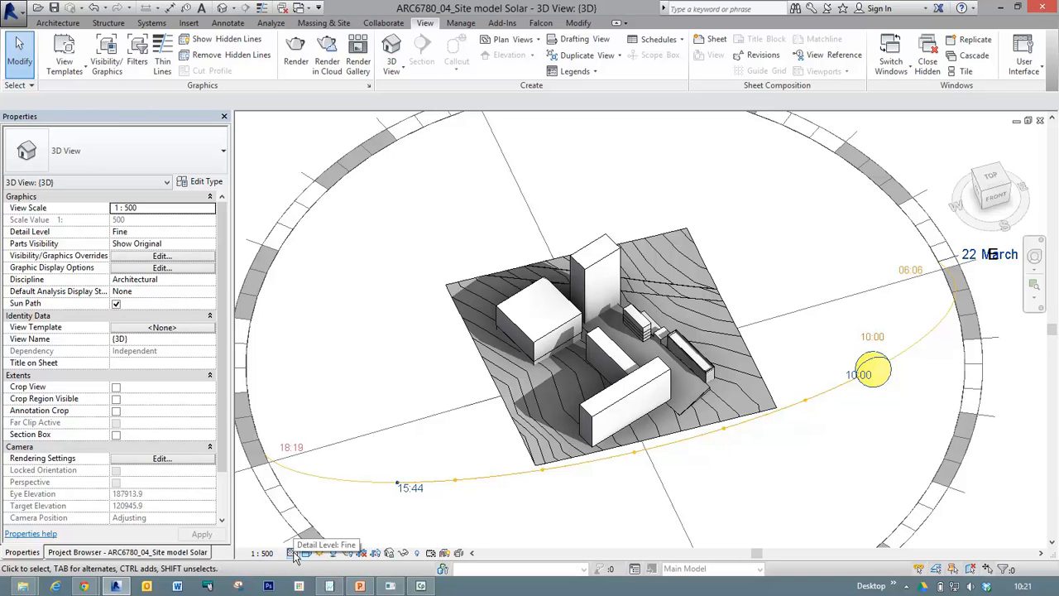
click(293, 553)
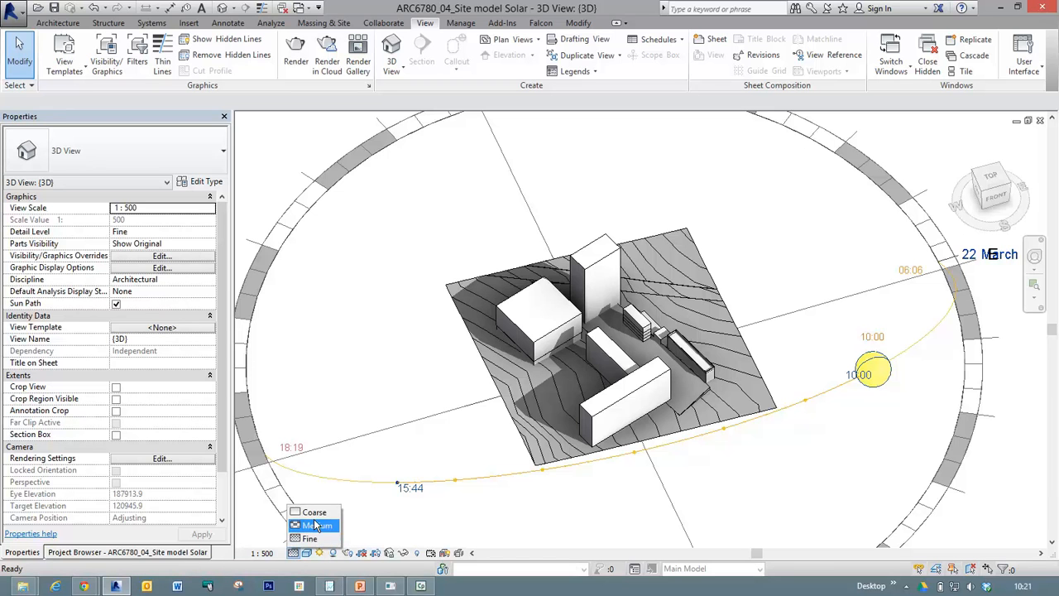
click(317, 534)
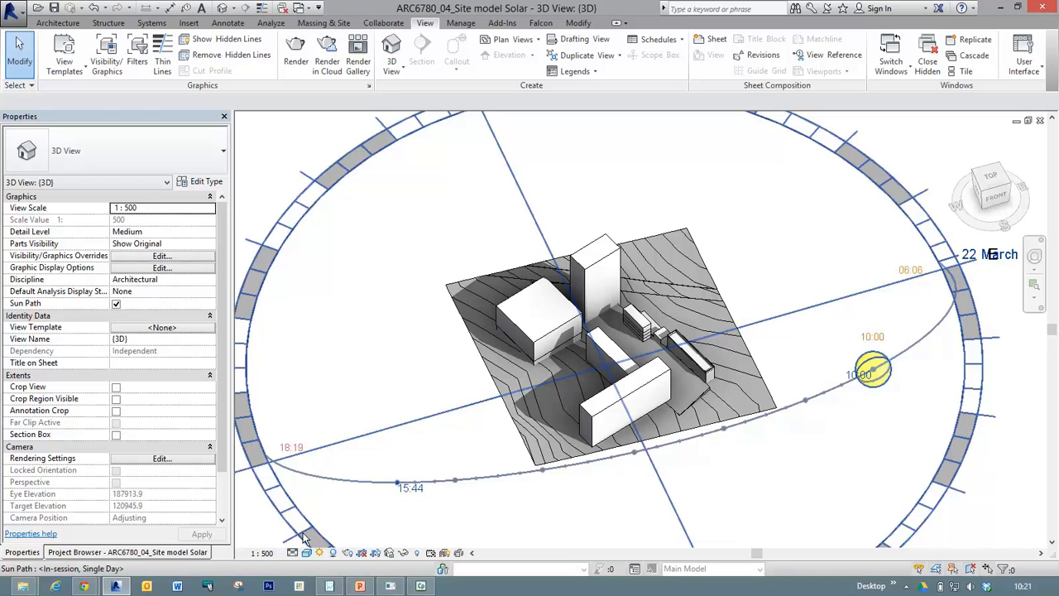
key(Escape)
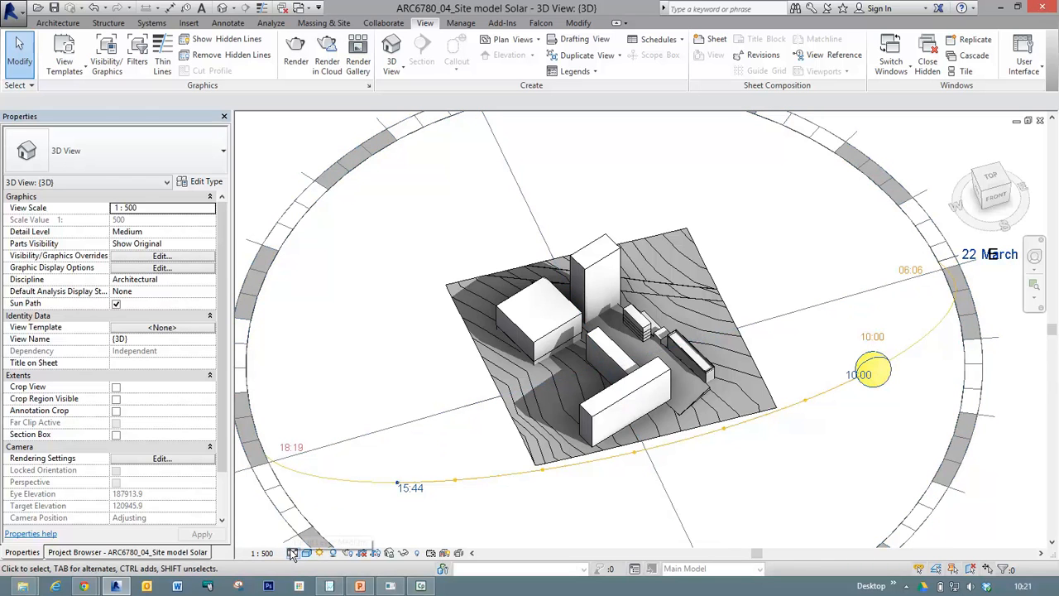
Change the 3D view's visual style to Wireframe.
click(292, 553)
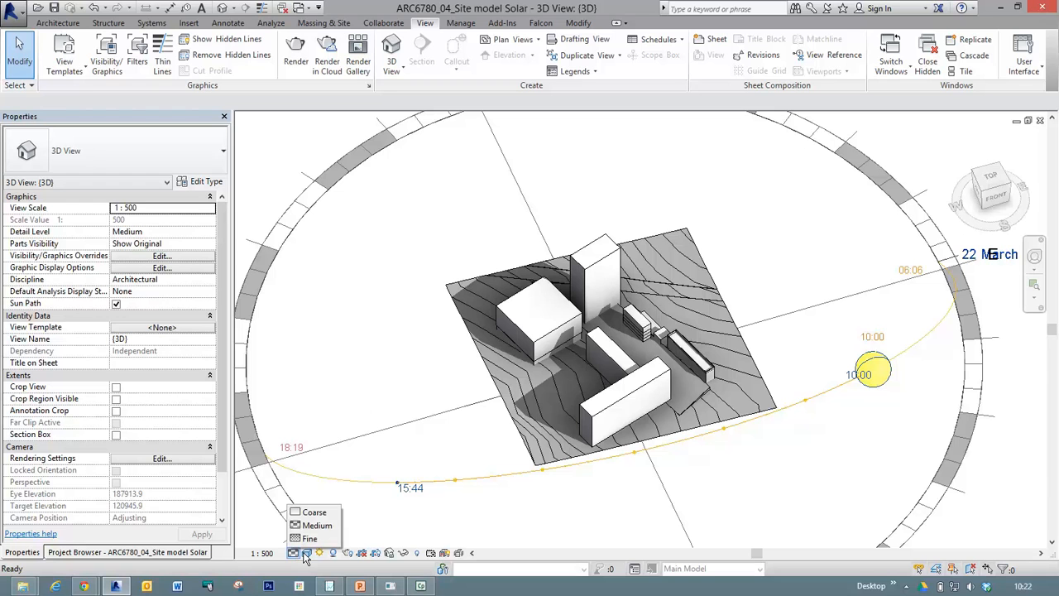
click(306, 554)
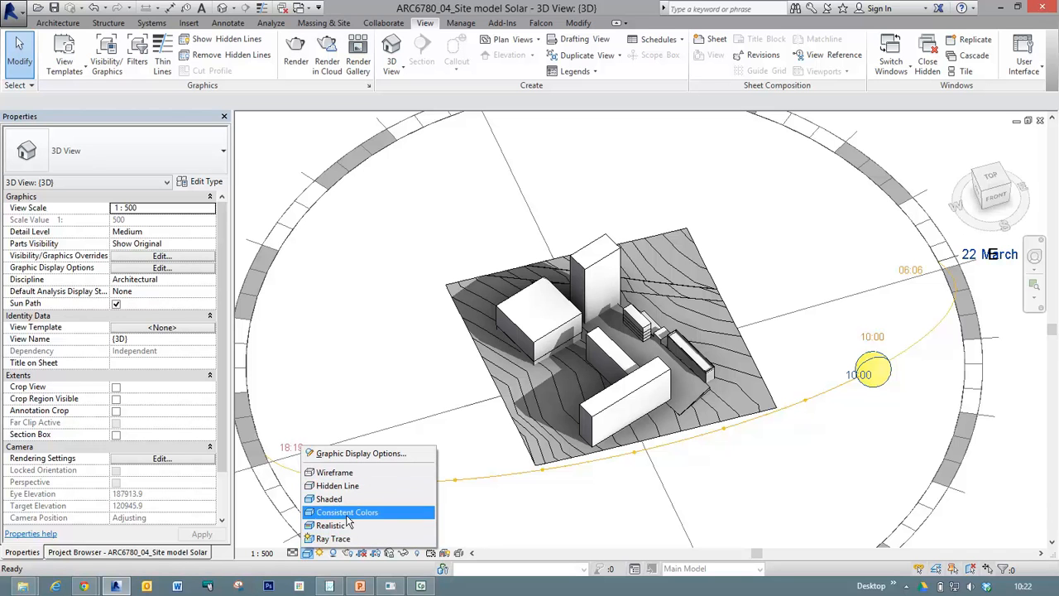
click(335, 474)
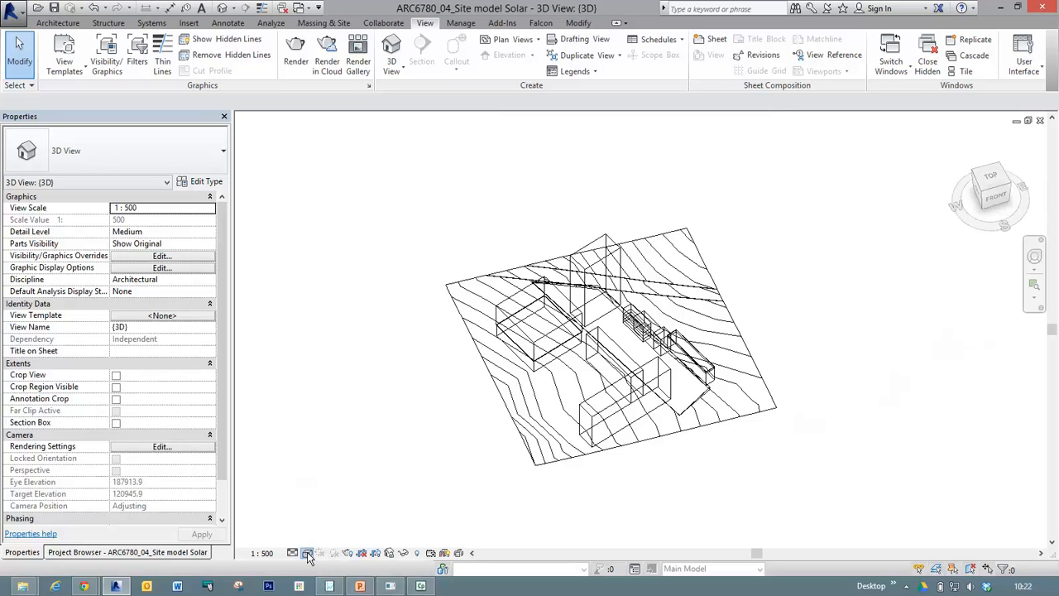
Change the 3D view's visual style to Hidden Line and finally to Shaded.
click(307, 552)
click(327, 486)
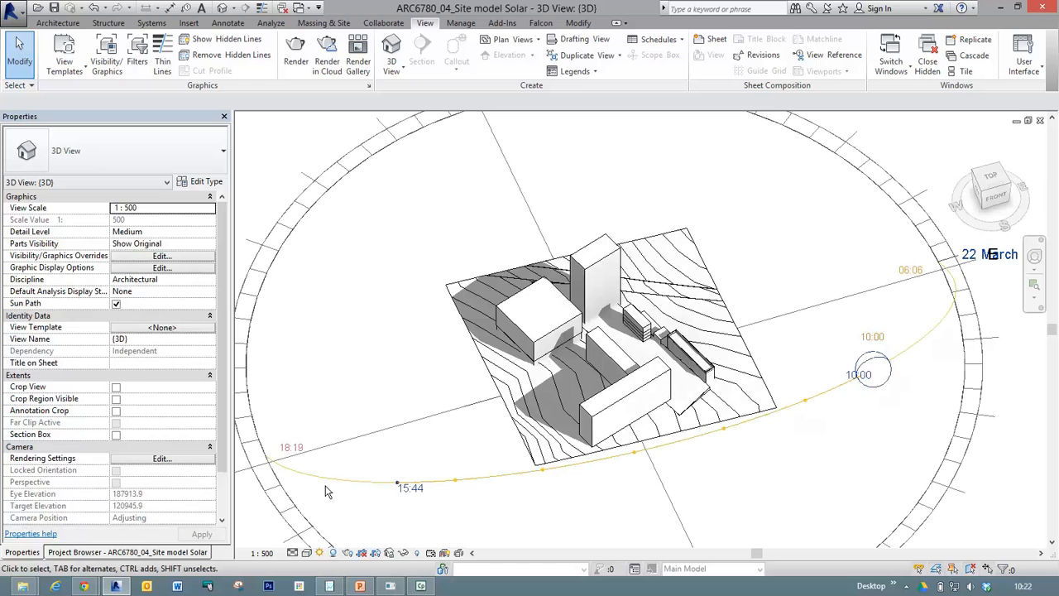
click(308, 555)
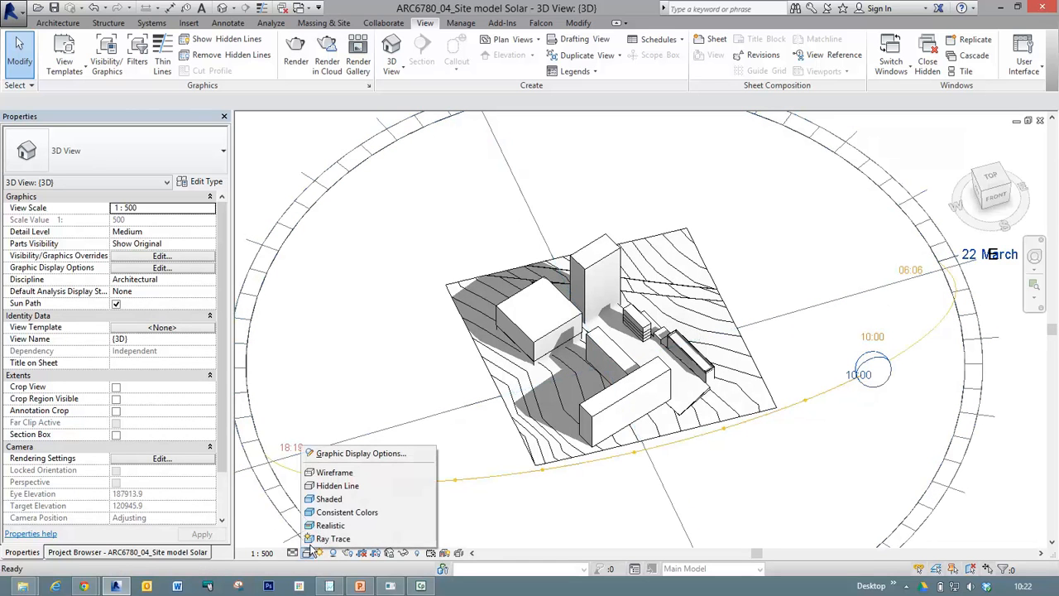
click(335, 505)
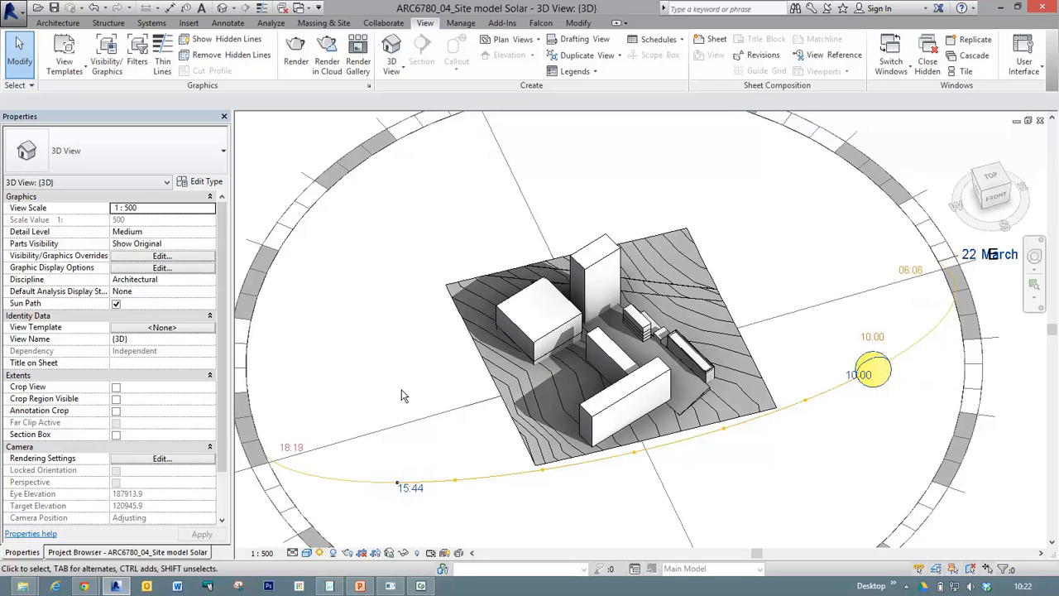
Try the Consistent Colors visual style on the 3D view and return it to Shaded.
click(306, 553)
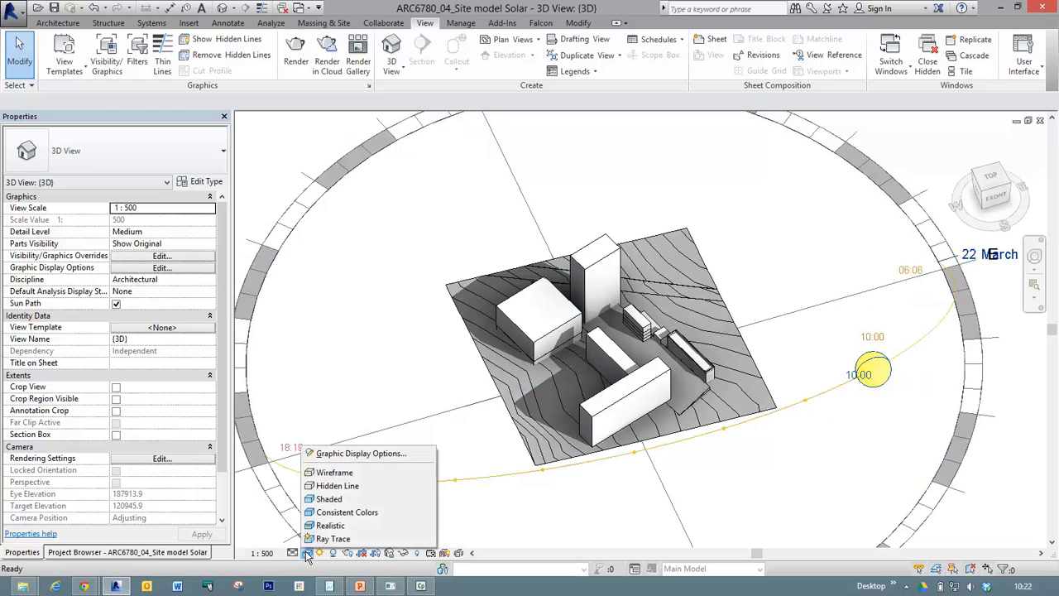
click(343, 512)
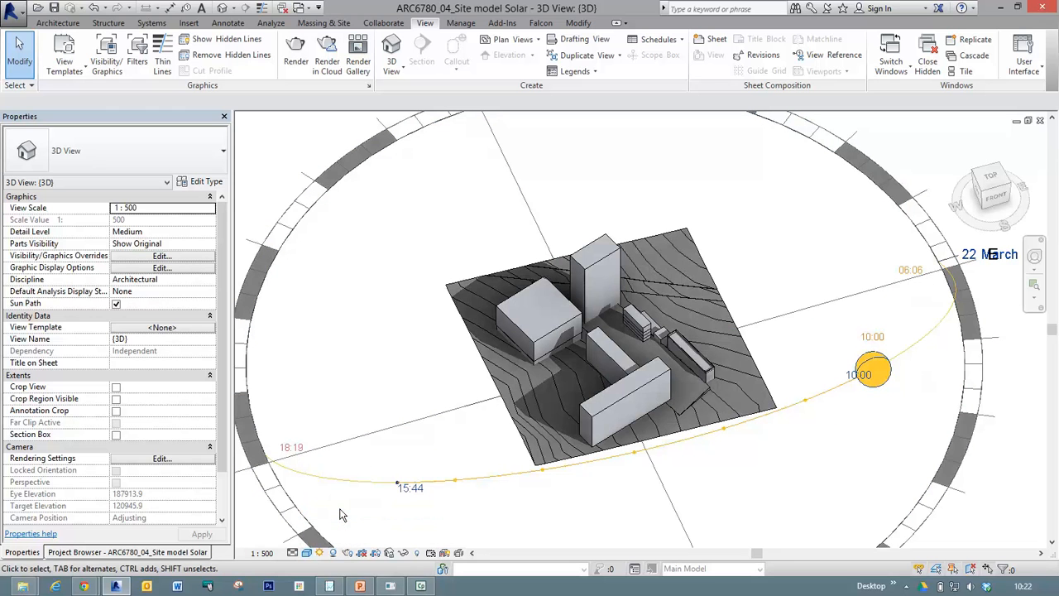
click(306, 552)
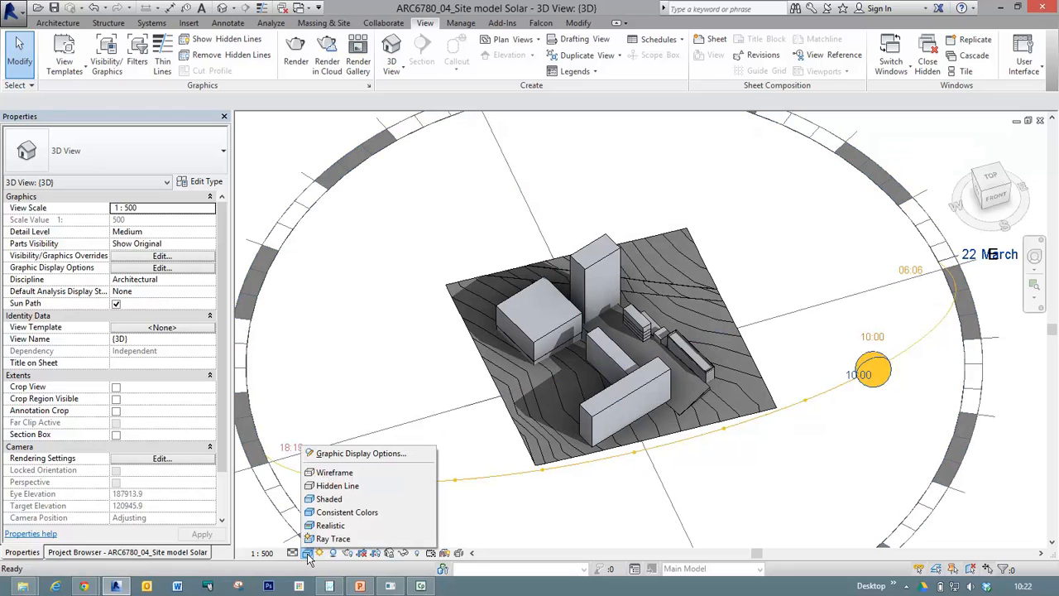
click(332, 500)
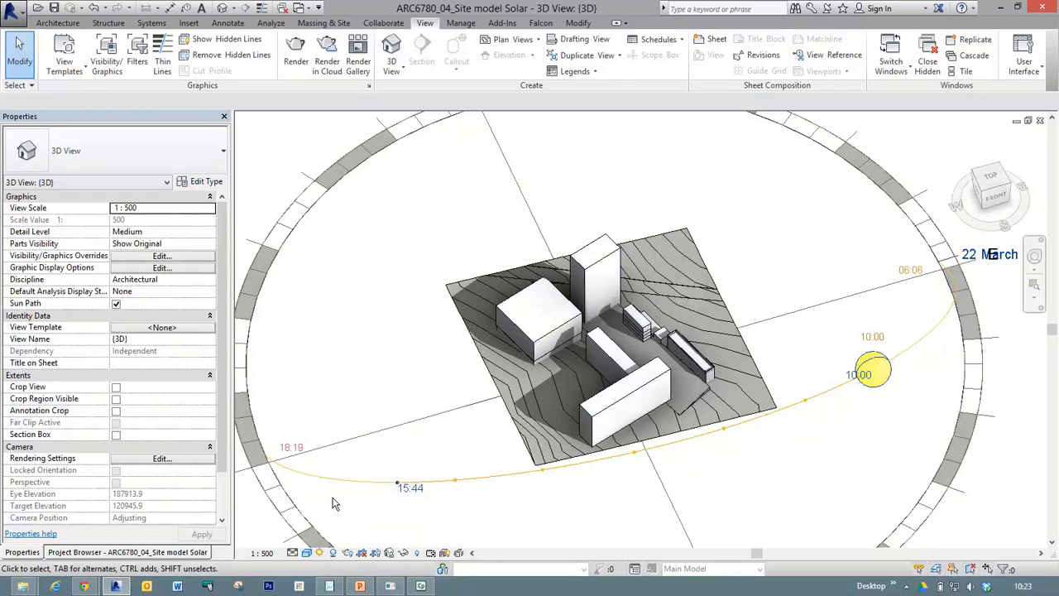
Open the 3D view's Graphic Display Options and look through the available model display styles.
click(307, 553)
click(350, 454)
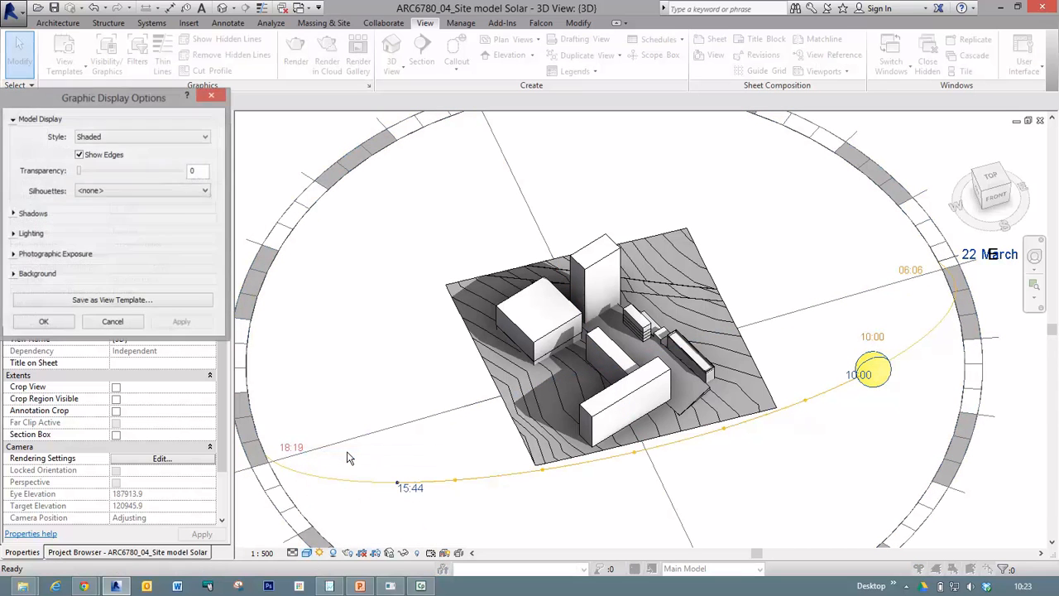
drag(155, 98, 455, 106)
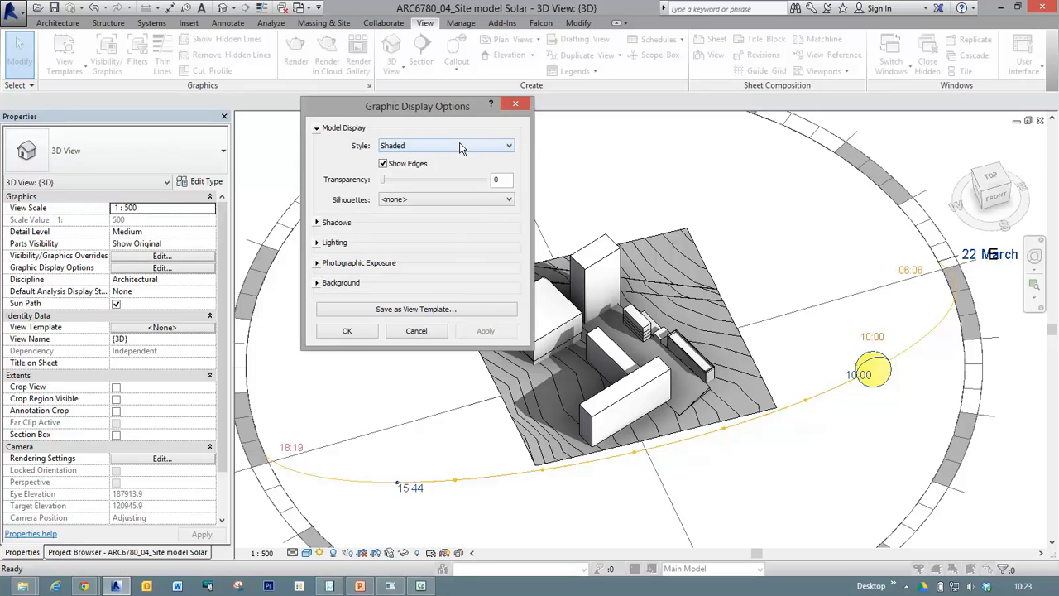
click(410, 152)
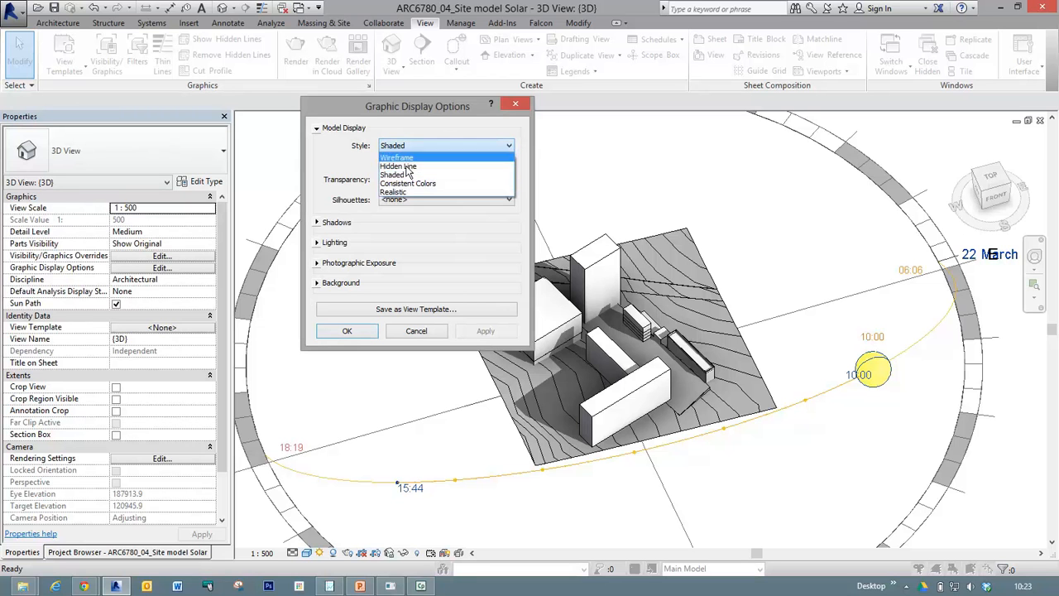
click(348, 164)
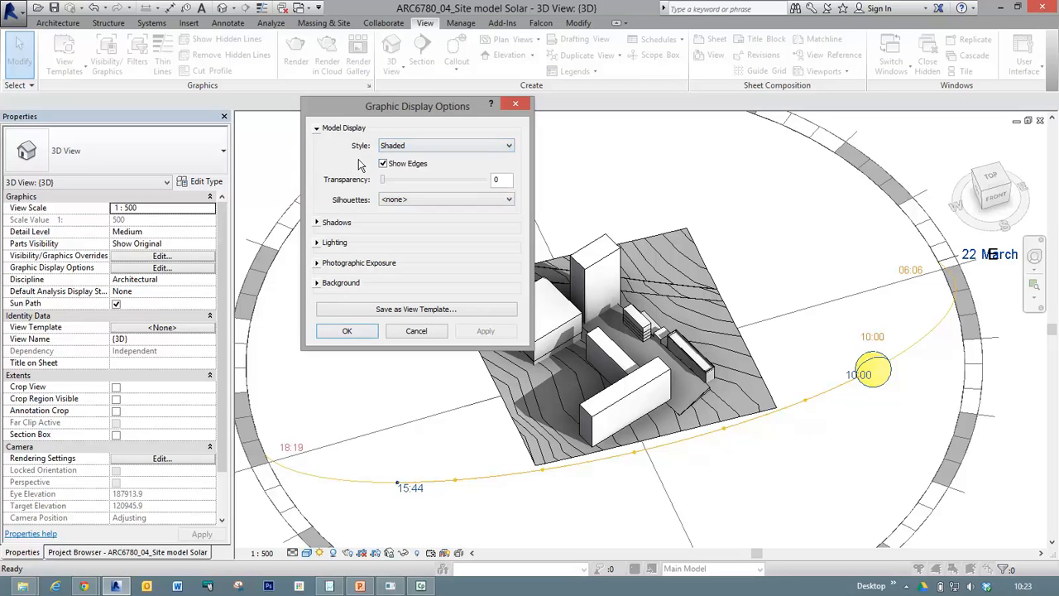
Apply the shaded view without Show Edges, re-enable Show Edges and check the silhouette line options.
click(383, 164)
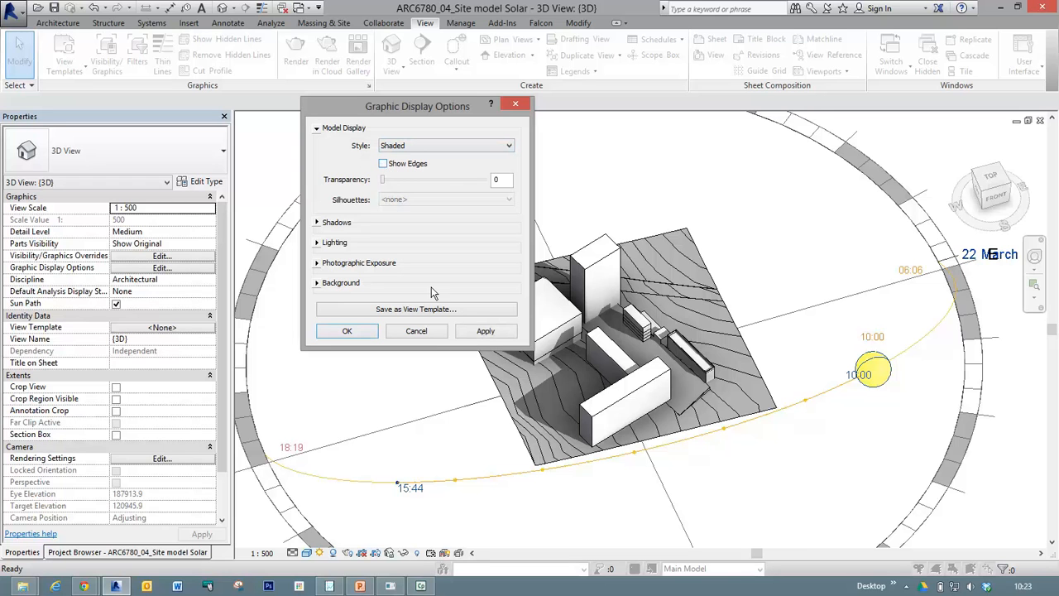
click(483, 332)
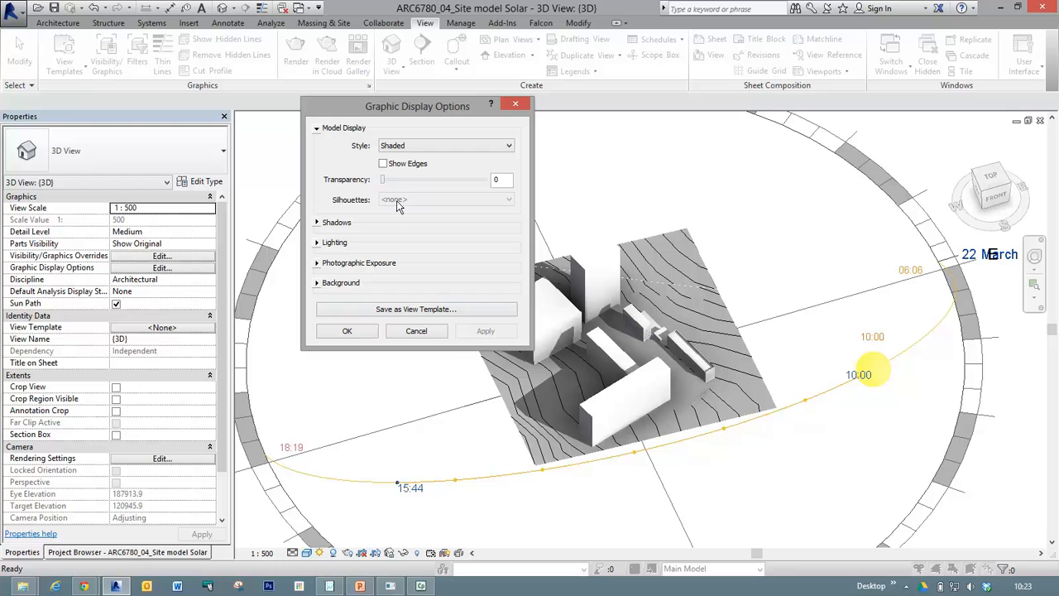
click(384, 163)
click(384, 164)
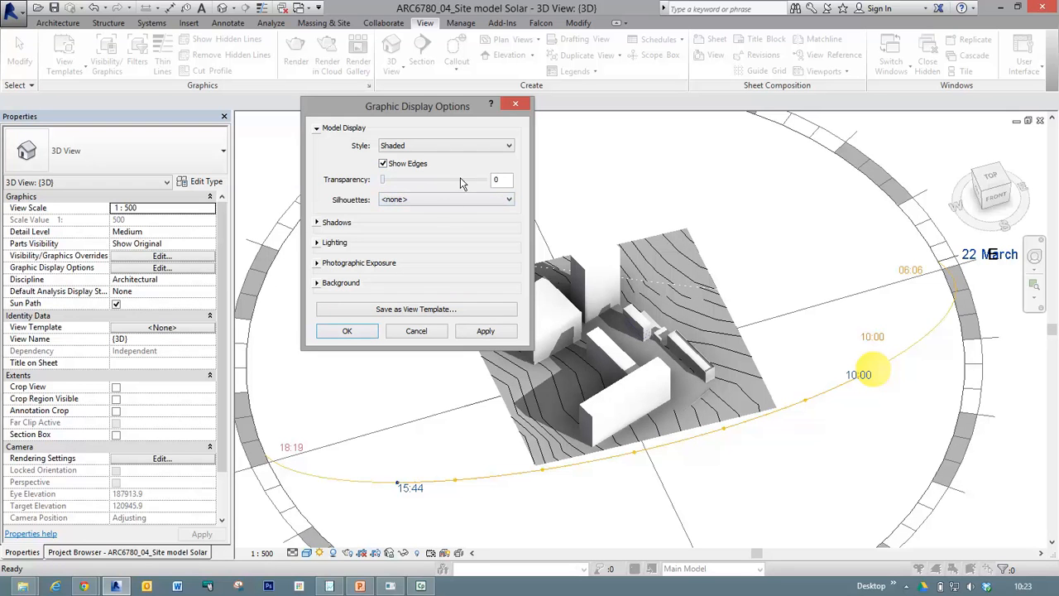
click(443, 201)
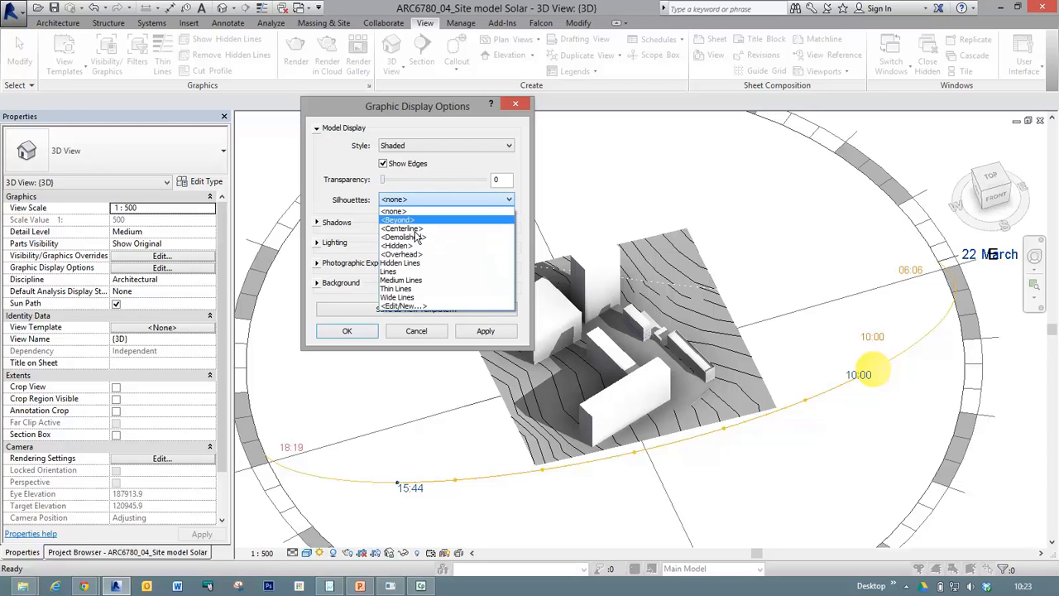
click(328, 157)
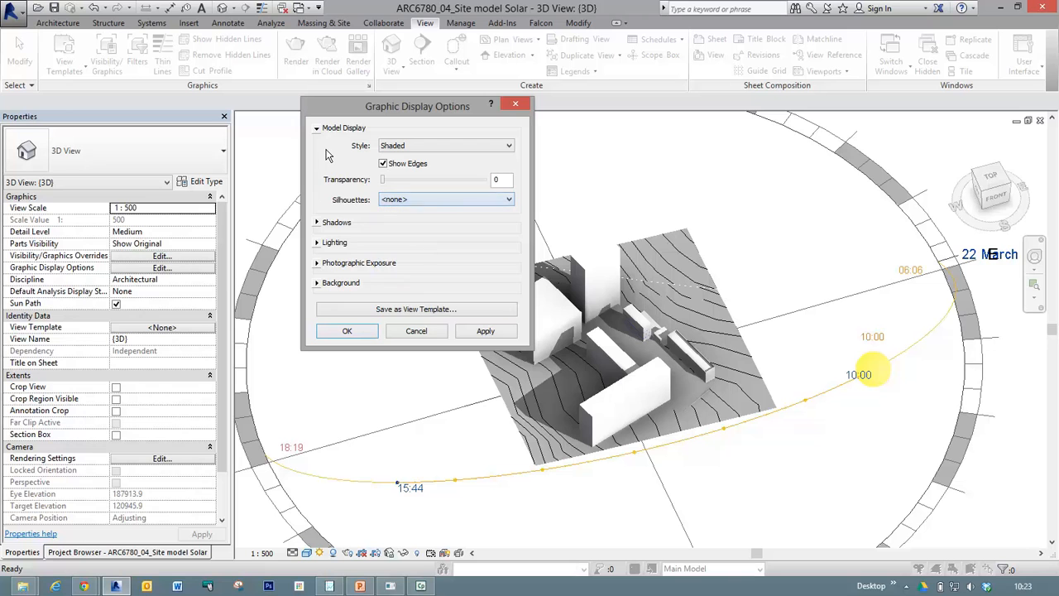
Apply the shadow settings with Cast Shadows off and restore Cast Shadows.
click(324, 224)
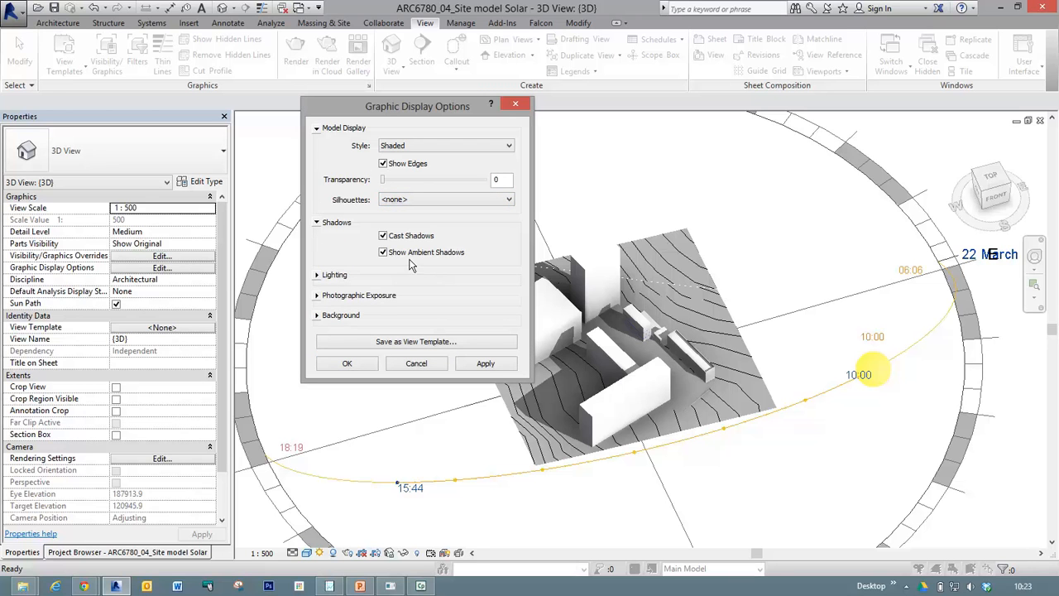
click(384, 236)
click(478, 365)
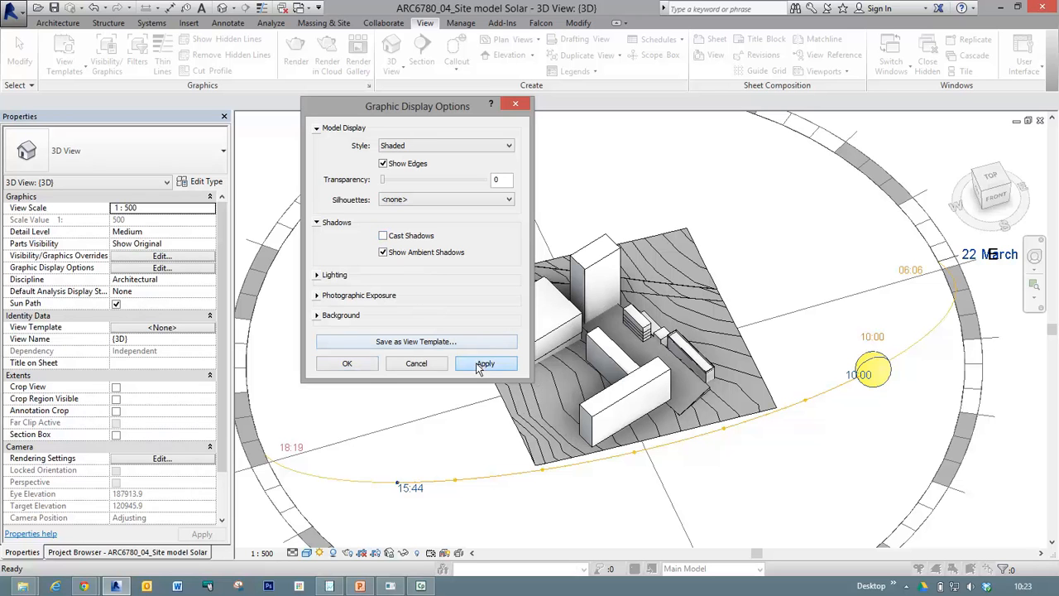
click(383, 236)
click(483, 364)
Apply the view with Show Ambient Shadows off and restore the ambient shadows.
drag(466, 109, 404, 182)
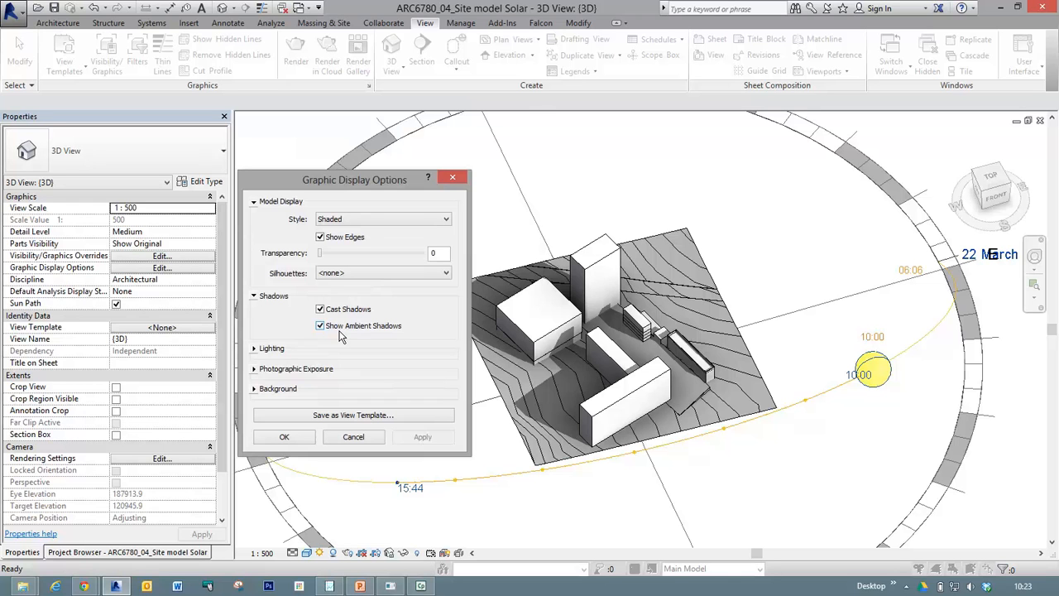
click(322, 326)
click(417, 439)
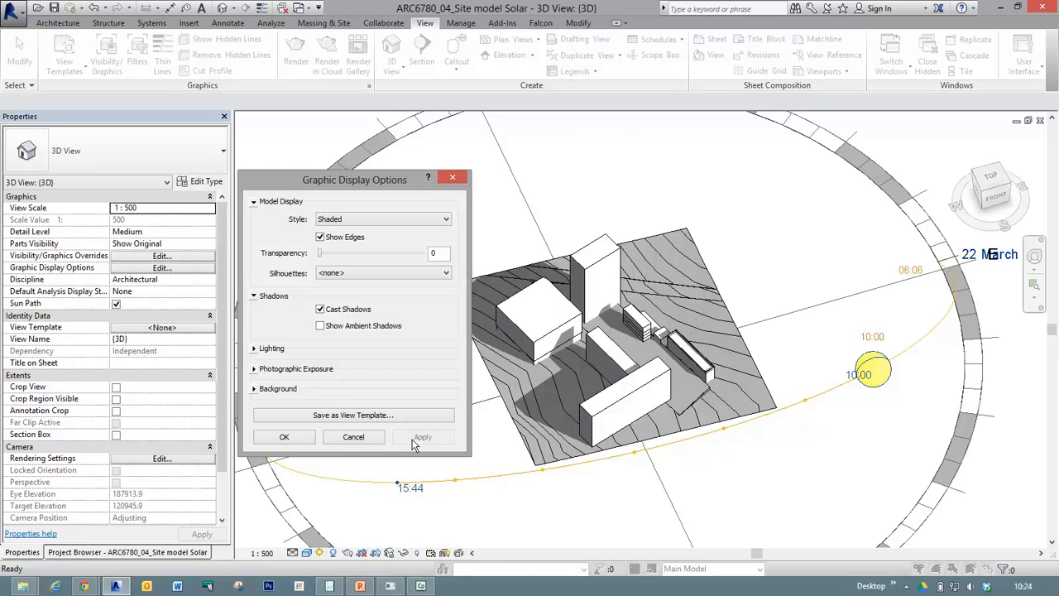
click(320, 326)
click(419, 437)
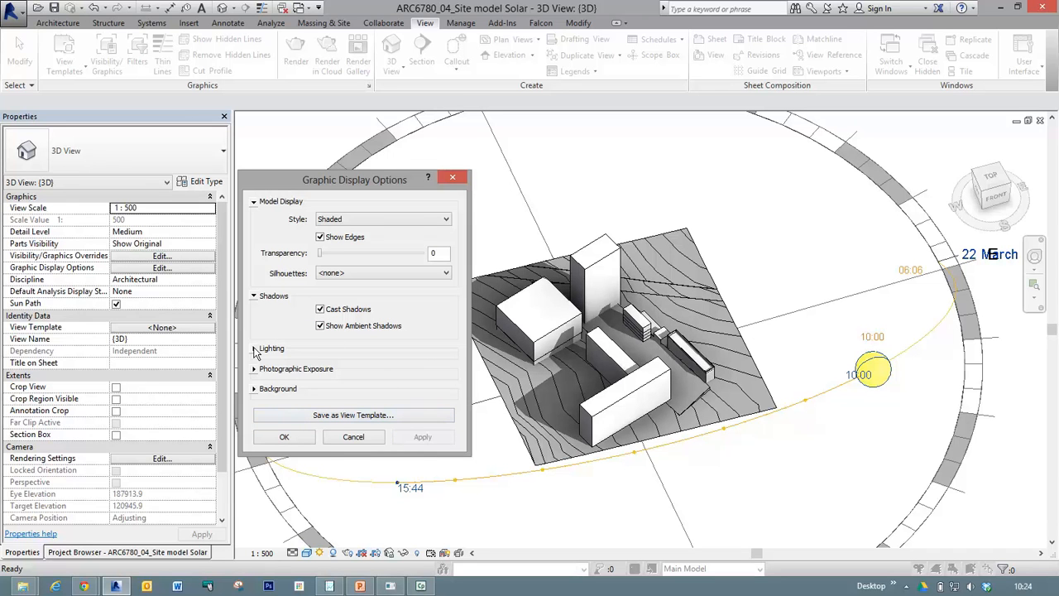
In the lighting settings, try a sun intensity of 61 and apply a final value of 41.
click(255, 348)
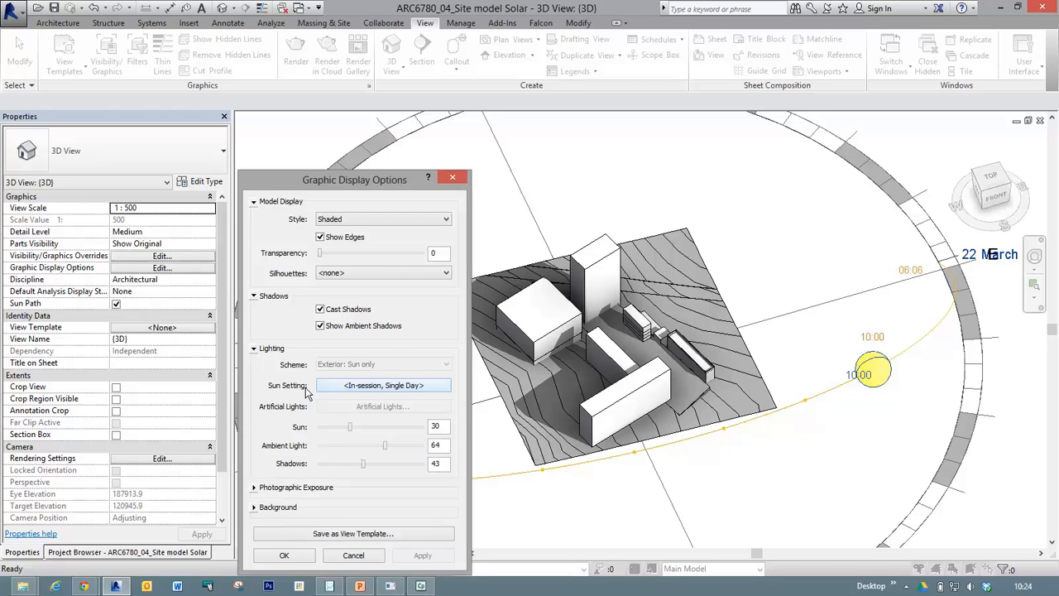
drag(349, 426, 382, 427)
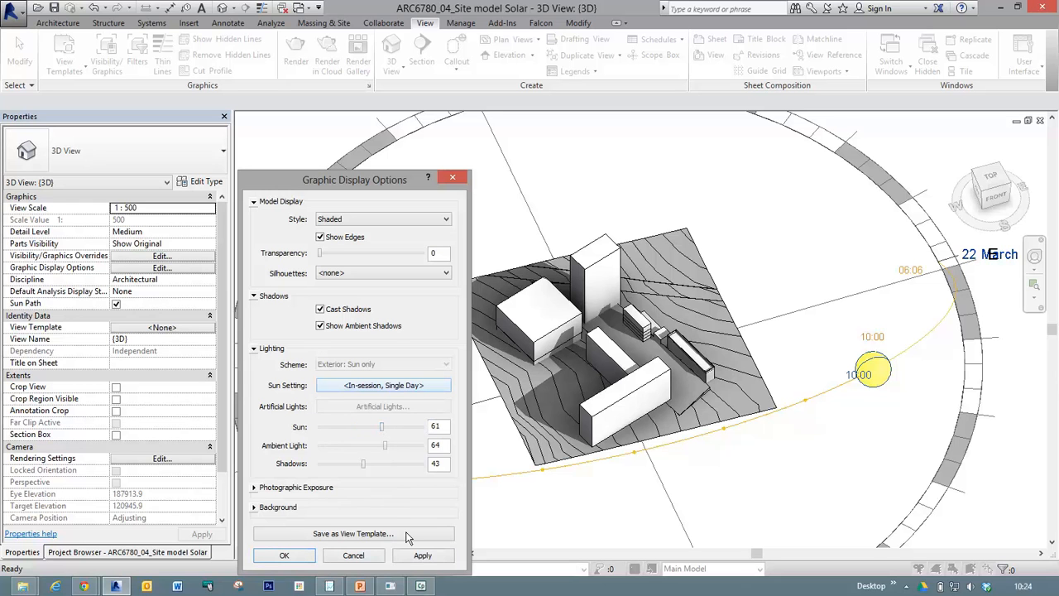
click(423, 555)
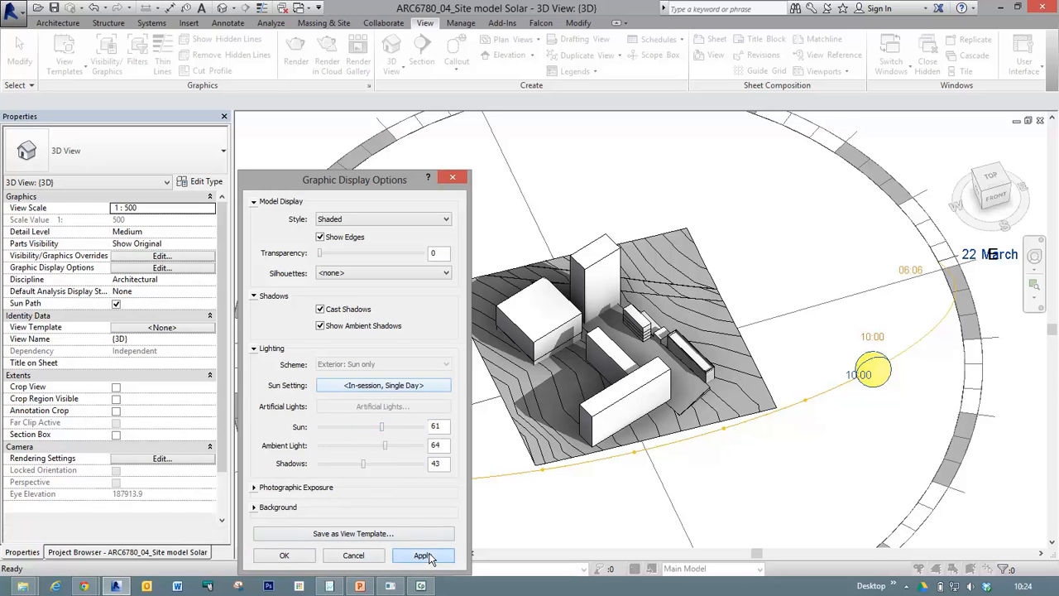
click(362, 431)
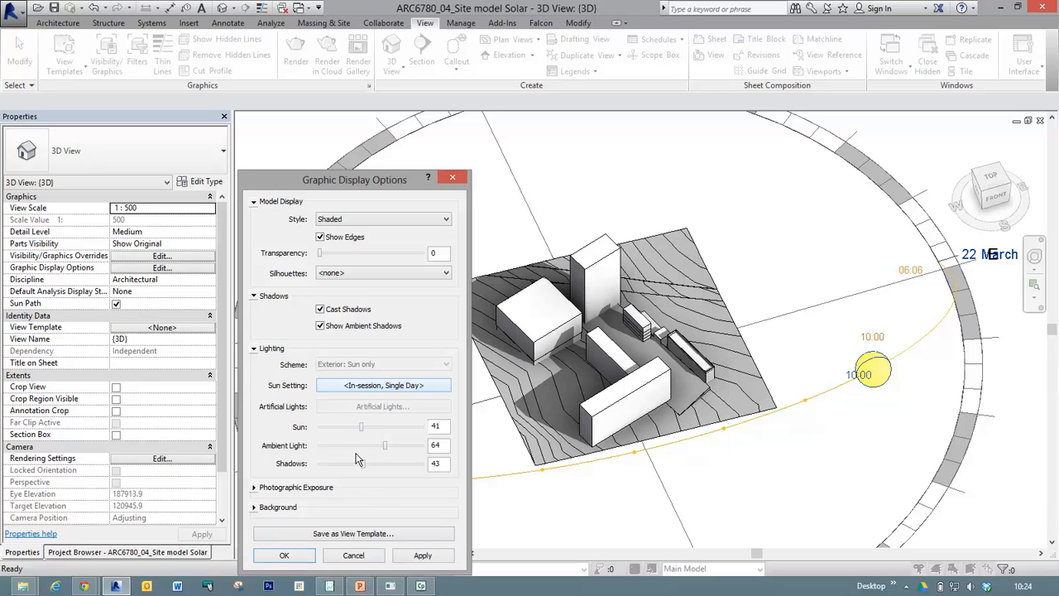
click(423, 555)
Try a shadow intensity of 63 on the view and return it to 43.
click(400, 466)
click(421, 556)
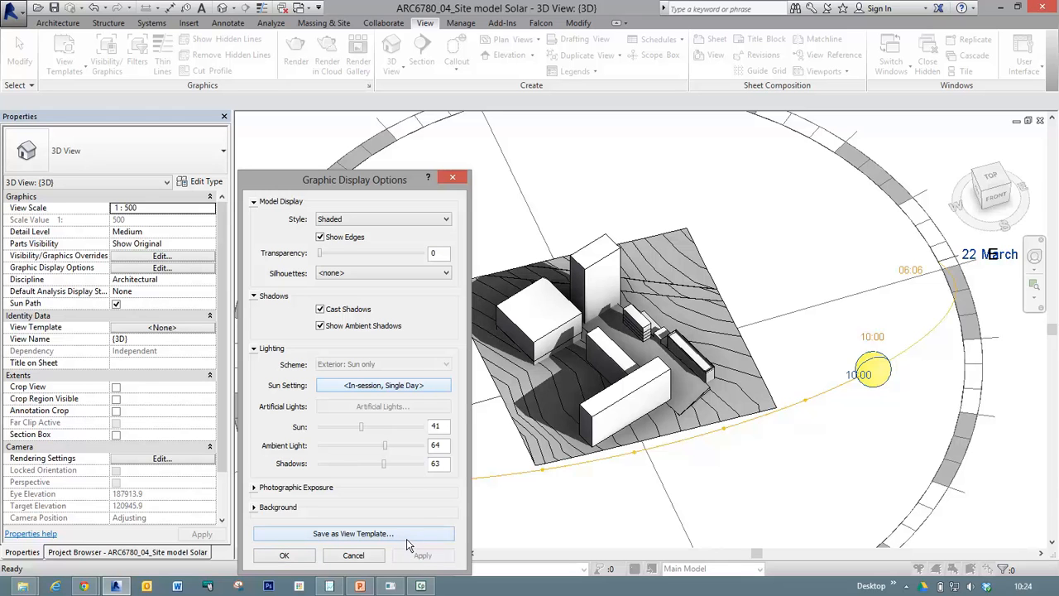
click(364, 463)
click(421, 555)
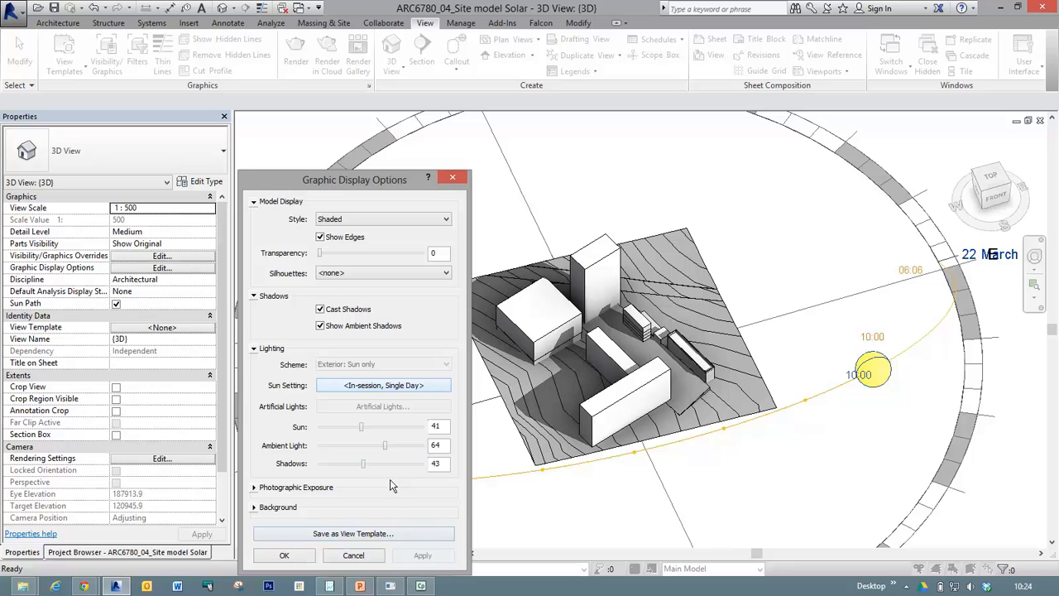
Try an ambient light level of 24 on the view and return it to 64.
click(344, 445)
click(334, 445)
click(419, 556)
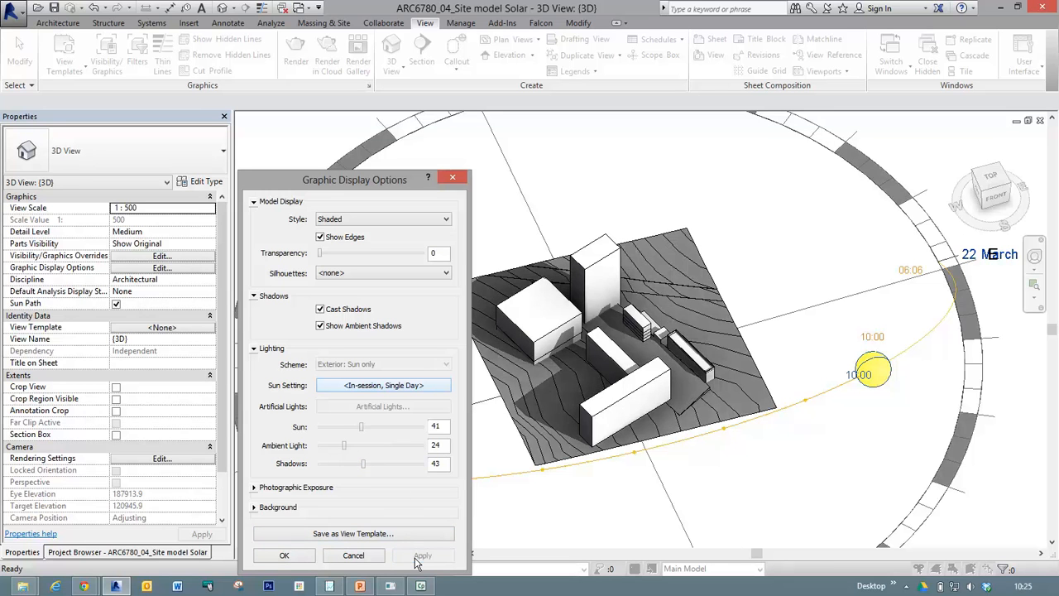
click(378, 447)
click(420, 557)
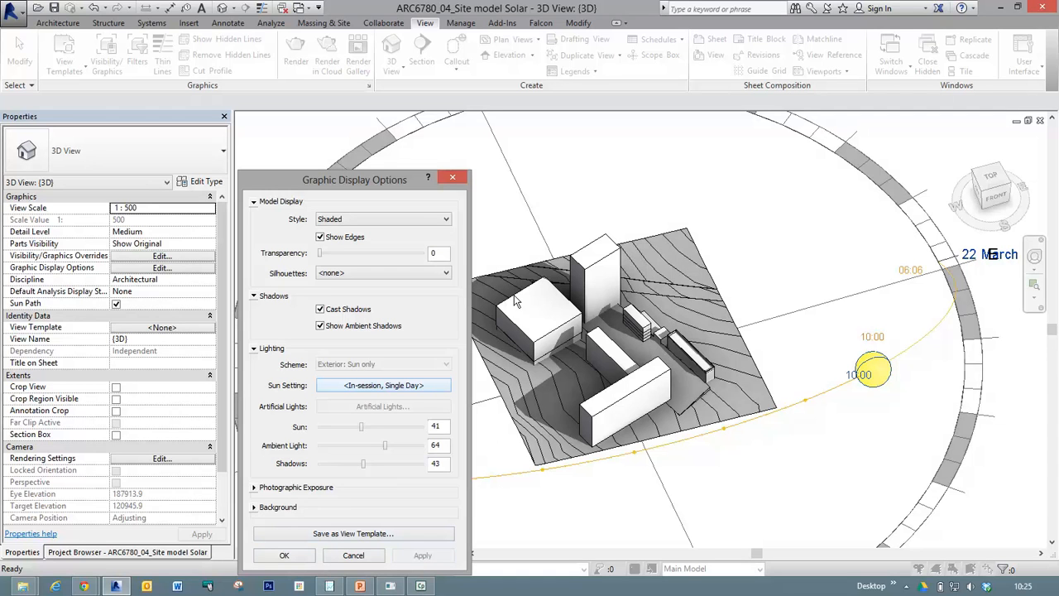
Review the photographic exposure settings and background choices, and close Graphic Display Options.
click(255, 487)
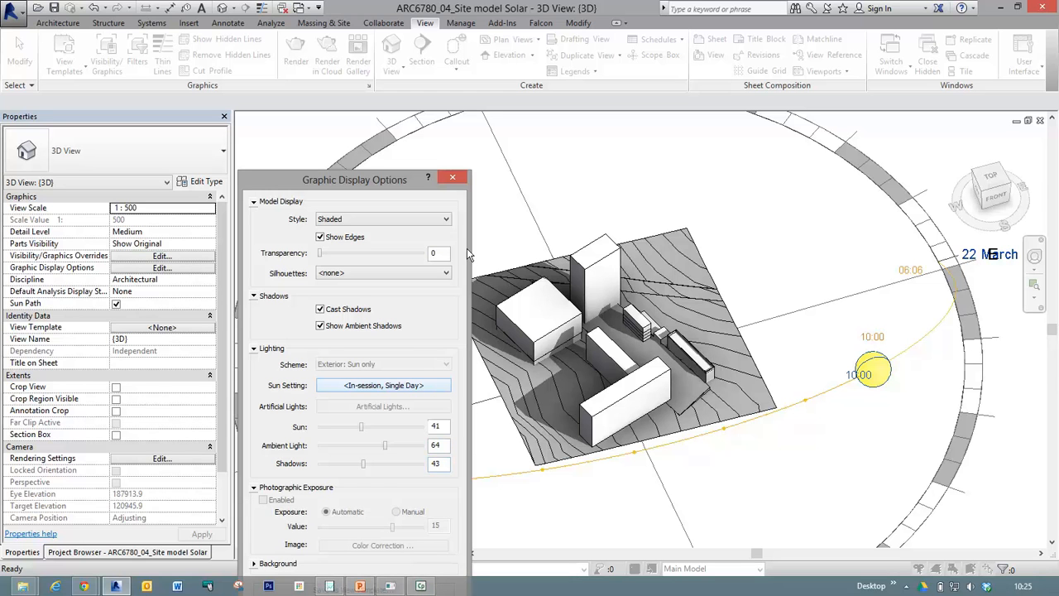
drag(372, 180, 385, 90)
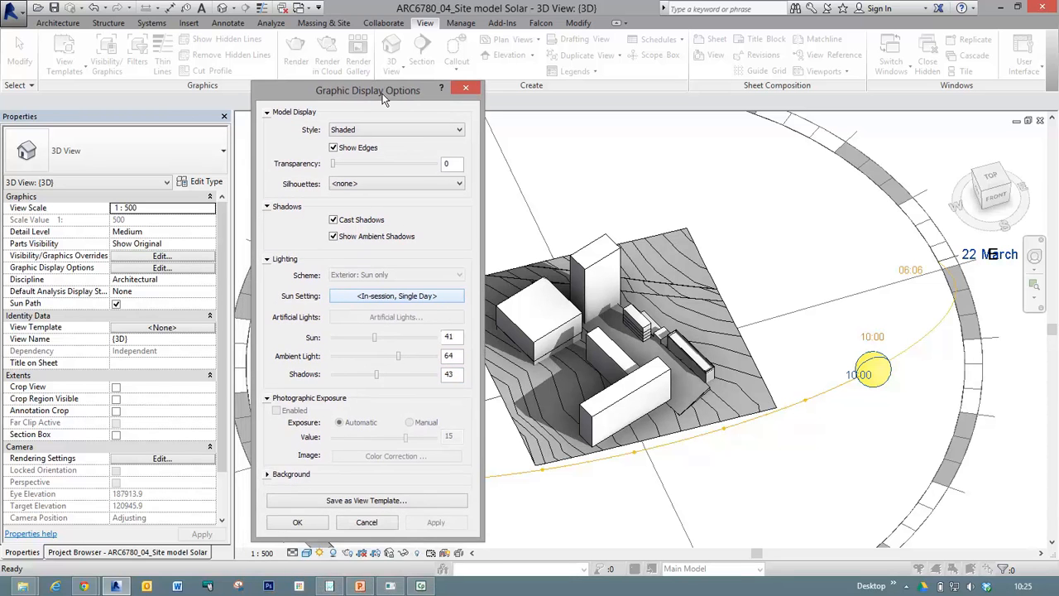
click(268, 475)
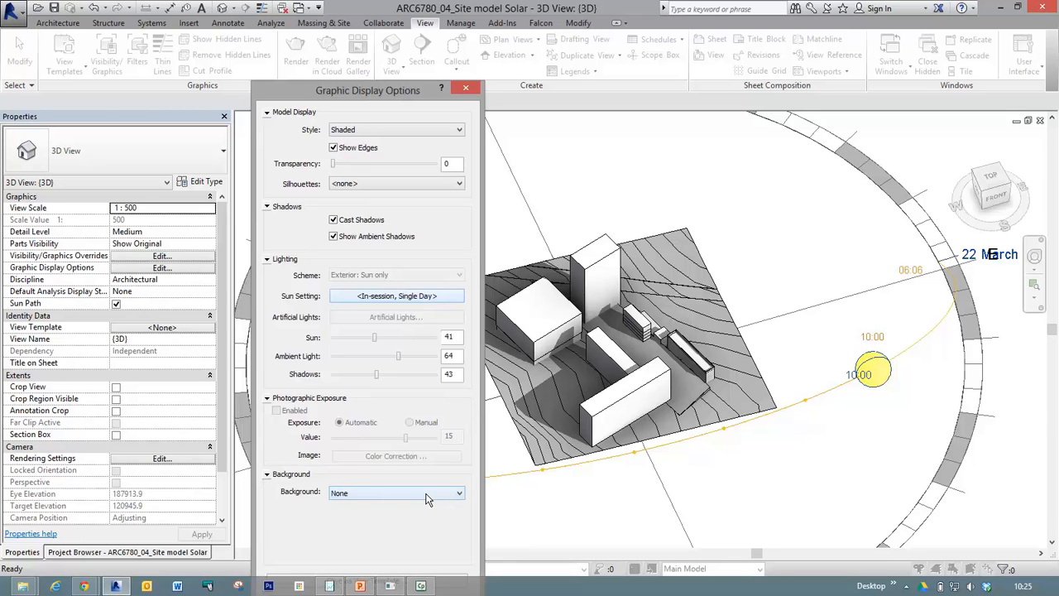
click(459, 494)
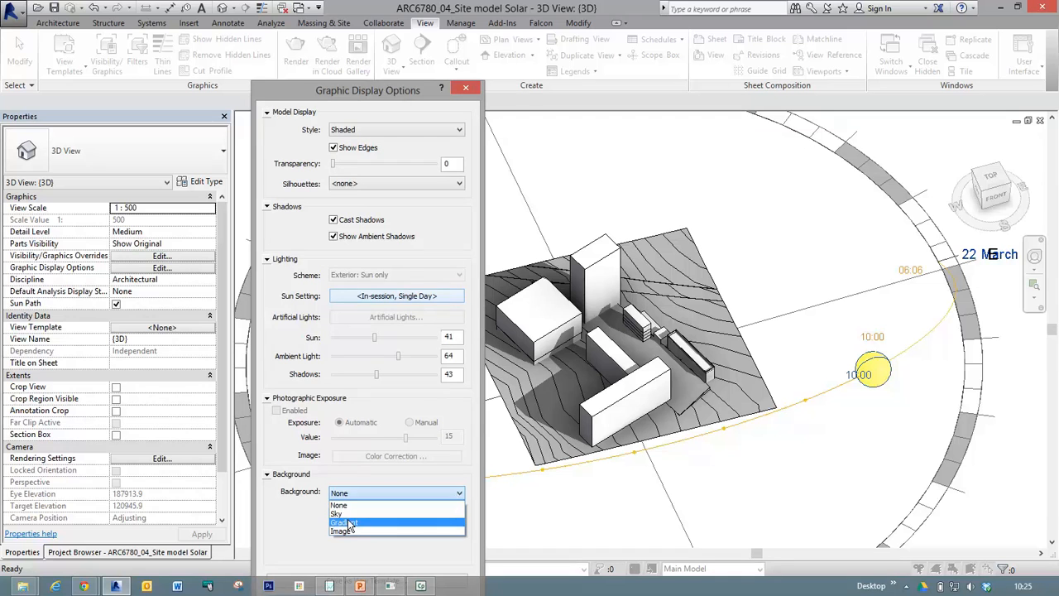
click(304, 547)
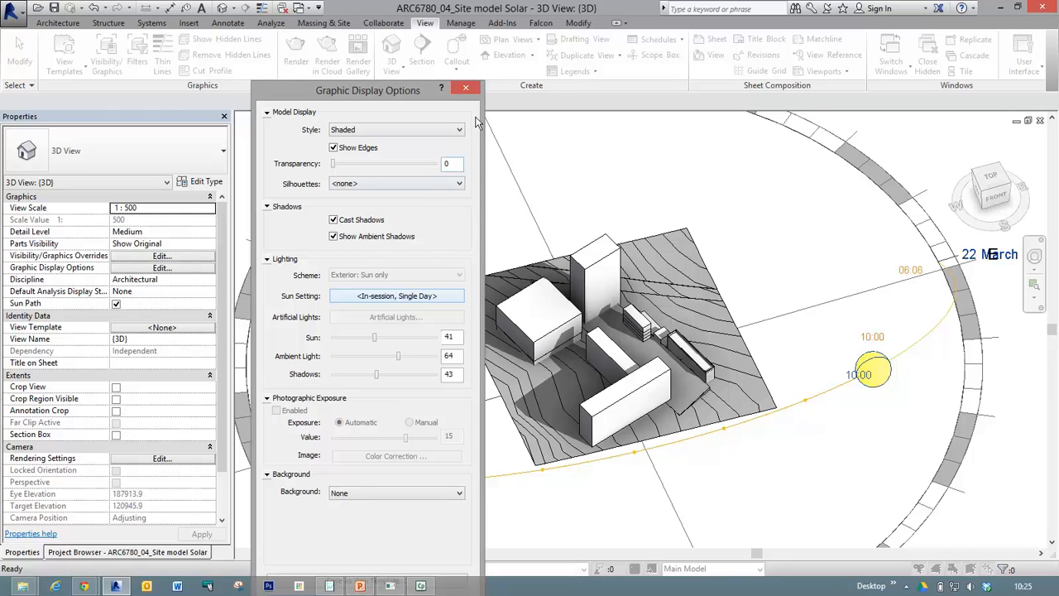
click(466, 87)
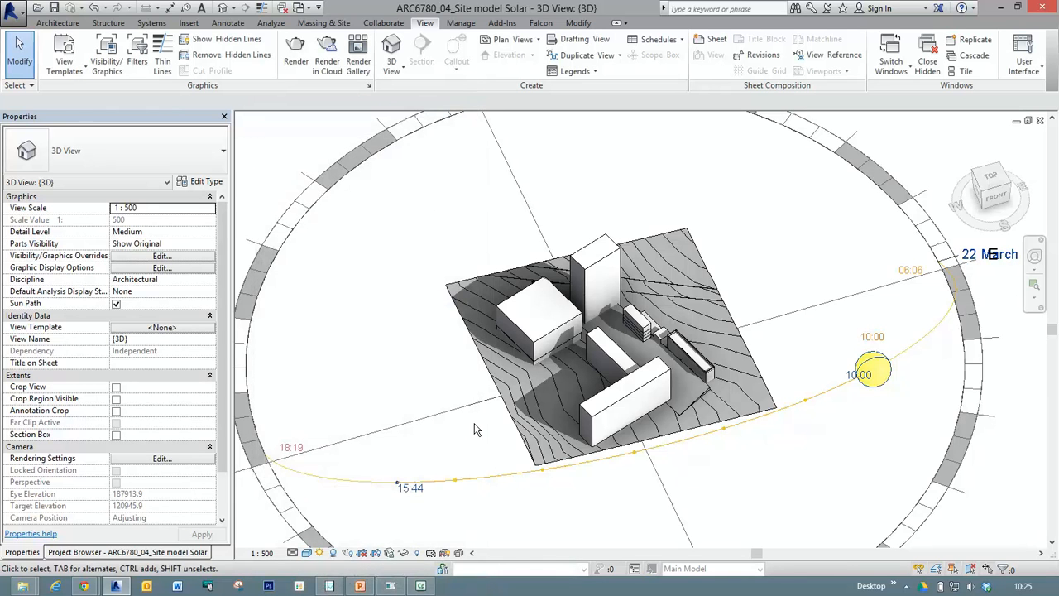
Toggle the 3D view's shadows off and back on.
click(335, 556)
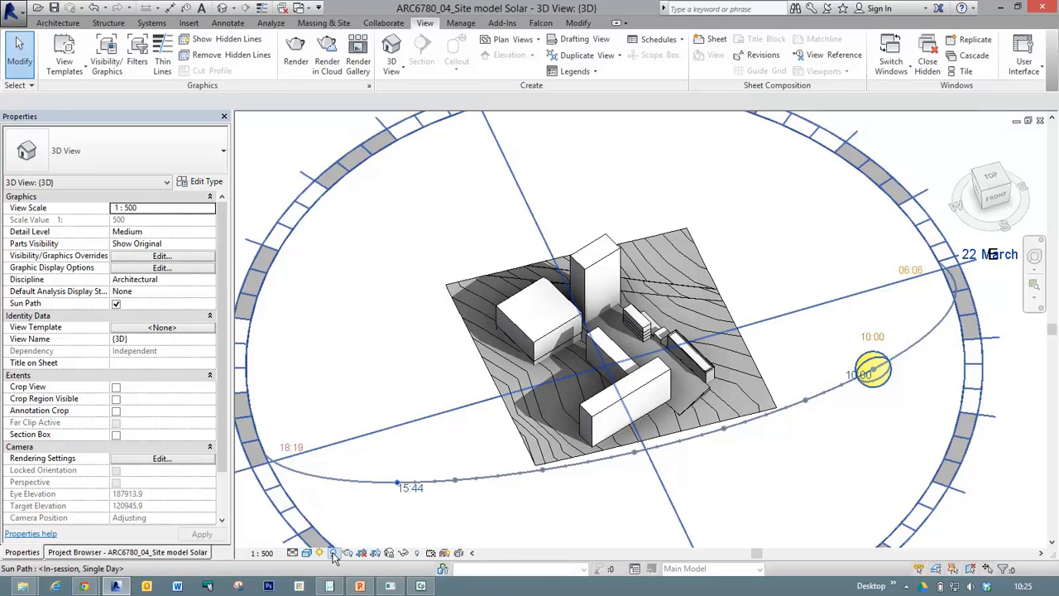
click(334, 553)
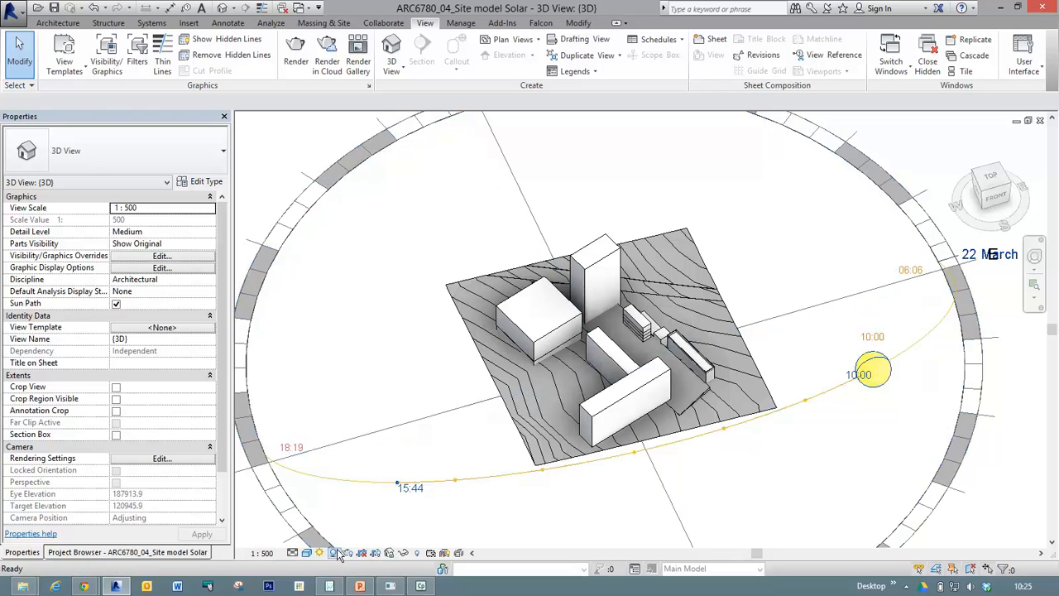
click(334, 553)
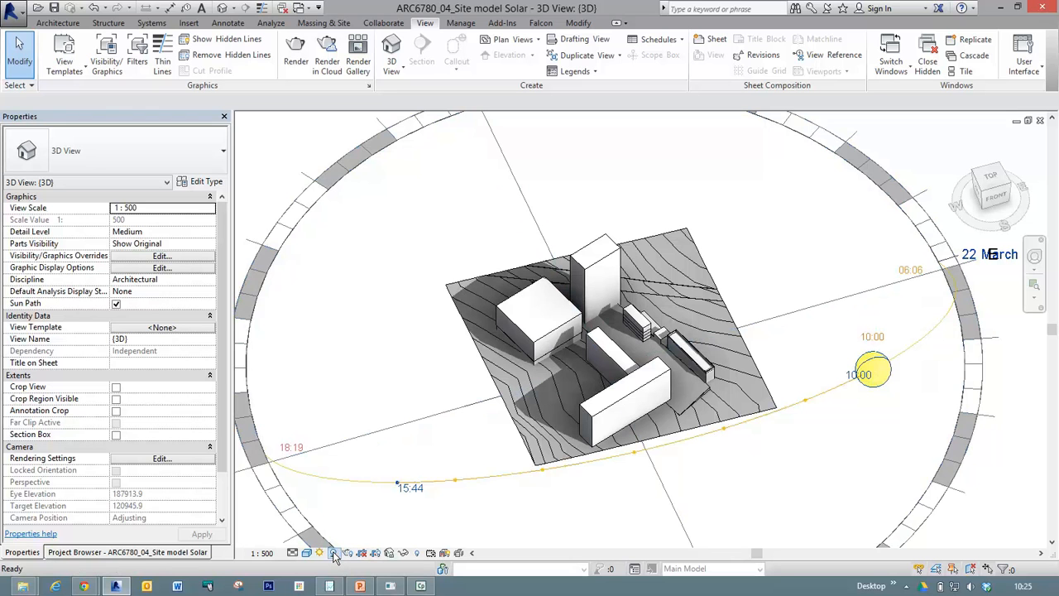
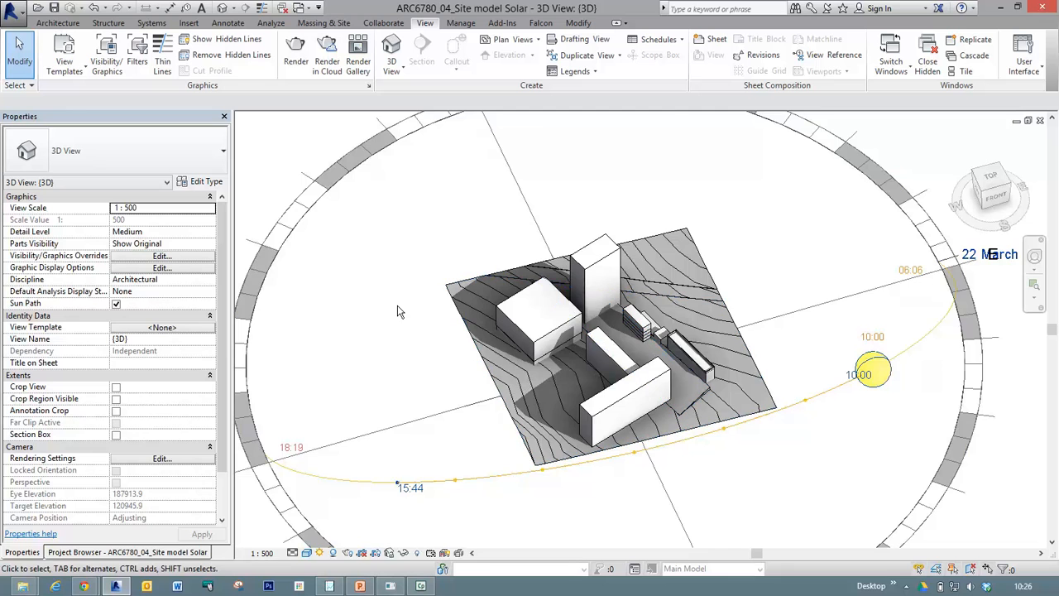
scroll(399, 312, down, 3)
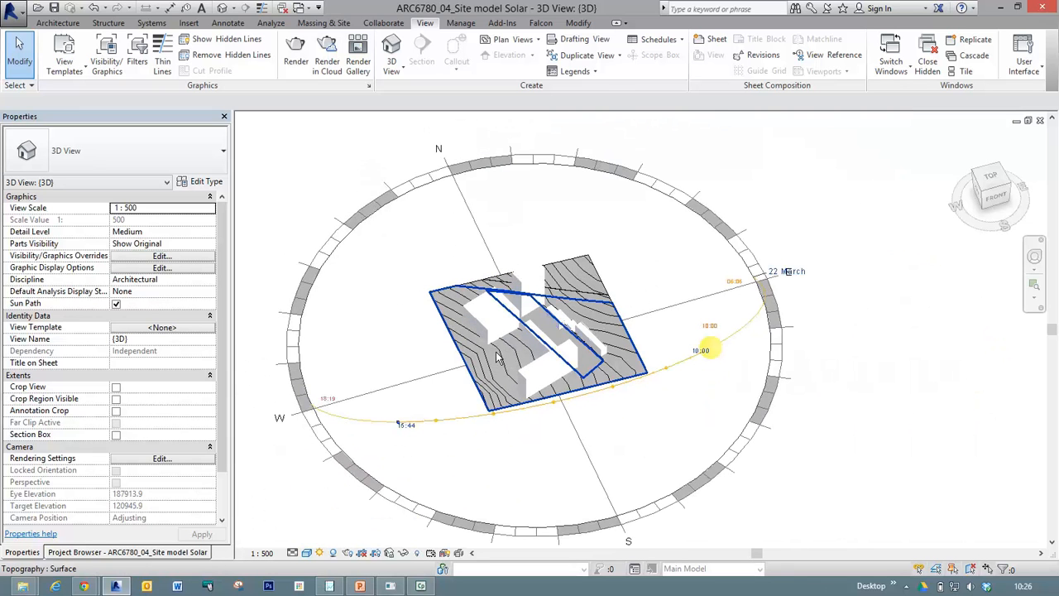
scroll(492, 356, up, 2)
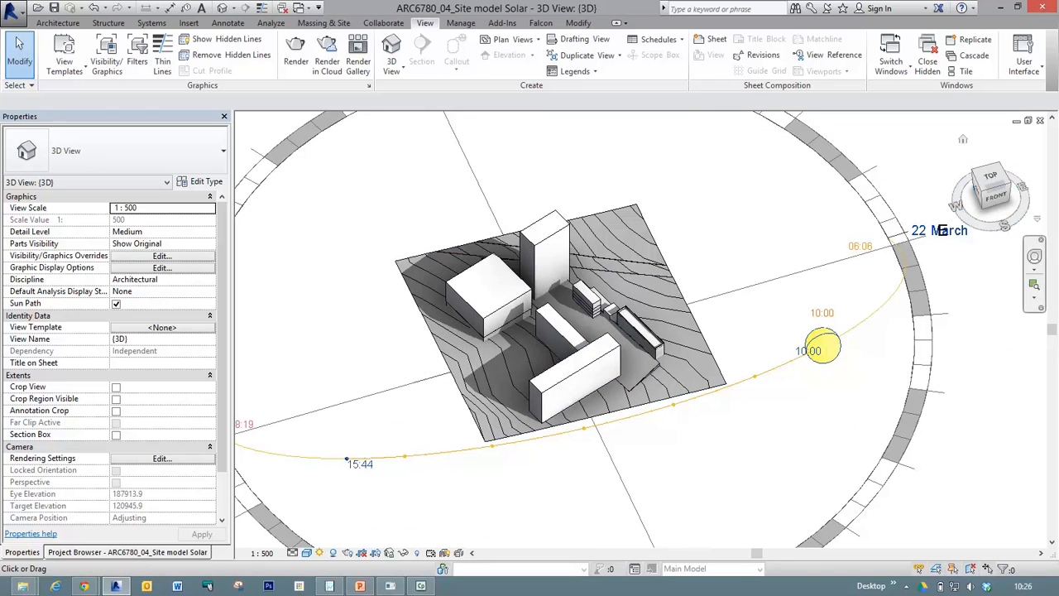
mouse_move(942, 231)
shift+middle_down()
mouse_move(944, 278)
mouse_move(927, 303)
mouse_move(979, 231)
mouse_move(944, 227)
mouse_move(935, 240)
shift+middle_up()
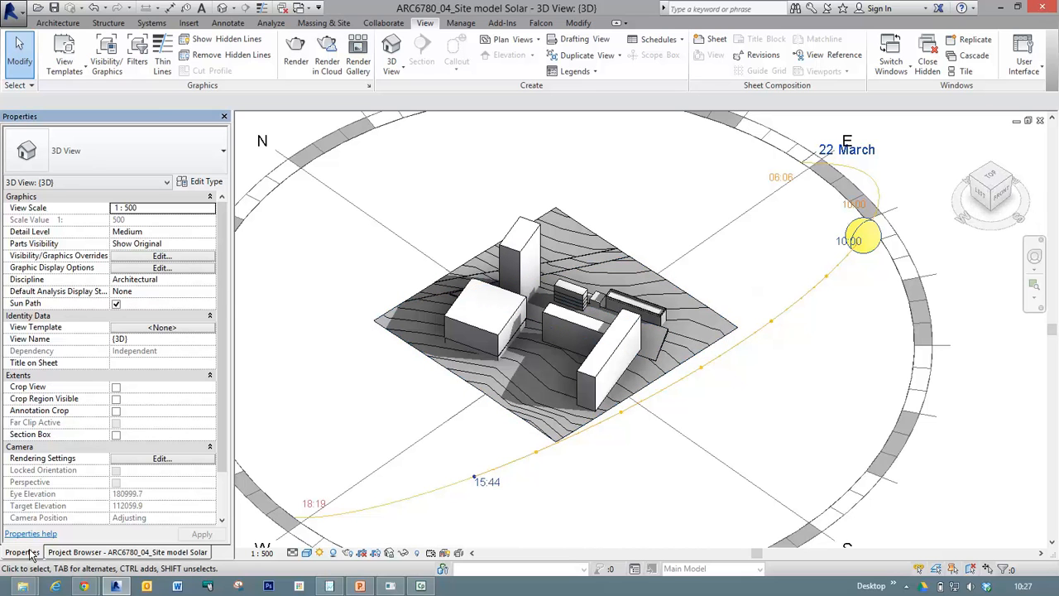
Open the Level 11 floor plan and enlarge it to fill the drawing area.
click(69, 553)
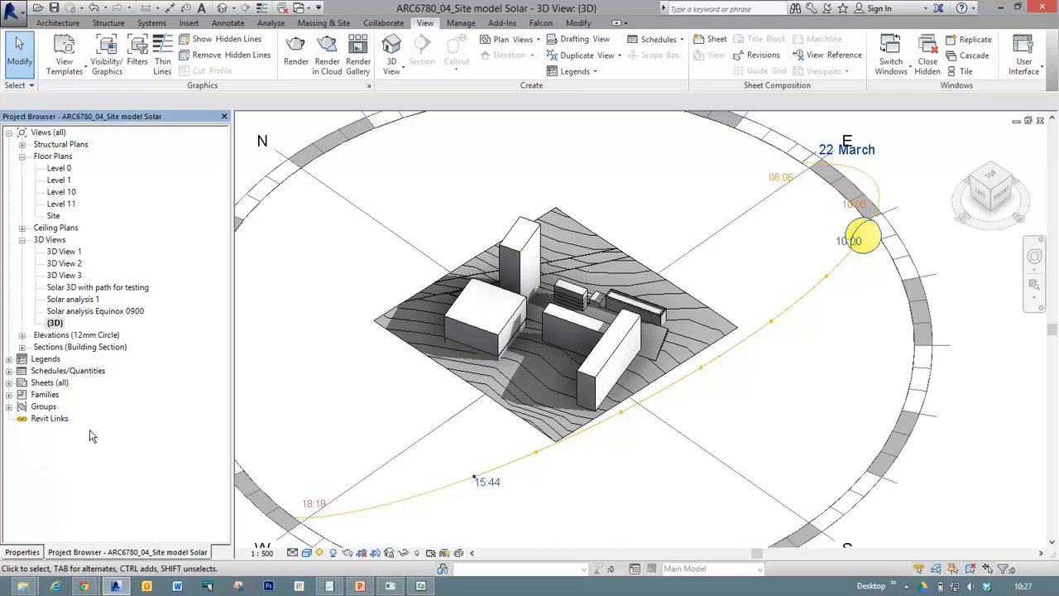
double_click(58, 205)
key(ctrl+Tab)
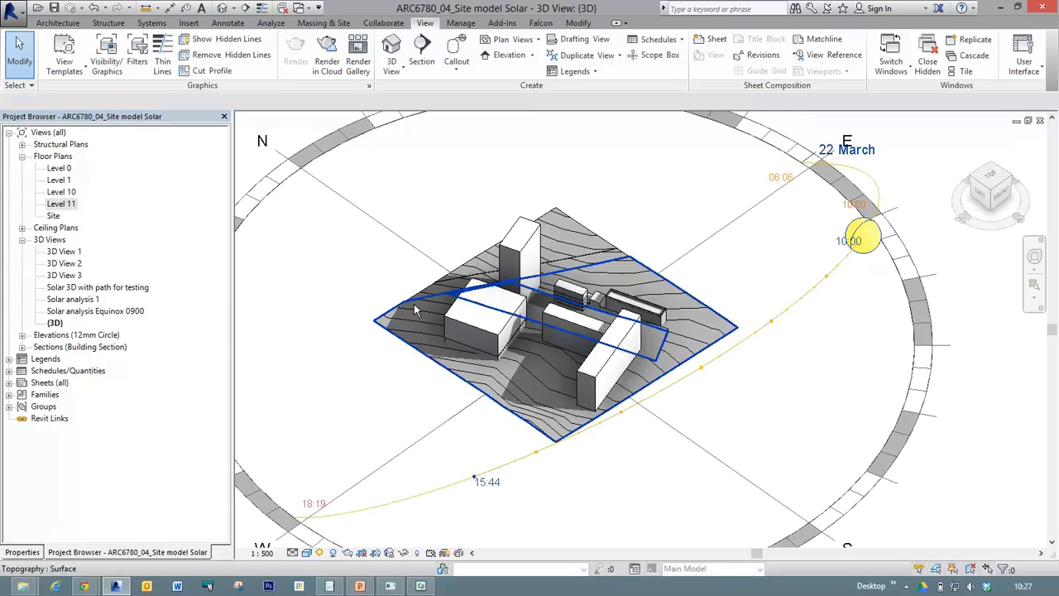
click(1023, 123)
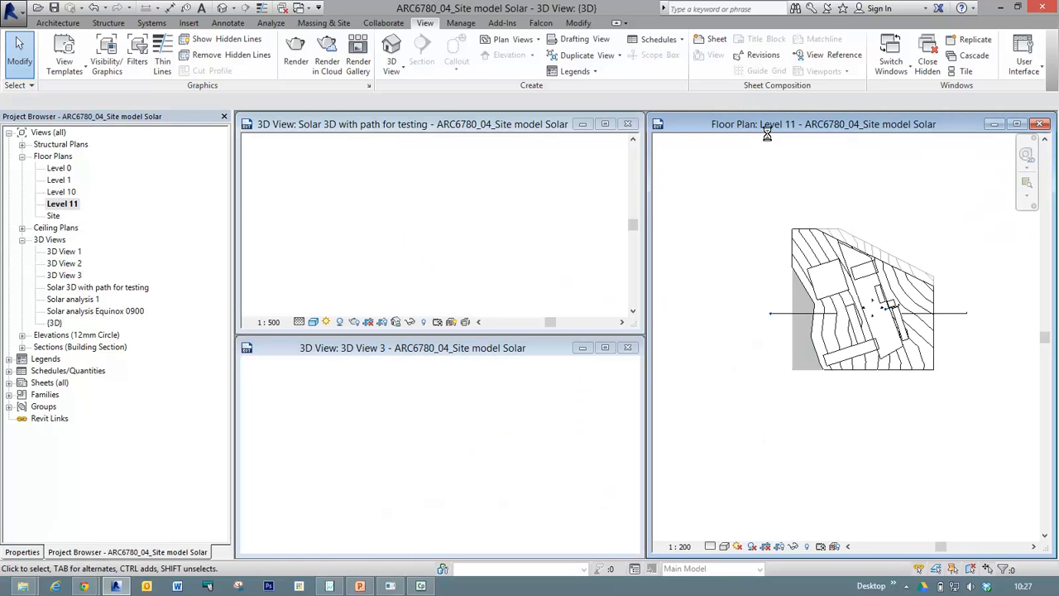
click(1020, 125)
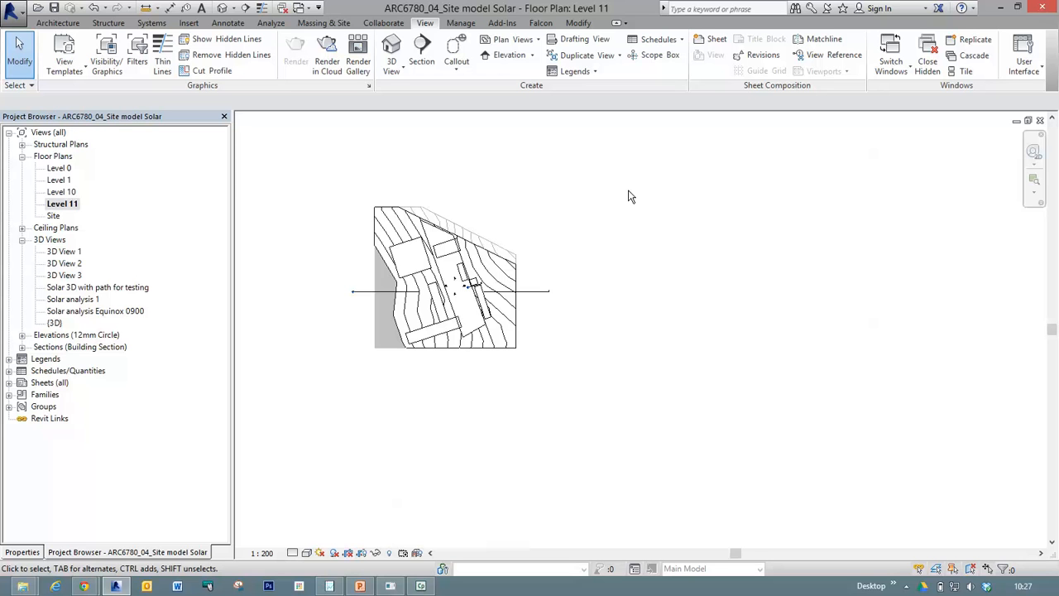
scroll(431, 273, up, 3)
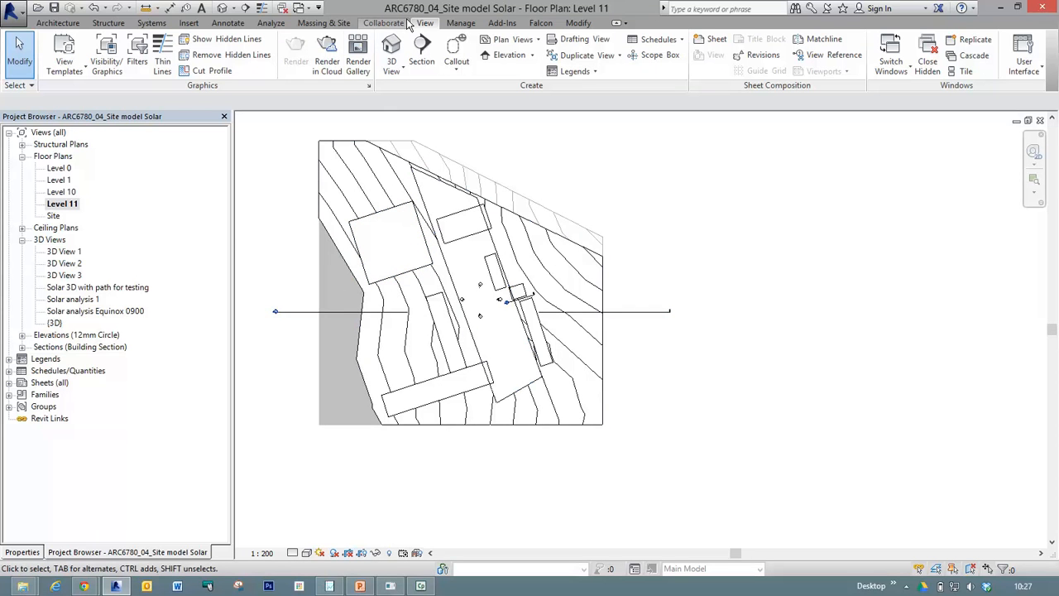
Create a perspective camera view with its eye south of the site and its target just beyond the site's northern edge.
click(425, 23)
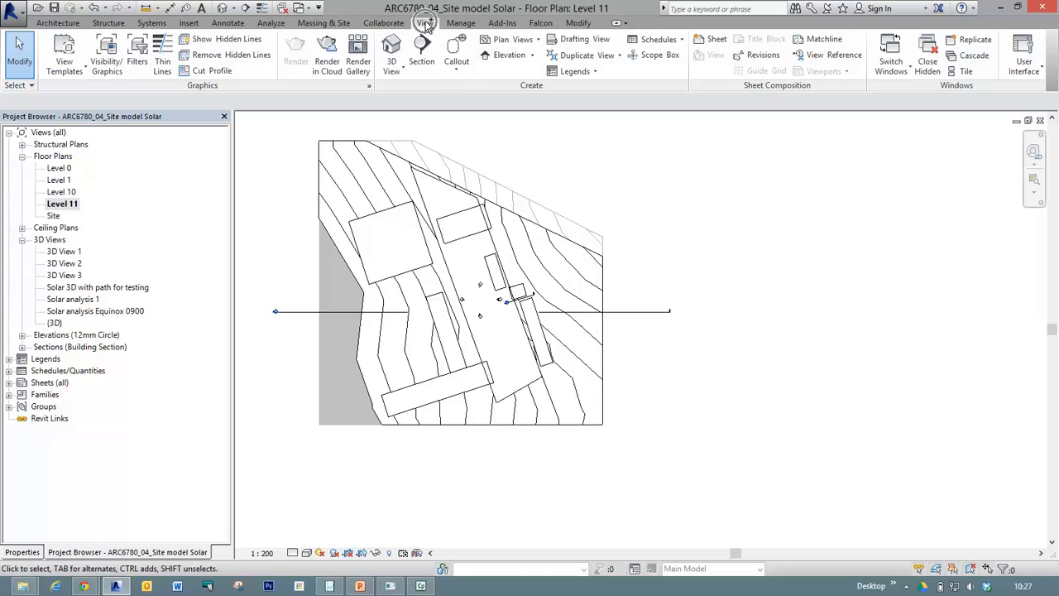
click(405, 73)
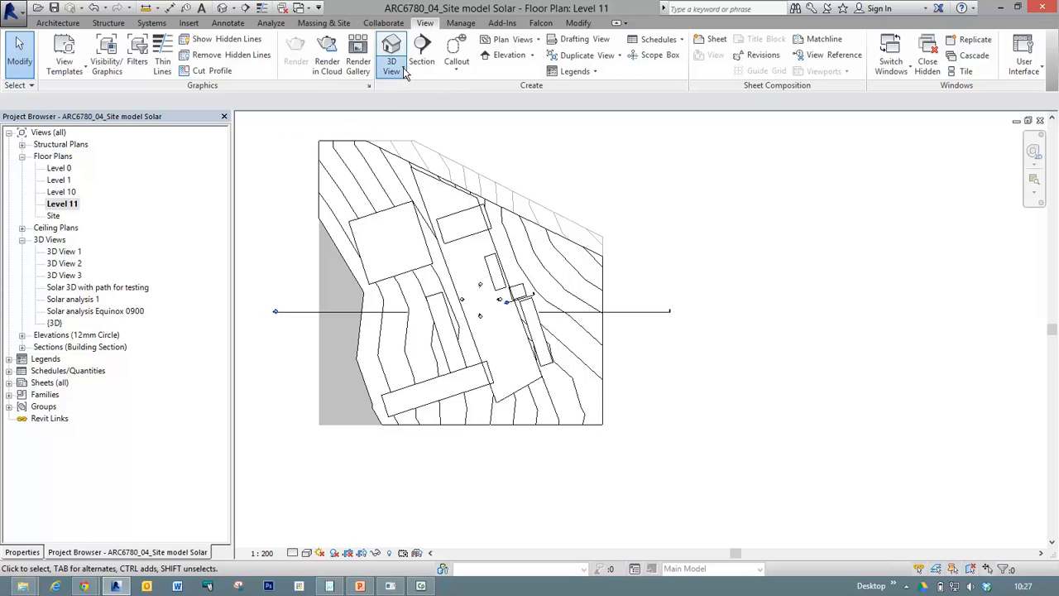
click(359, 120)
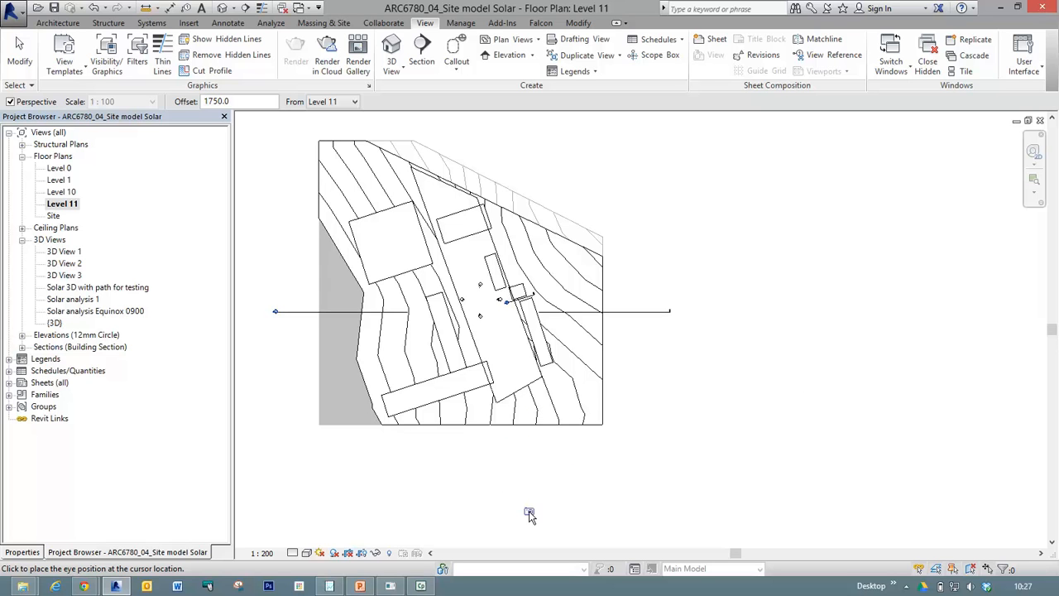
click(534, 507)
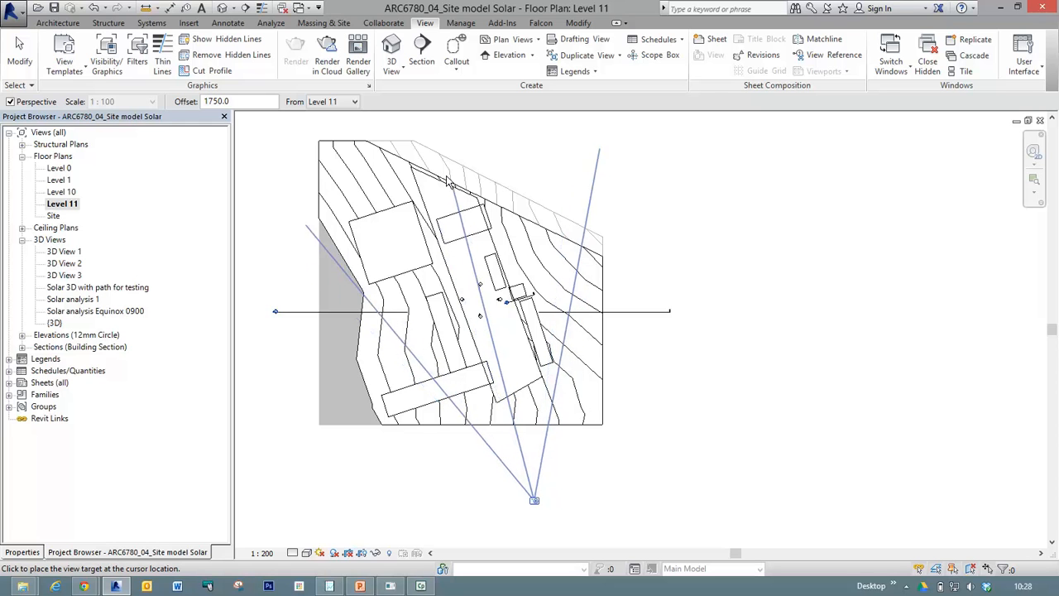
click(409, 124)
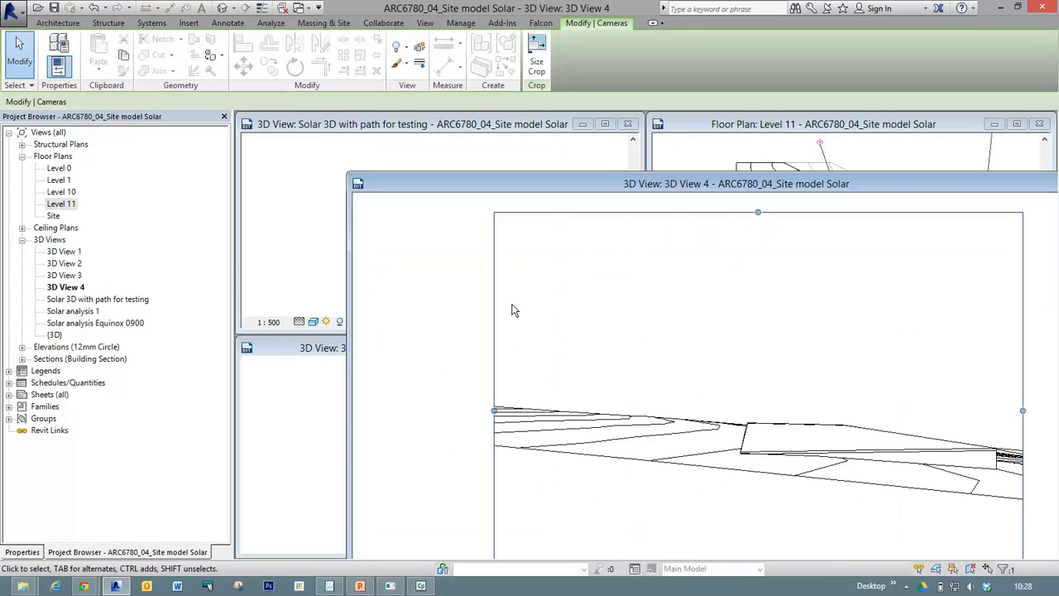
Close the Solar 3D with path for testing and 3D View 3 windows, and tile 3D View 4 beside the Level 11 plan, zoomed to fit.
key(w)
key(t)
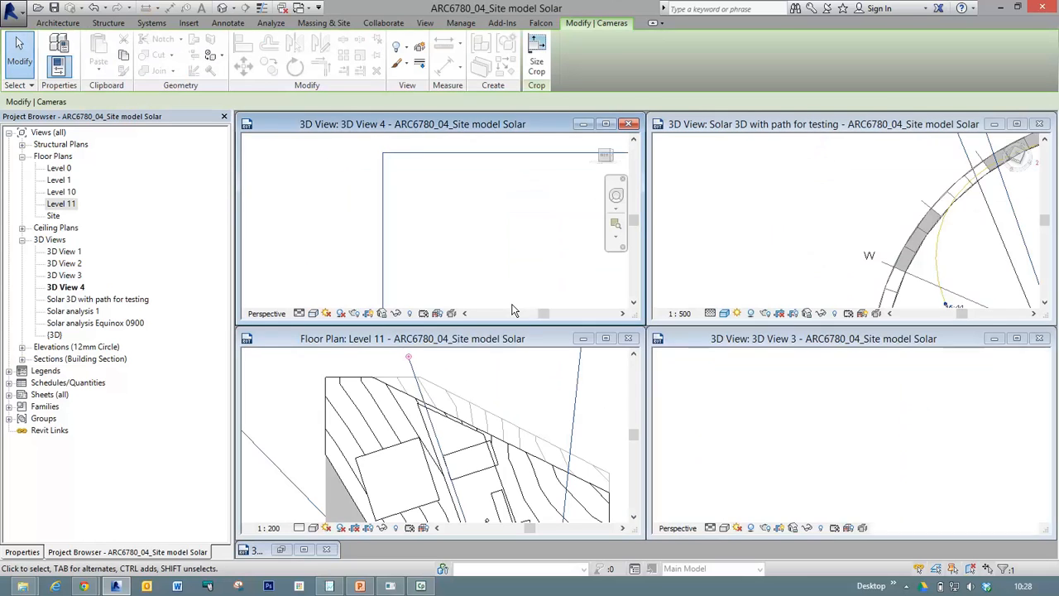
click(1039, 123)
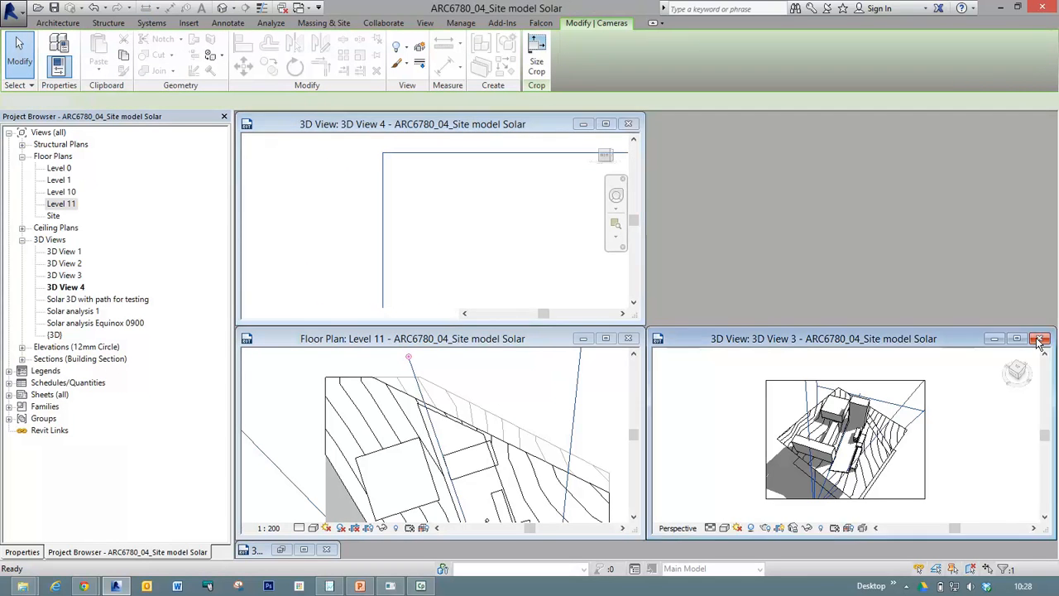
click(1041, 340)
key(w)
key(t)
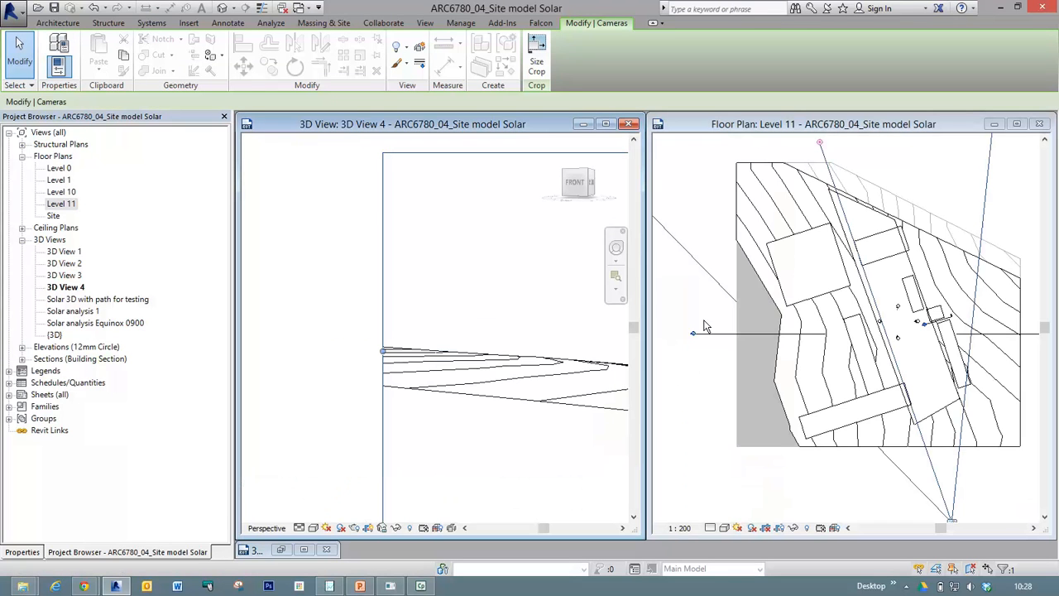
key(z)
key(a)
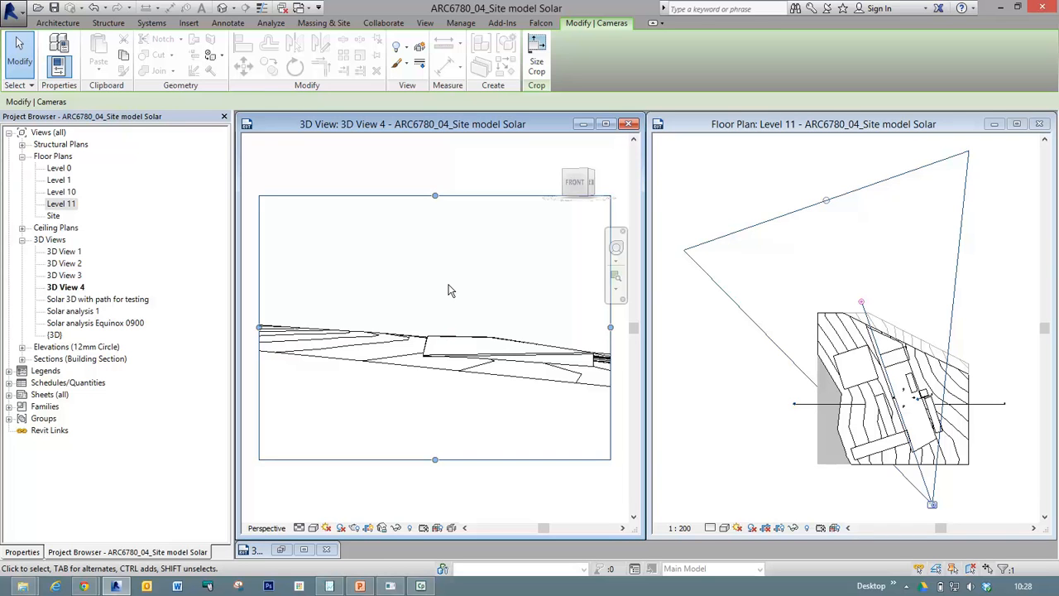
Turn on the Mass category in the visibility overrides of 3D View 4.
key(z)
key(r)
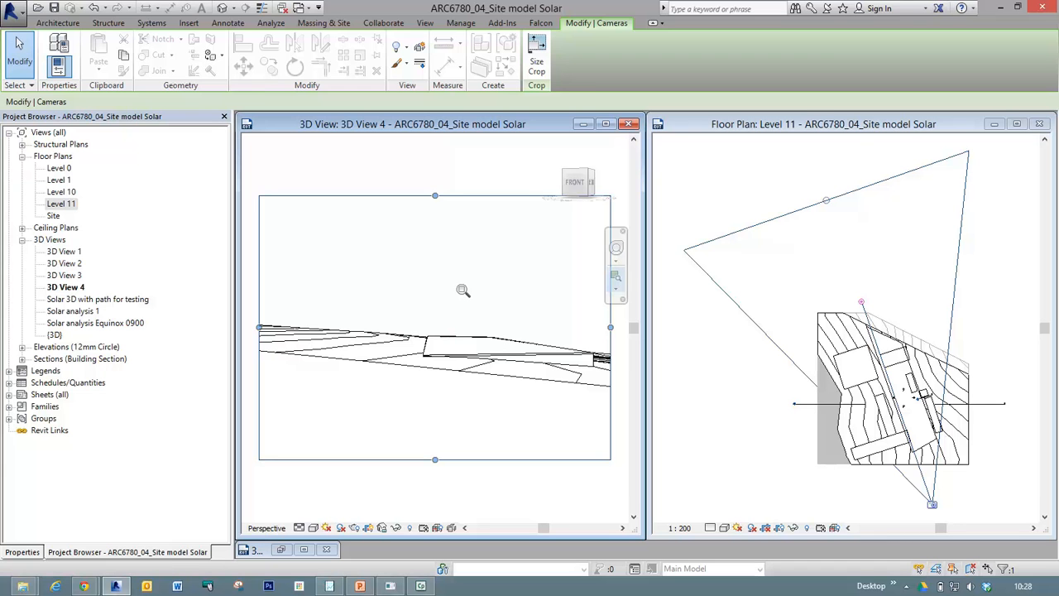
key(Escape)
key(v)
key(v)
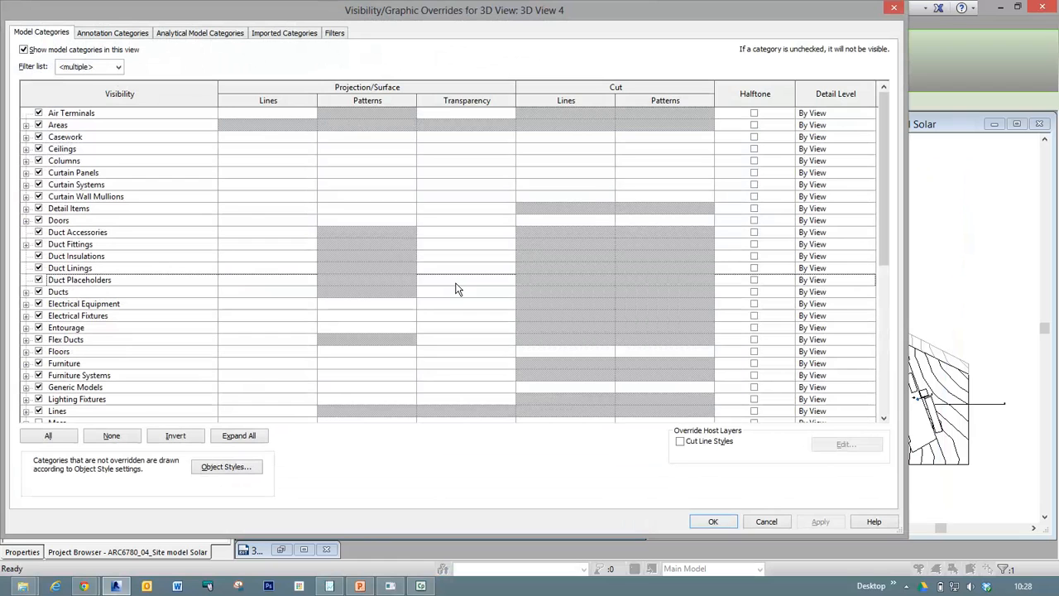
scroll(455, 289, down, 1)
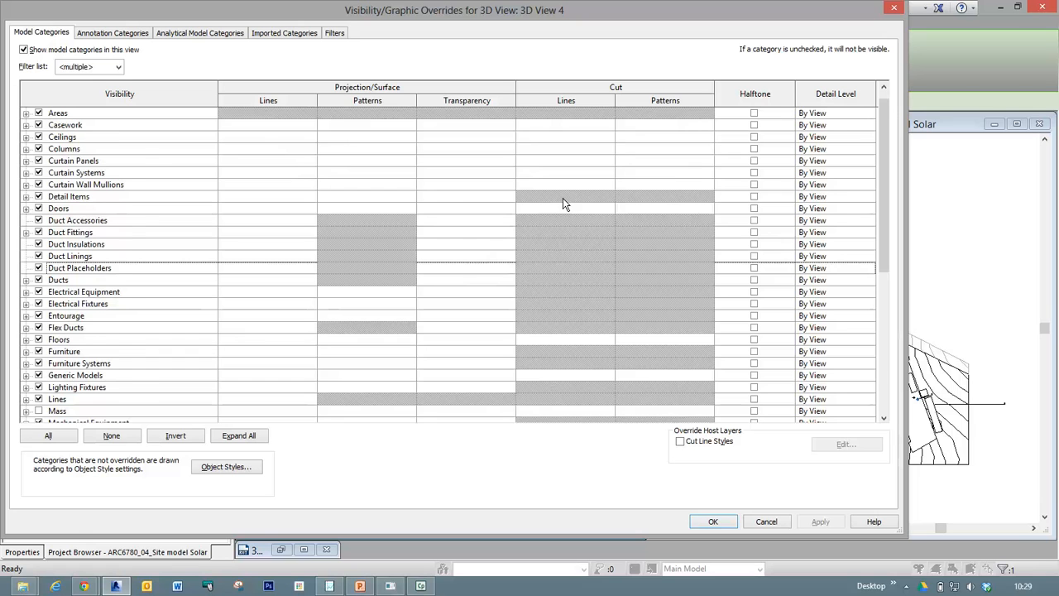
scroll(165, 347, down, 2)
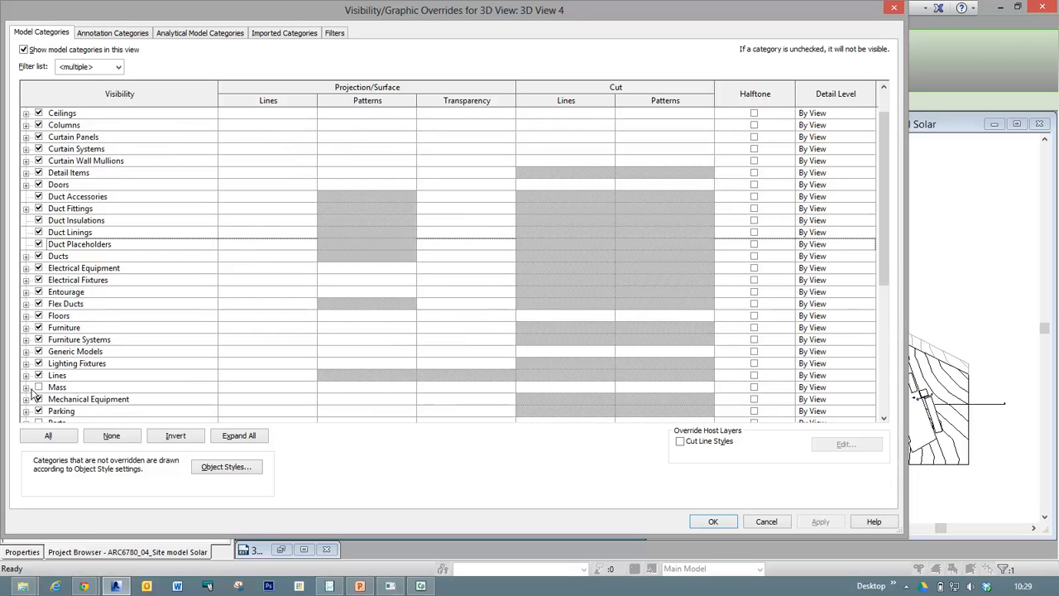
key(ctrl)
key(ctrl)
key(ctrl)
key(ctrl)
key(ctrl)
key(ctrl)
key(ctrl)
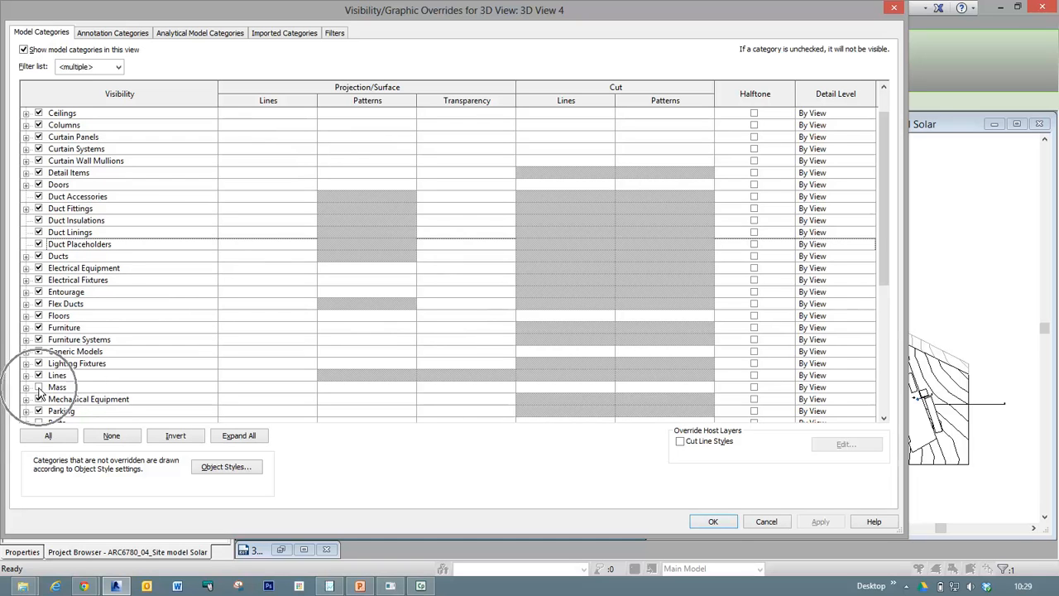
click(38, 388)
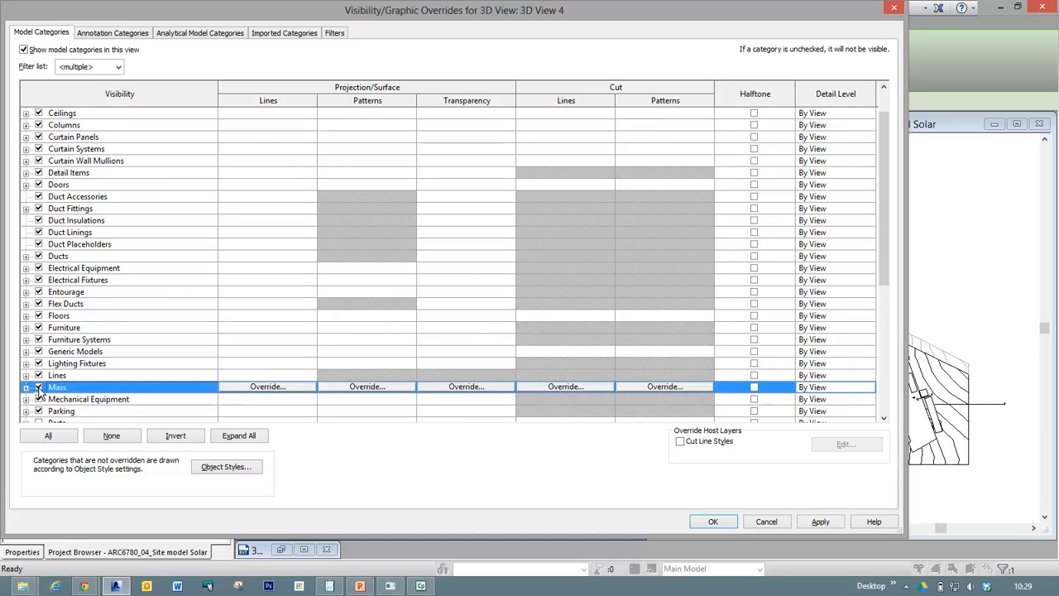
click(727, 521)
click(588, 438)
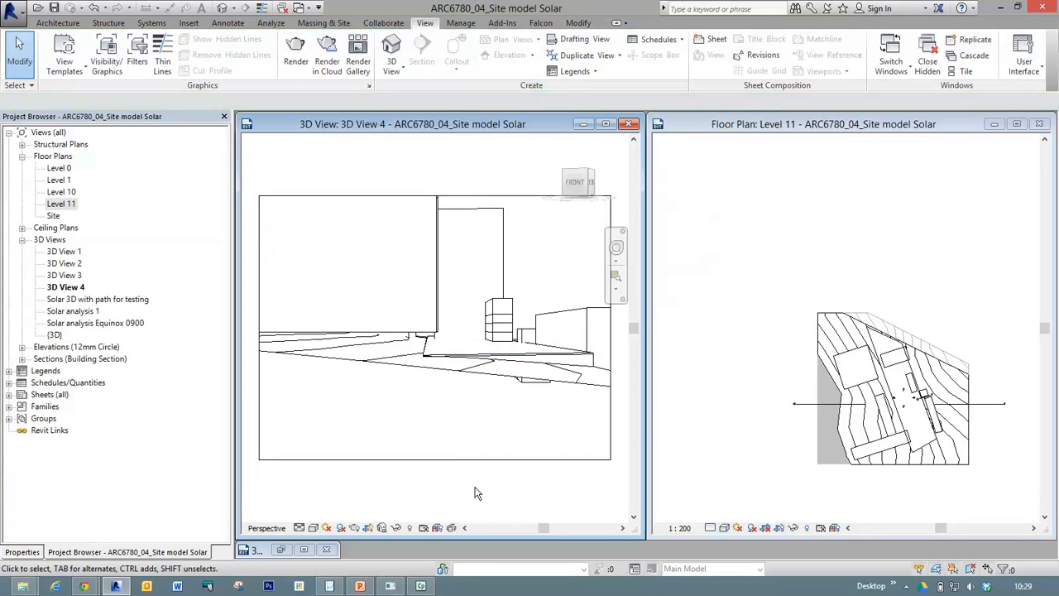
Display 3D View 4 in the Shaded visual style with shadows on, saving the project along the way.
click(328, 528)
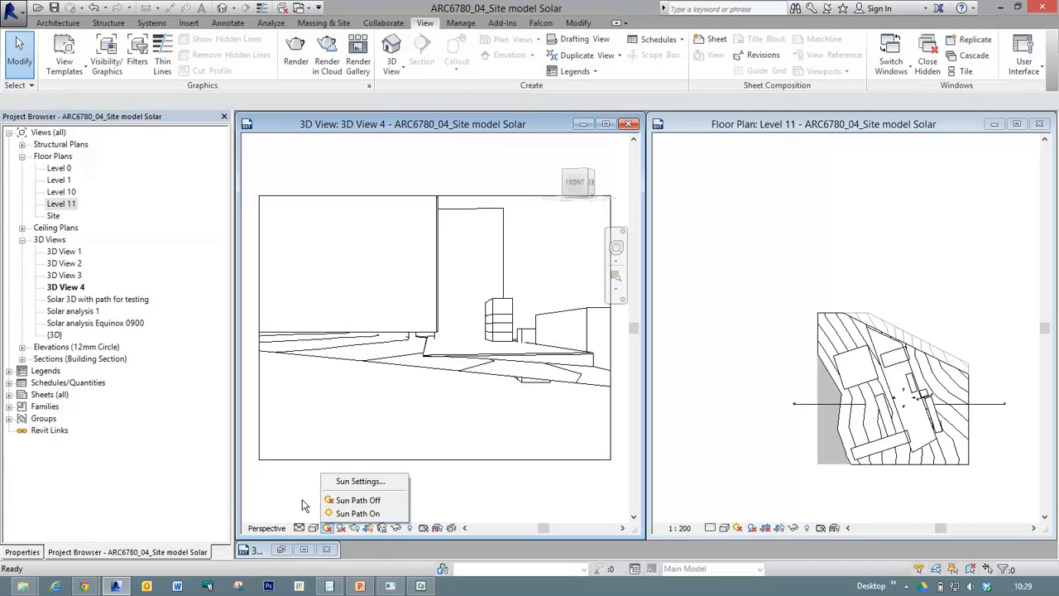
click(314, 510)
click(313, 528)
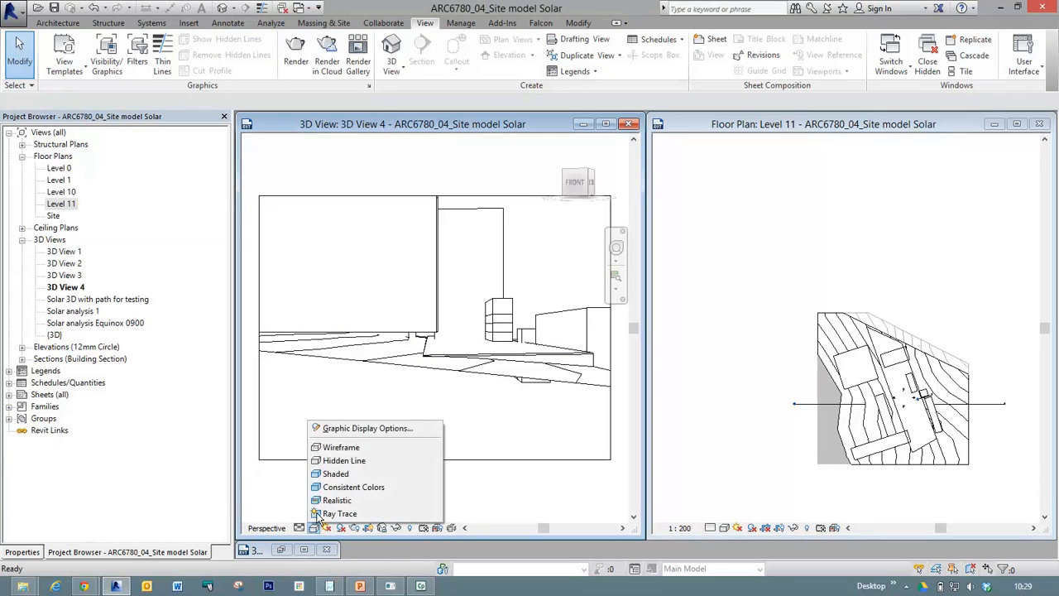
click(335, 474)
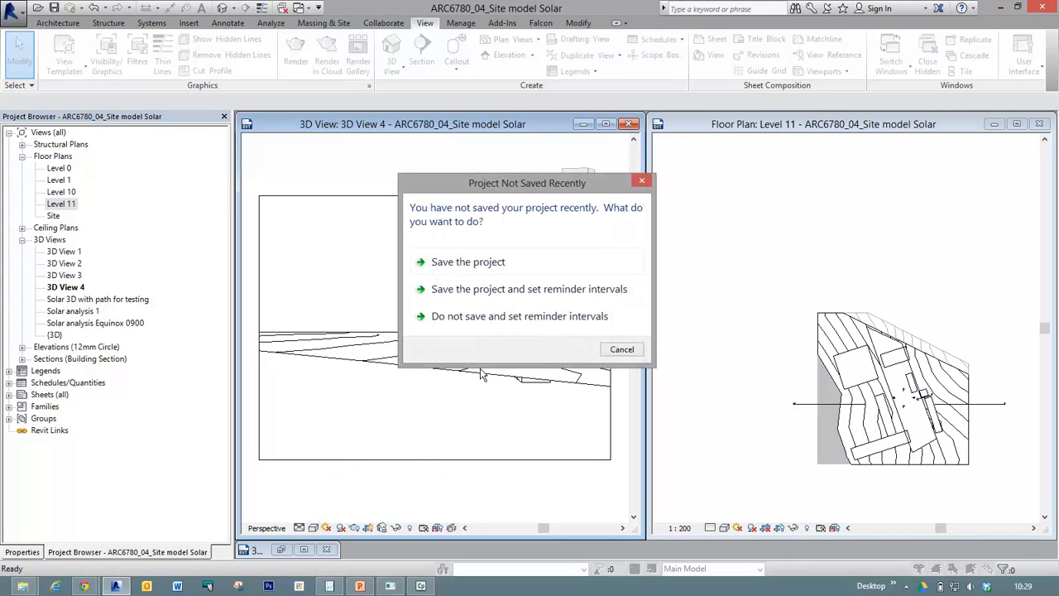
click(466, 263)
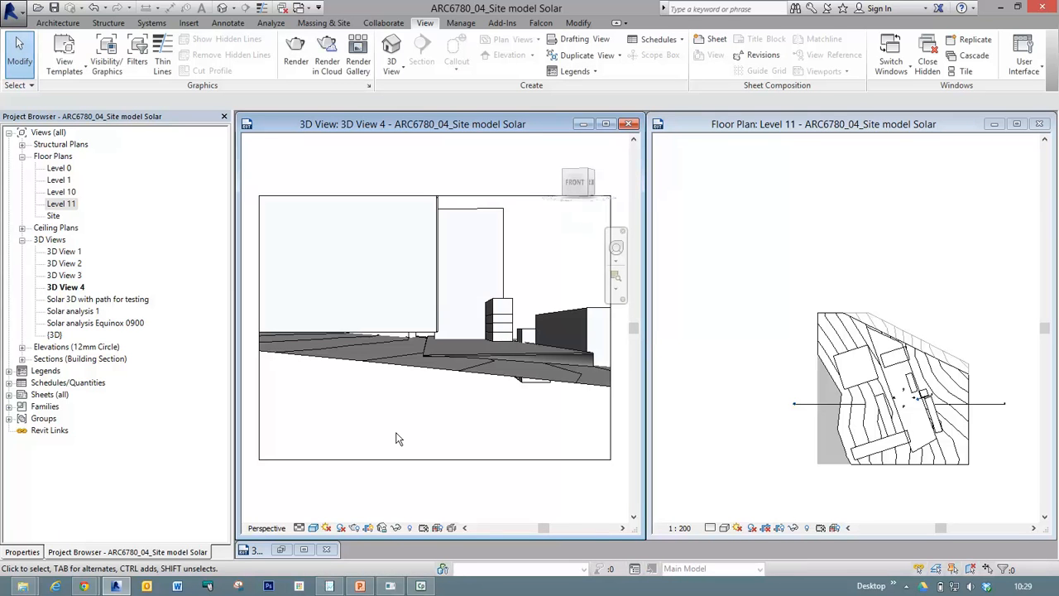
click(340, 528)
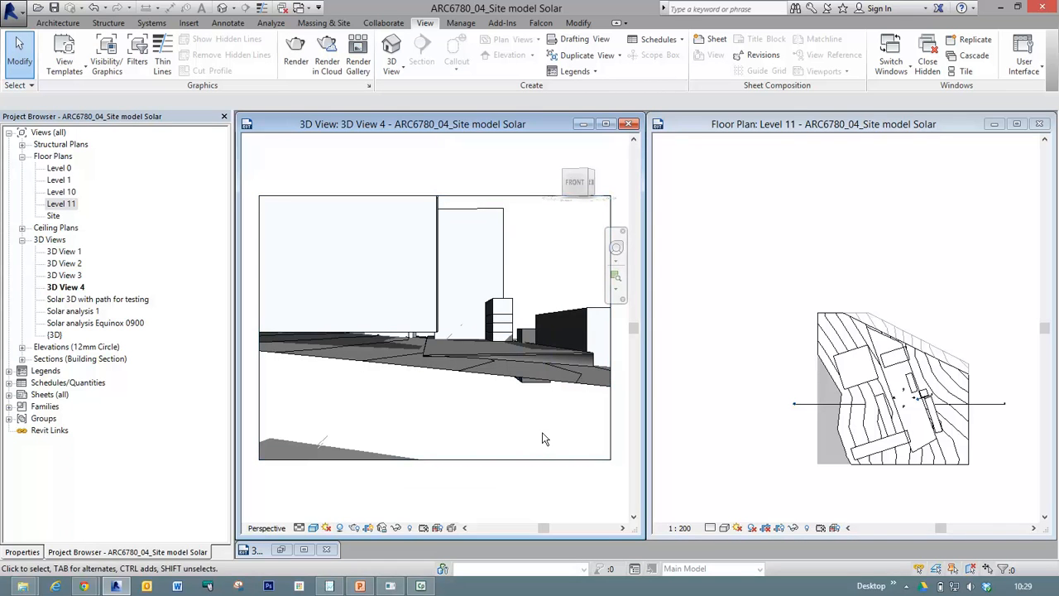
Select the camera of 3D View 4 by its crop boundary and move its eye farther southeast of the site in the Level 11 plan.
click(852, 129)
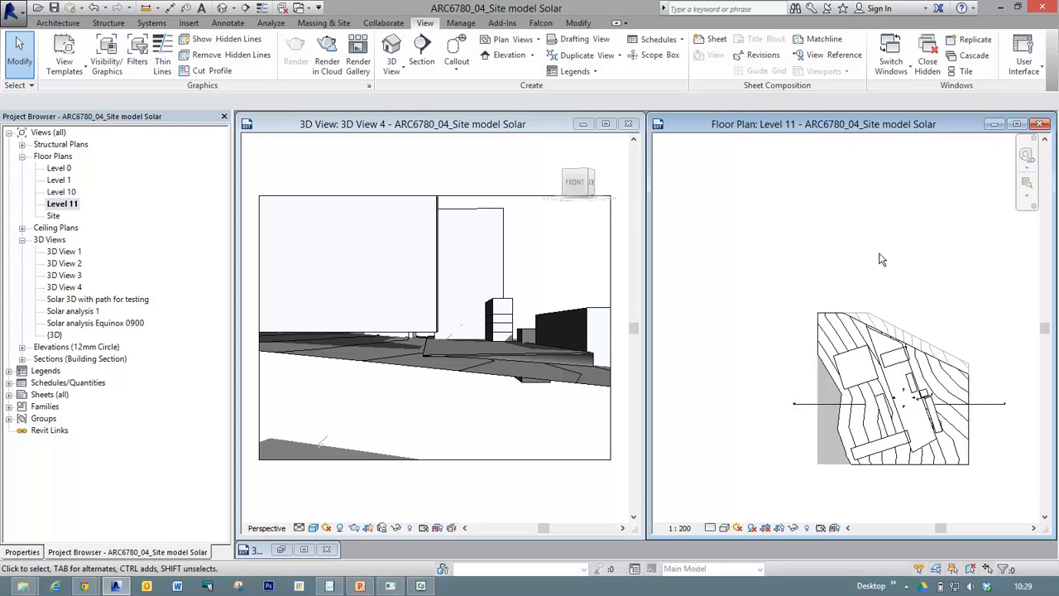
click(486, 147)
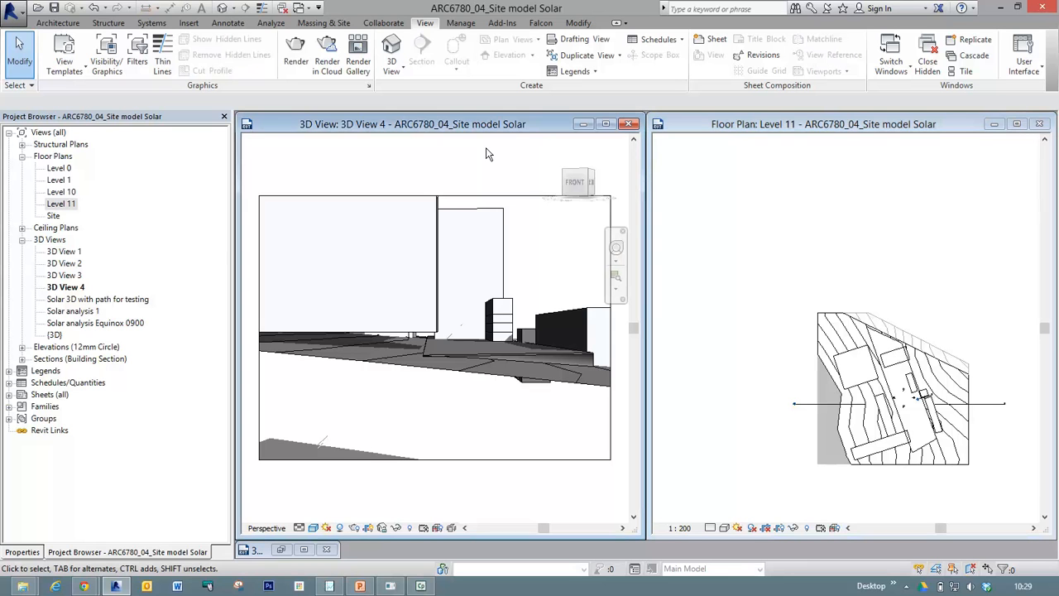
click(478, 199)
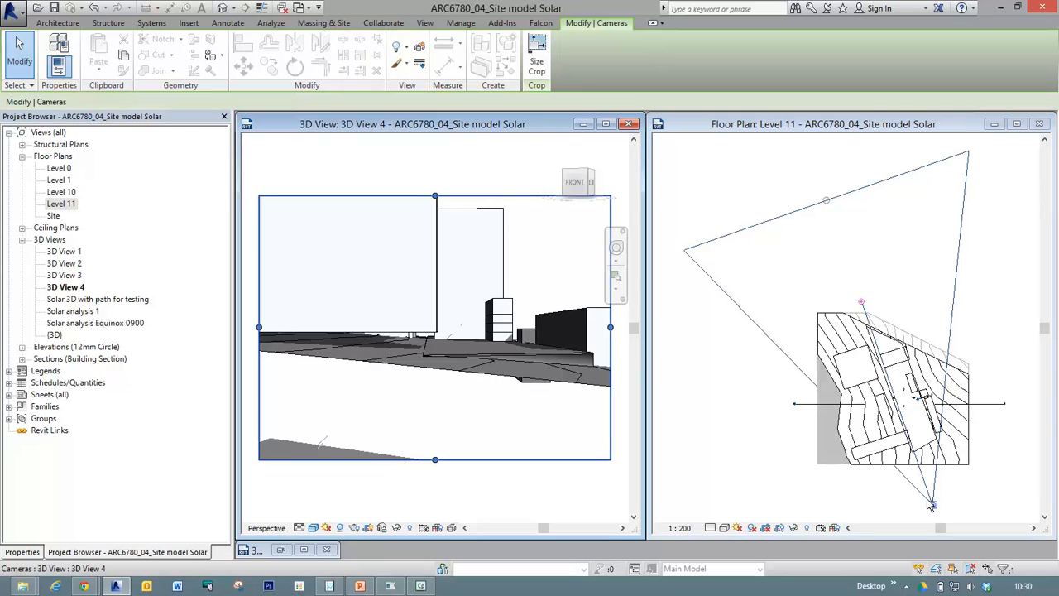
scroll(745, 347, down, 3)
scroll(558, 314, up, 1)
scroll(558, 313, up, 1)
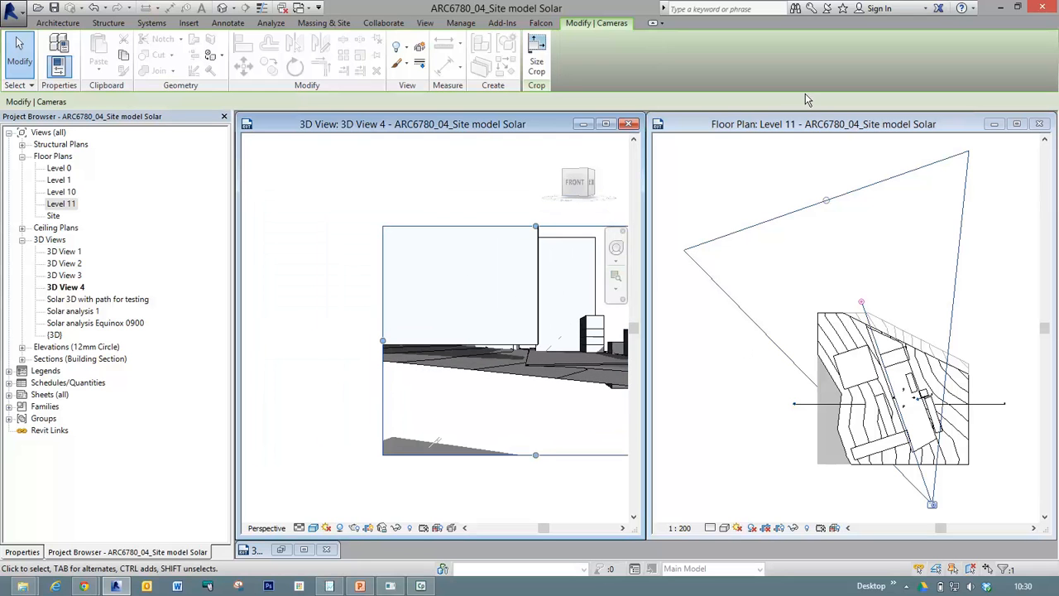
click(770, 125)
scroll(792, 320, down, 2)
scroll(792, 320, down, 1)
drag(874, 426, 902, 470)
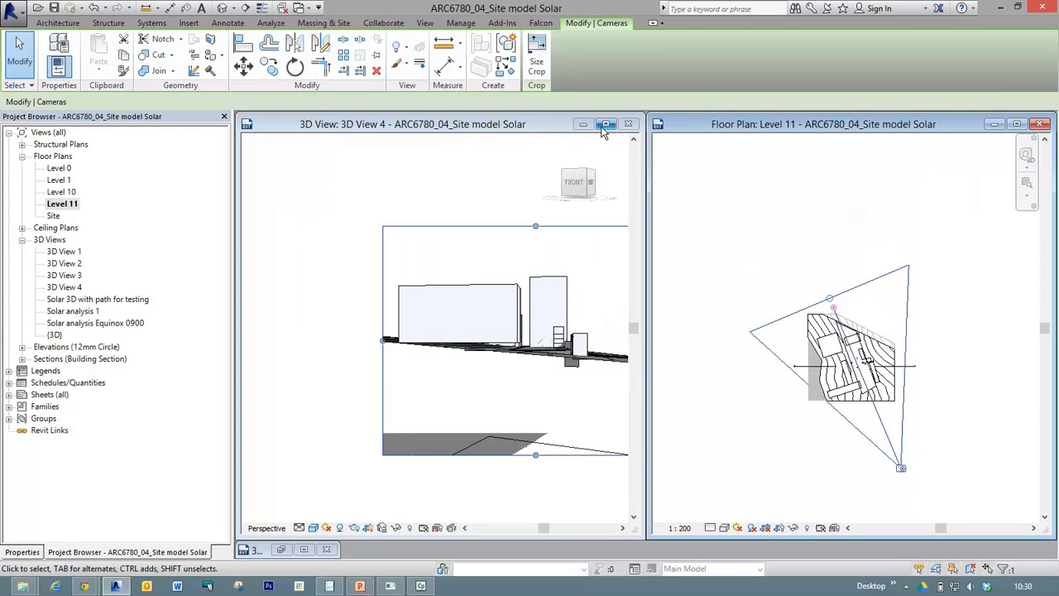
click(507, 193)
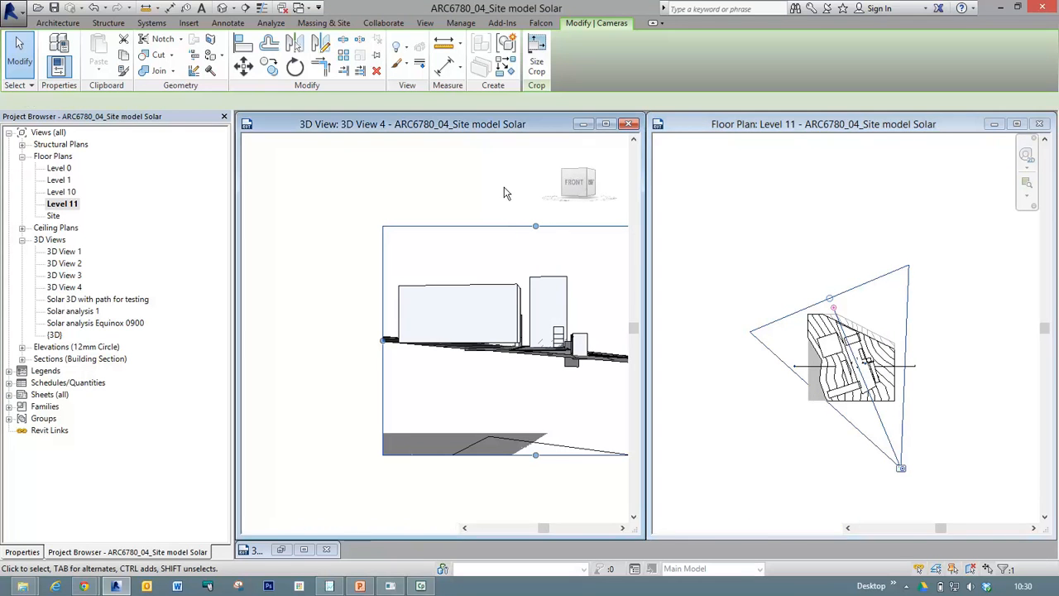
middle_drag(506, 192, 395, 188)
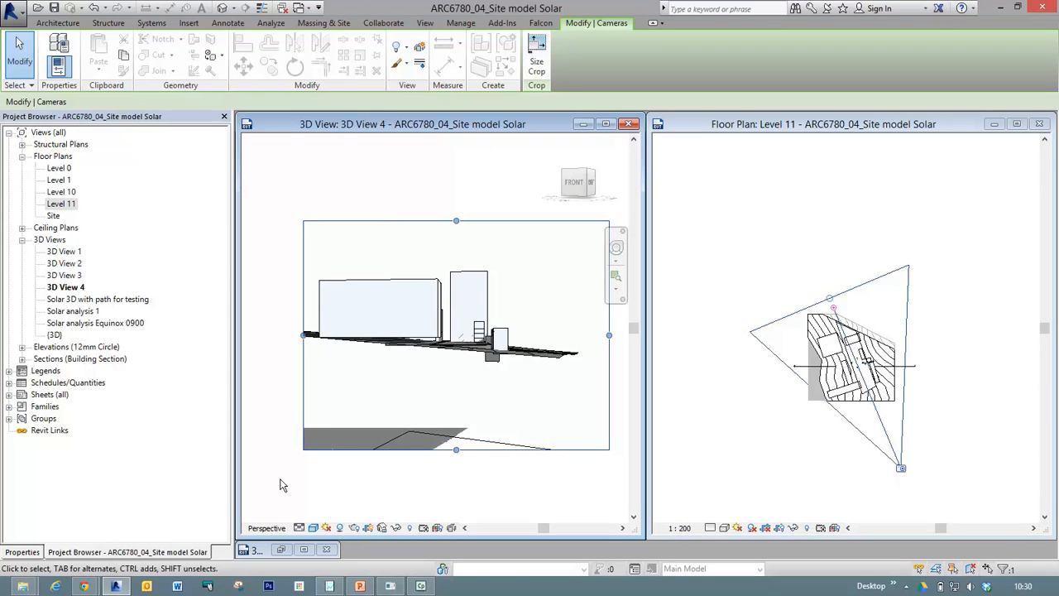
Try a shallower far clip for the 3D View 4 camera in the Level 11 plan, then extend it well beyond the site's north side.
click(22, 552)
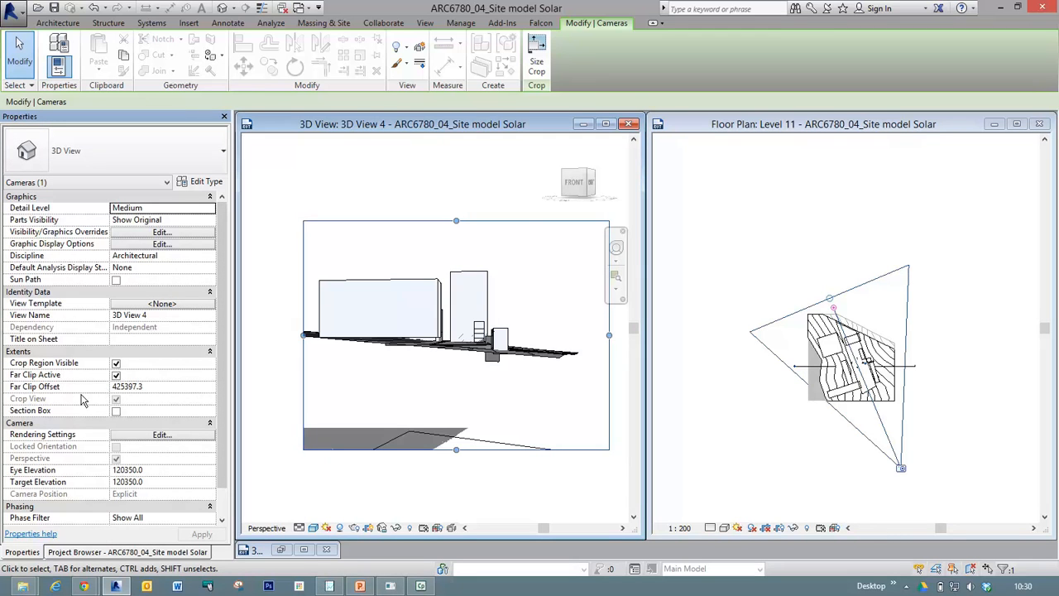
click(832, 304)
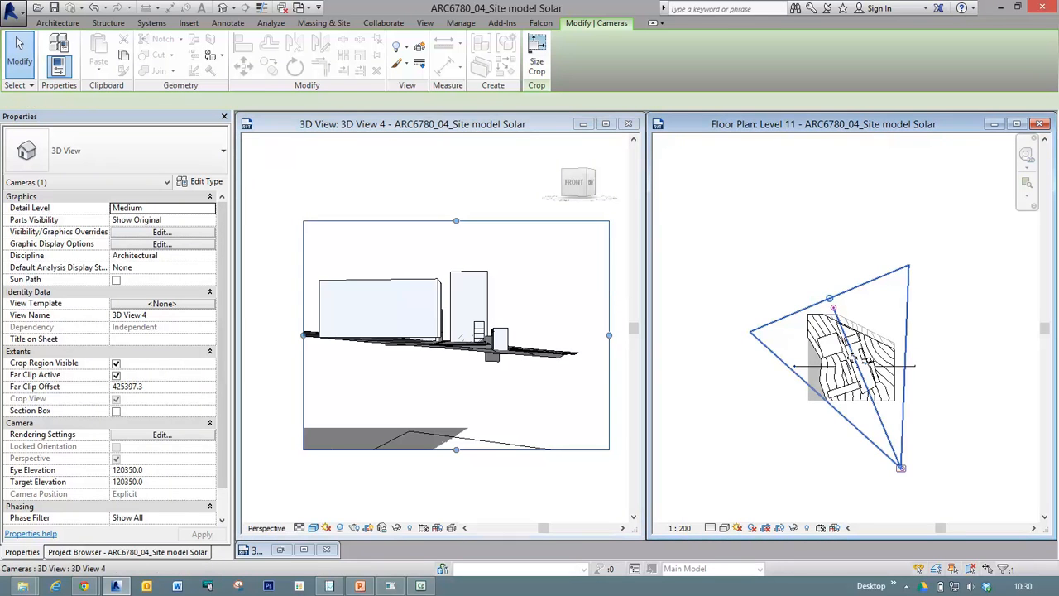
drag(830, 299, 857, 358)
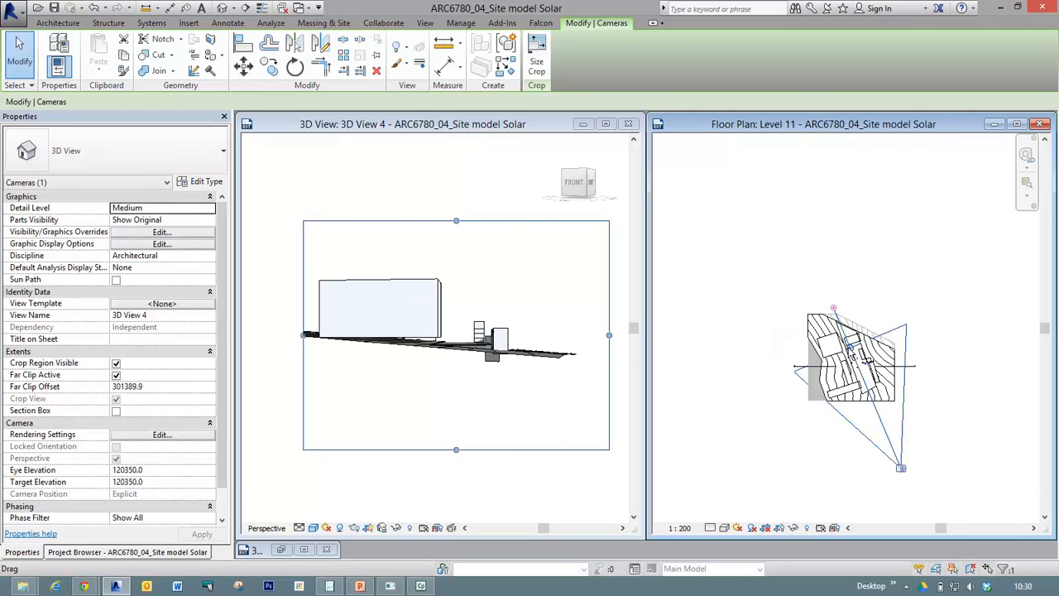
drag(851, 347, 814, 285)
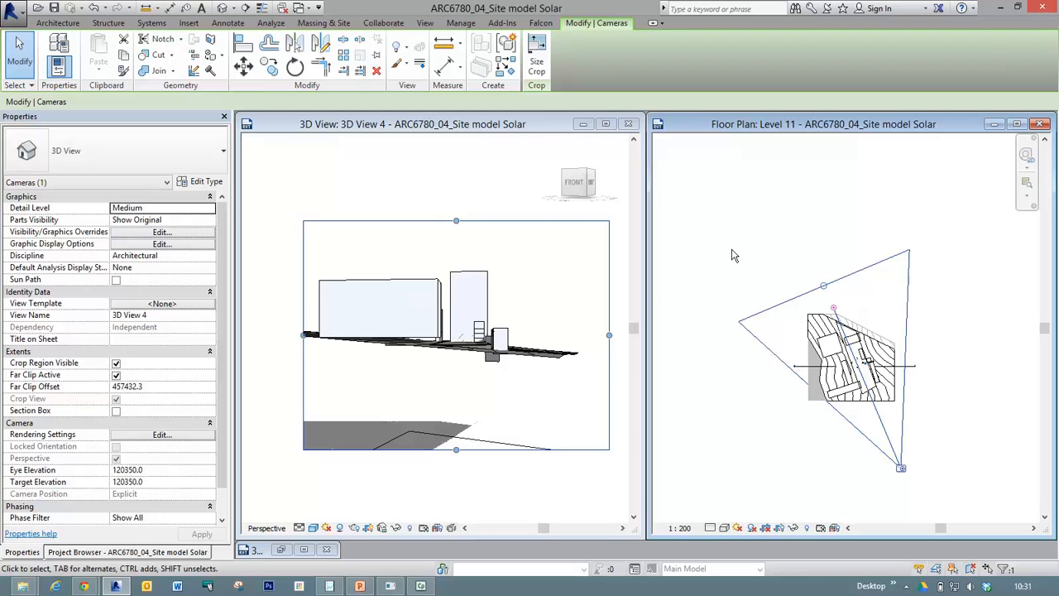
Set the camera's eye elevation to 160350 and orbit 3D View 4 to look down on the site masses from the southeast.
key(BackSpace)
text(6)
click(121, 470)
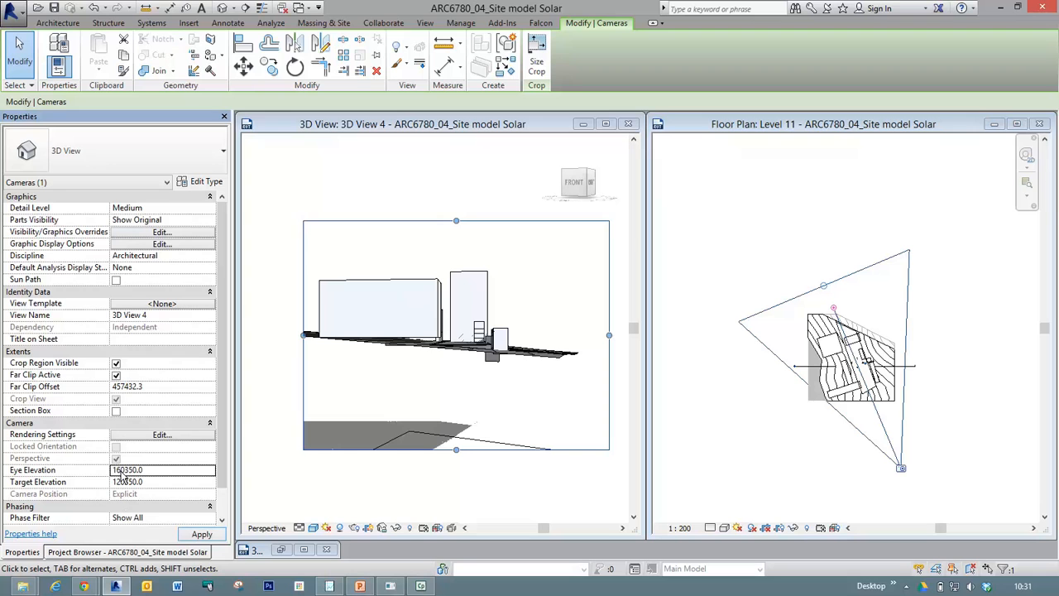
click(203, 536)
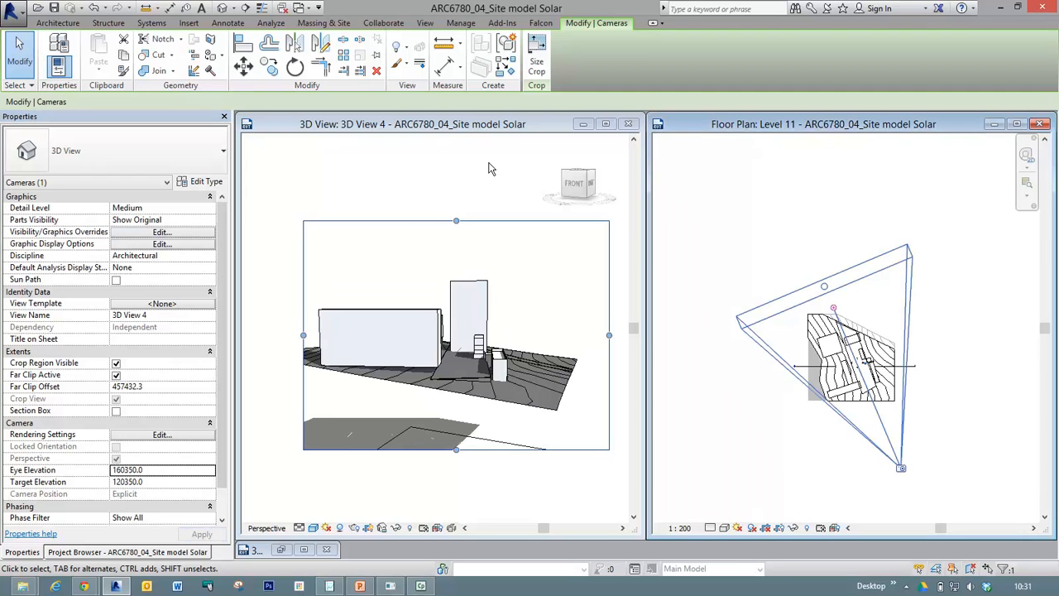
click(501, 129)
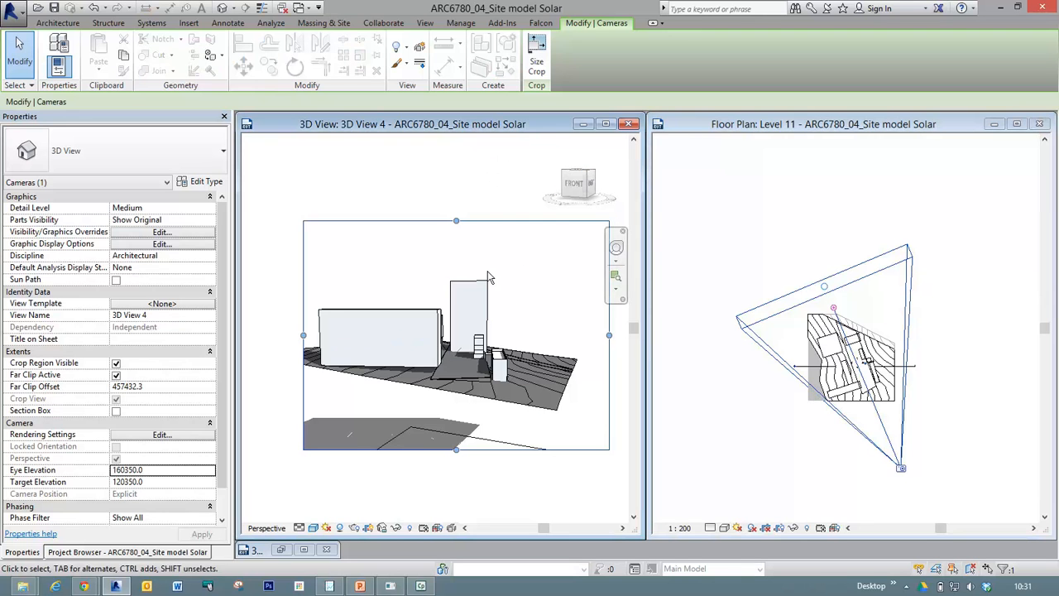
shift+middle_drag(439, 364, 347, 187)
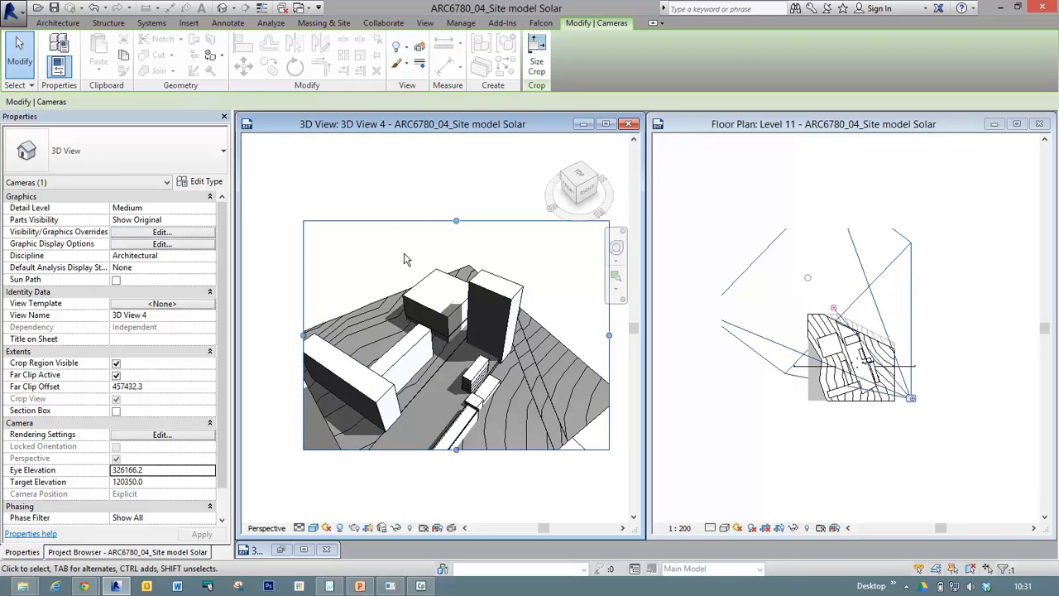
Resize the crop region of 3D View 4 to frame the whole site and the shadow beside it.
scroll(403, 274, down, 1)
scroll(412, 286, down, 2)
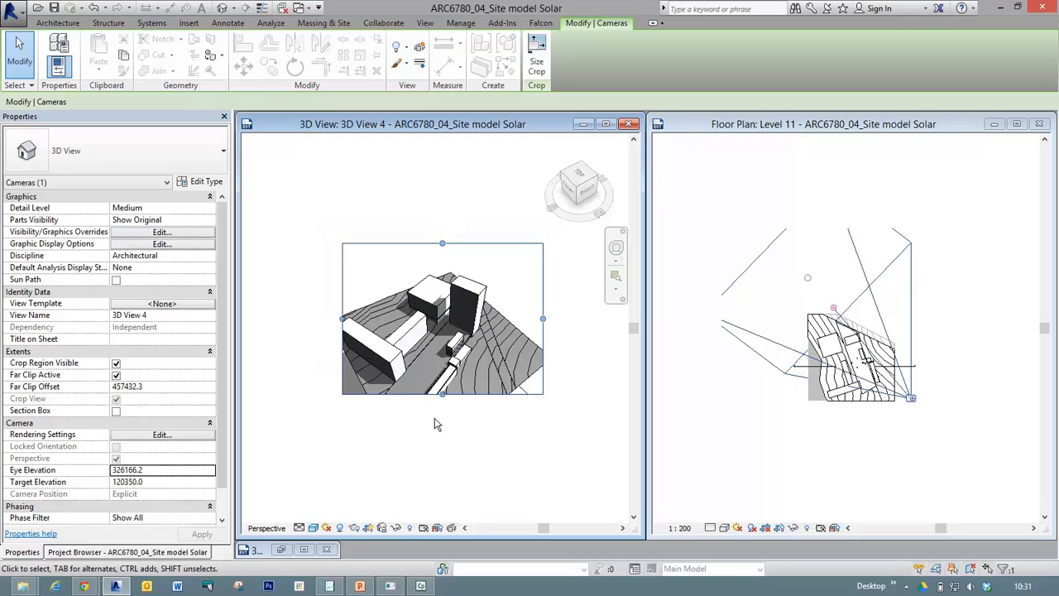
drag(442, 395, 442, 444)
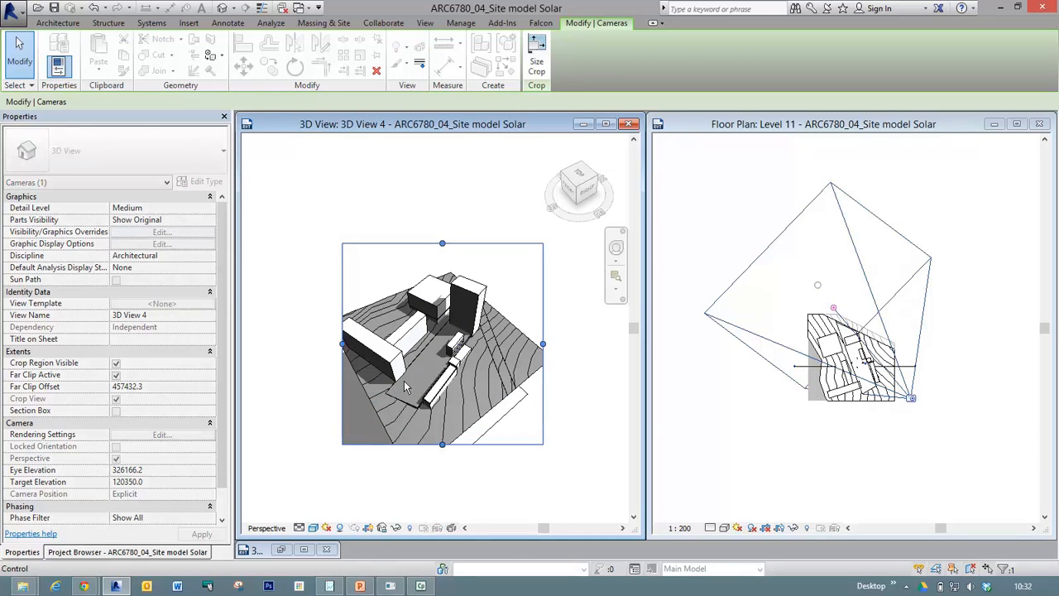
drag(345, 347, 312, 352)
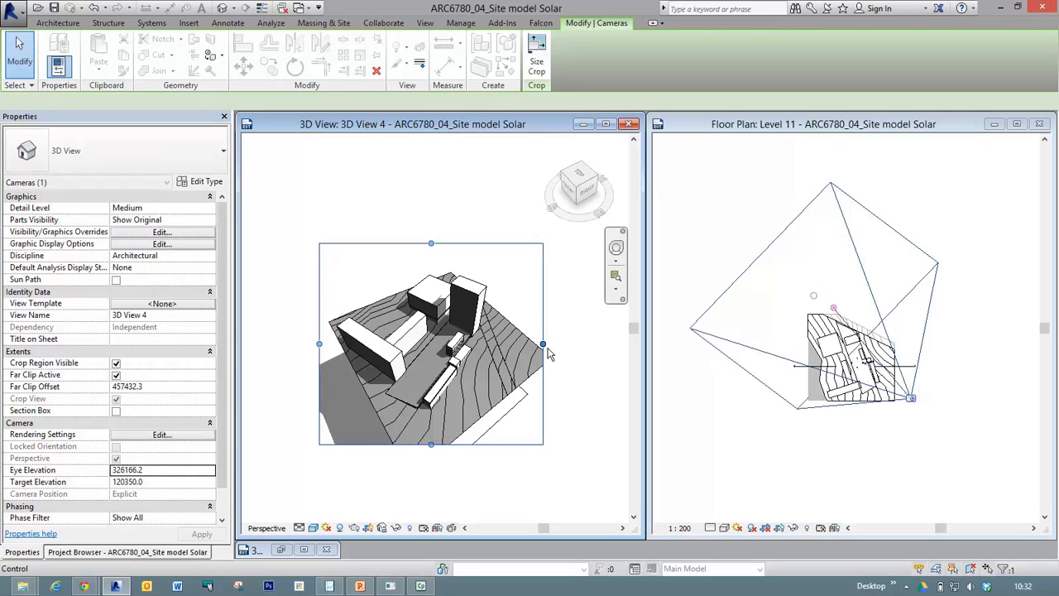
drag(544, 343, 567, 346)
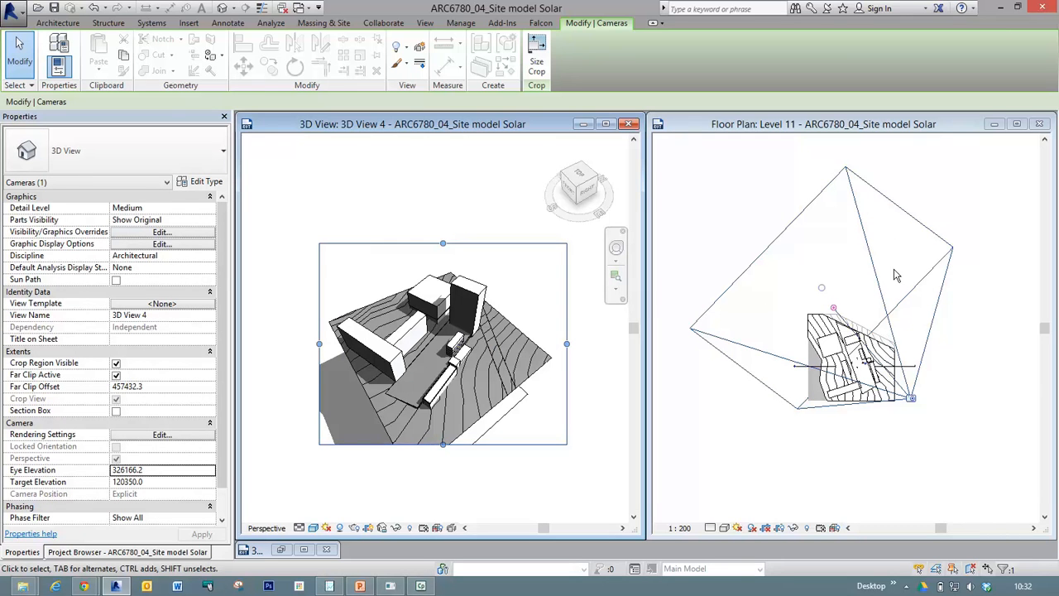
drag(568, 346, 511, 355)
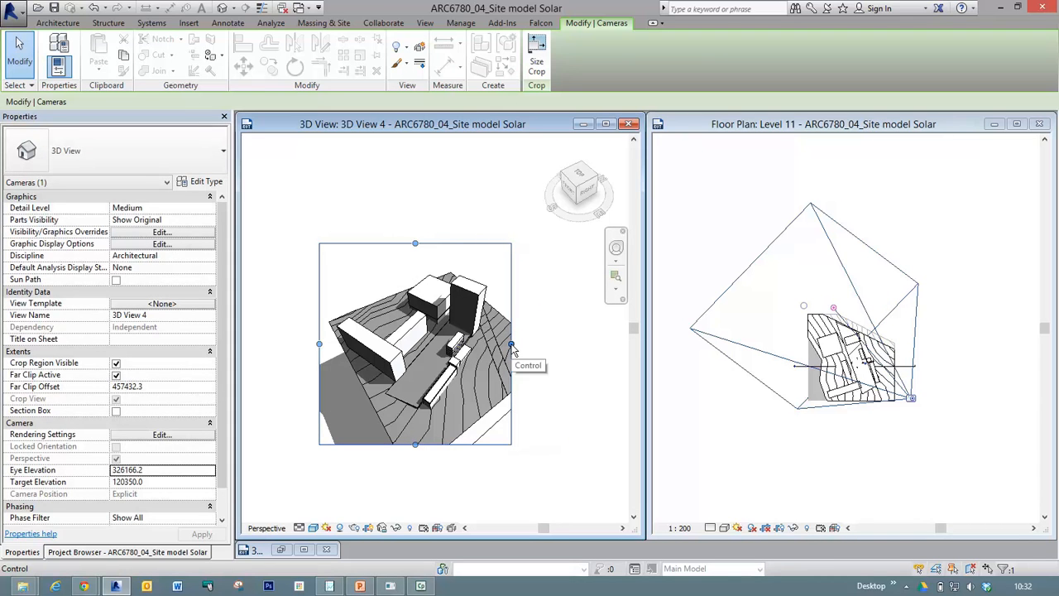
drag(512, 344, 497, 426)
drag(440, 461, 441, 488)
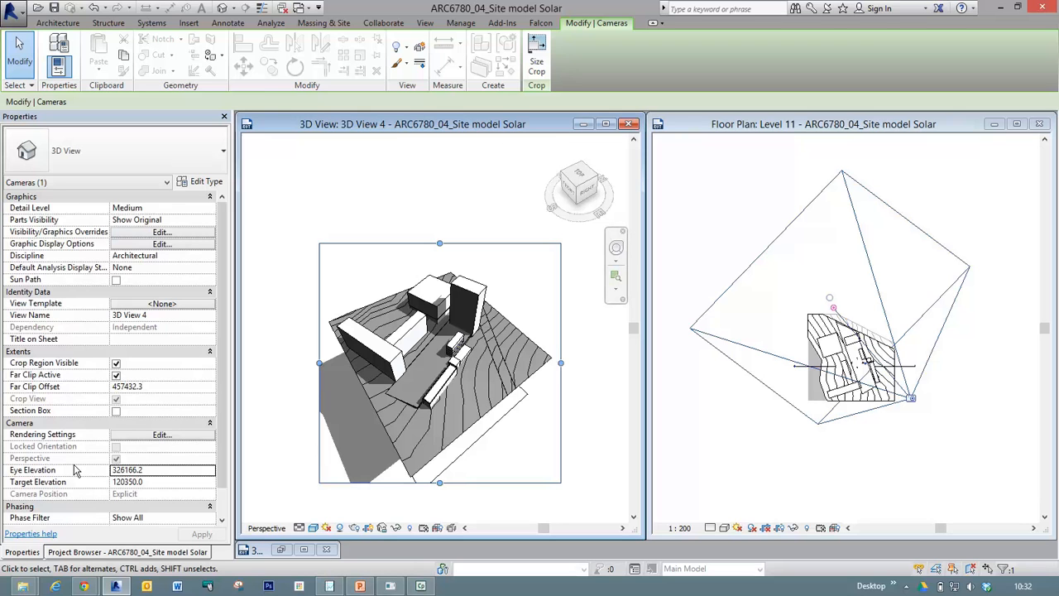
Rename 3D View 4 as "22 June solar study".
key(ctrl)
key(ctrl)
key(ctrl)
key(ctrl)
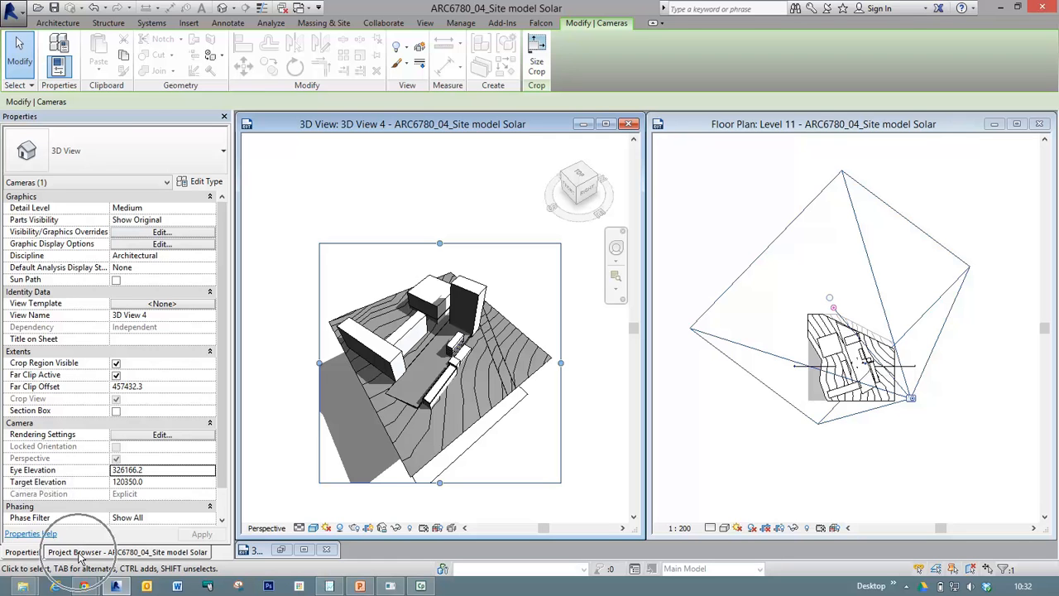
click(81, 552)
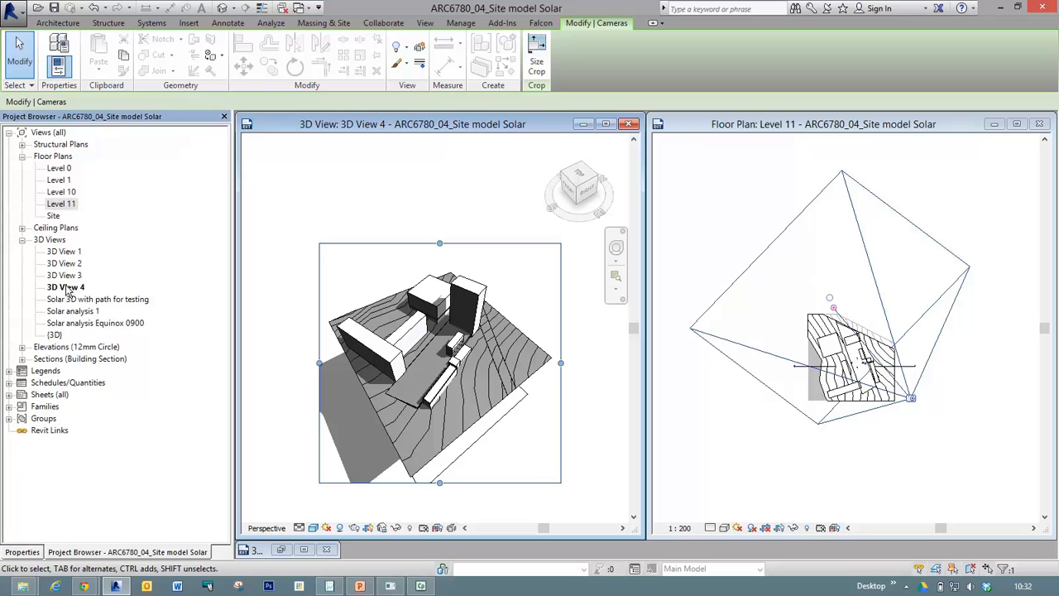
key(ctrl)
key(ctrl)
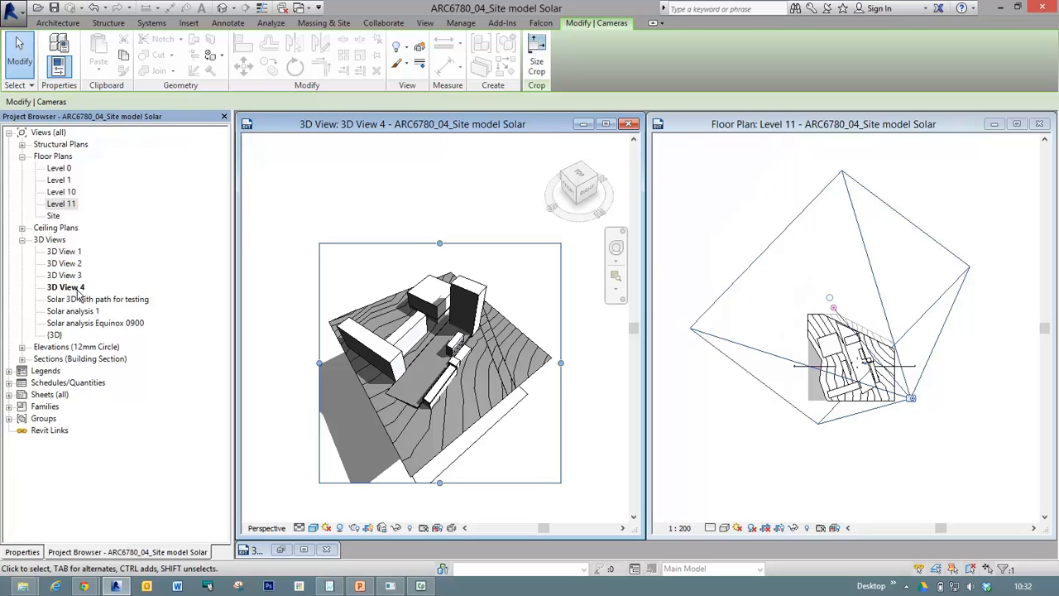
key(ctrl)
key(ctrl)
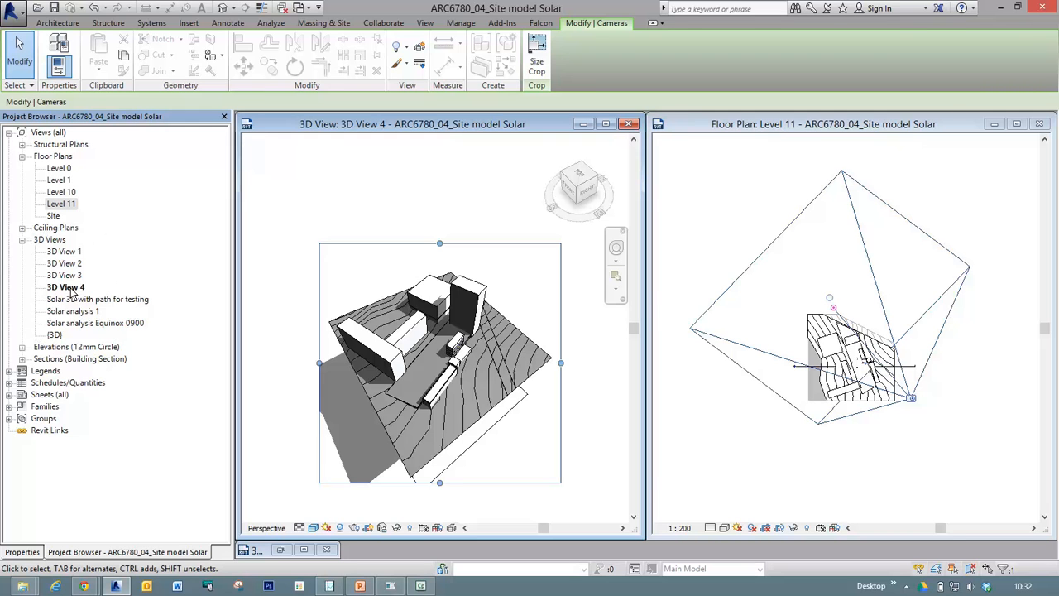
right_click(72, 288)
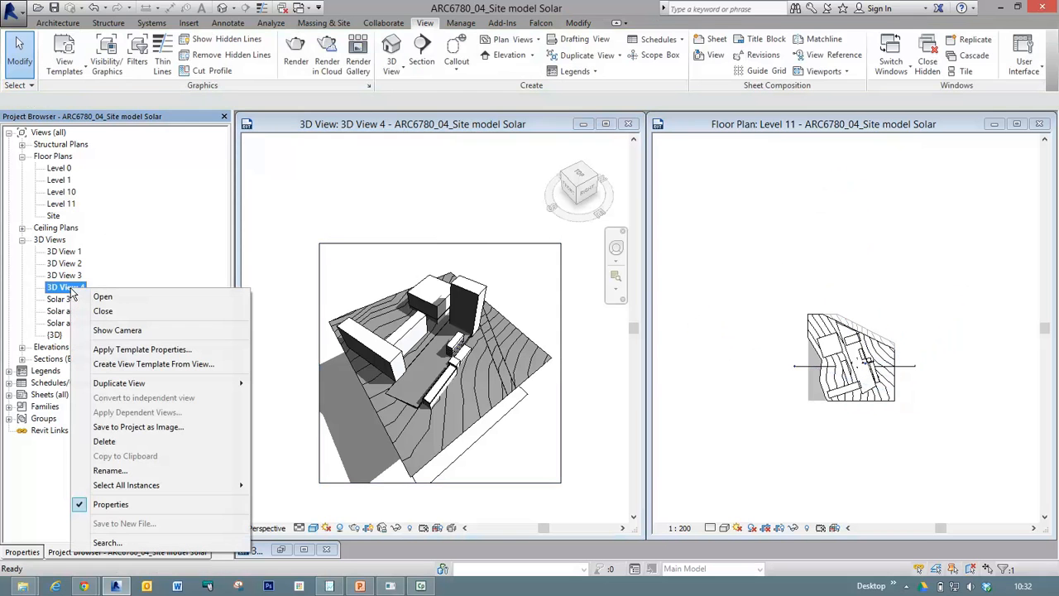
key(ctrl)
click(110, 471)
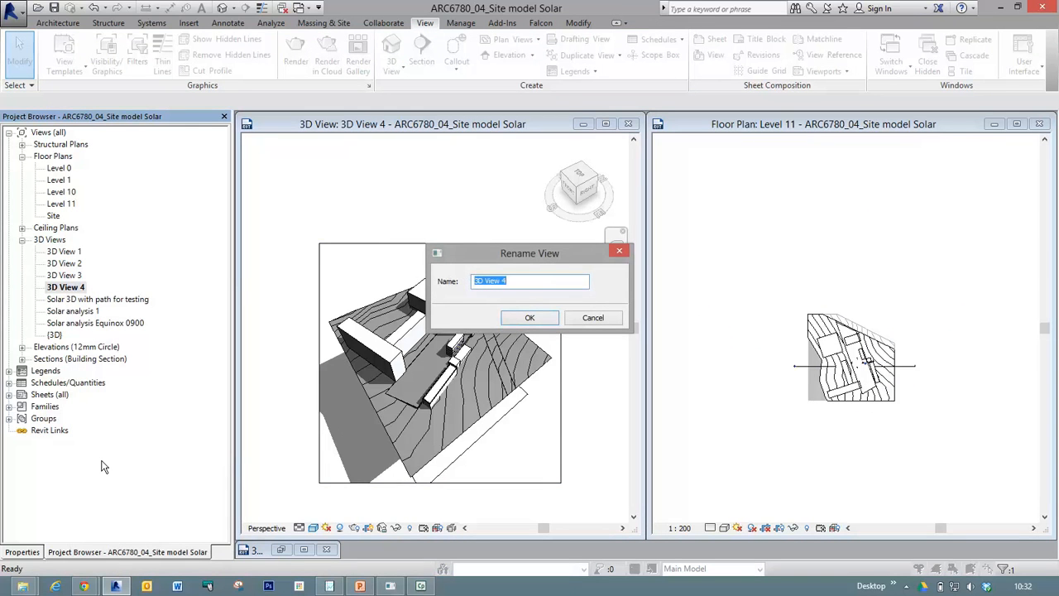
text(22)
click(528, 318)
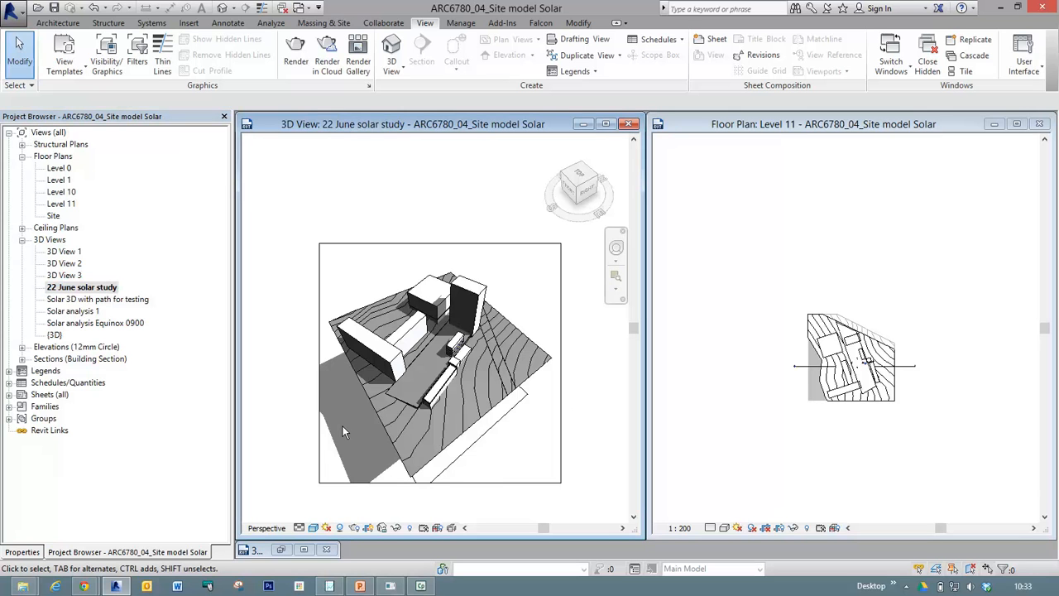
Select the chain of model lines outside the topography's near edge and hide those elements in the 22 June solar study view.
scroll(345, 432, up, 3)
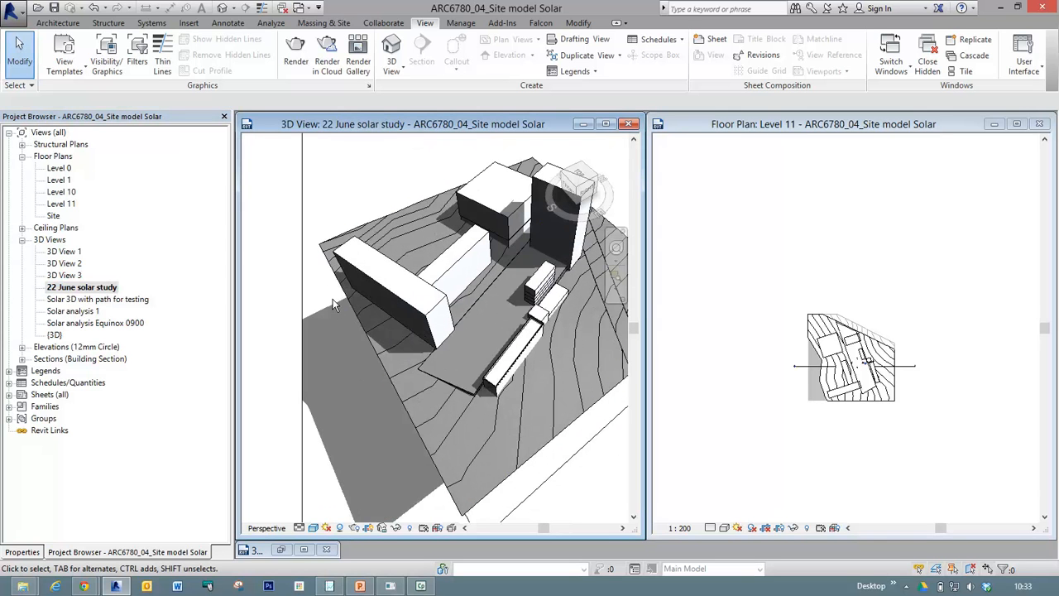
scroll(339, 404, down, 2)
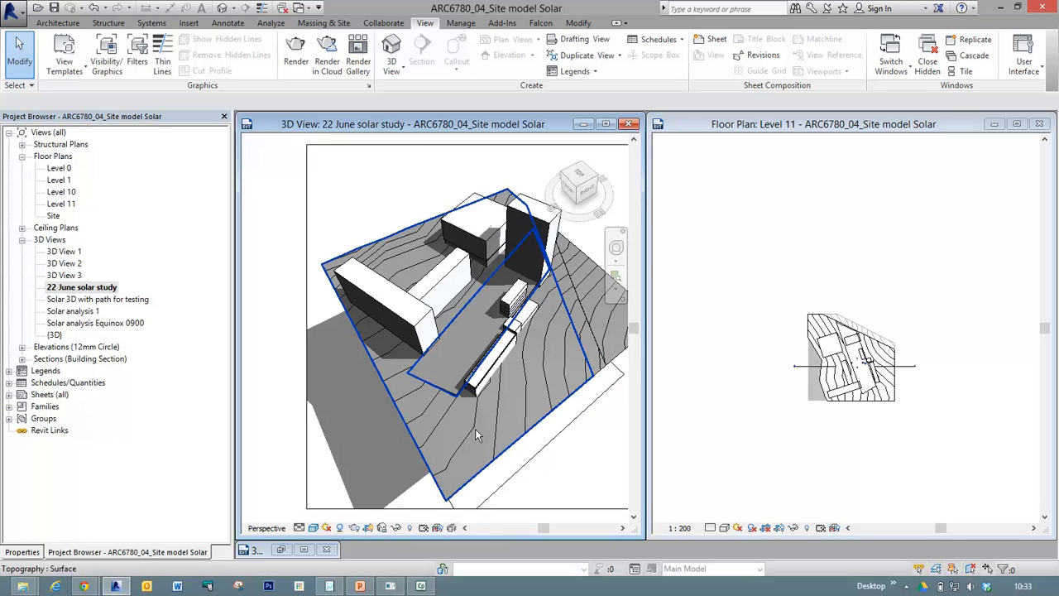
key(Tab)
click(556, 444)
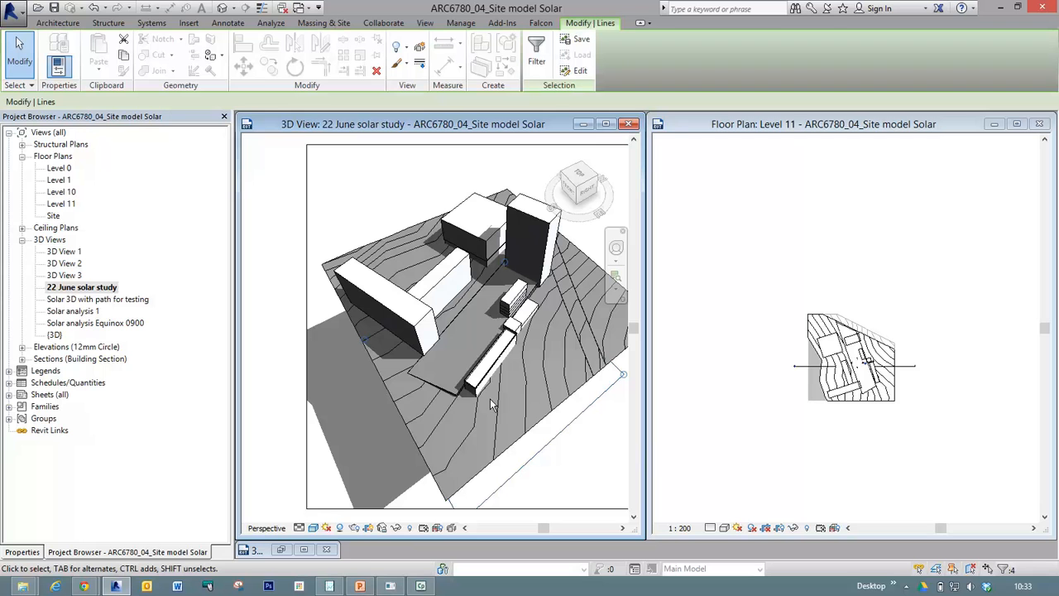
right_click(576, 416)
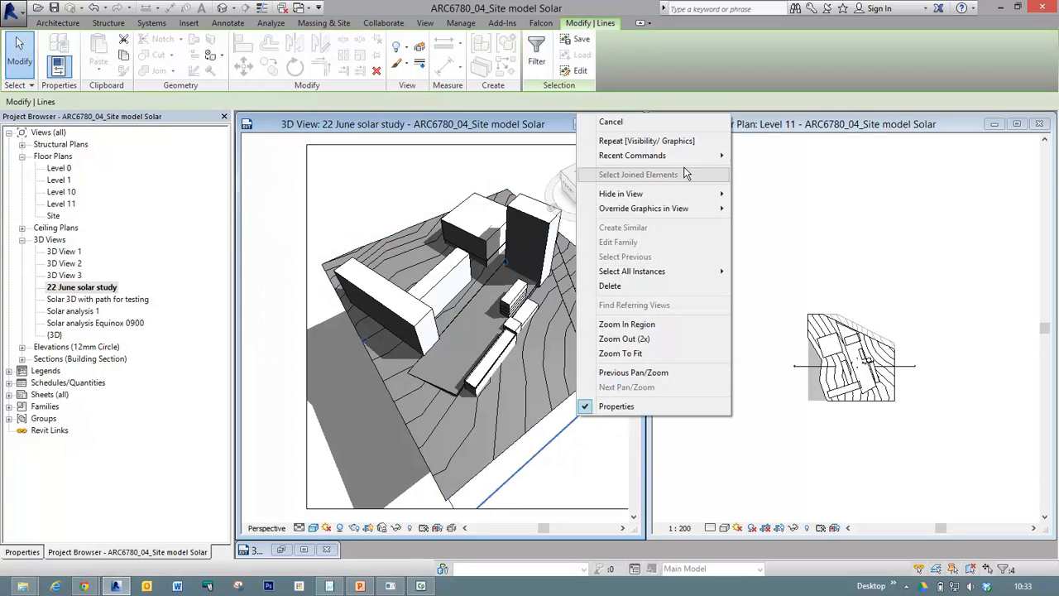
mouse_move(662, 192)
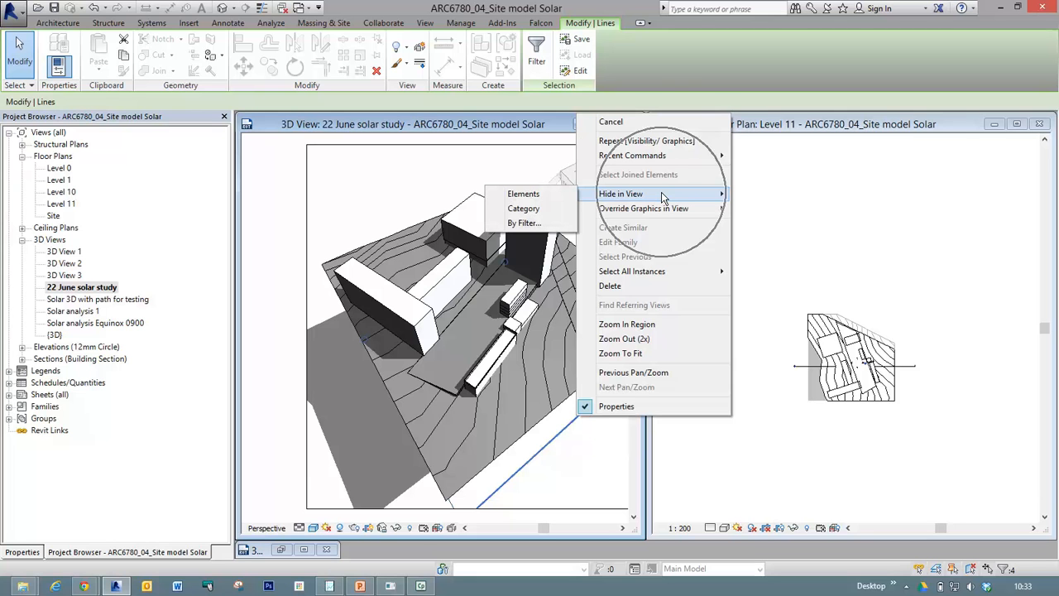
click(530, 197)
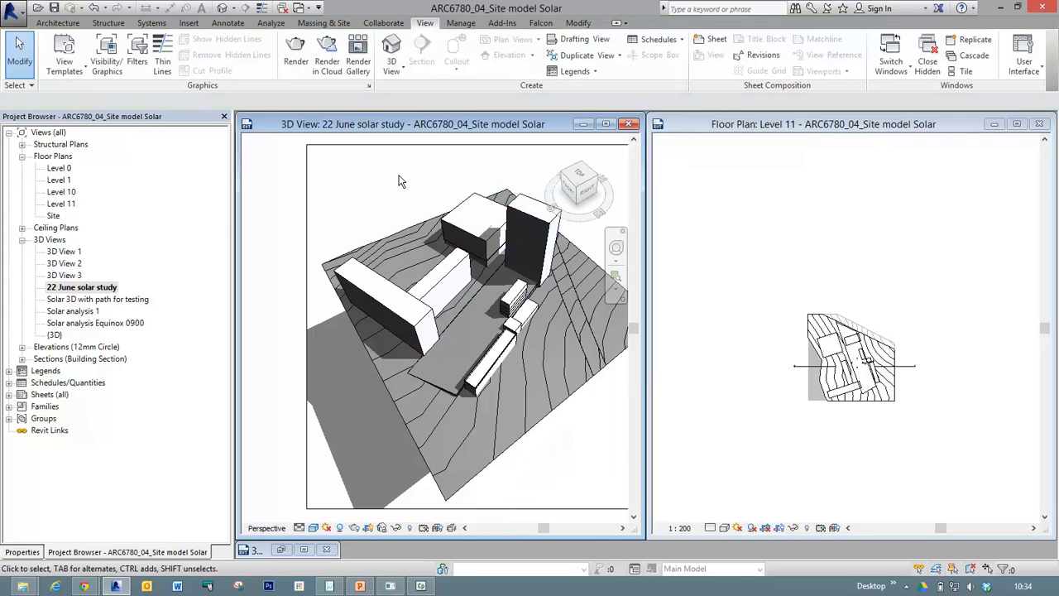
Reveal the hidden elements of the 22 June solar study view, inspect the hidden model lines and leave the reveal mode.
click(412, 530)
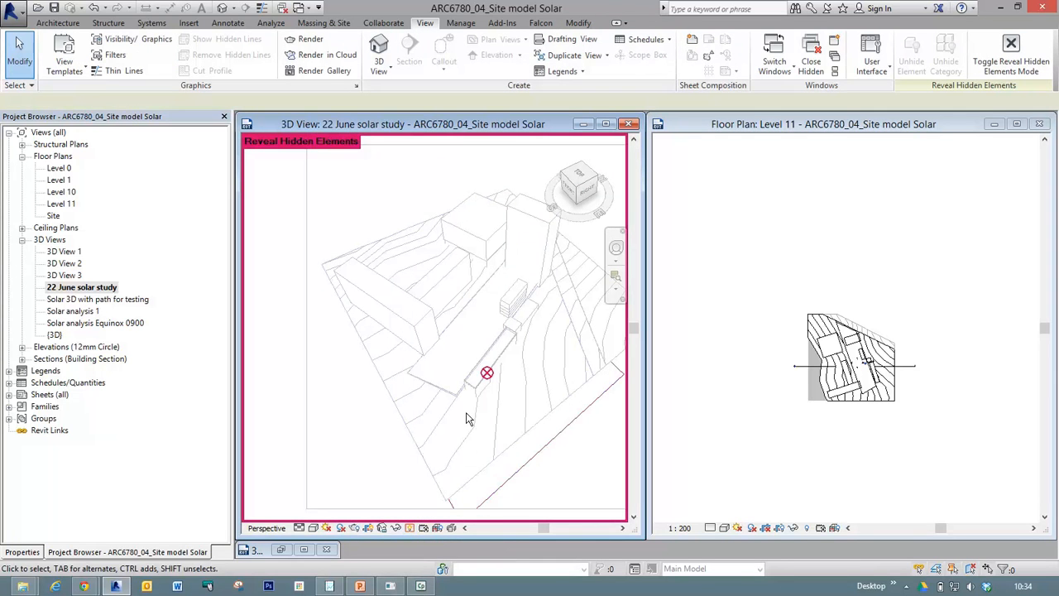
click(533, 457)
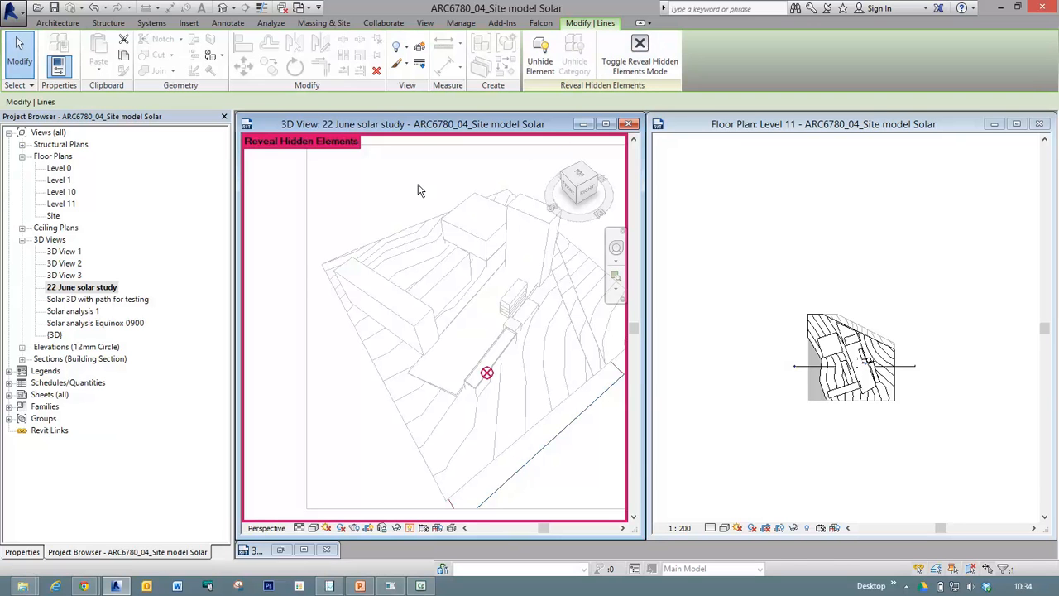
click(409, 528)
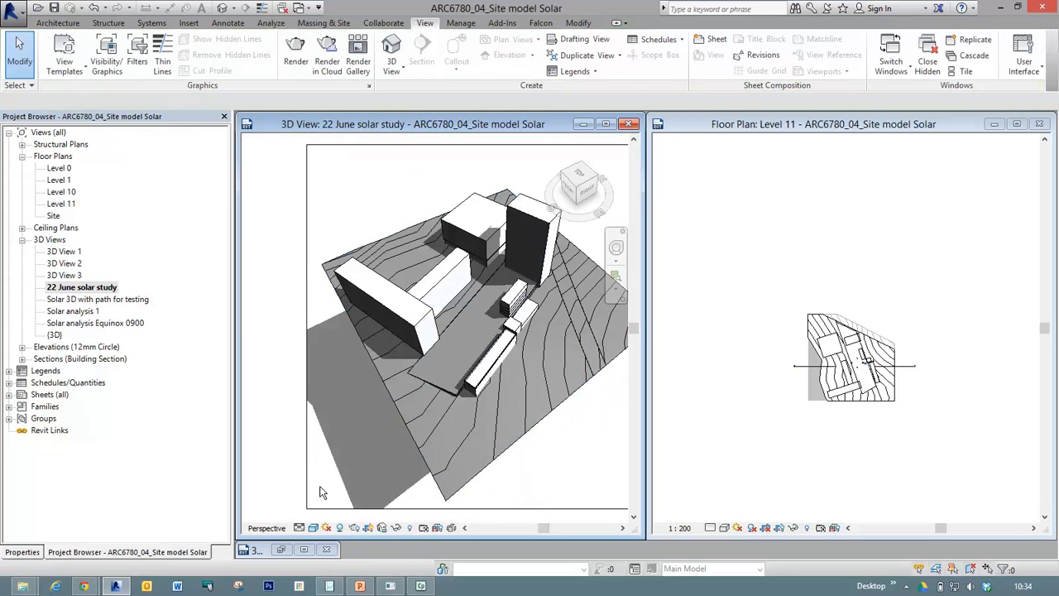
Turn off the ground plane in the 22 June solar study view's Lighting sun settings and accept the change.
scroll(383, 434, down, 2)
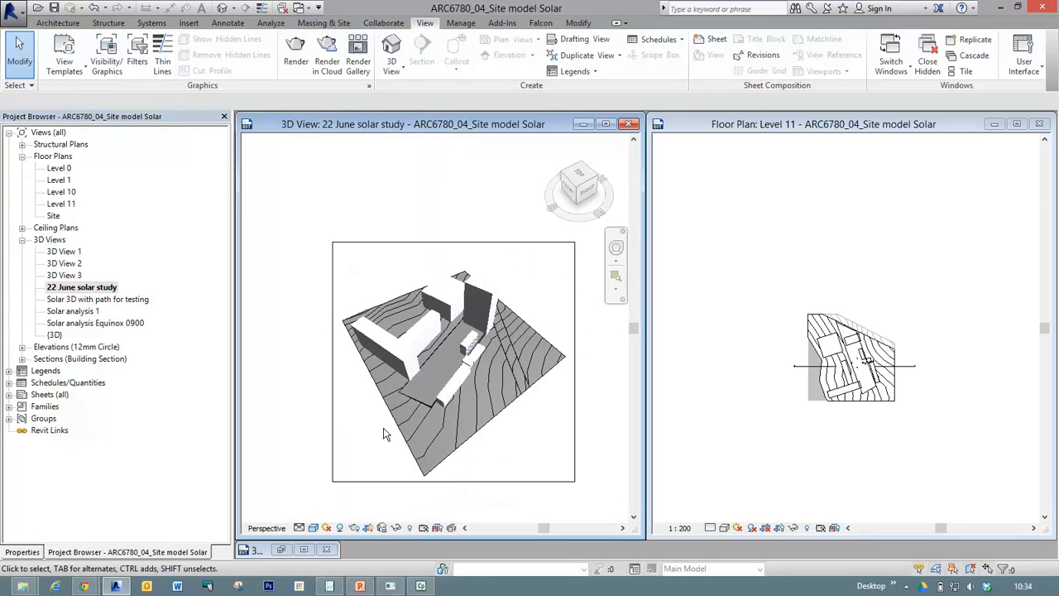
click(326, 527)
click(364, 482)
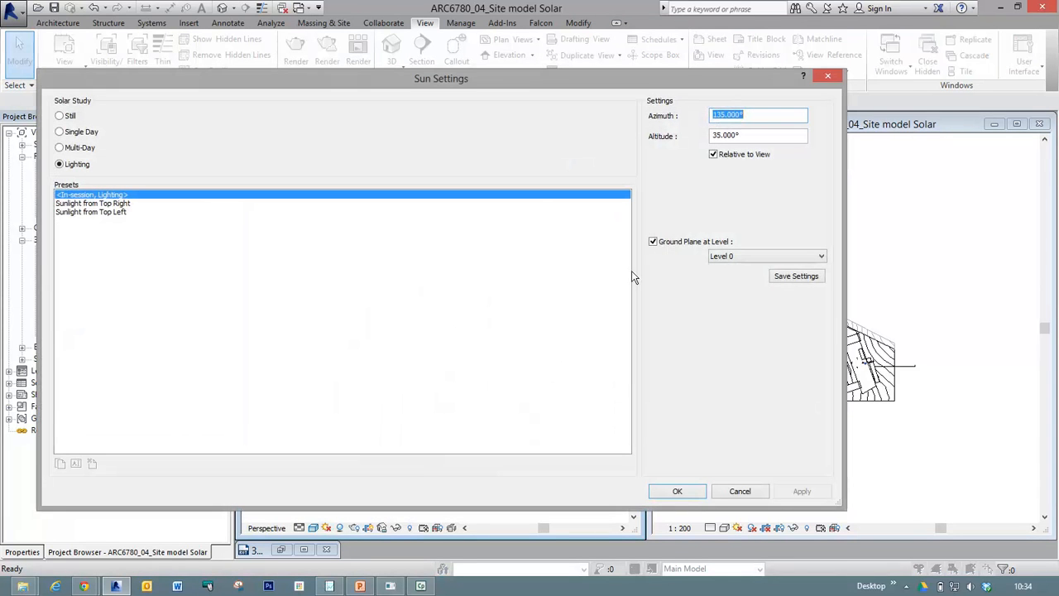
click(653, 242)
click(653, 243)
click(733, 258)
click(733, 259)
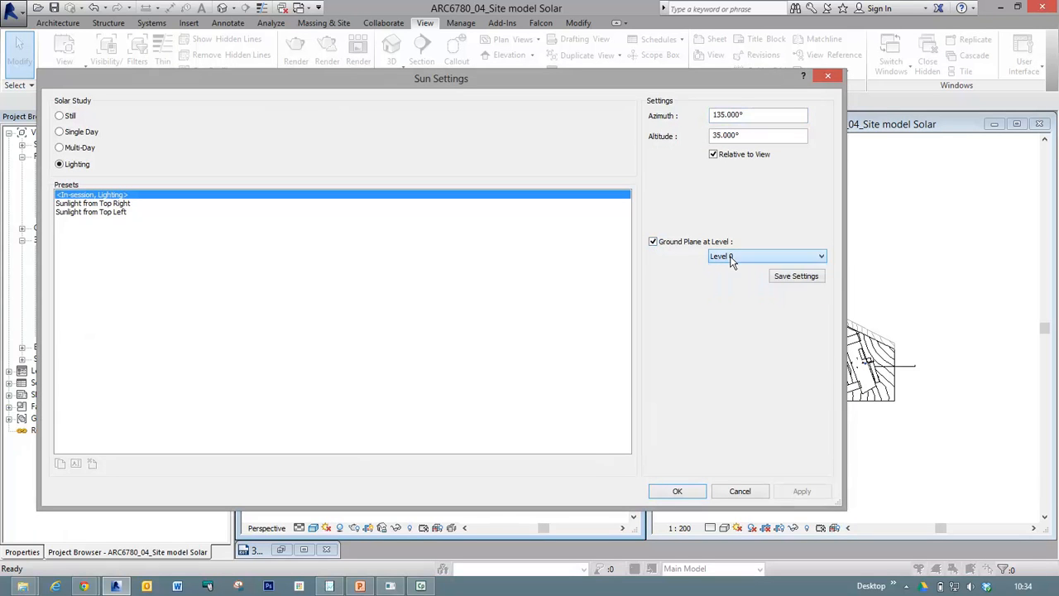
click(652, 242)
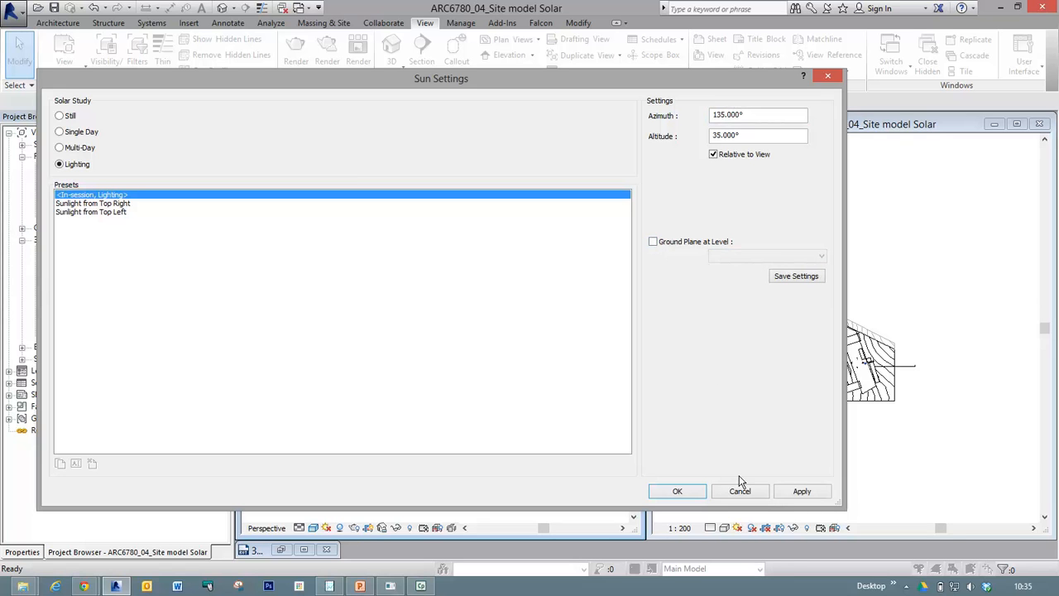
click(793, 491)
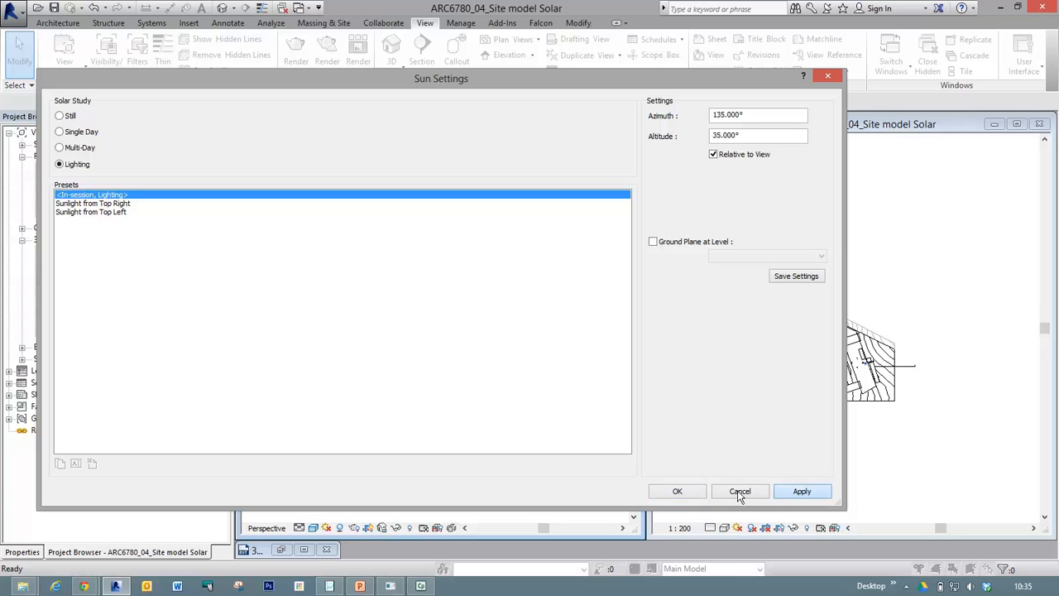
click(677, 492)
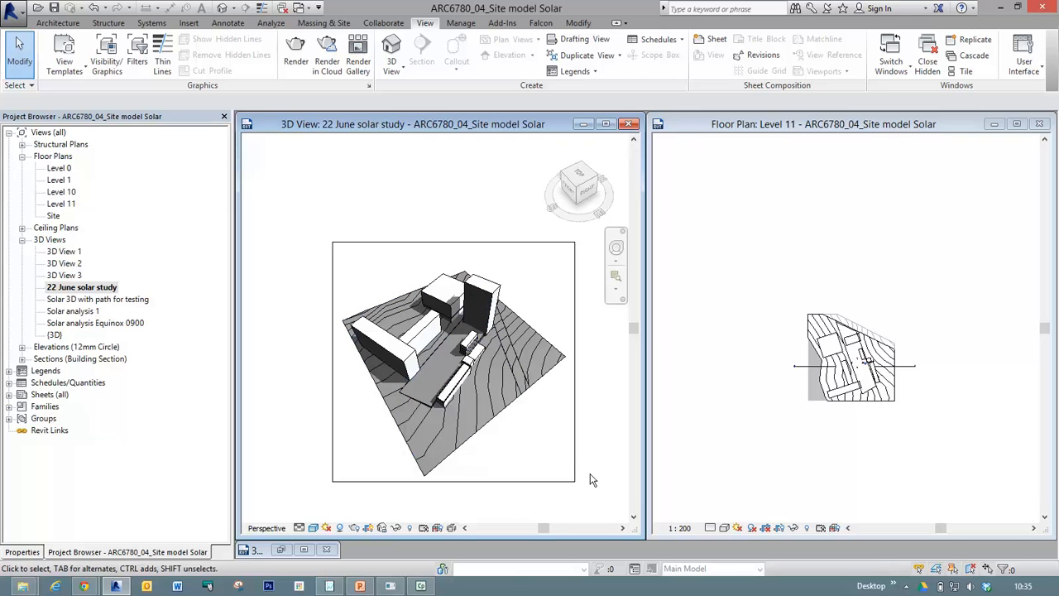
Switch the view's sun settings to a Single Day solar study and set its date to 22/06/2010.
click(328, 528)
click(364, 481)
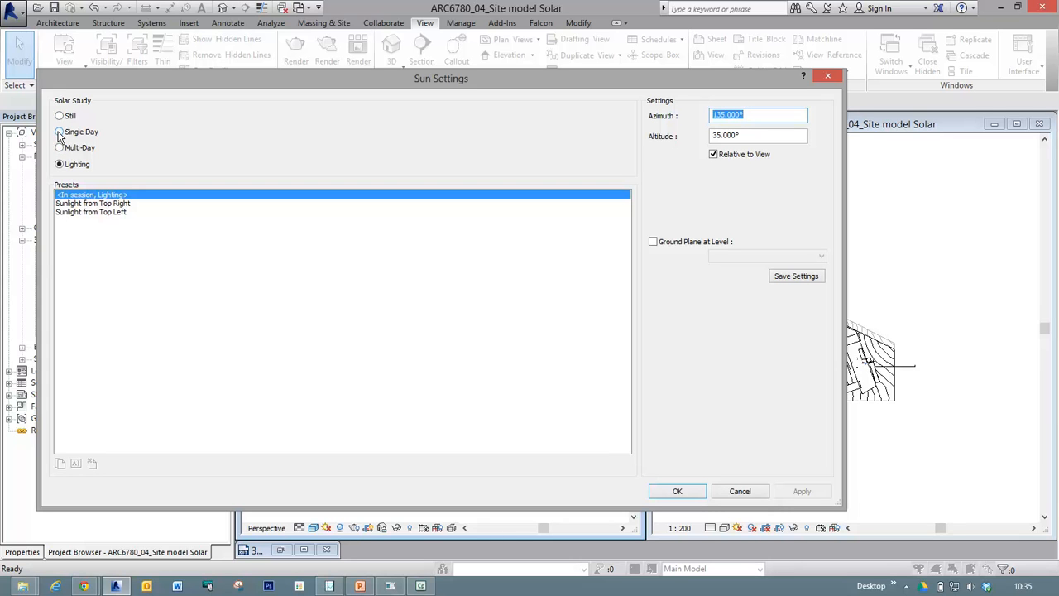
click(60, 132)
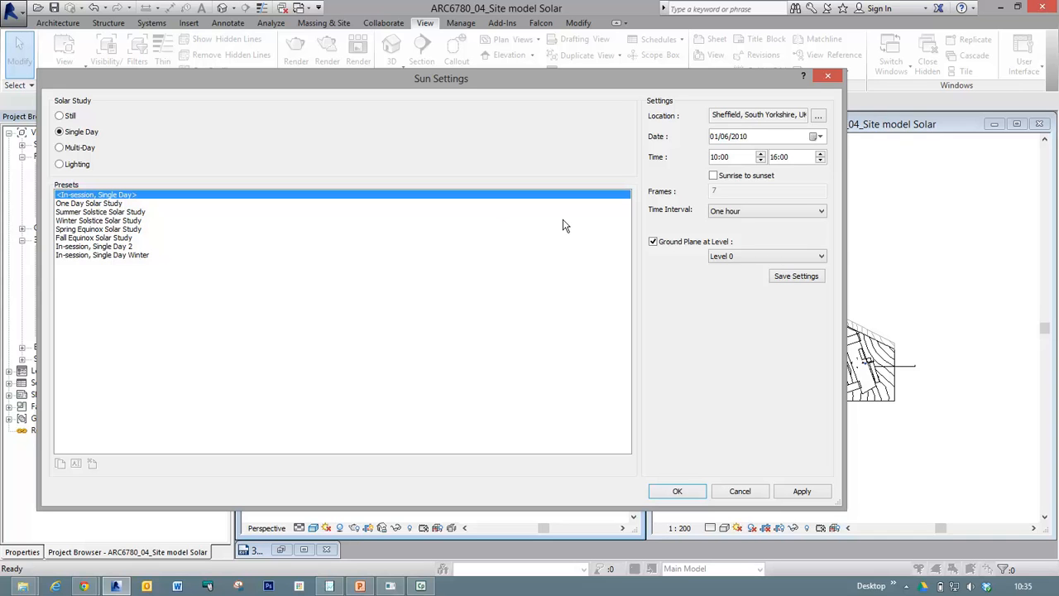
click(715, 139)
click(817, 138)
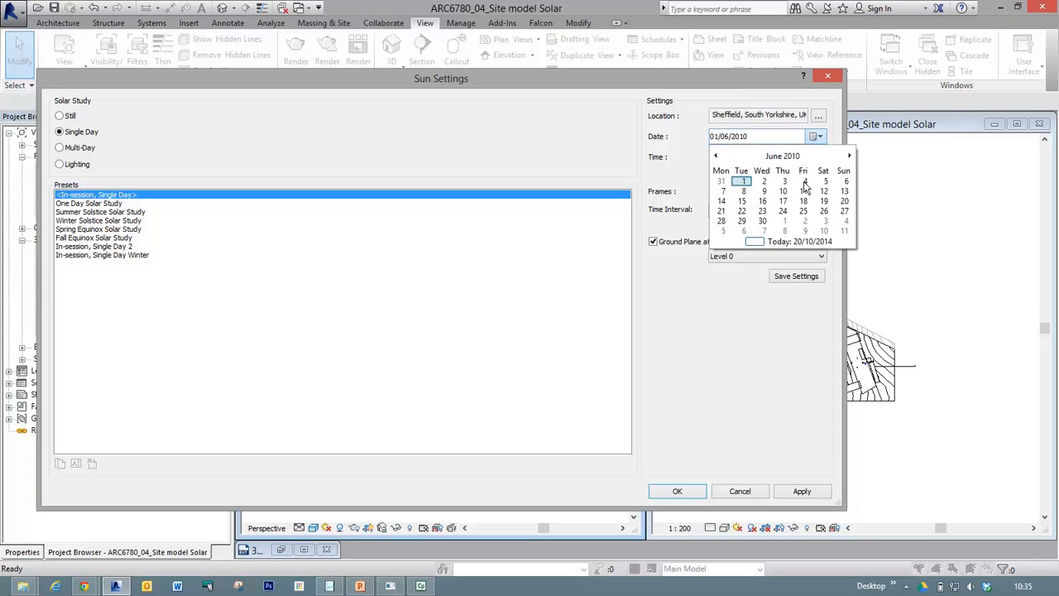
click(742, 212)
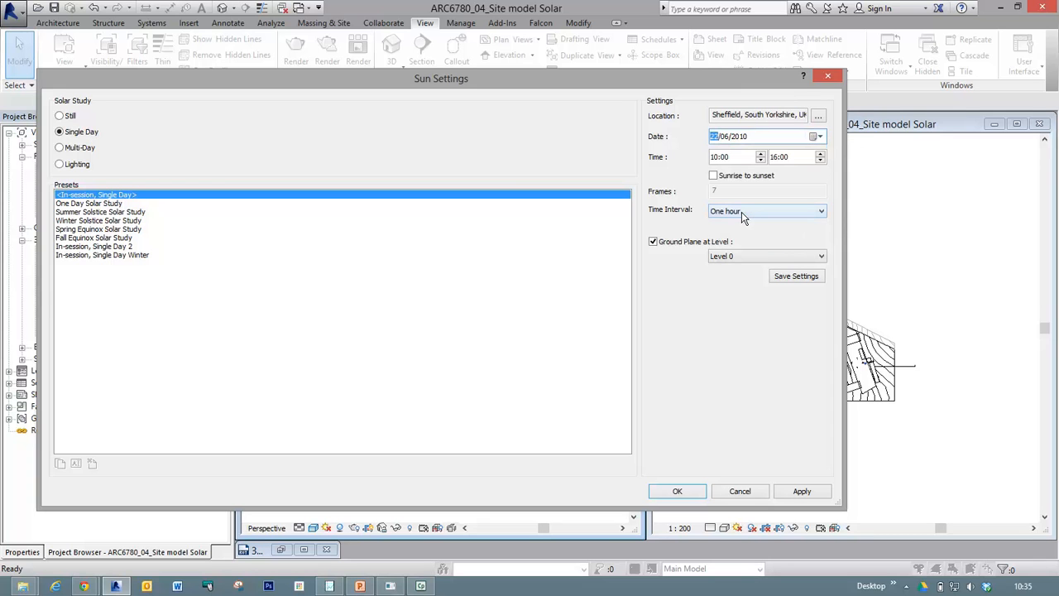
Set the single-day study's time range from 09:00 to 22:00.
click(713, 157)
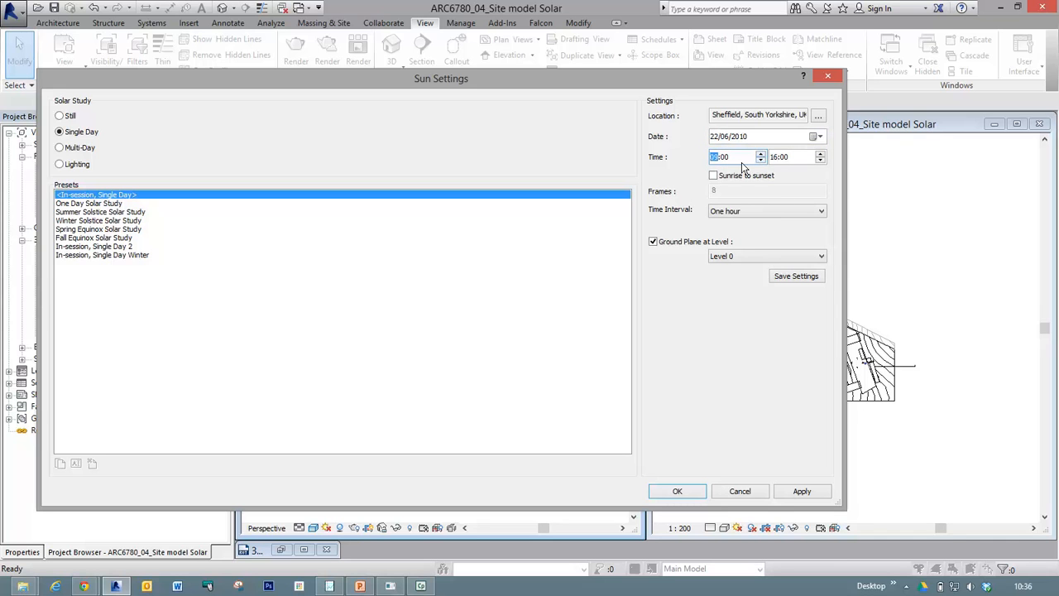
click(776, 158)
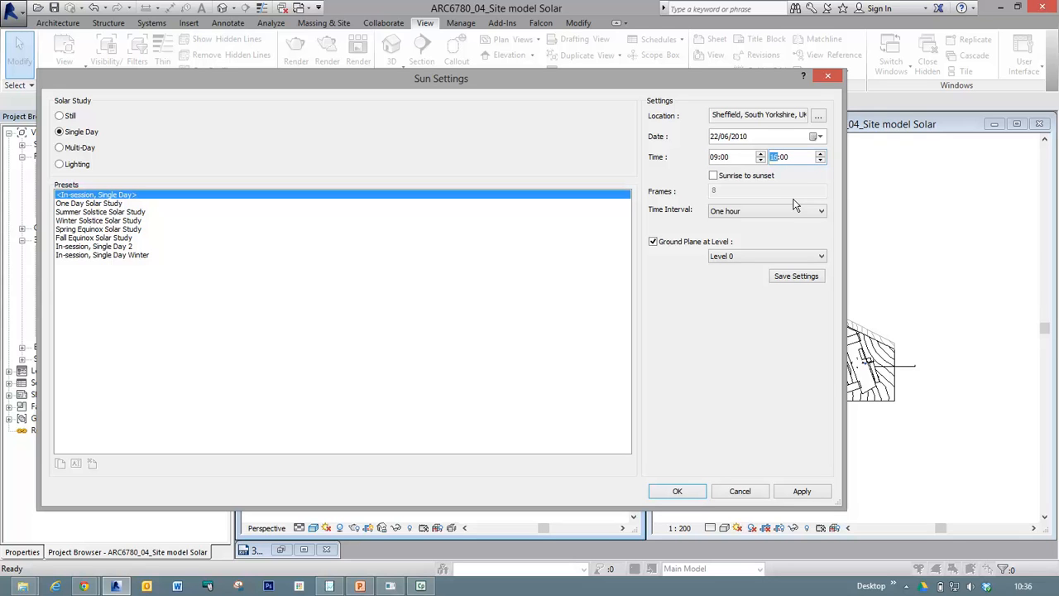
click(821, 154)
click(821, 154)
click(821, 154)
click(715, 179)
key(ctrl)
key(ctrl)
key(ctrl)
key(ctrl)
key(ctrl)
Turn off the ground plane for the single-day study and review the available time intervals.
click(653, 243)
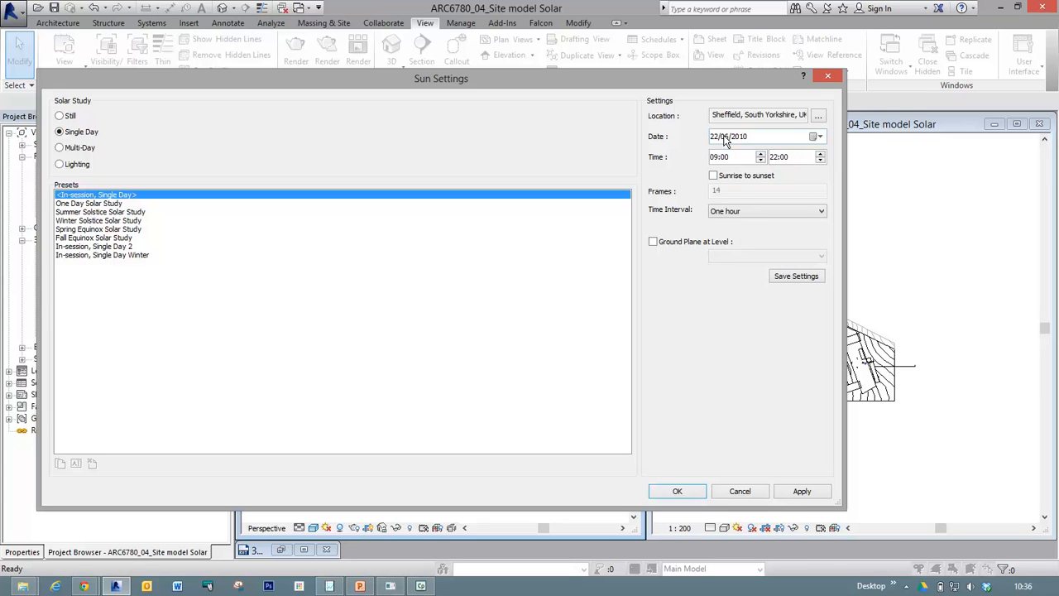
click(768, 213)
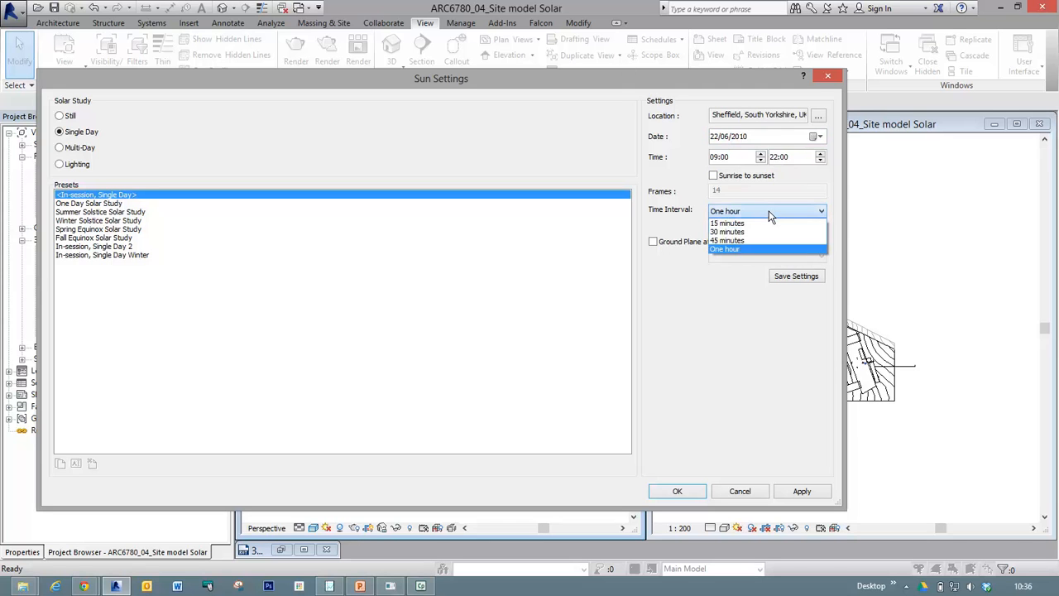
click(769, 213)
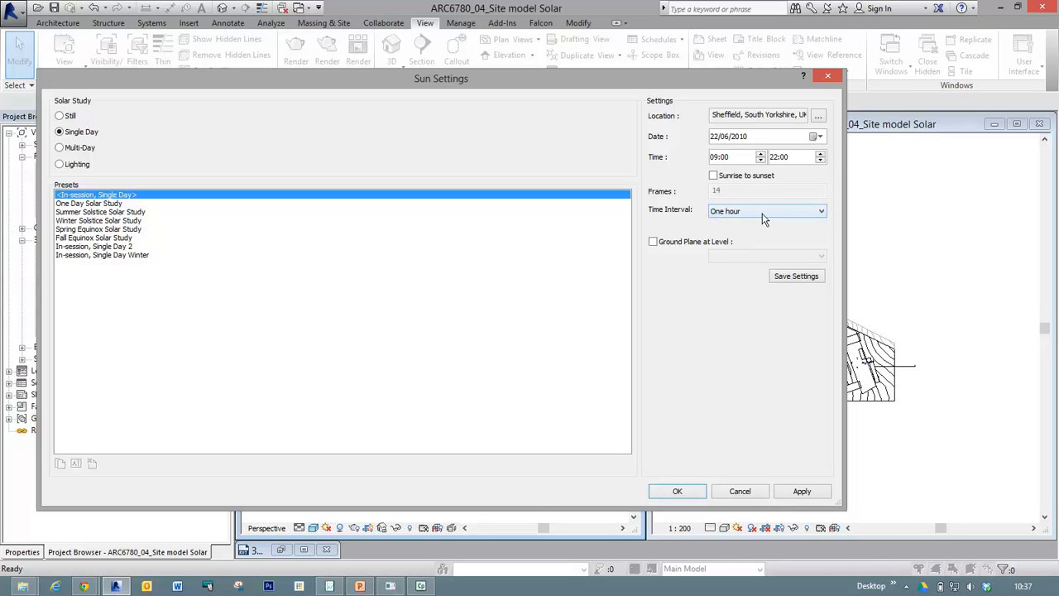
click(762, 215)
click(762, 214)
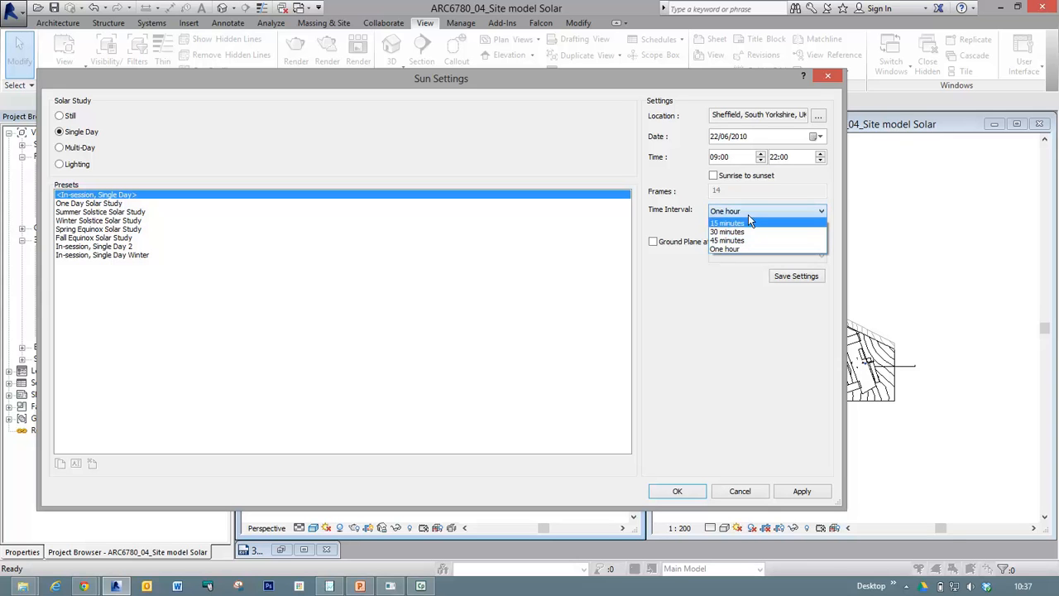
click(748, 214)
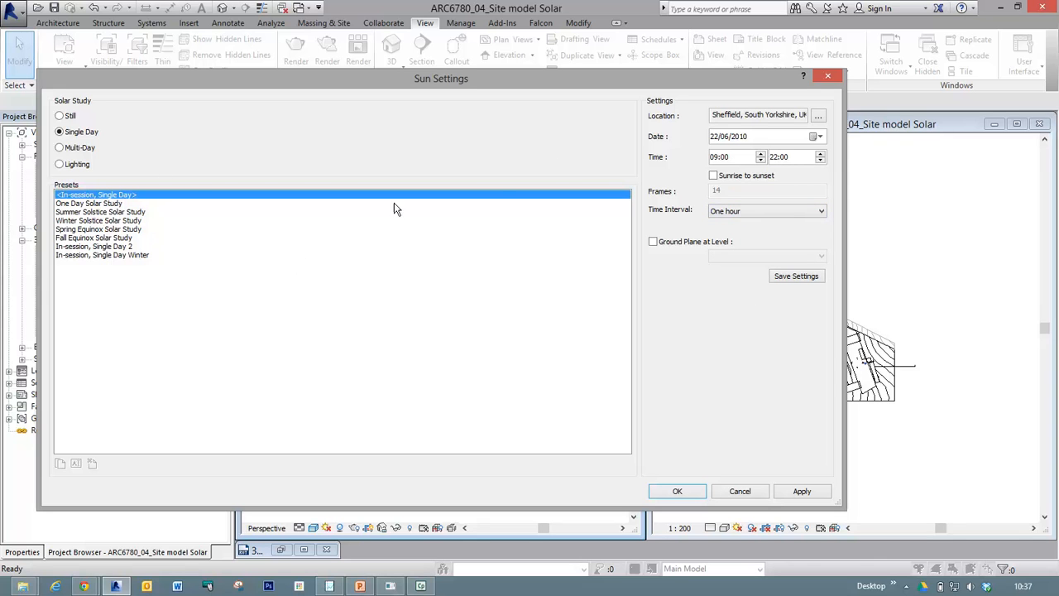
Save the single-day sun settings as a preset named "22 June Sim01" and use it for the view.
click(799, 275)
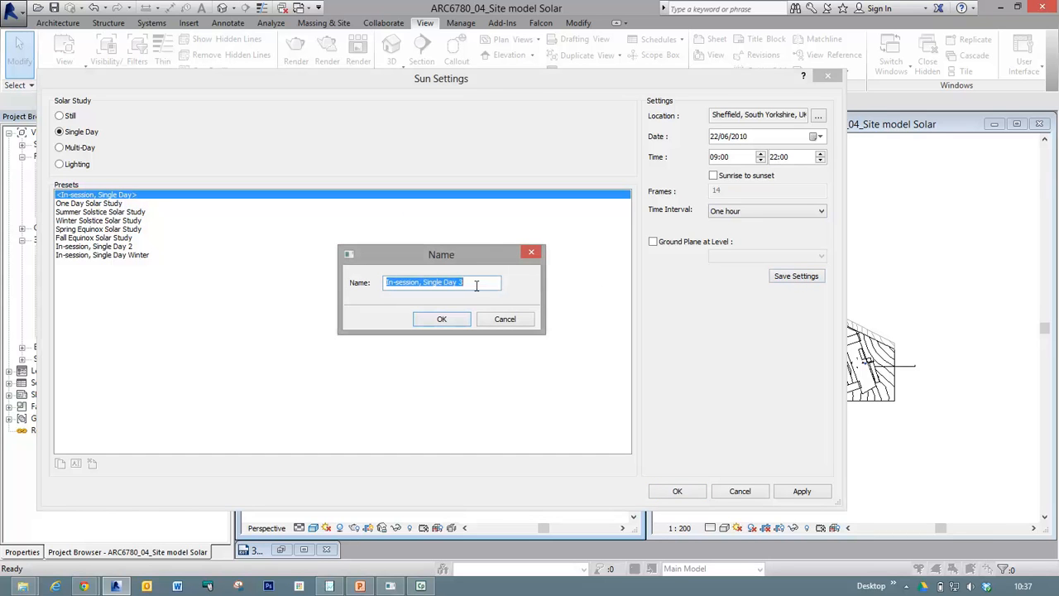
text(22 j)
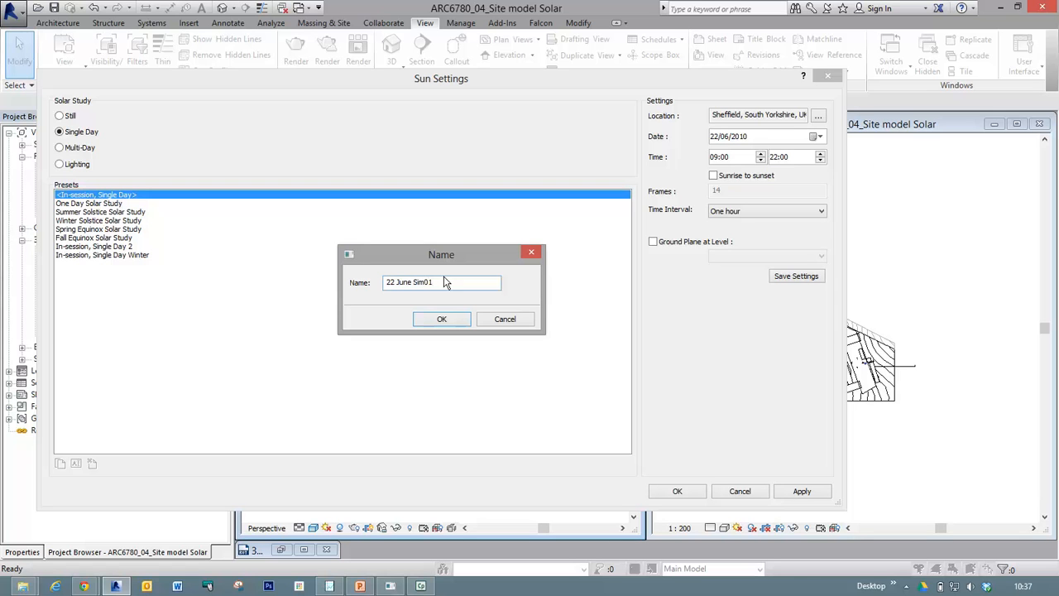
click(442, 319)
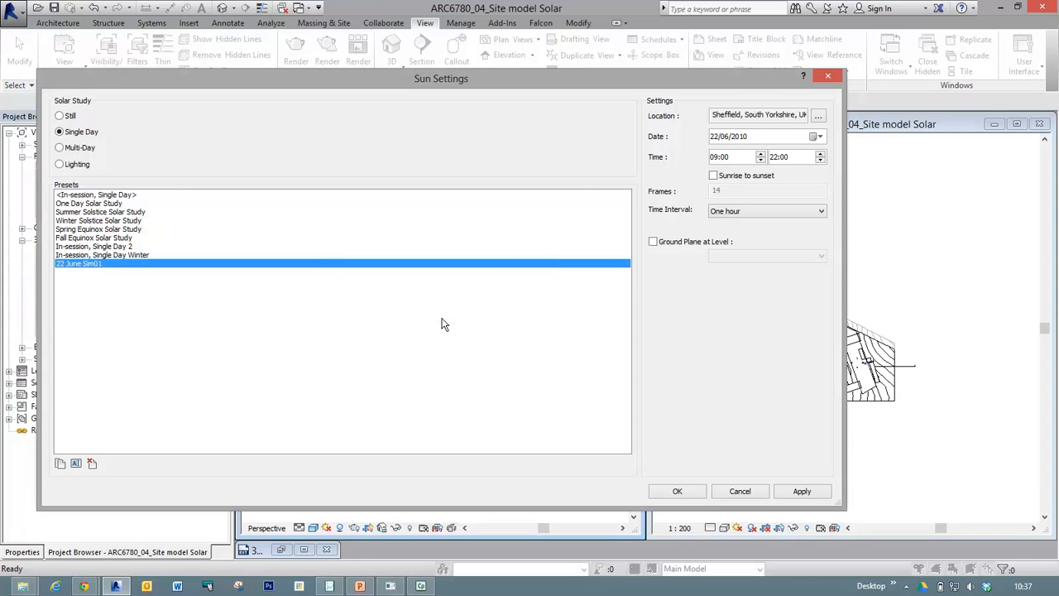
click(81, 264)
click(79, 263)
click(80, 263)
click(674, 491)
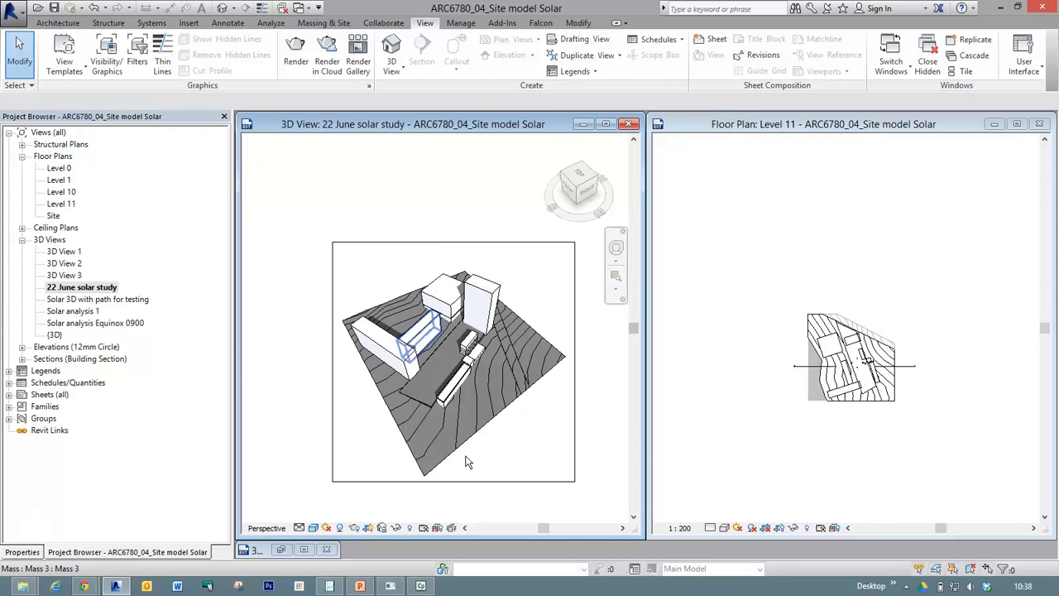
Open the solar study view's graphic display options and turn on ambient shadows.
scroll(462, 443, up, 5)
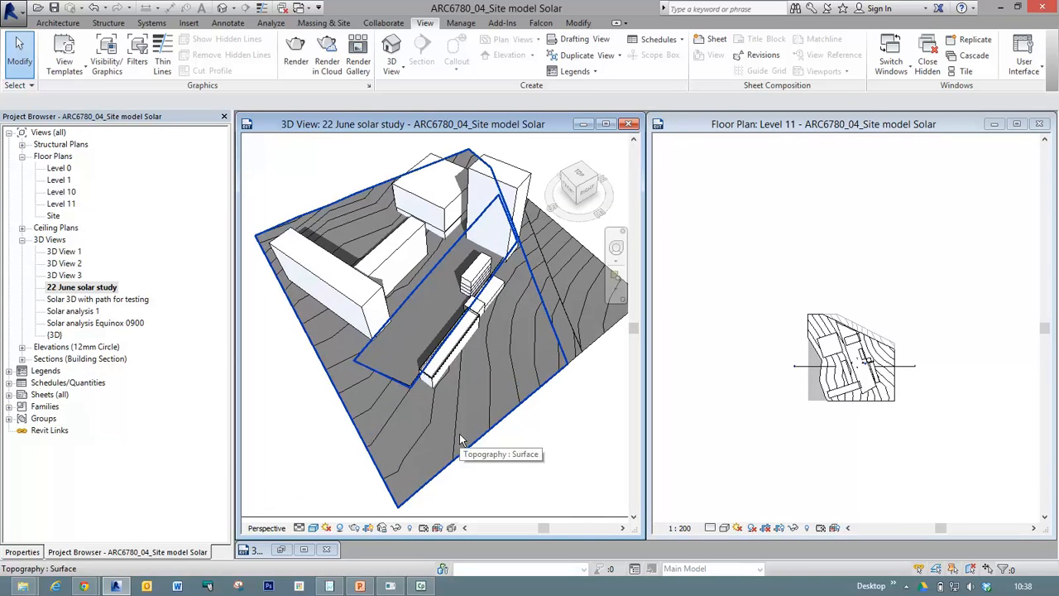
scroll(403, 292, up, 5)
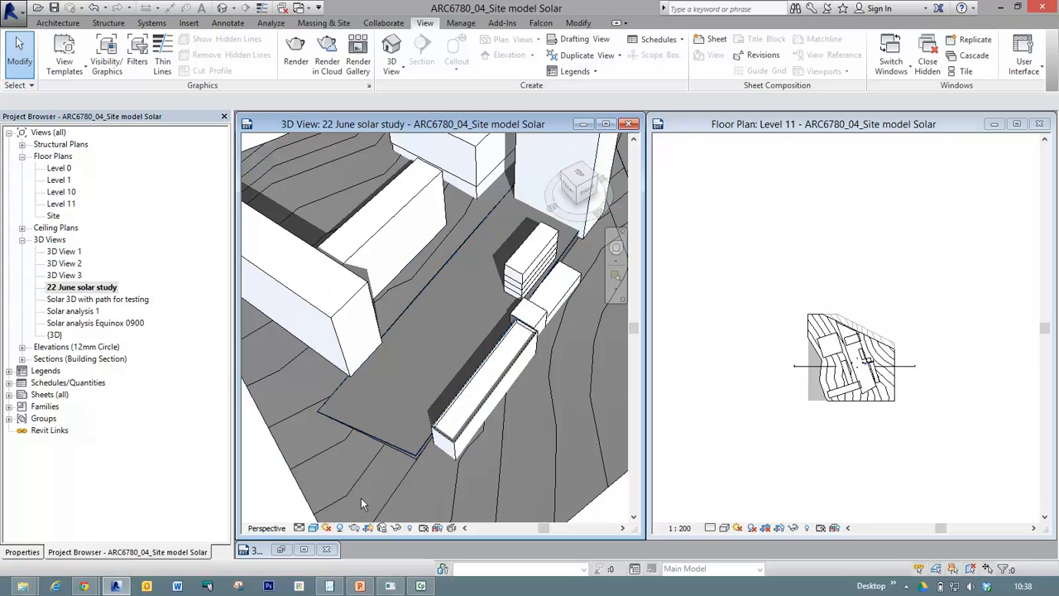
click(327, 531)
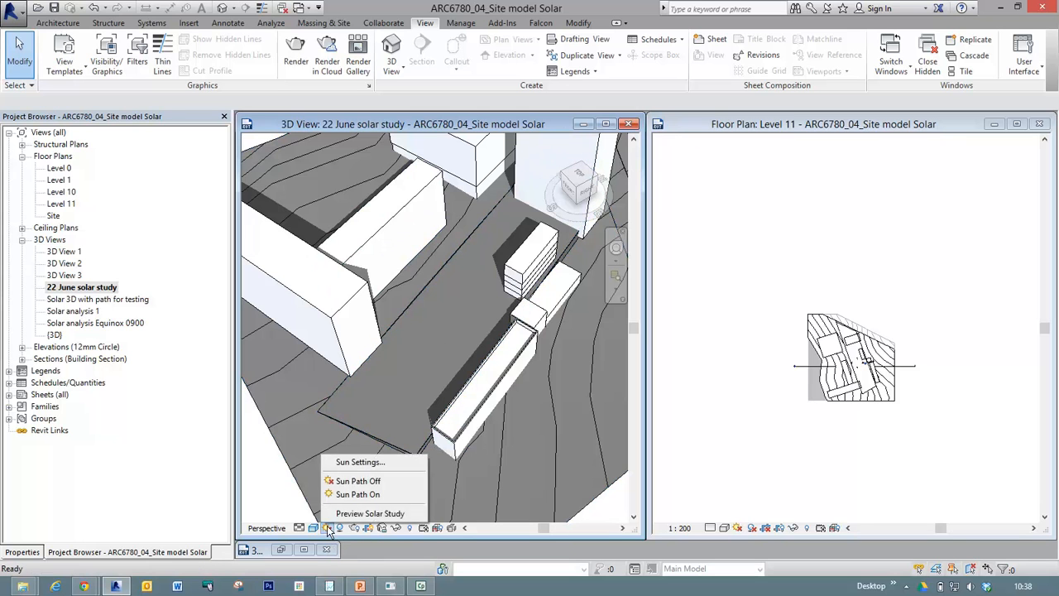
click(313, 528)
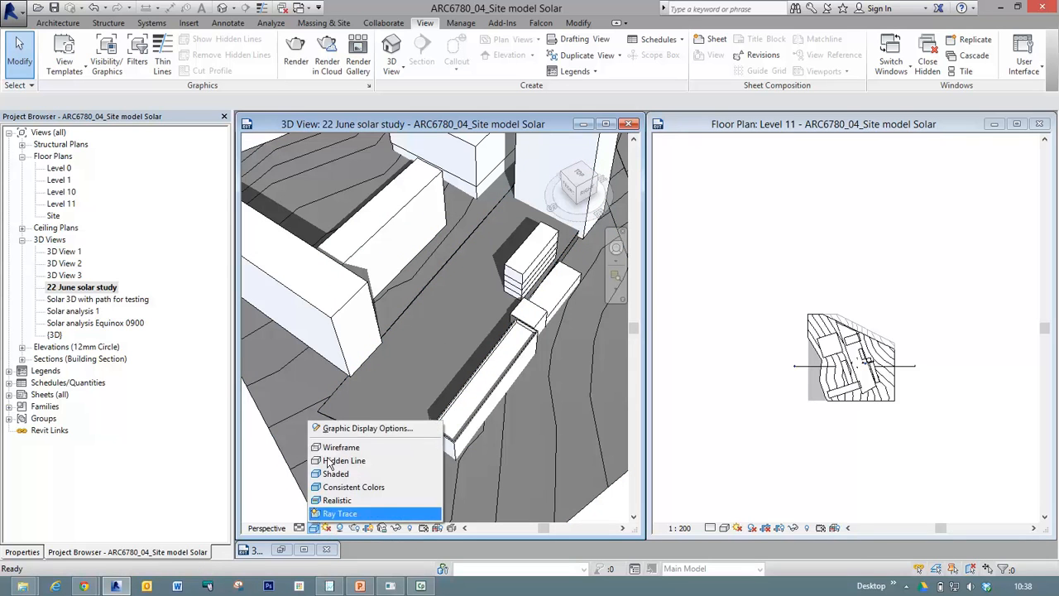
click(381, 428)
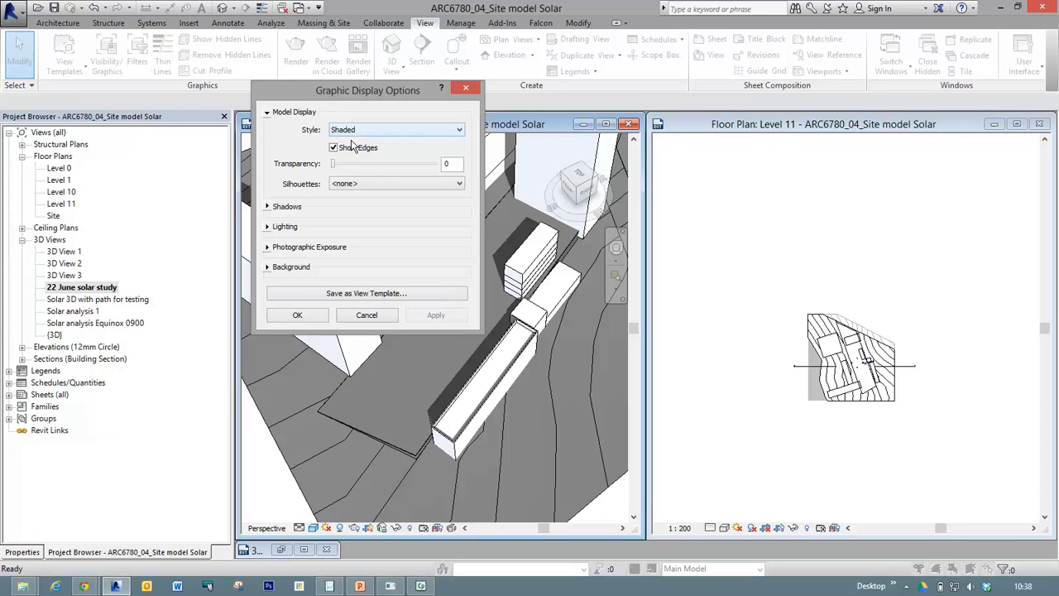
click(272, 207)
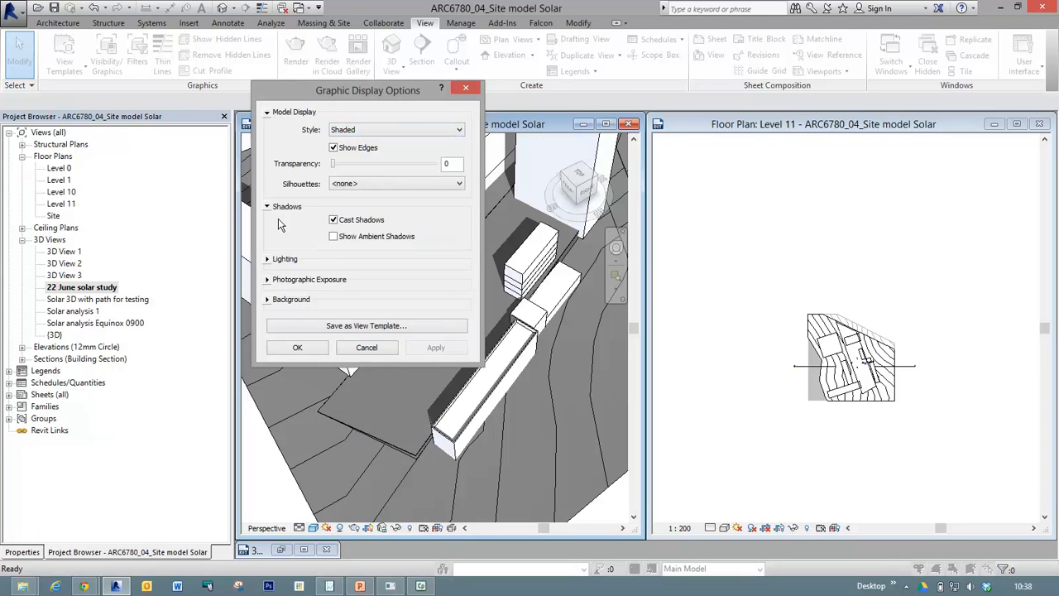
click(339, 237)
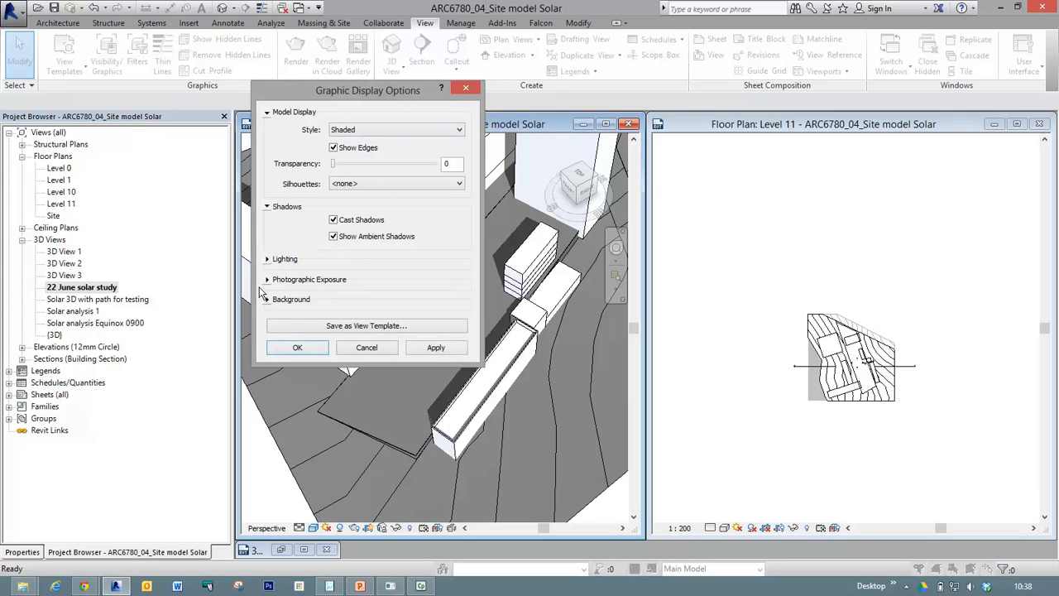
Set the view's ambient light to 49 in the lighting options and apply it.
click(267, 259)
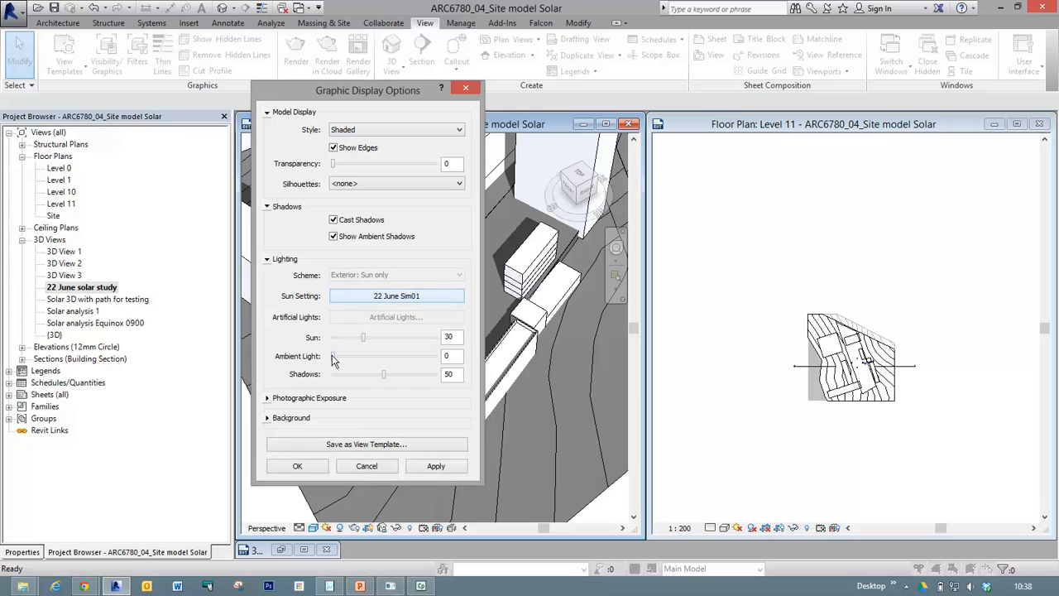
drag(333, 357, 383, 361)
click(440, 473)
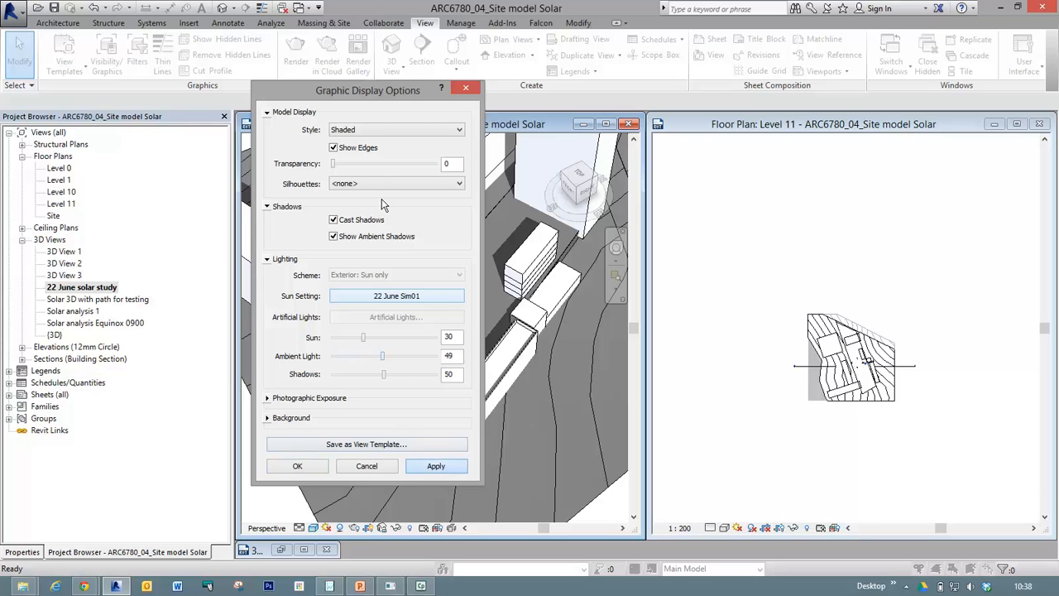
Move the graphic display options clear of the 3D view, set the shadow intensity to 30 and accept the settings.
drag(356, 90, 784, 133)
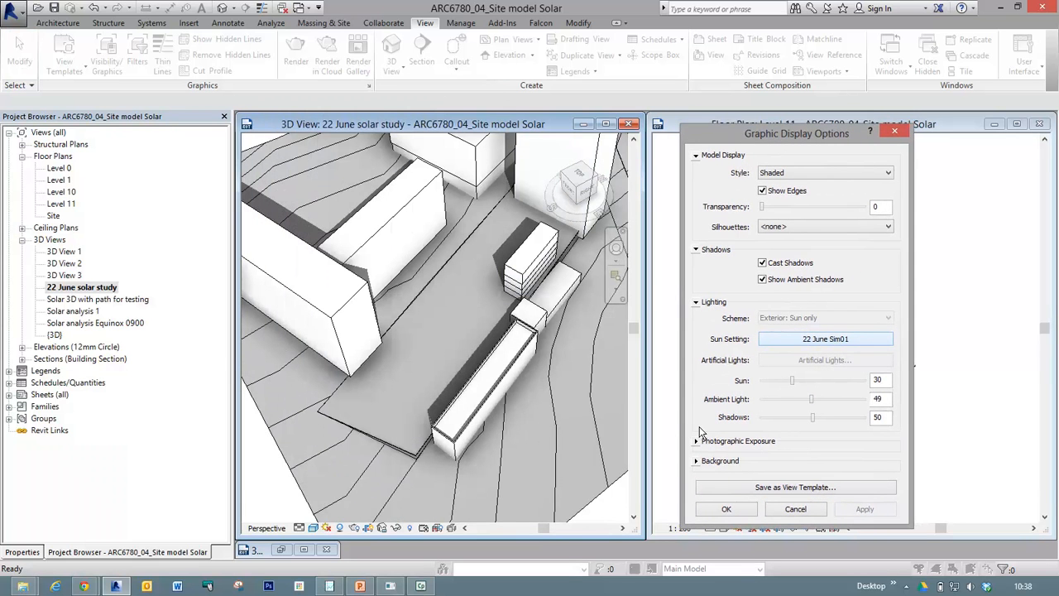
click(800, 416)
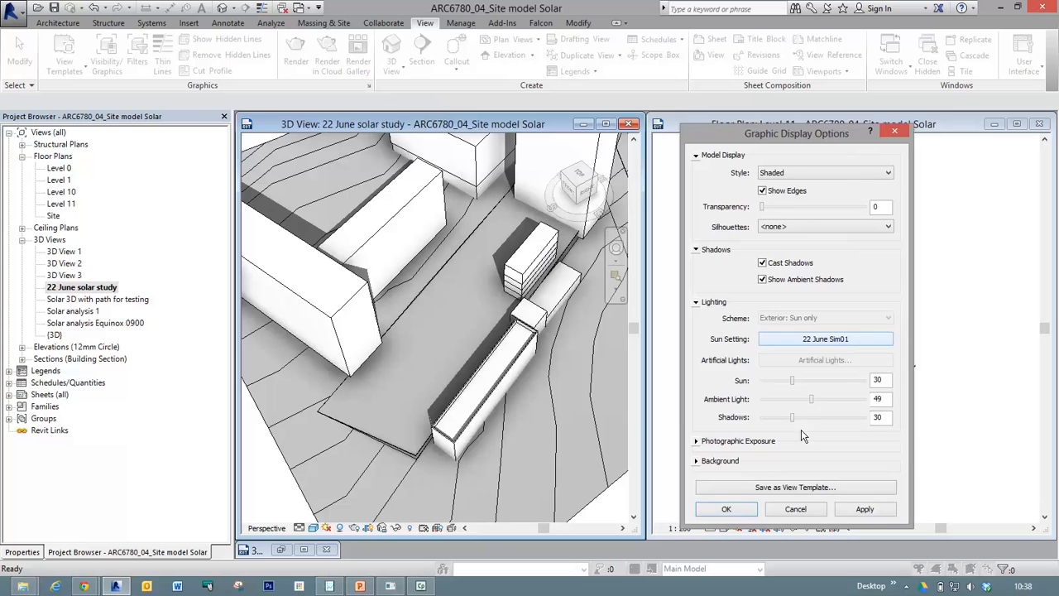
click(867, 508)
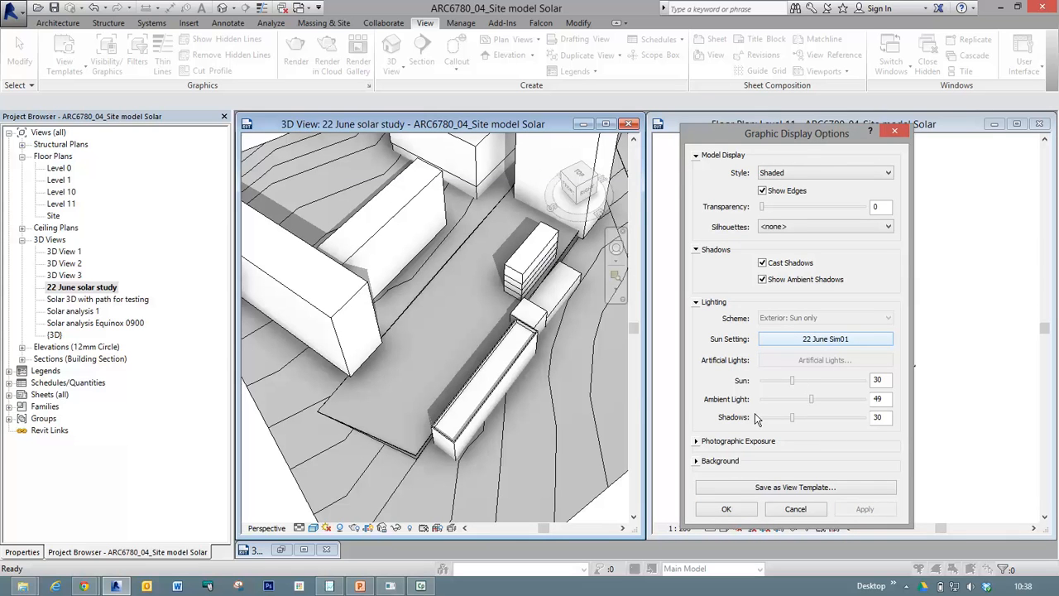
click(739, 509)
scroll(485, 323, down, 6)
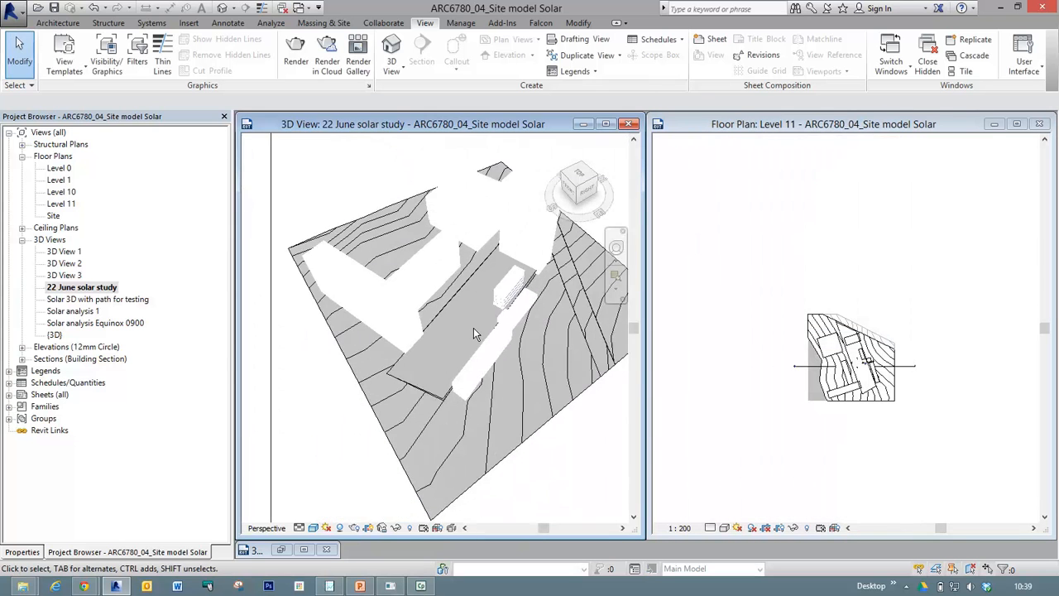
middle_drag(570, 307, 555, 309)
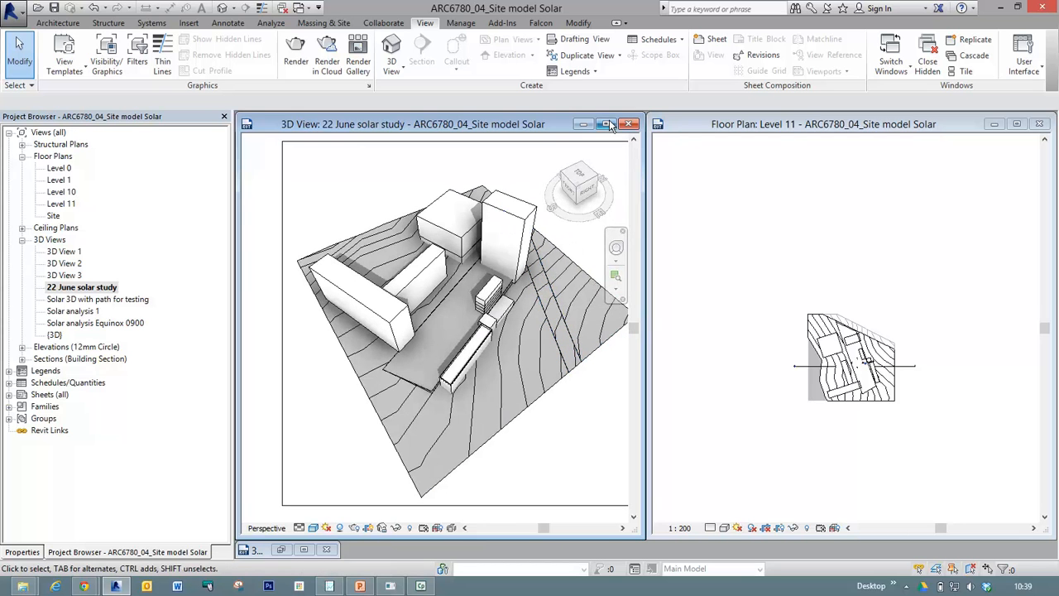
Maximize the 22 June solar study view, centre the model in it and save the project.
click(606, 124)
click(406, 263)
scroll(418, 269, up, 1)
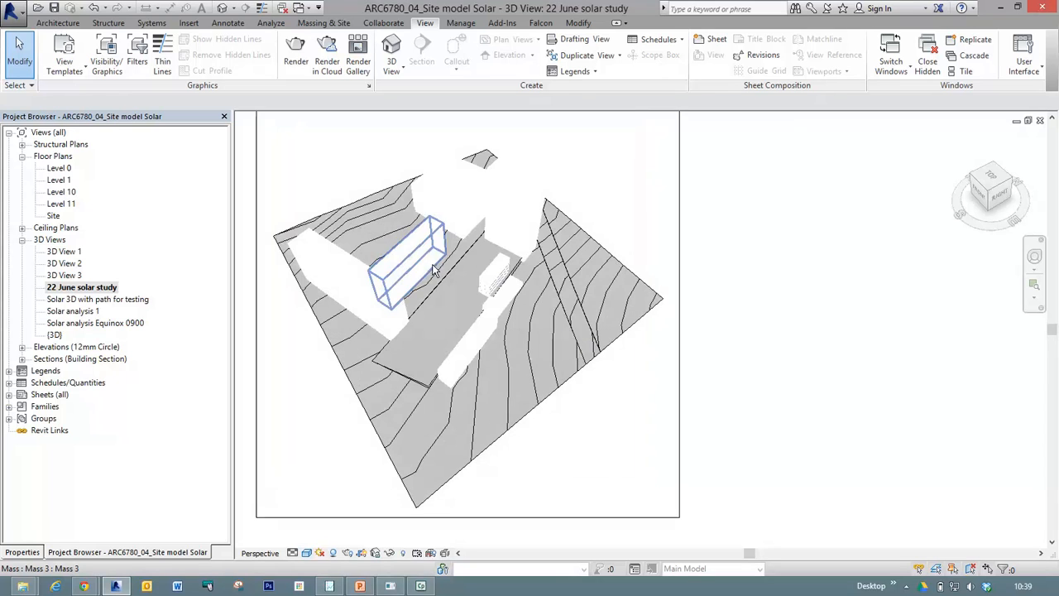
click(722, 340)
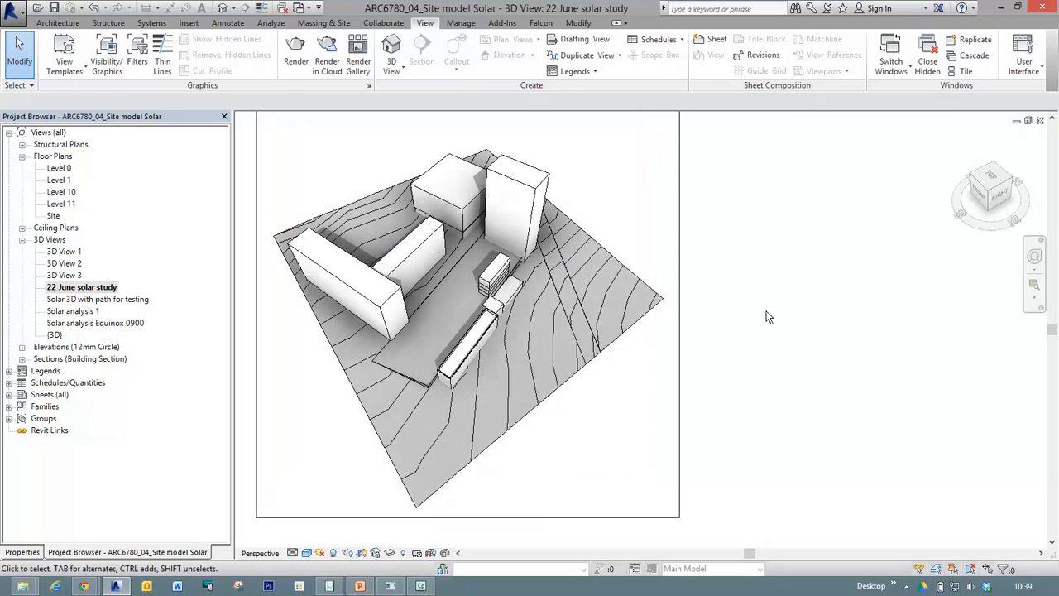
middle_drag(769, 265, 787, 287)
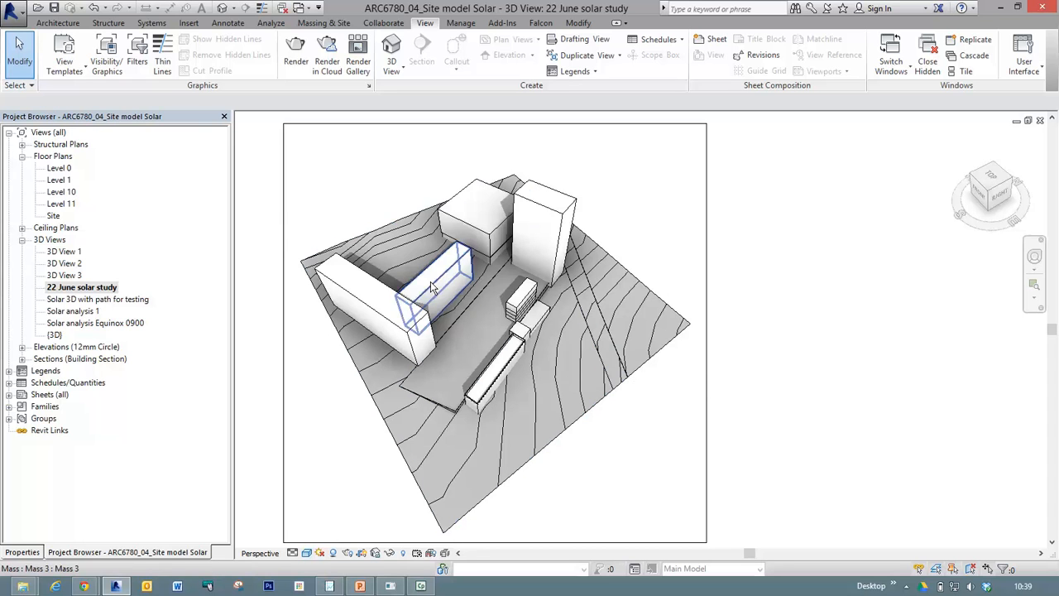
click(54, 9)
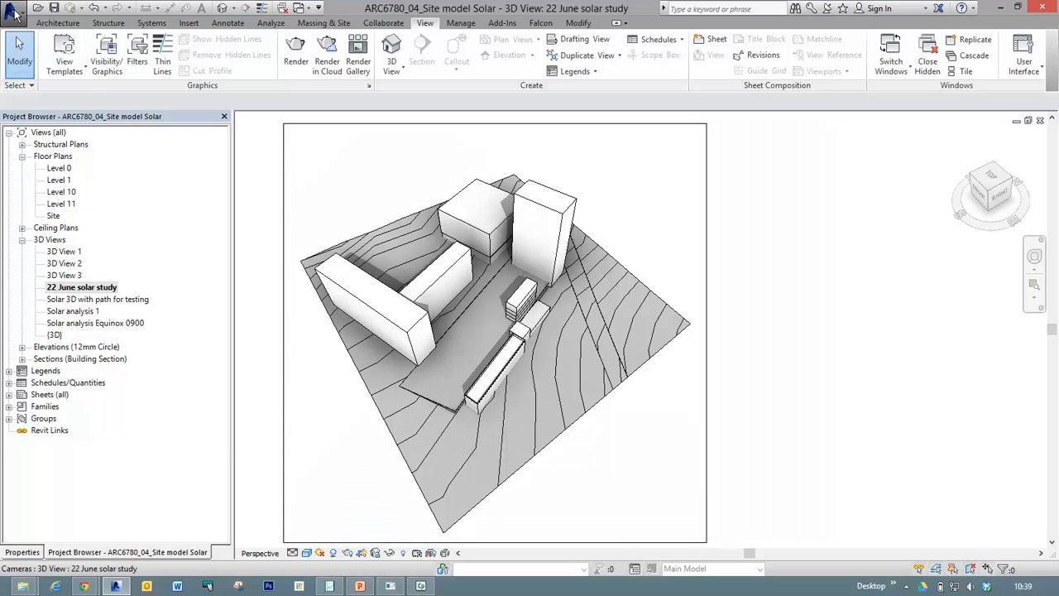
Start an image export of the 22 June solar study view and open the choice of output file location.
click(14, 13)
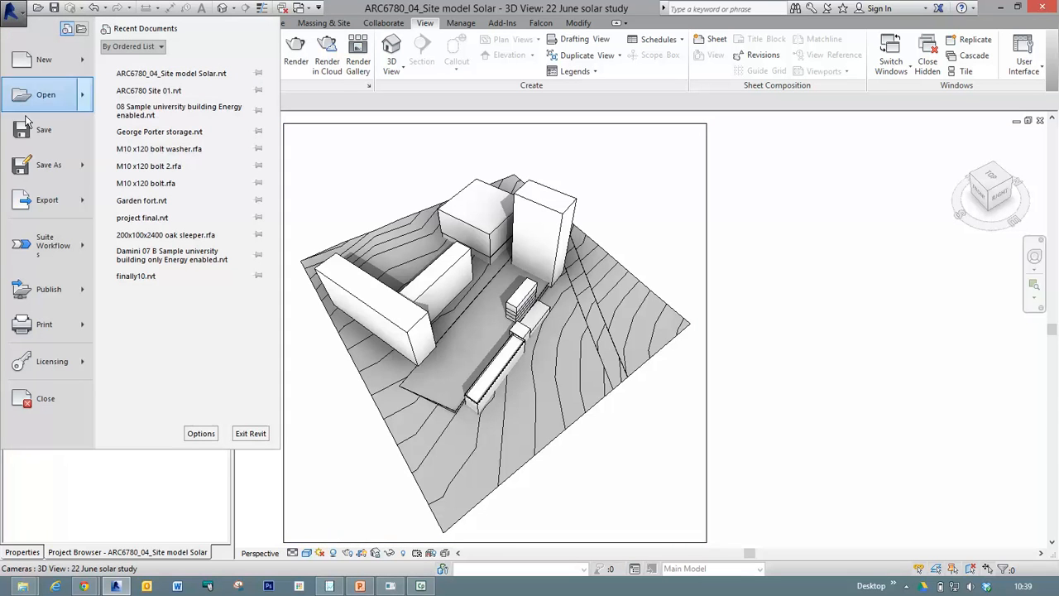
mouse_move(42, 209)
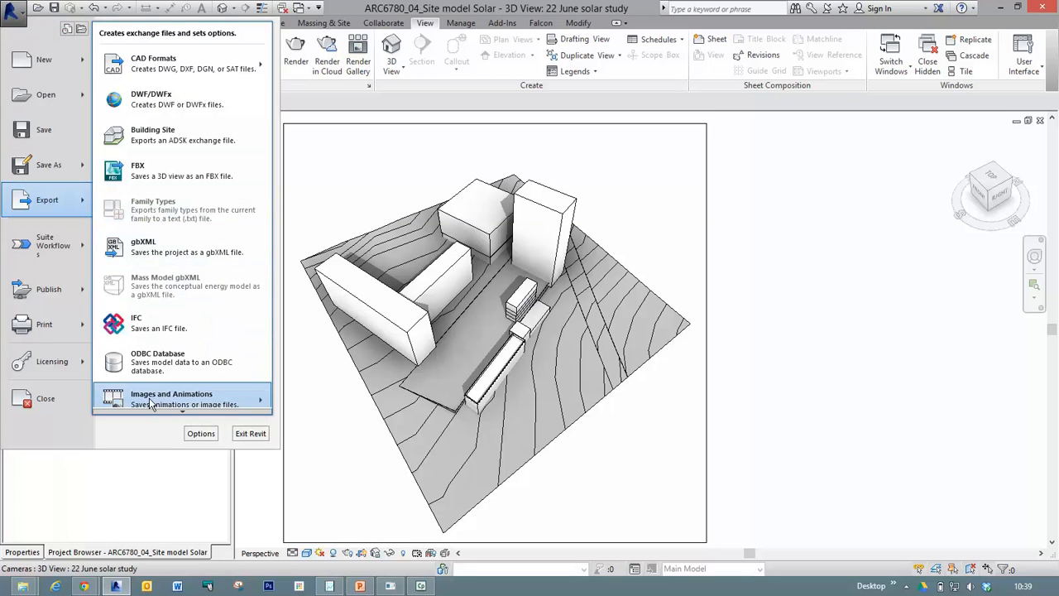
mouse_move(163, 396)
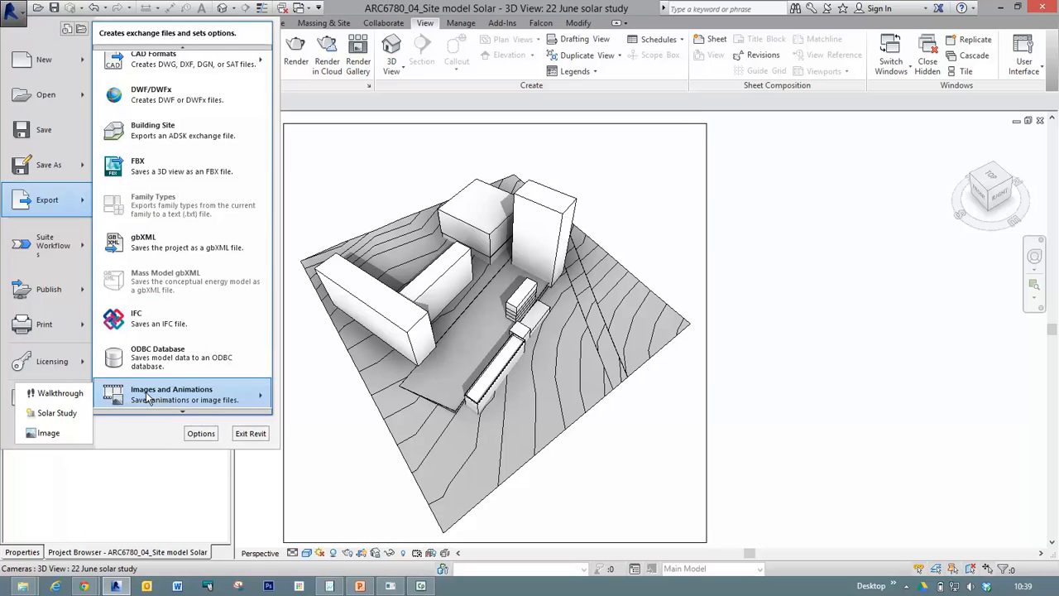
click(52, 433)
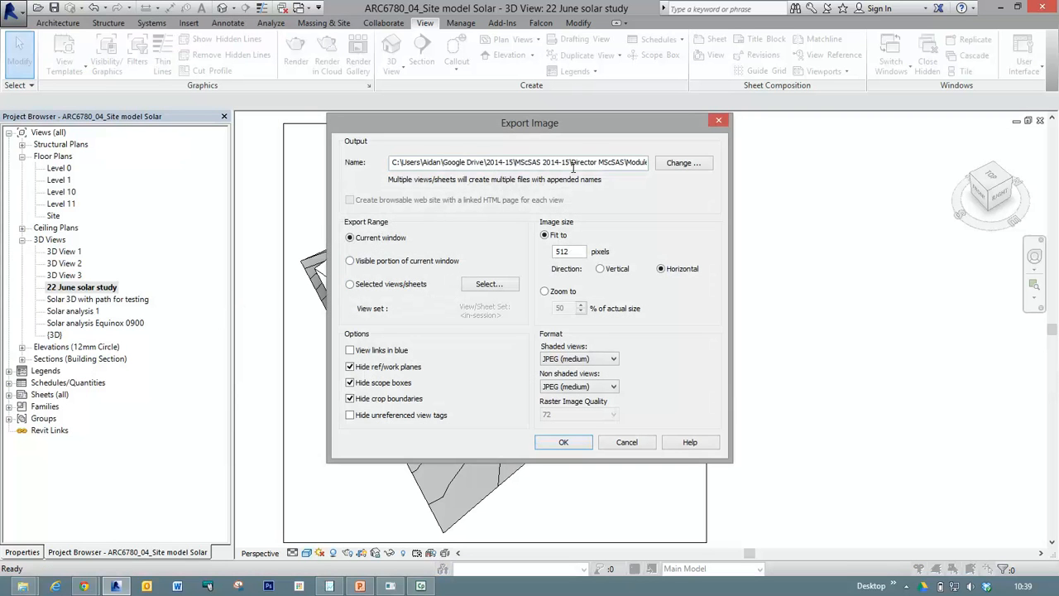
click(686, 163)
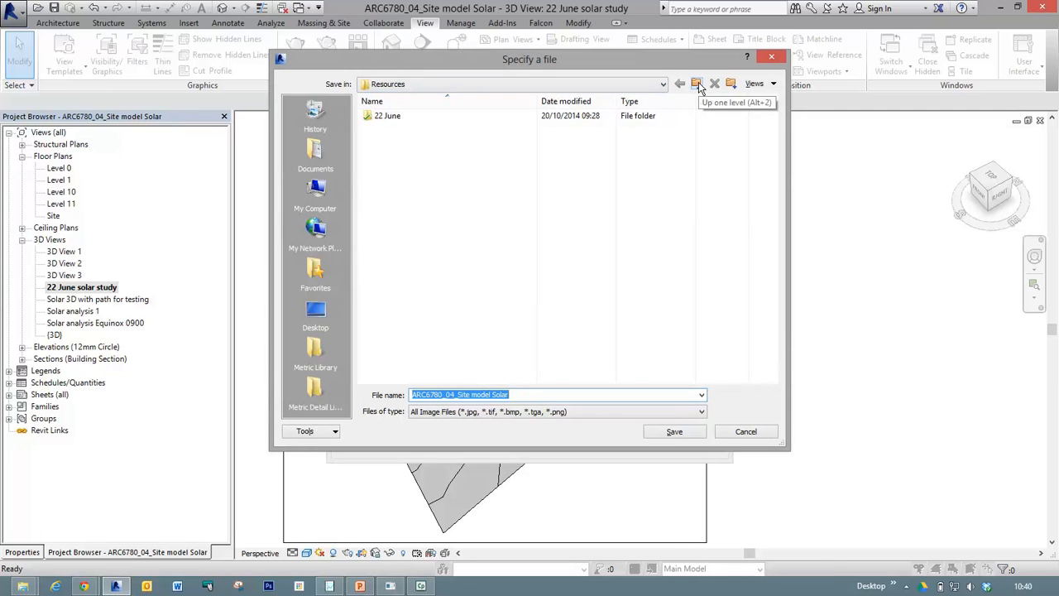
Create a folder named "22 June simulation" inside Resources and open it as the save location.
click(731, 84)
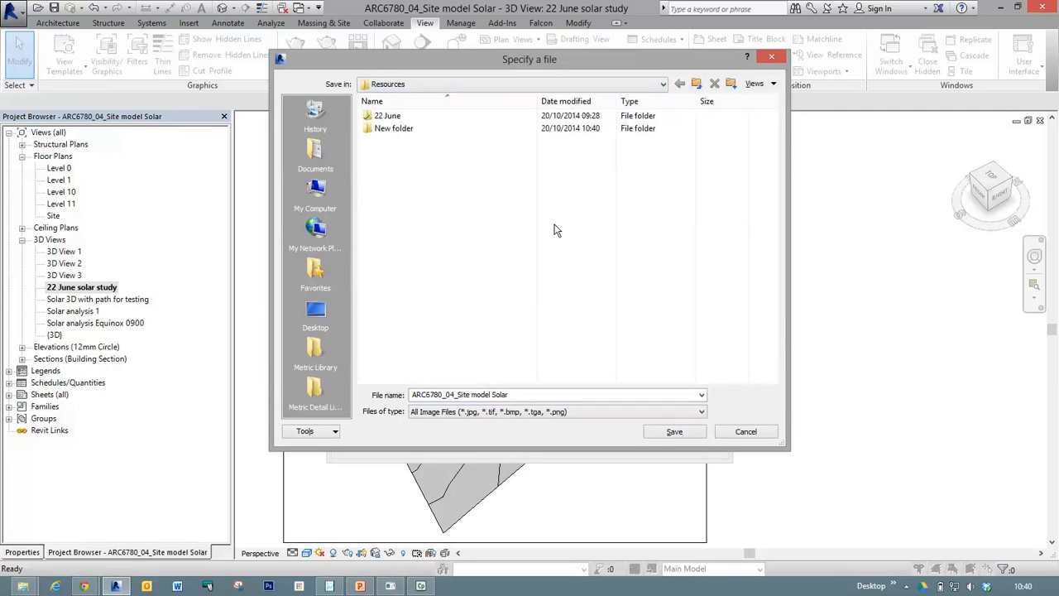
click(401, 130)
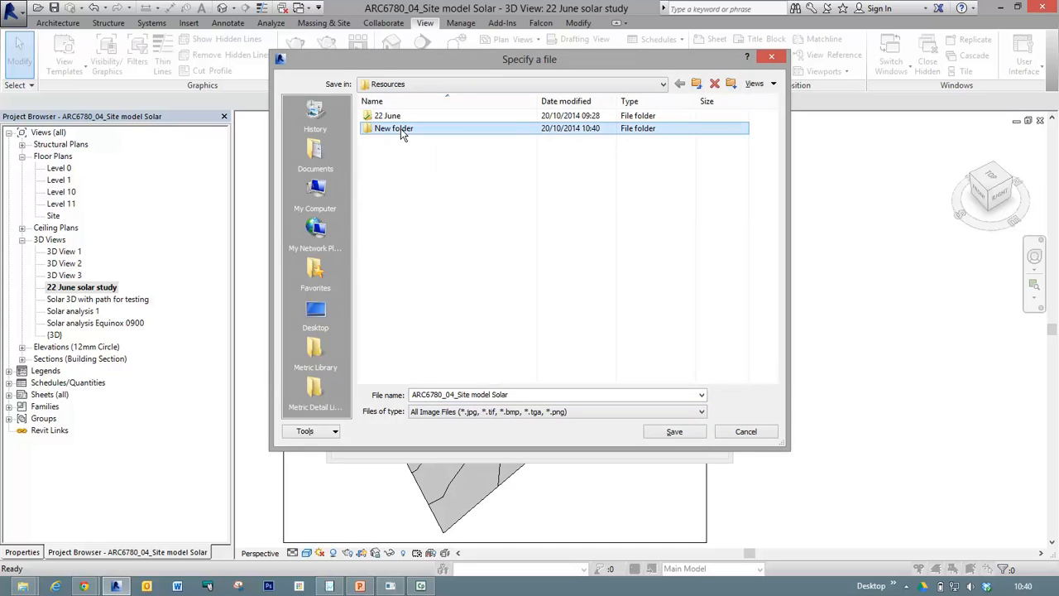
click(401, 128)
text(22 June simulation)
double_click(370, 130)
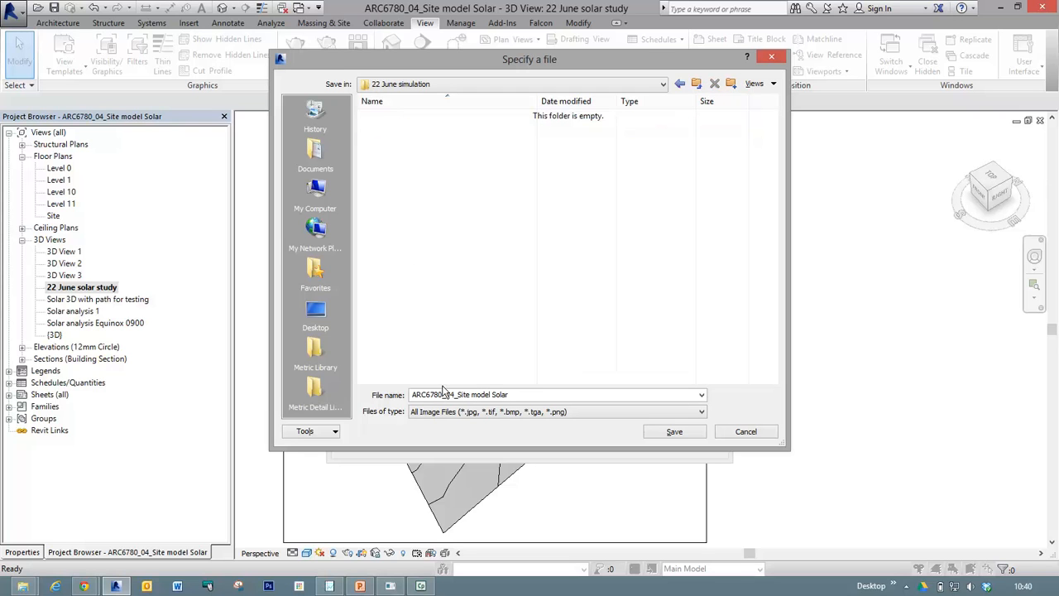
Keep the All Image Files type and save the output location with the file name "ARC6780_04_Site model Solar".
click(479, 414)
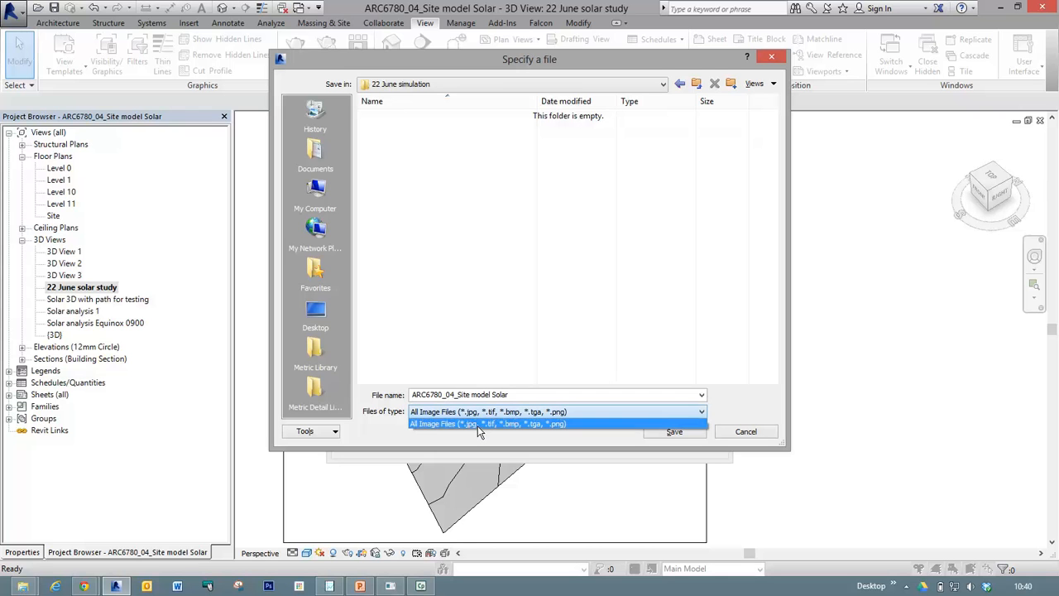
click(477, 427)
click(679, 434)
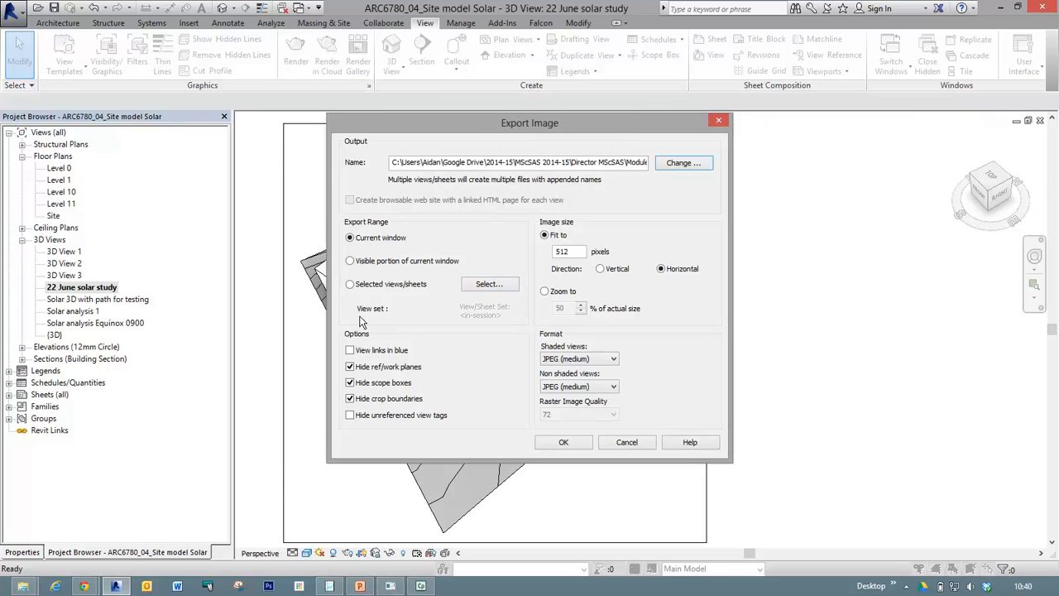
Export only the visible portion of the current window, enter 2000 pixels for the fit size, and switch the image size to Zoom to.
click(350, 261)
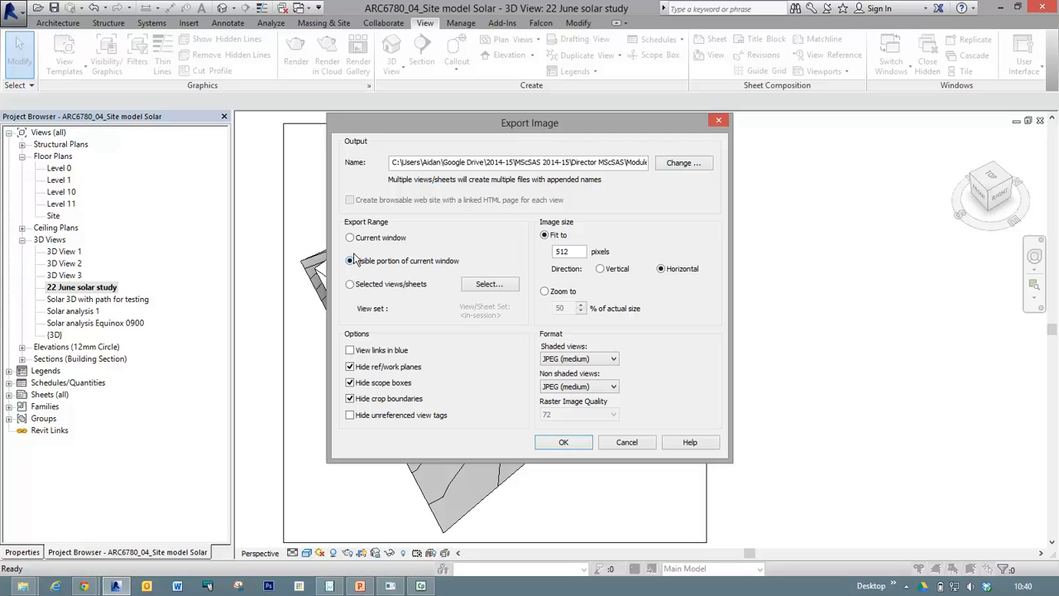
key(ctrl)
double_click(578, 250)
double_click(553, 251)
text(2000)
click(606, 293)
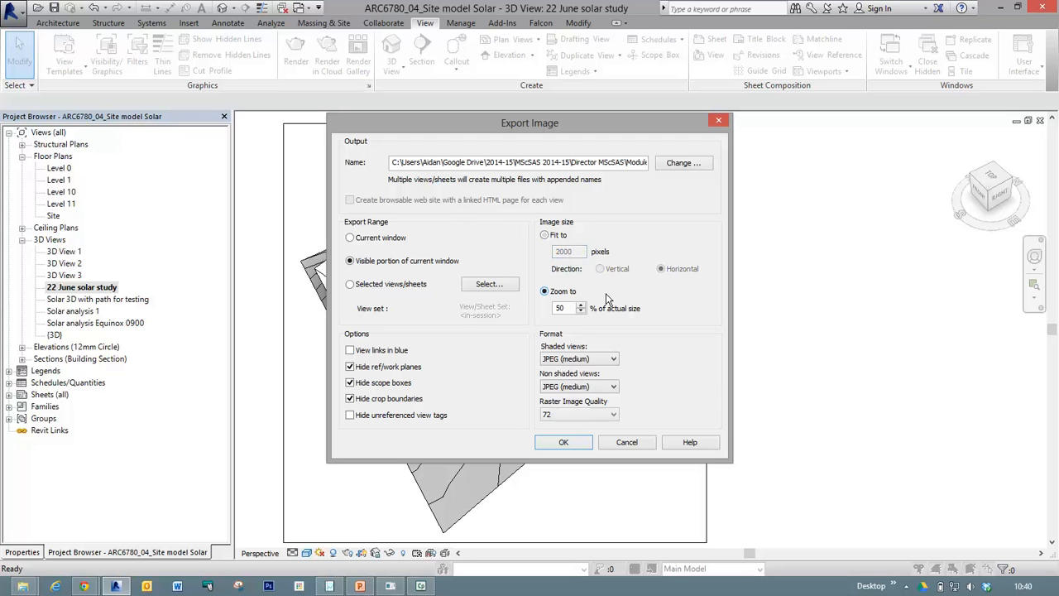
Review the format and raster quality choices, keep JPEG (medium) and 72, and export the image.
click(612, 359)
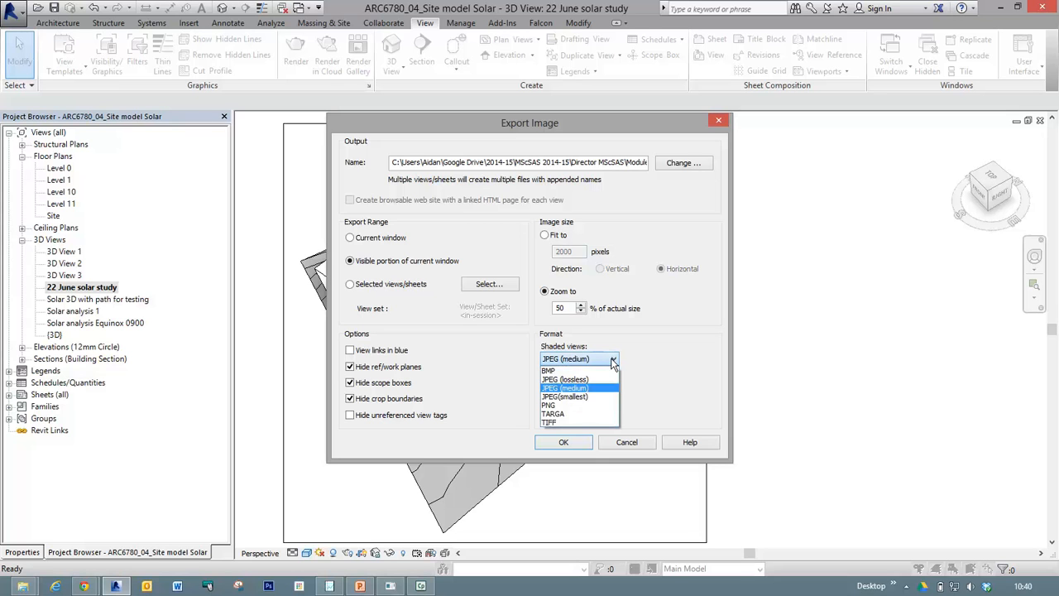
click(613, 361)
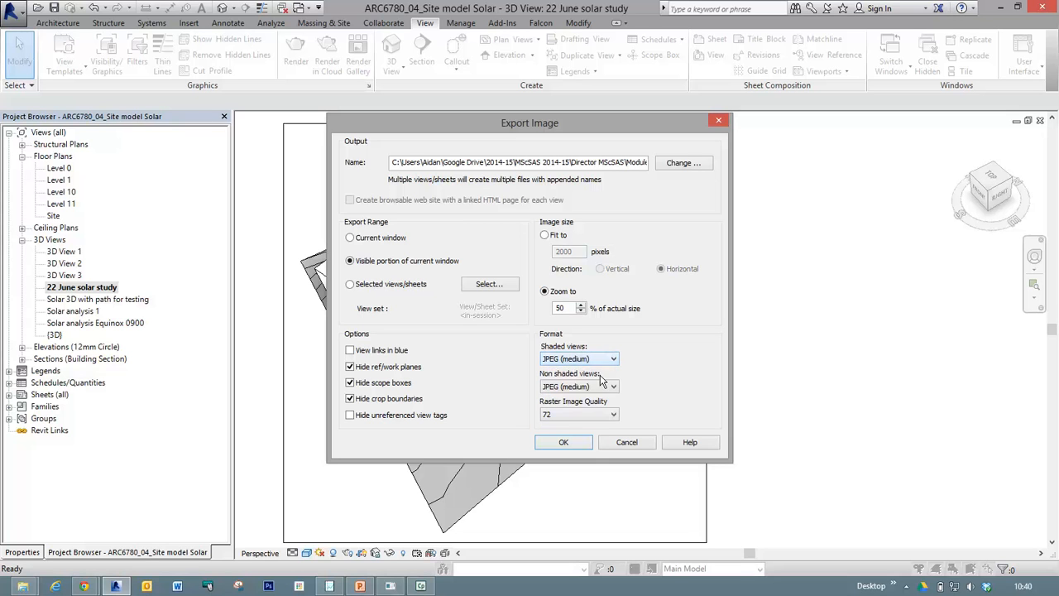
click(610, 417)
click(610, 417)
click(557, 443)
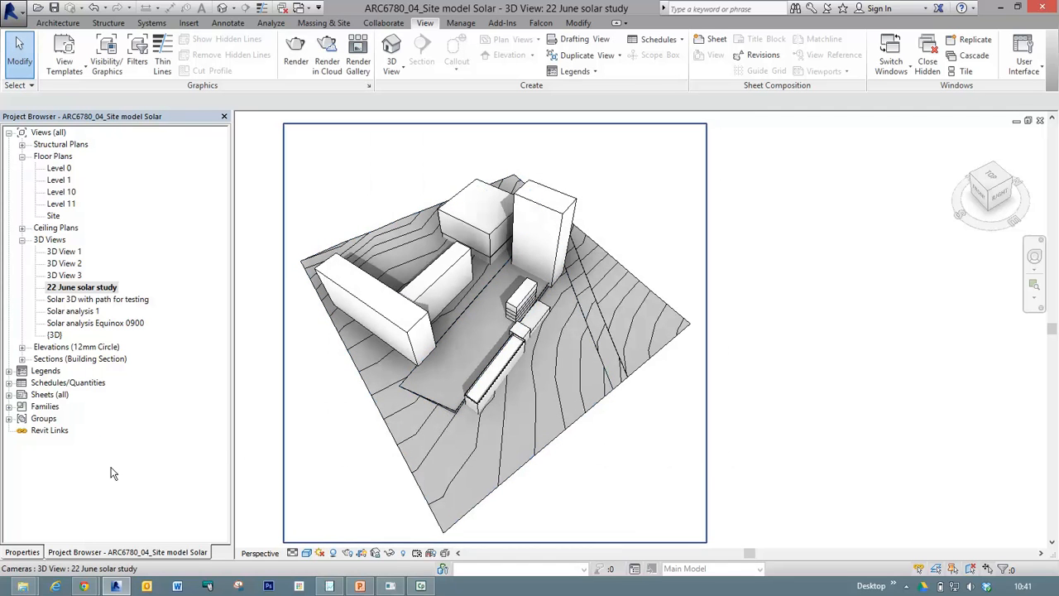
Switch to File Explorer and open the "22 June simulation" folder within Resources.
mouse_move(22, 586)
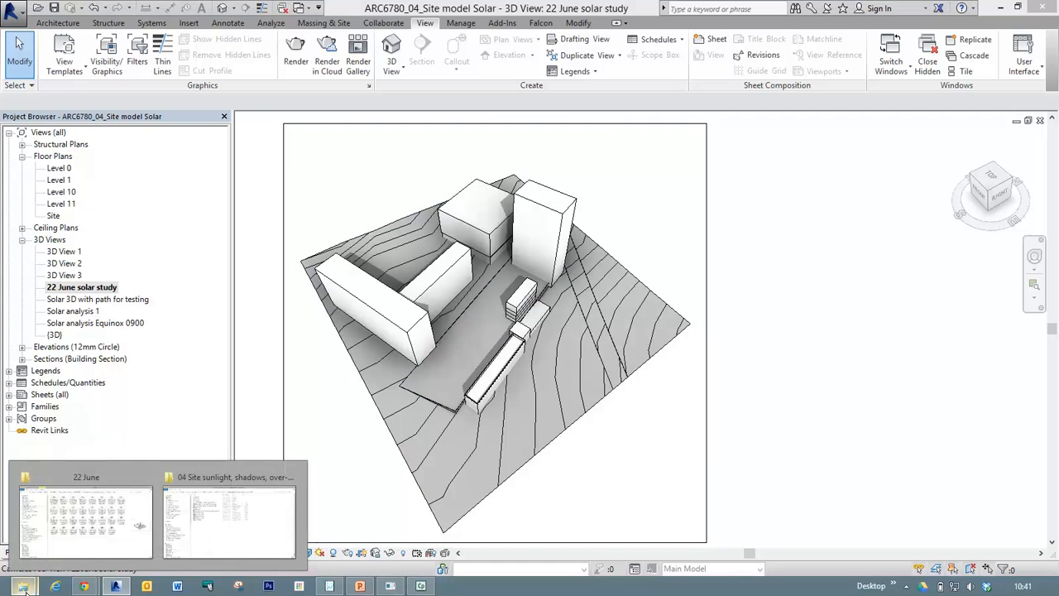
click(118, 536)
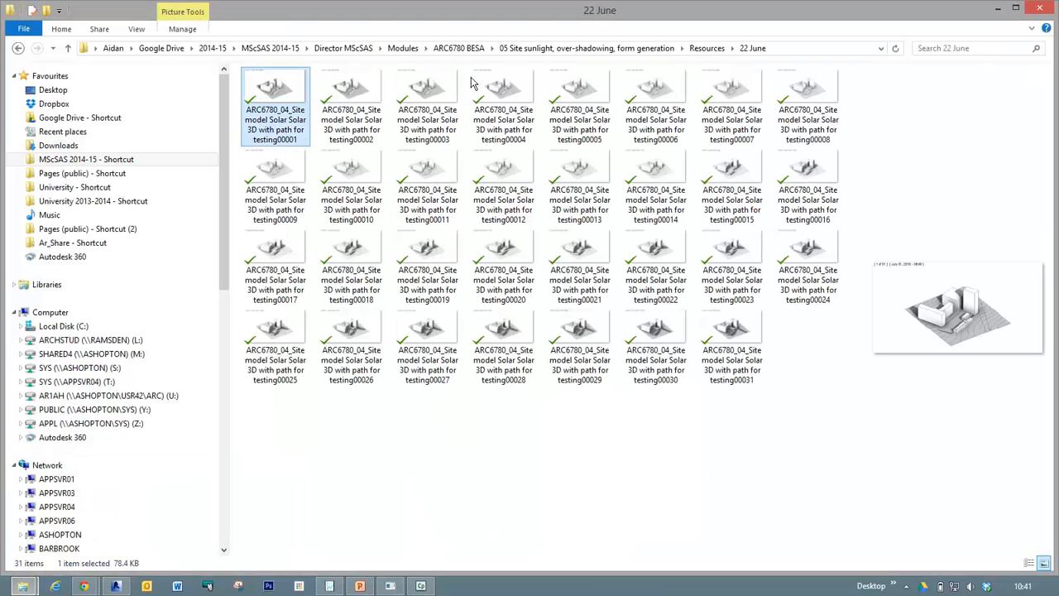
click(706, 48)
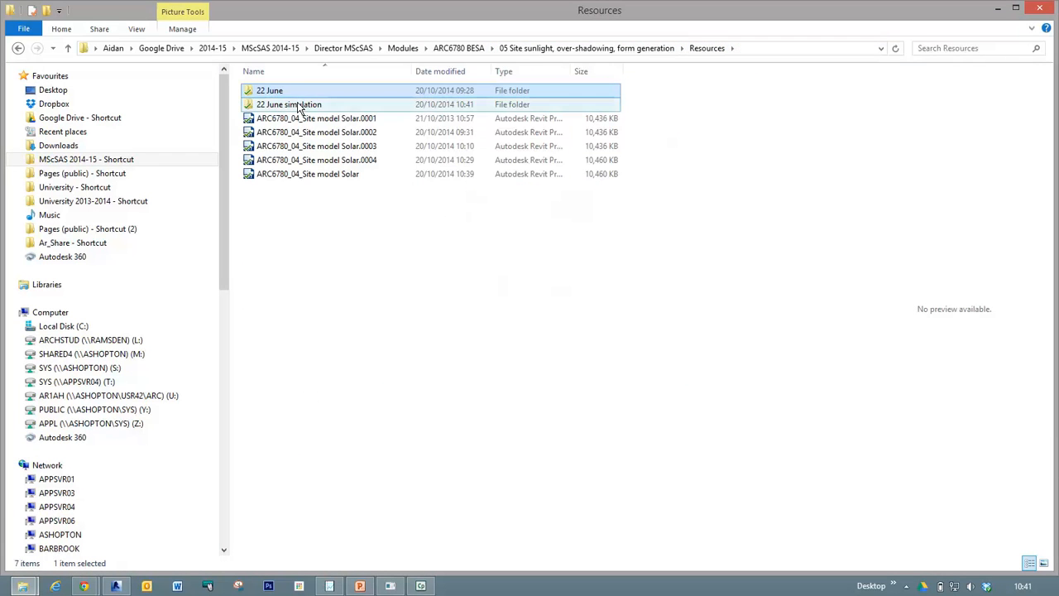
double_click(298, 105)
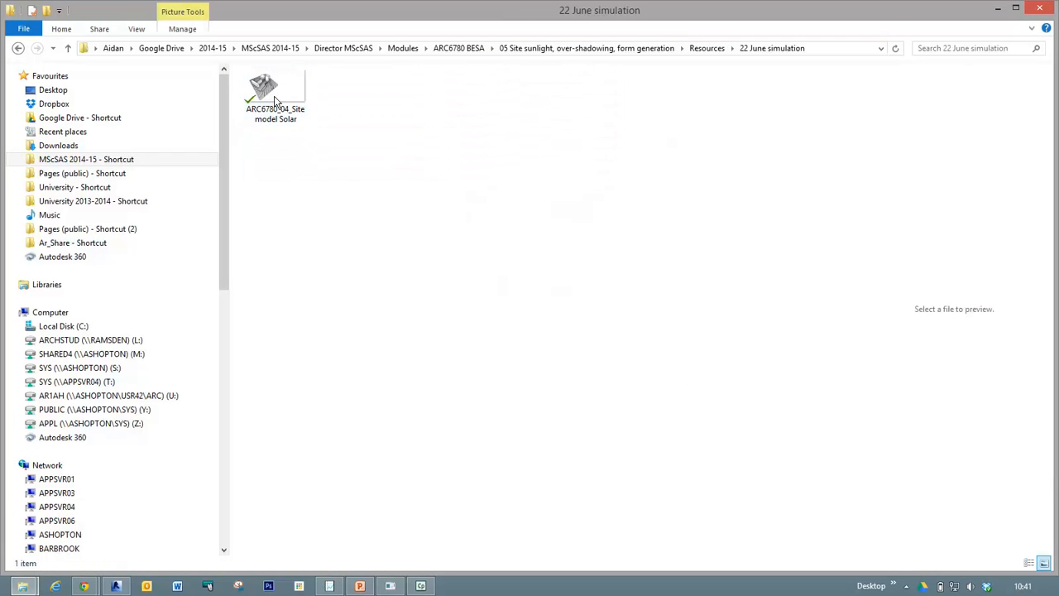
Open the exported site model image, enlarge it to examine its resolution, and close the viewer.
double_click(276, 89)
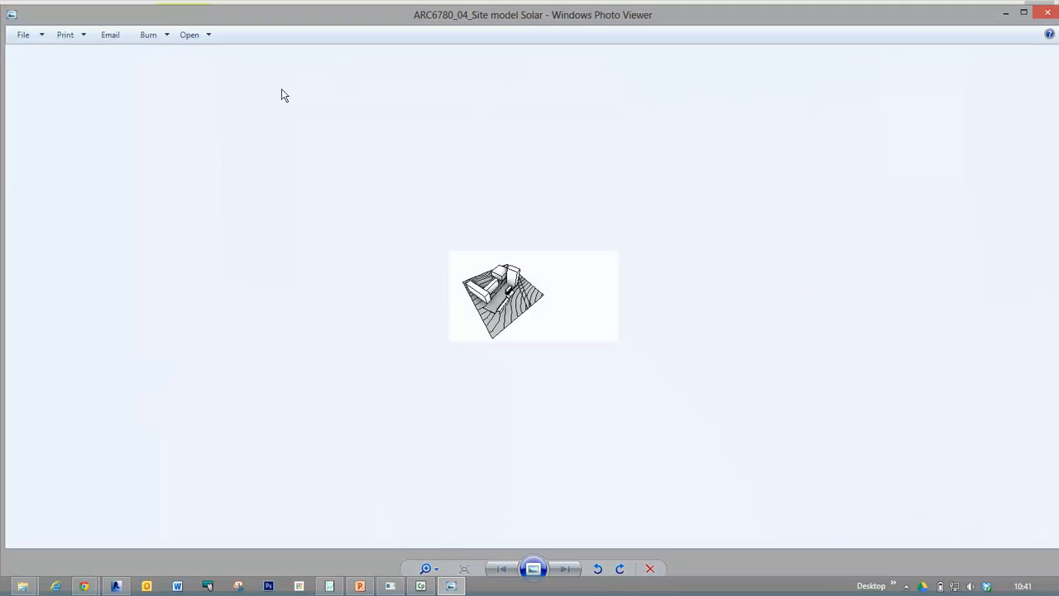
click(426, 568)
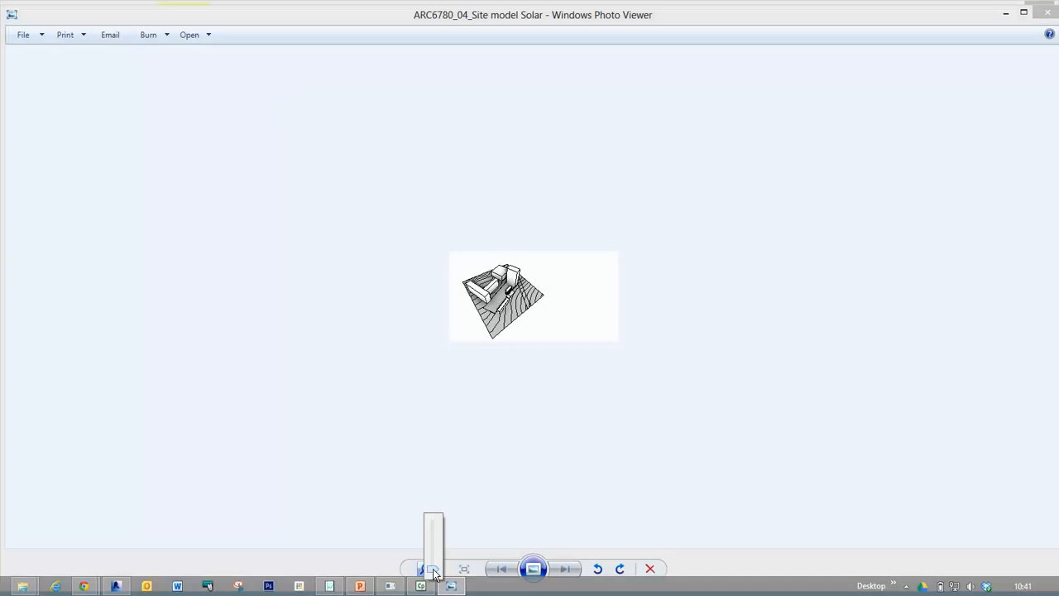
drag(432, 566, 430, 539)
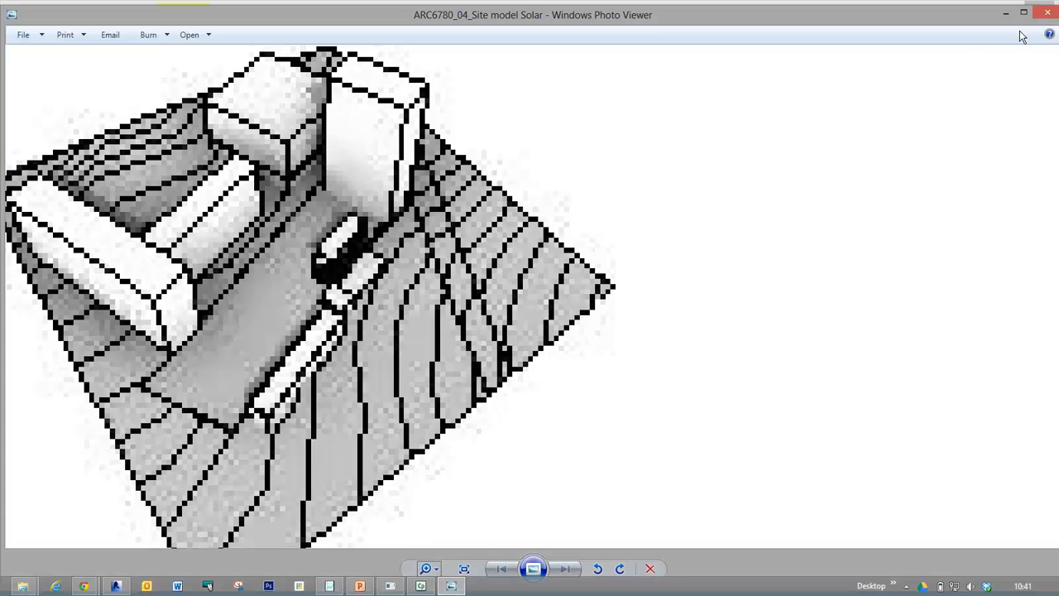
click(1049, 13)
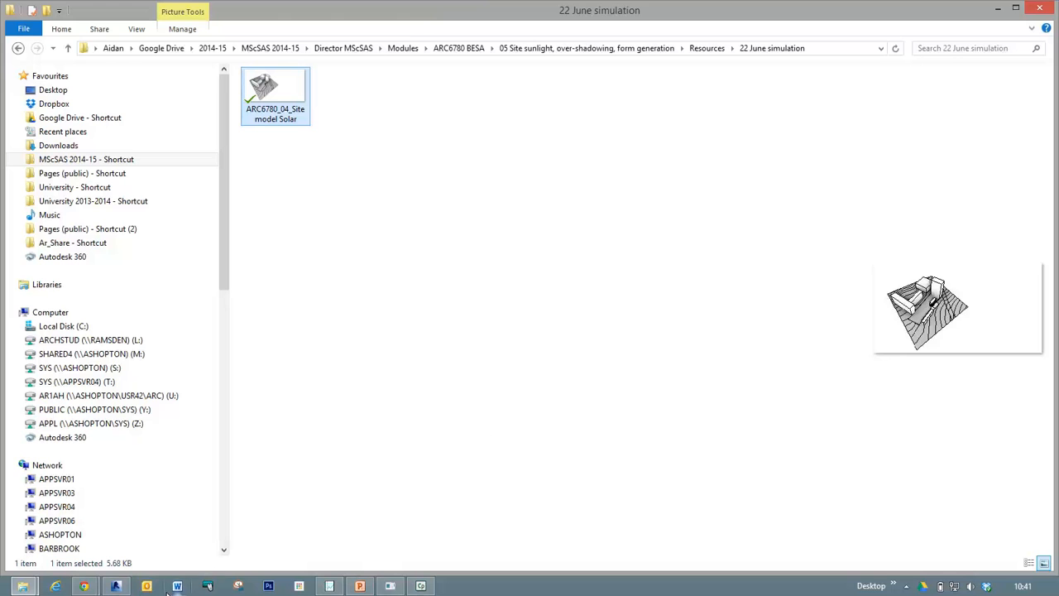
Switch back to Revit, start a new image export, and reuse the existing "ARC6780_04_Site model Solar" file in the 22 June simulation folder.
click(117, 586)
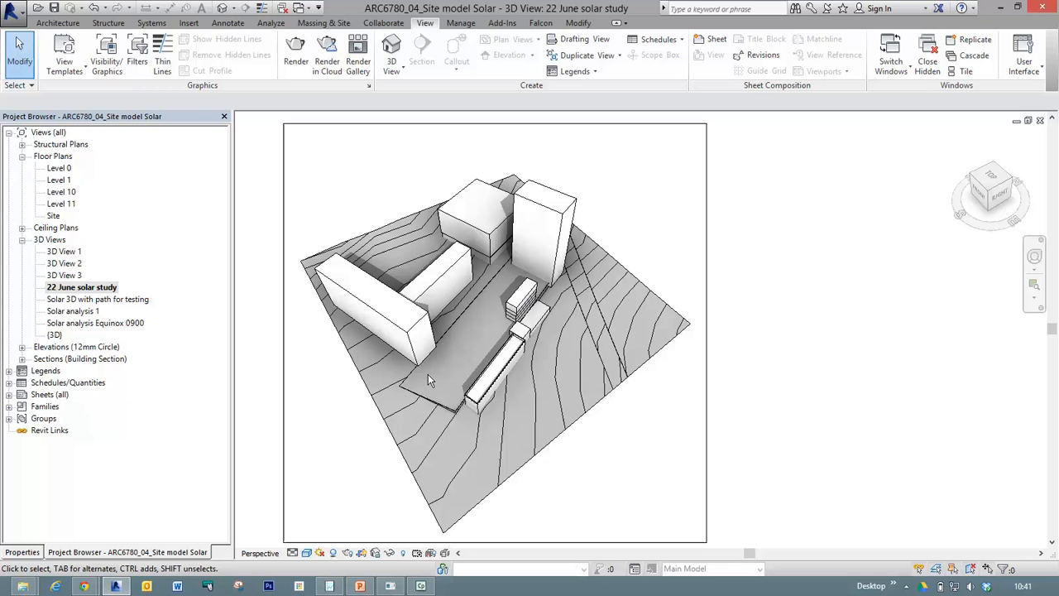
click(10, 16)
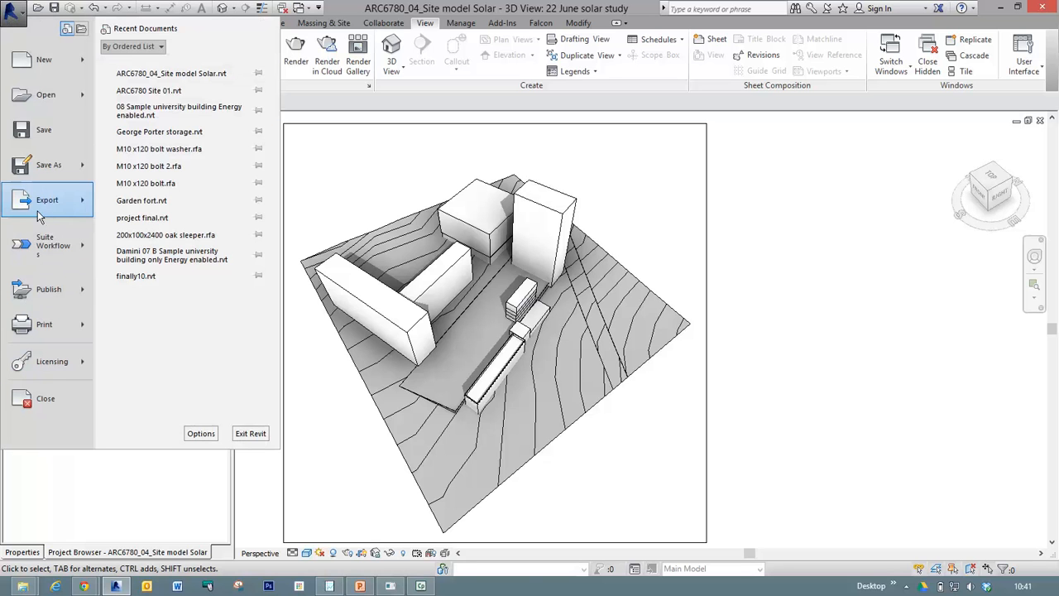
mouse_move(51, 208)
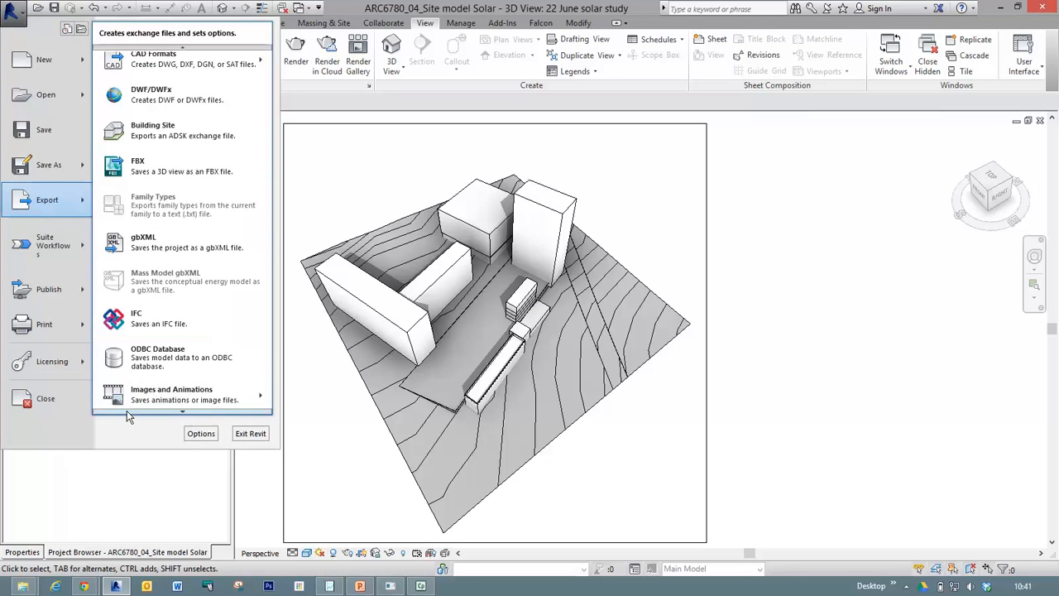
mouse_move(142, 396)
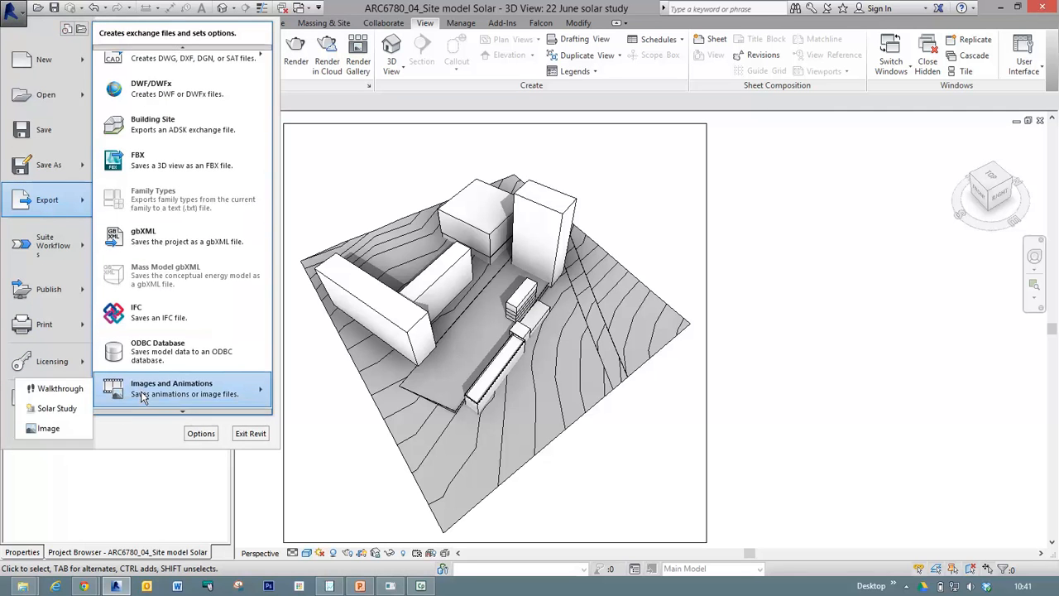
click(41, 428)
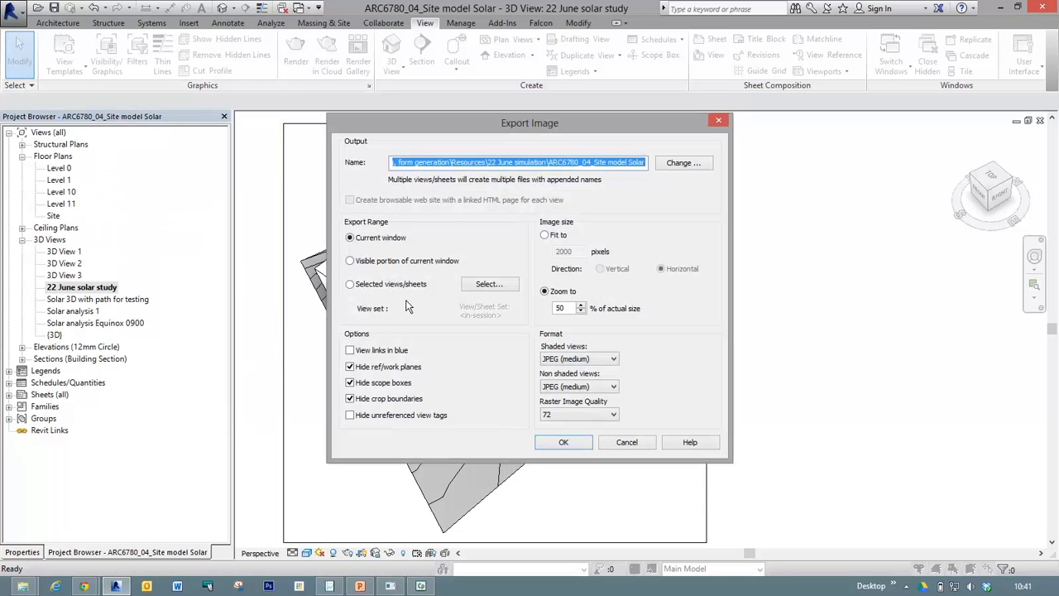
click(683, 163)
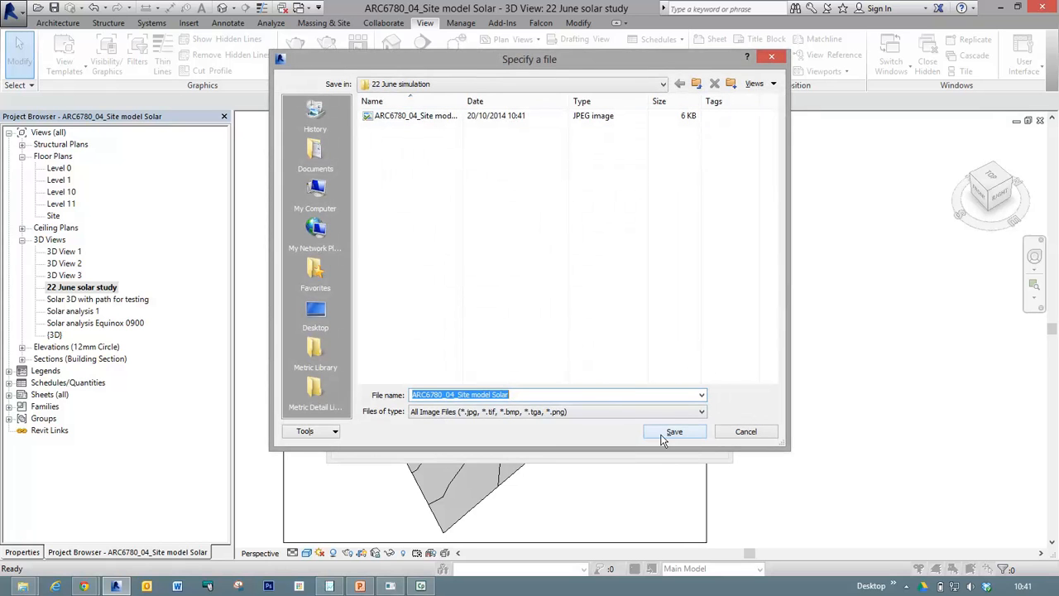
click(672, 432)
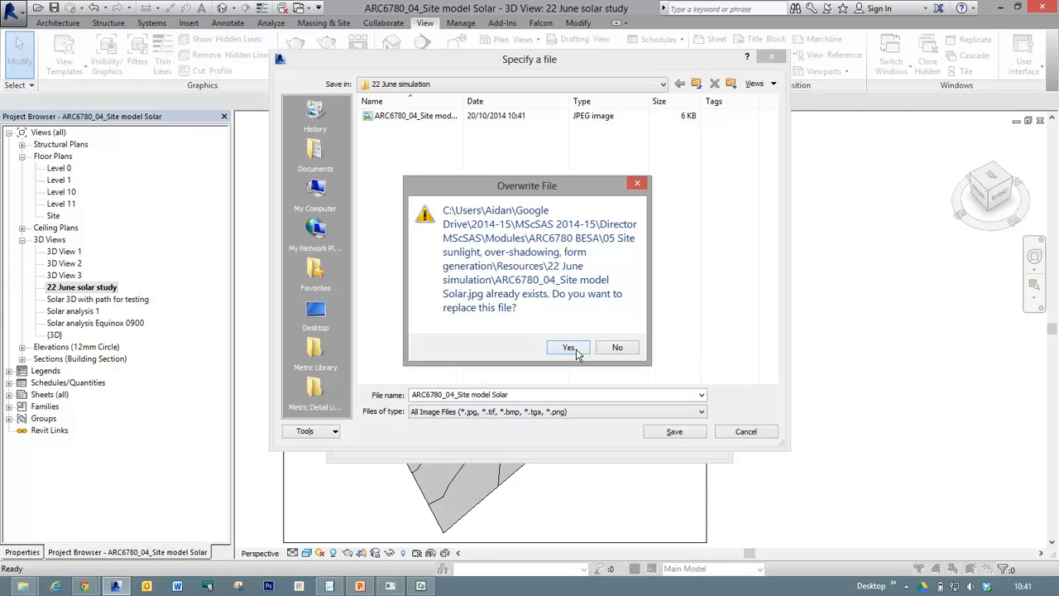
click(577, 350)
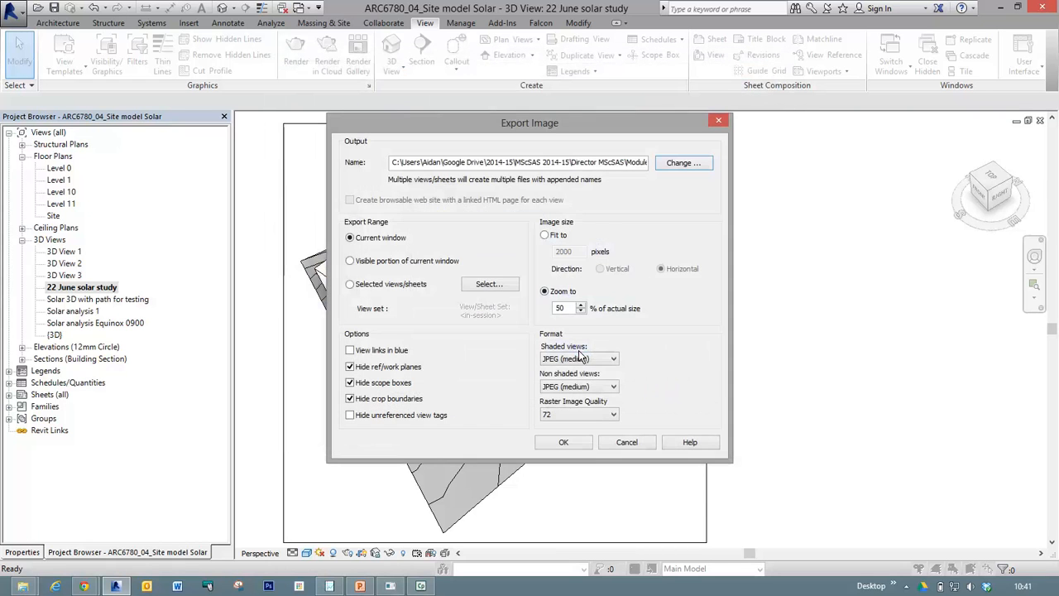
Export the visible portion of the current window, fitted to 2000 pixels horizontally, replacing the existing image file.
click(350, 261)
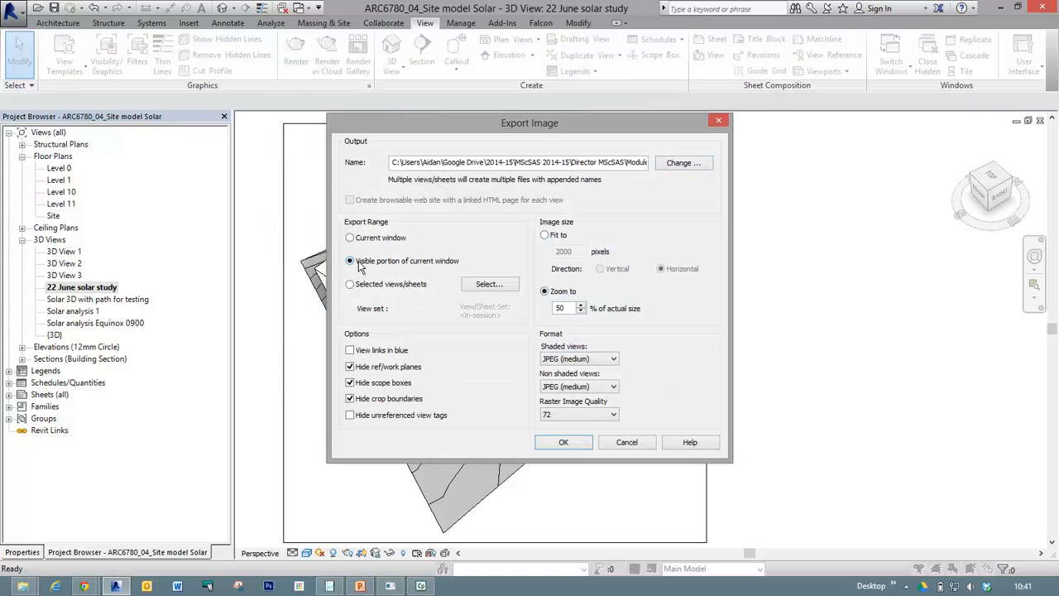
click(564, 306)
click(545, 236)
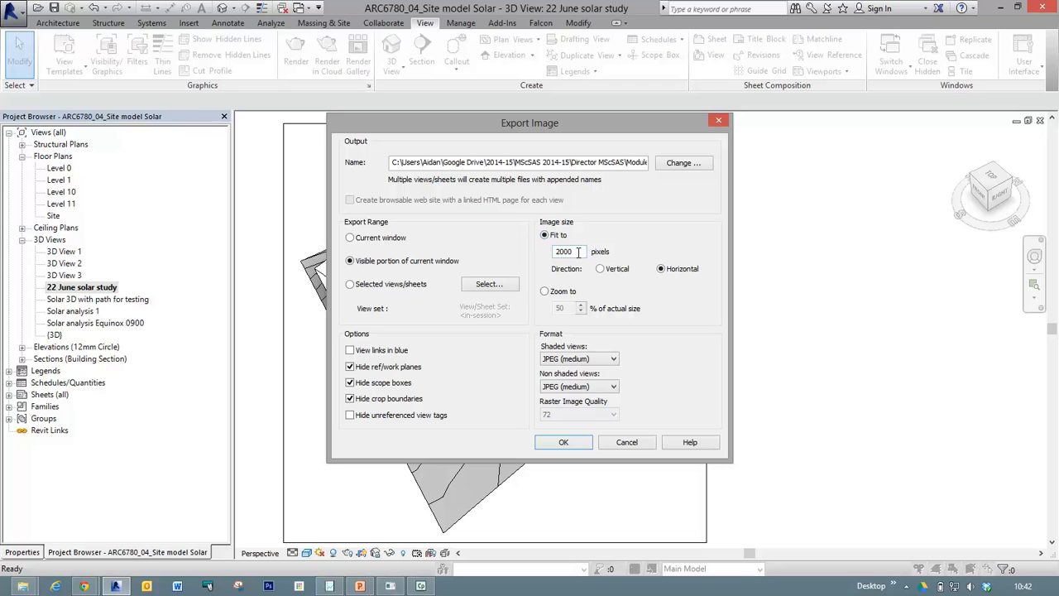
click(573, 442)
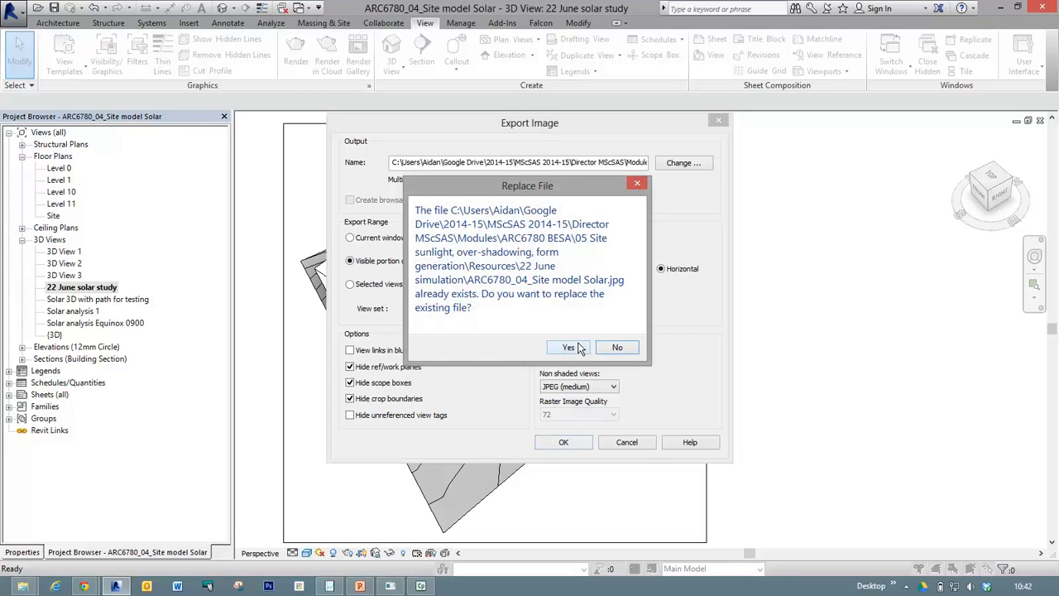
click(577, 347)
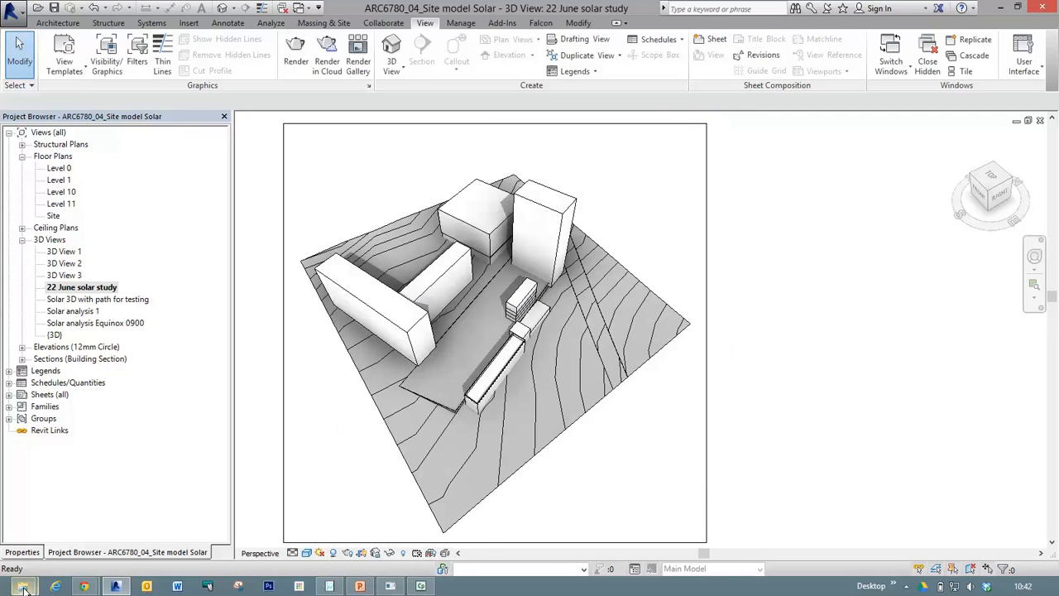
Switch to File Explorer, open the re-exported site model image, enlarge it to examine its quality, and close the viewer.
mouse_move(25, 586)
click(94, 536)
click(286, 115)
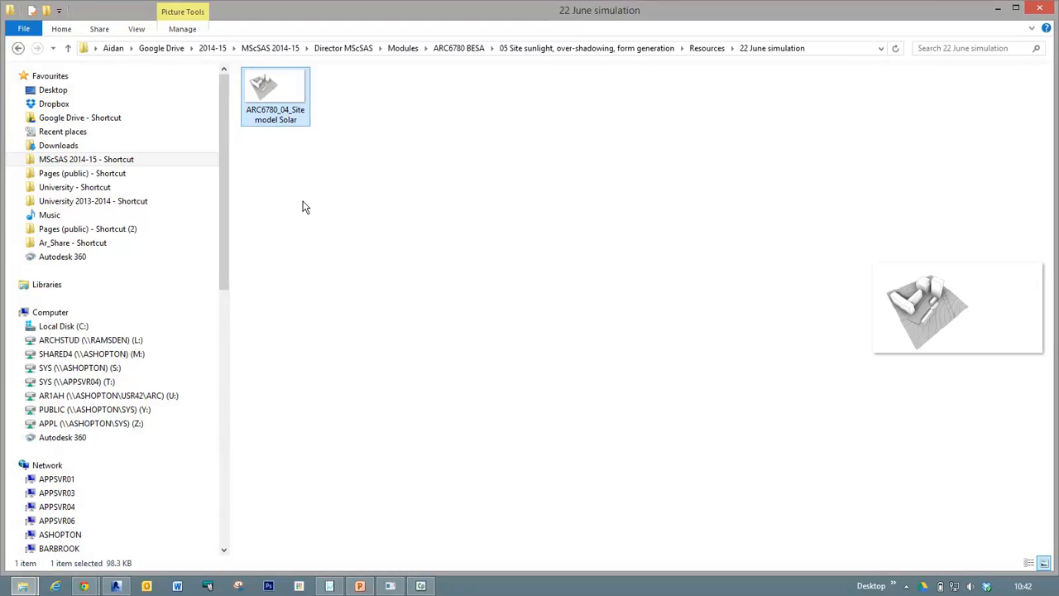
double_click(266, 94)
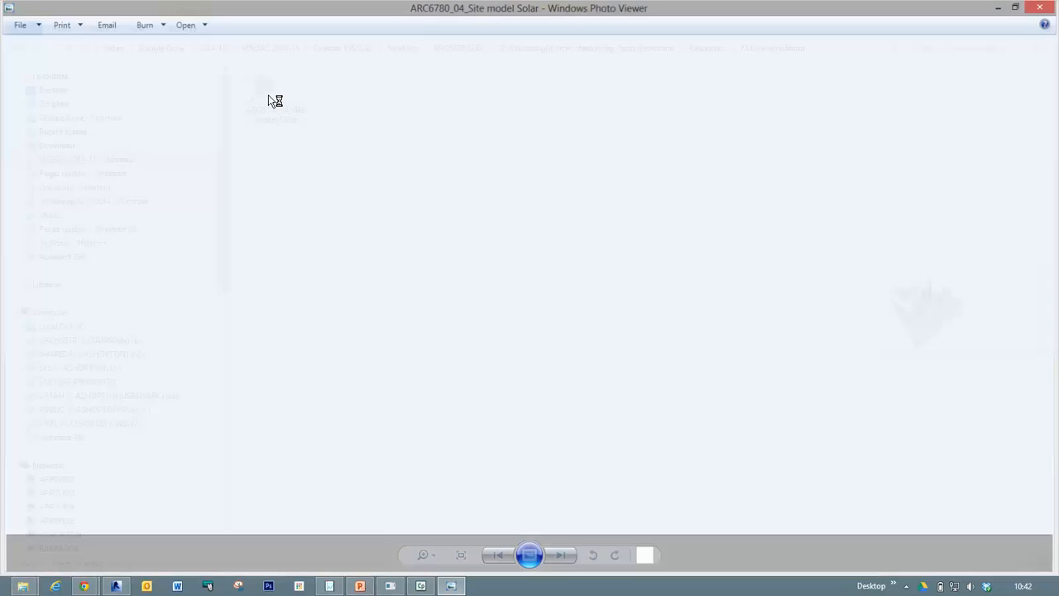
click(464, 569)
drag(331, 338, 493, 325)
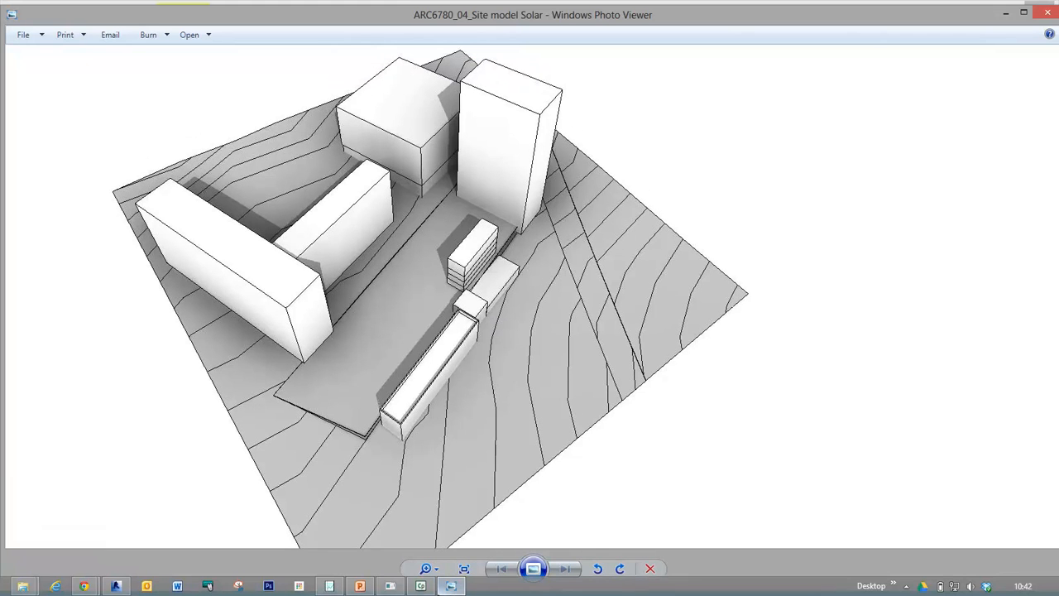
click(426, 568)
mouse_move(435, 571)
mouse_down()
mouse_move(445, 547)
mouse_move(438, 573)
mouse_up()
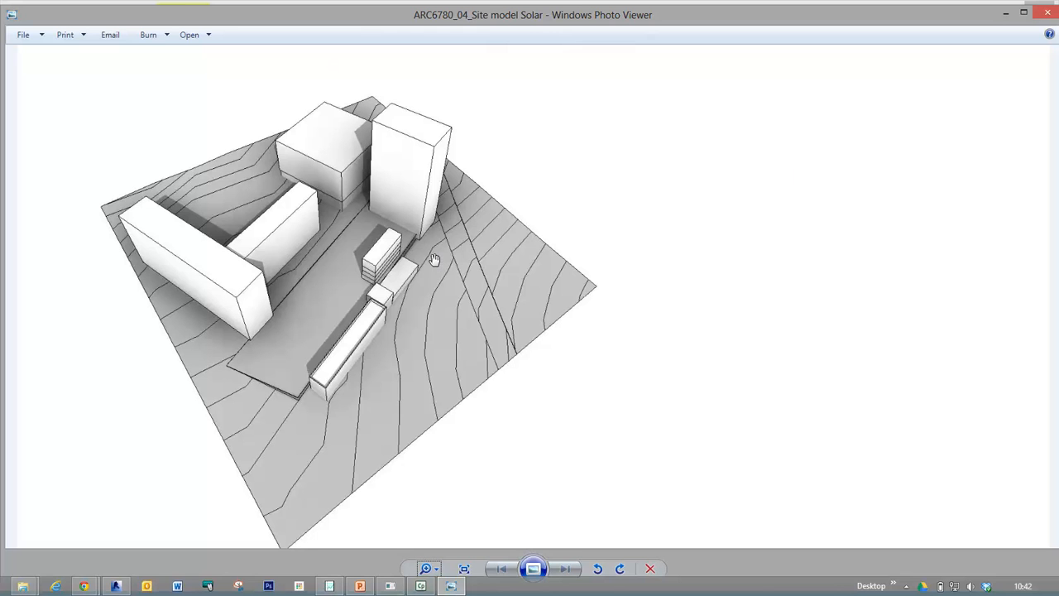
click(1044, 14)
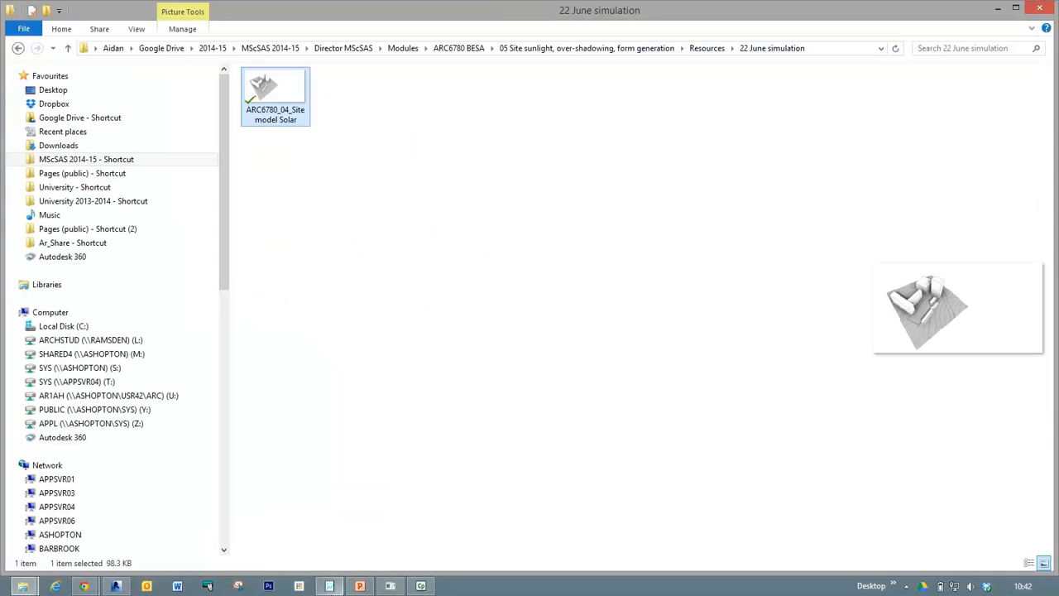
Switch back to Revit and start a Solar Study export with all frames, keeping the Shaded with Edges visual style.
click(116, 586)
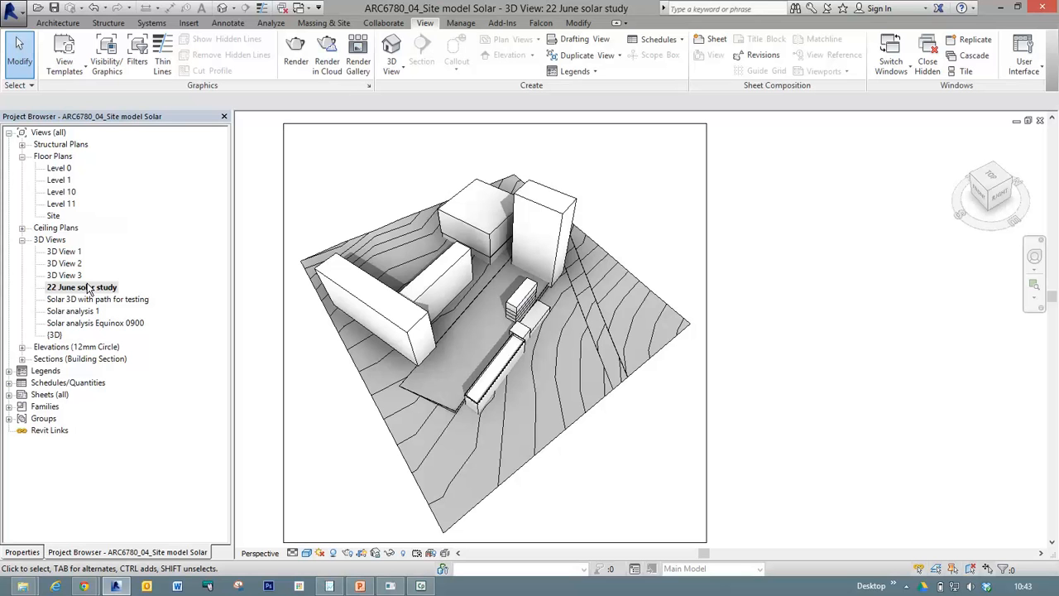
click(12, 16)
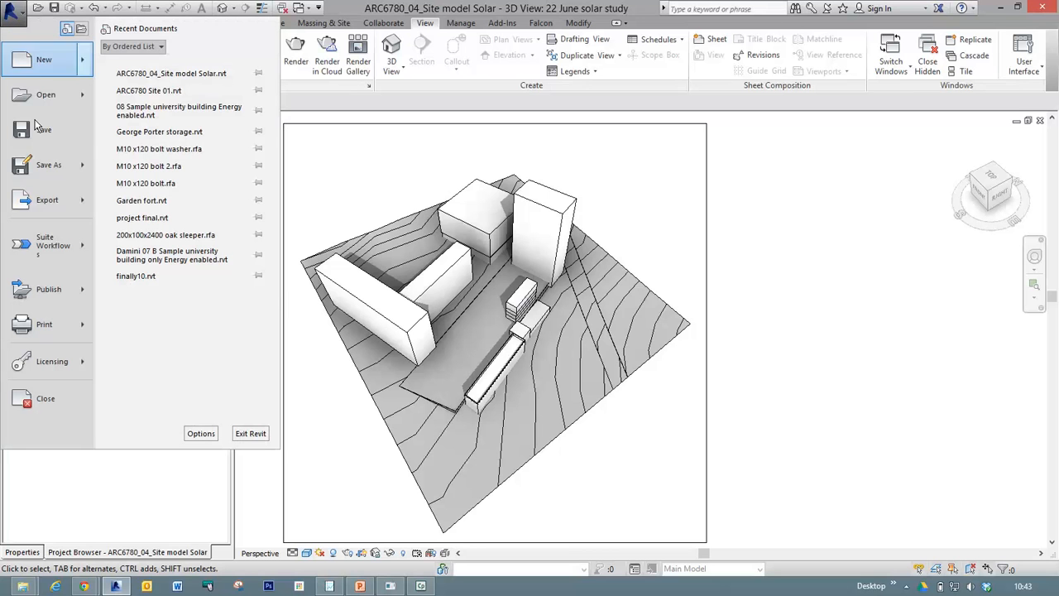
mouse_move(41, 210)
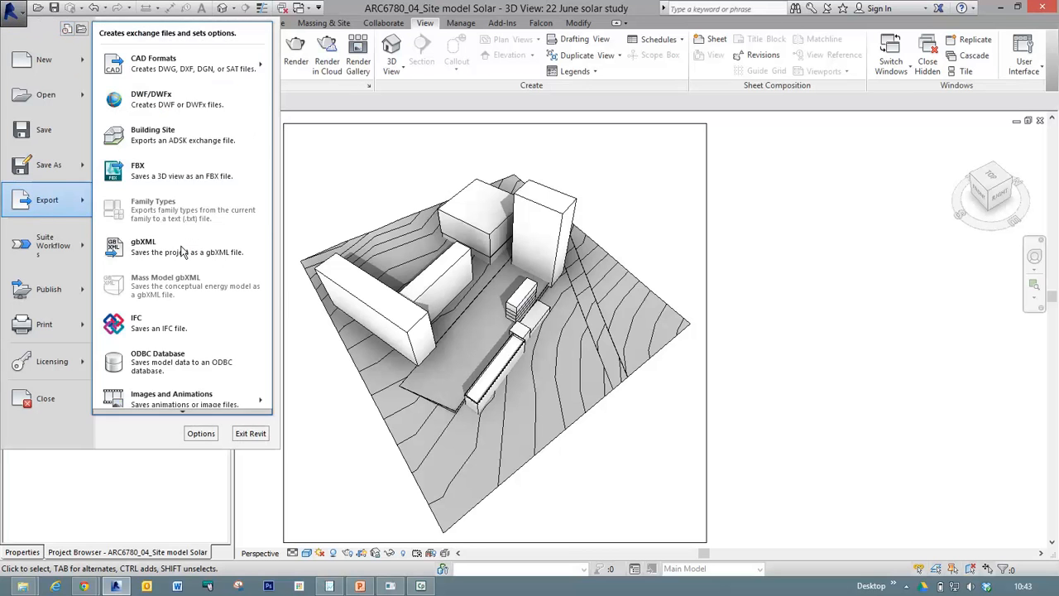
mouse_move(209, 395)
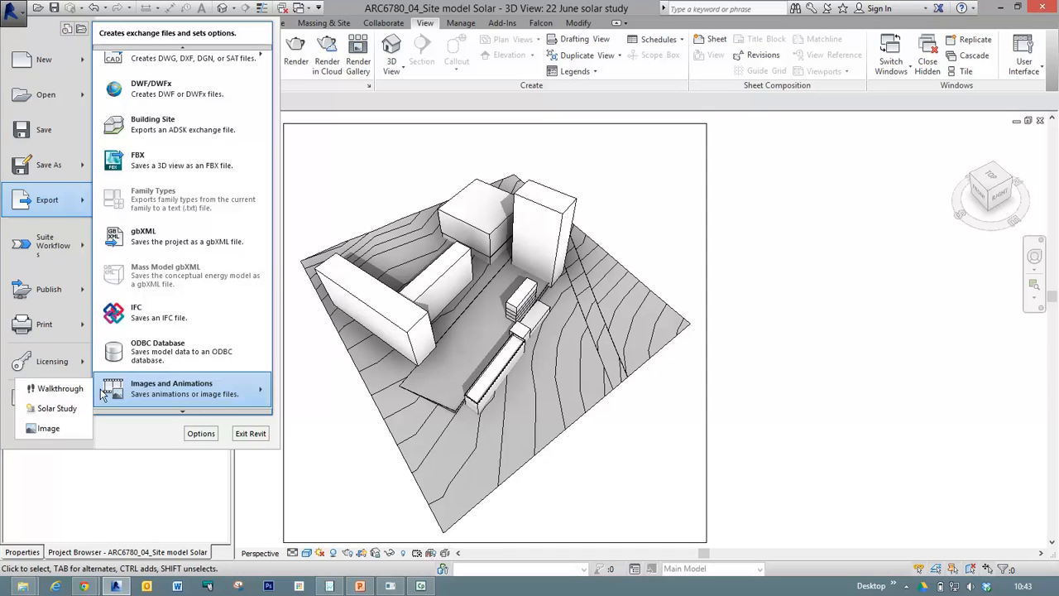
click(57, 409)
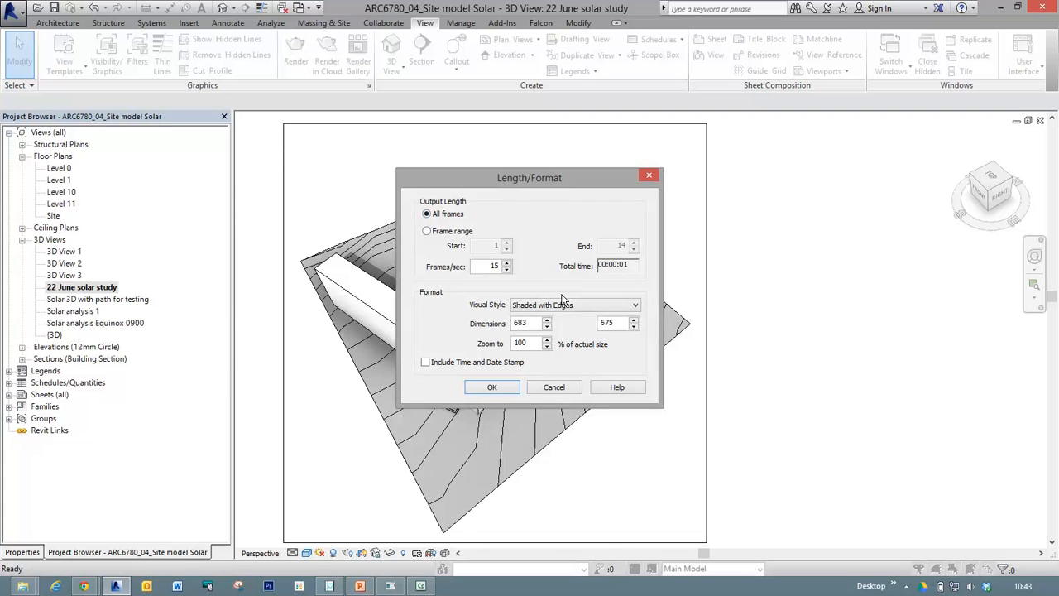
click(580, 304)
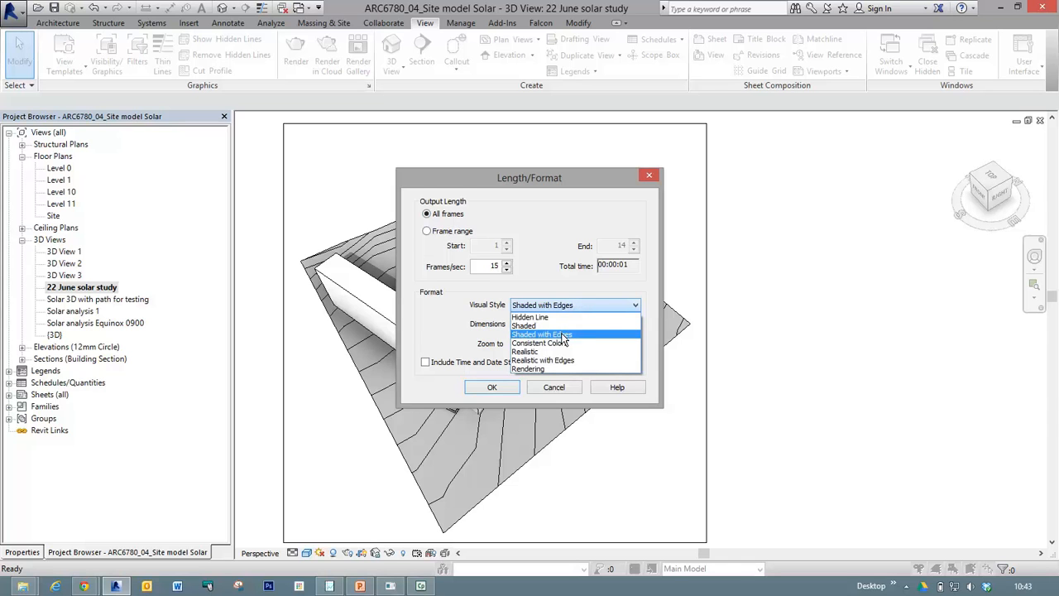
click(564, 334)
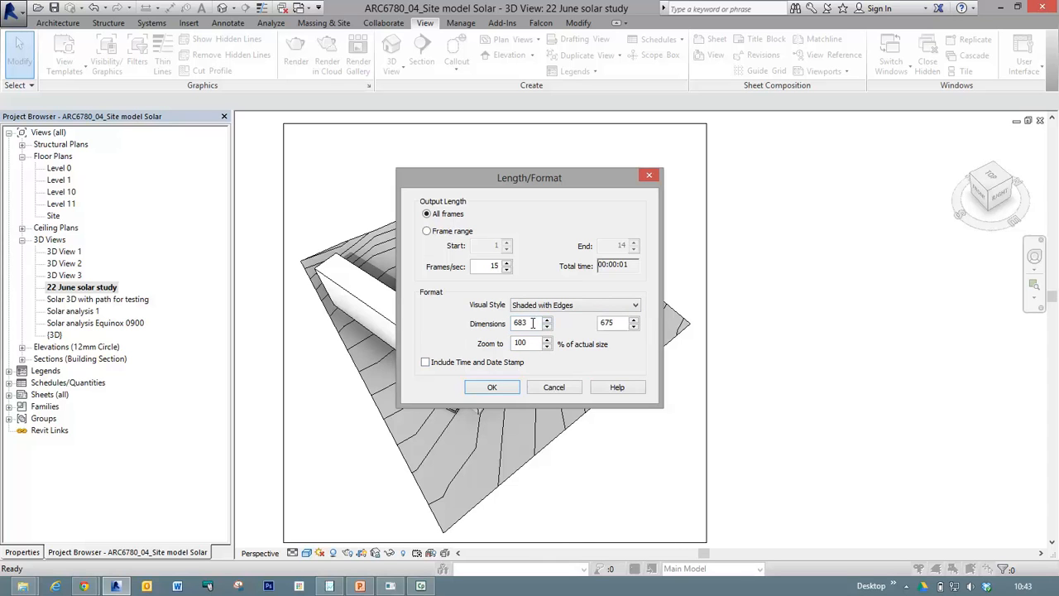
Set the animation width to 2000, include the time and date stamp, and accept the length and format settings.
drag(533, 323, 502, 323)
text(2000)
click(609, 323)
click(426, 365)
click(493, 387)
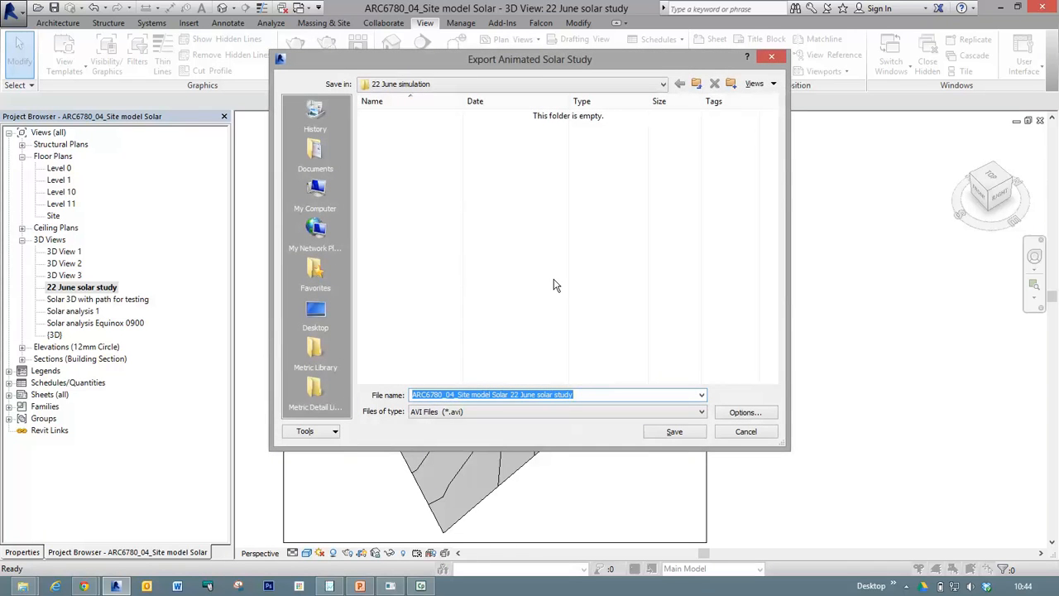
Check the length/format options and available file types, and export the solar study as JPEG (*.jpg) to the 22 June simulation folder.
click(599, 410)
click(599, 409)
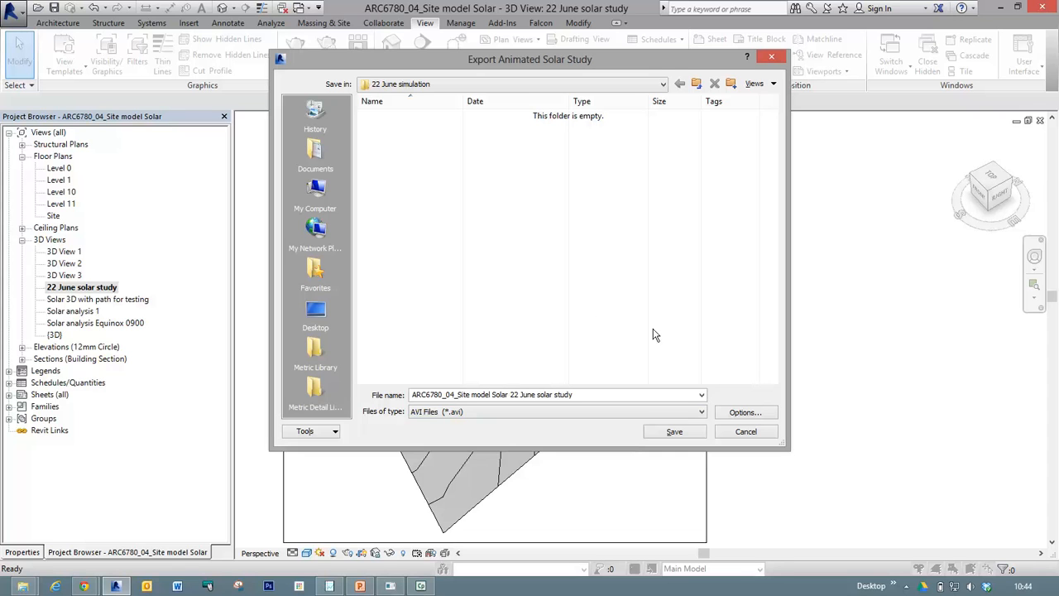
click(728, 413)
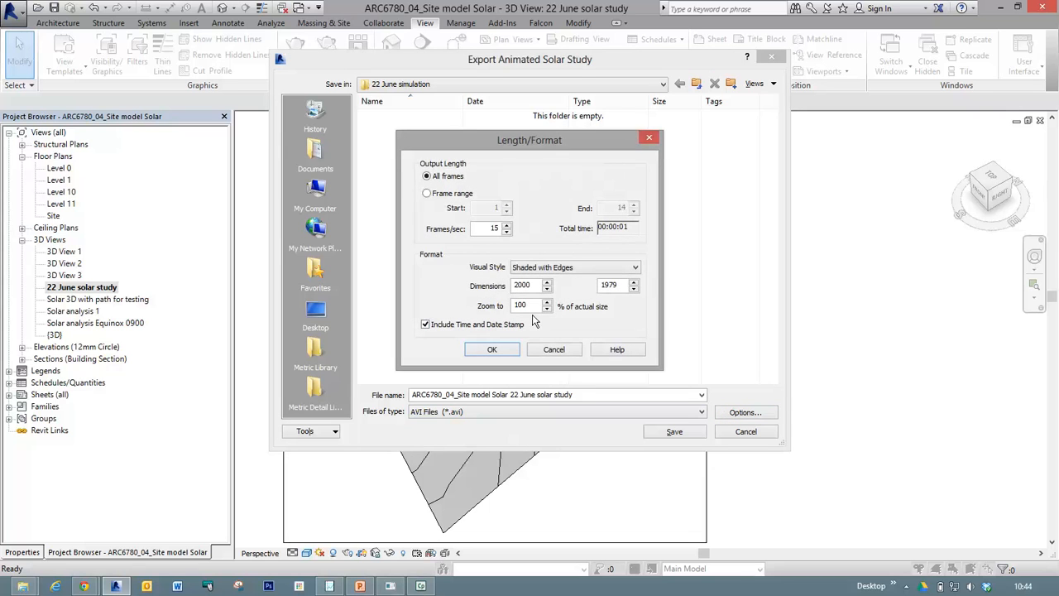
click(564, 352)
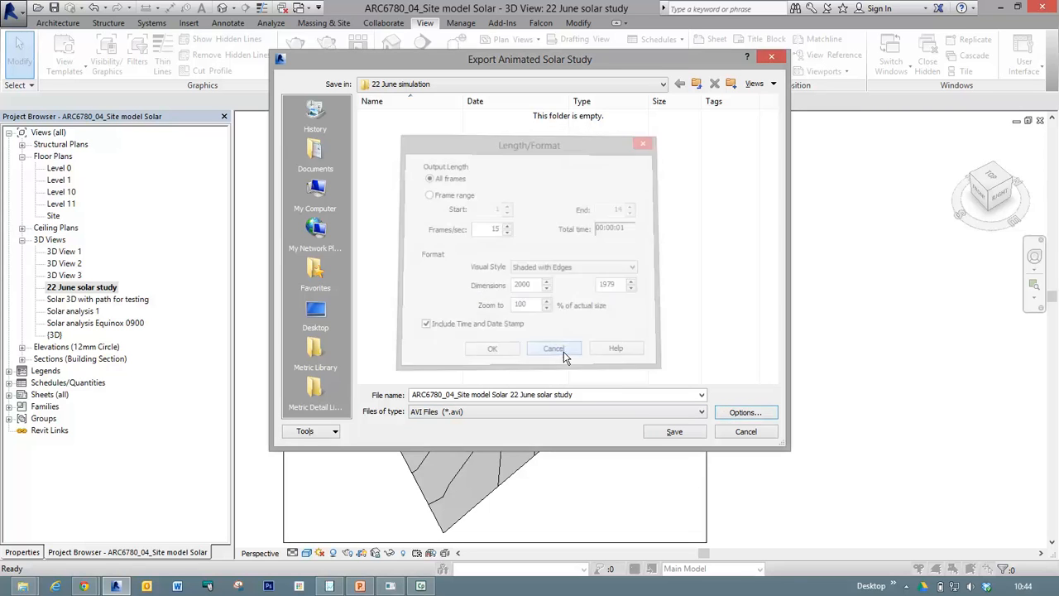
click(534, 414)
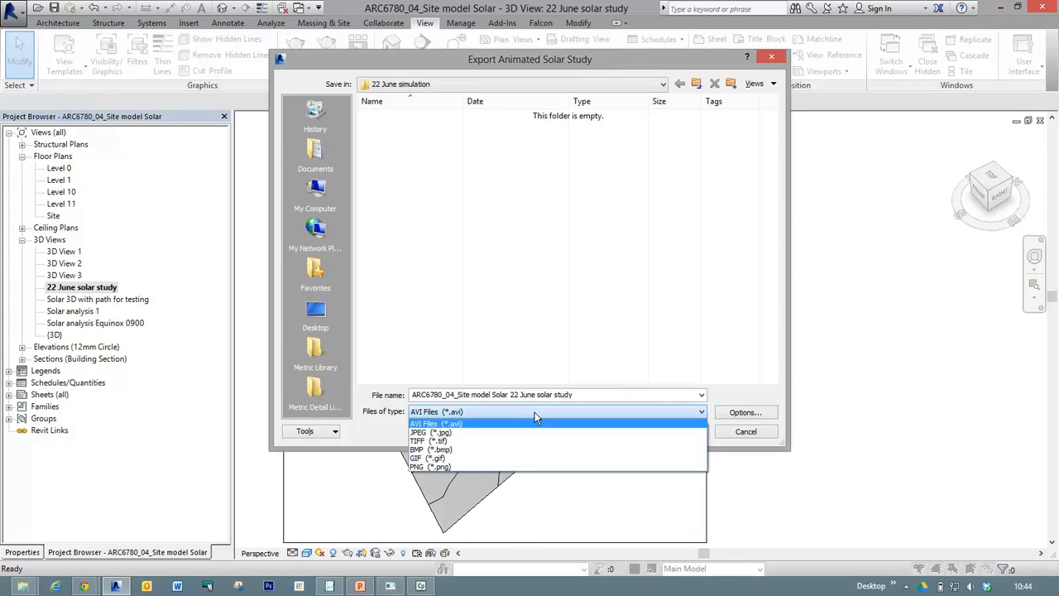
click(525, 414)
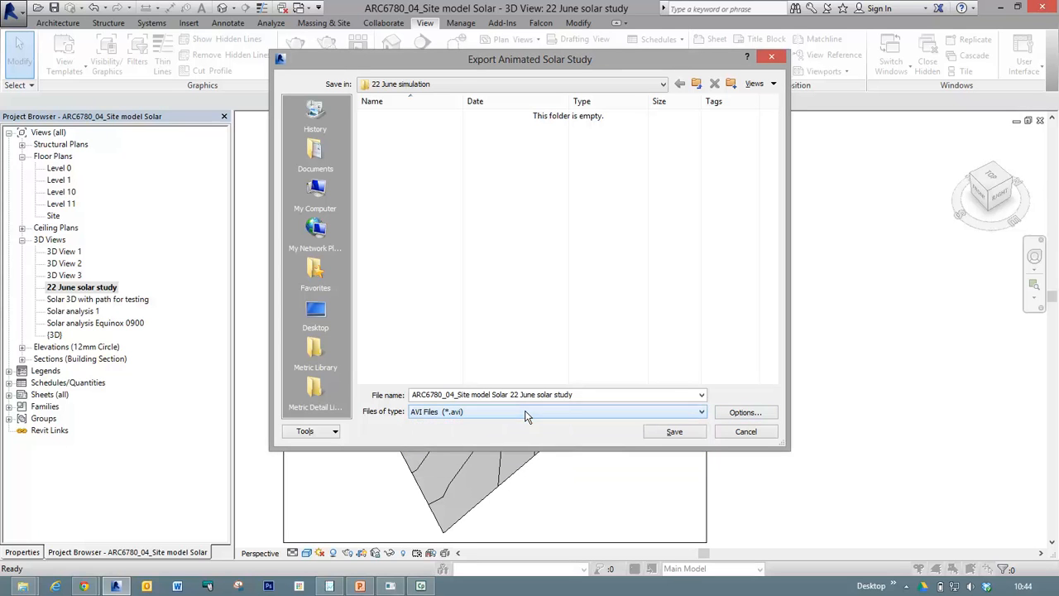
click(483, 412)
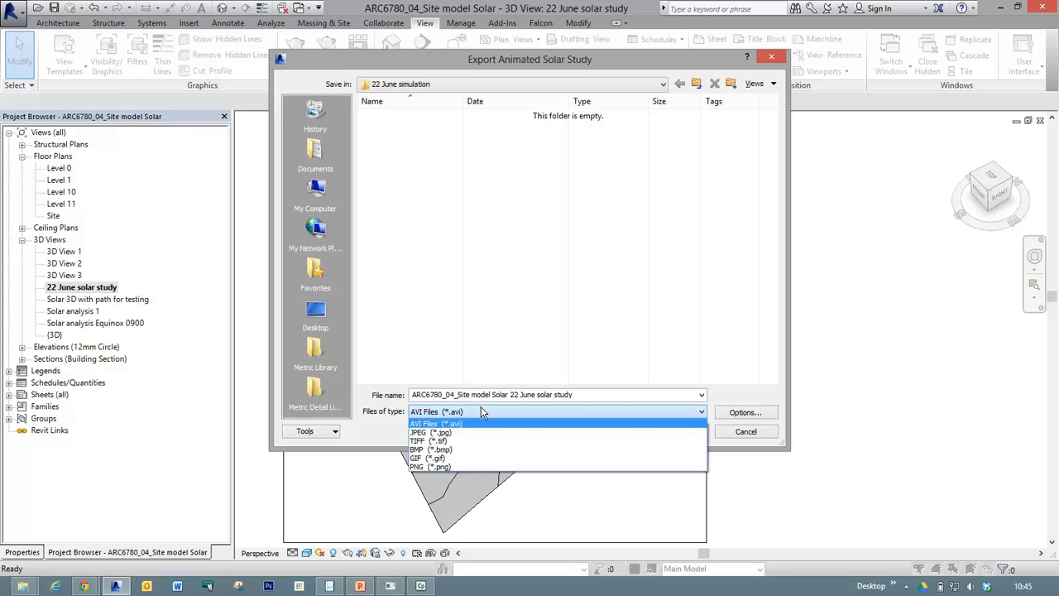
click(442, 433)
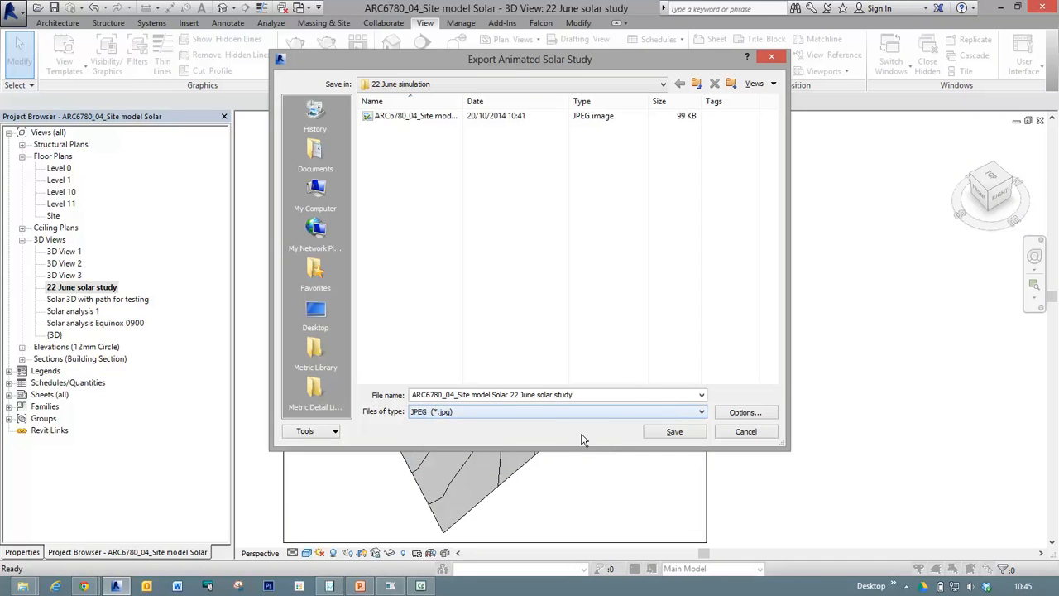
click(670, 431)
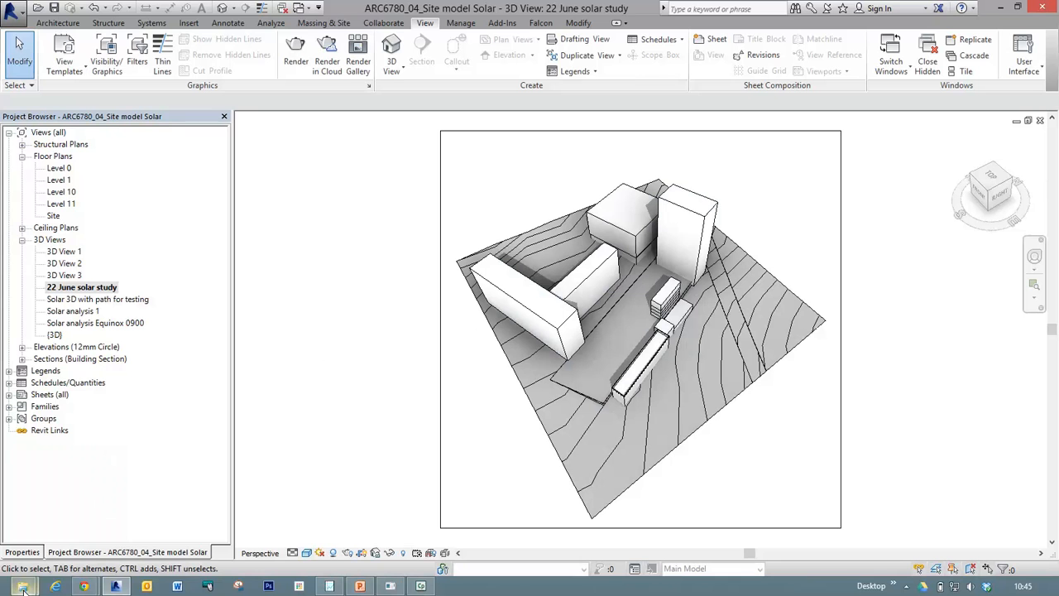
Switch to File Explorer, open the 22 June simulation folder and delete the still image "ARC6780_04_Site model Solar" from among the exported frames.
mouse_move(22, 586)
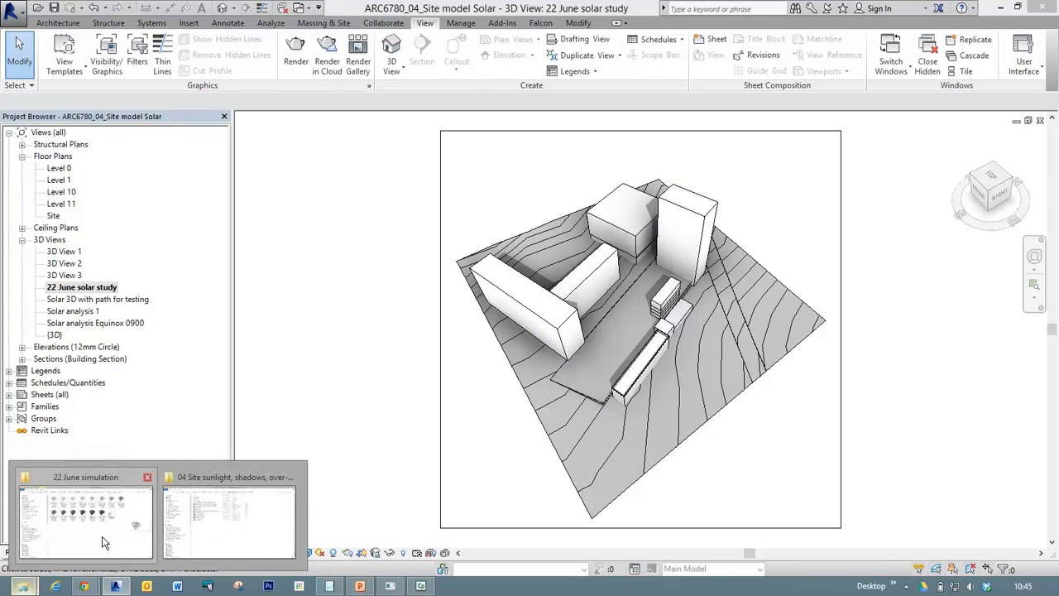
click(123, 542)
click(704, 48)
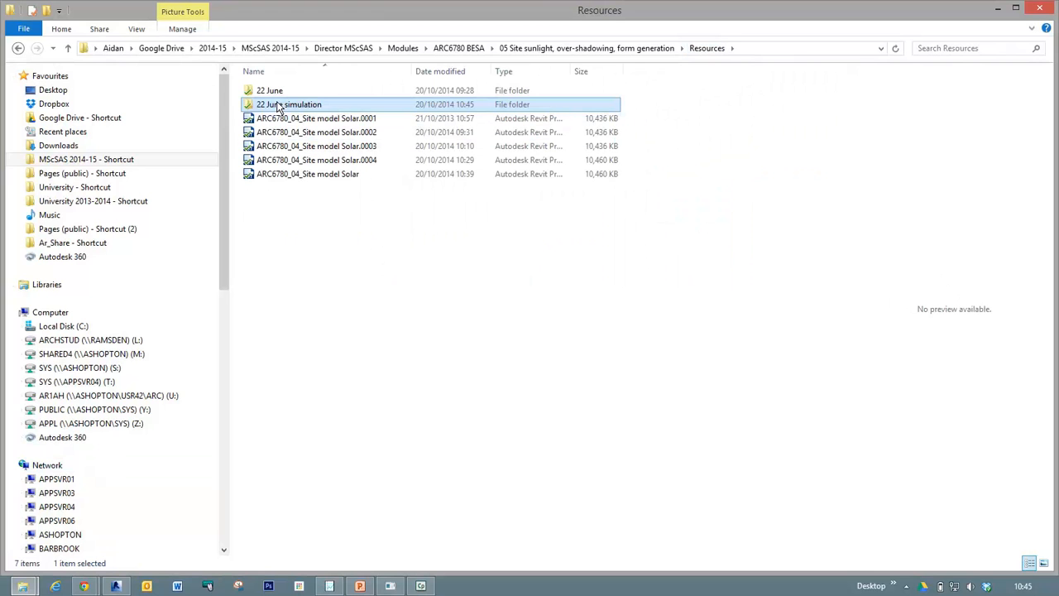
double_click(279, 106)
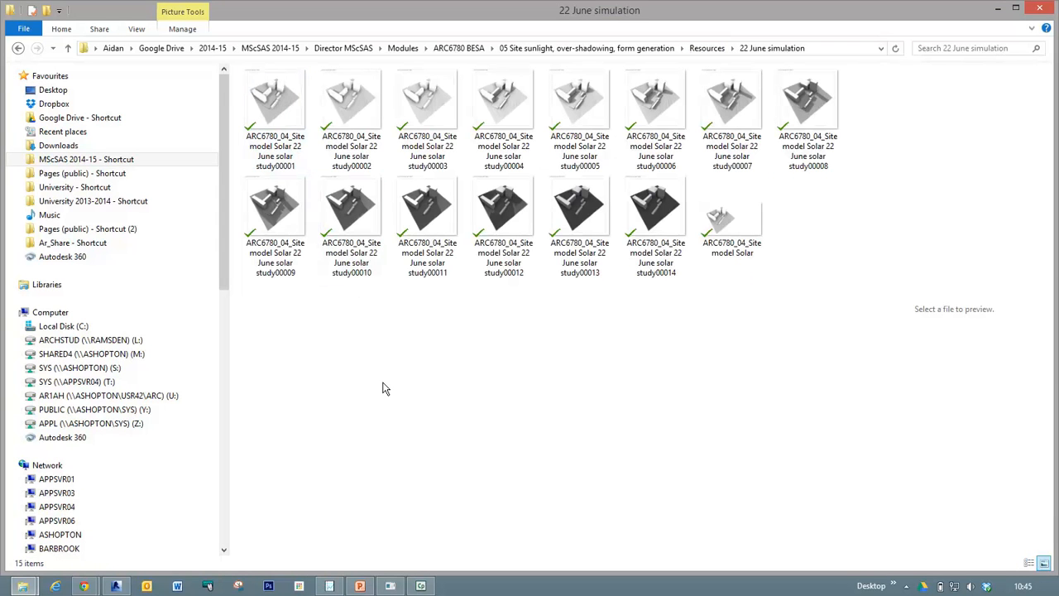
click(745, 217)
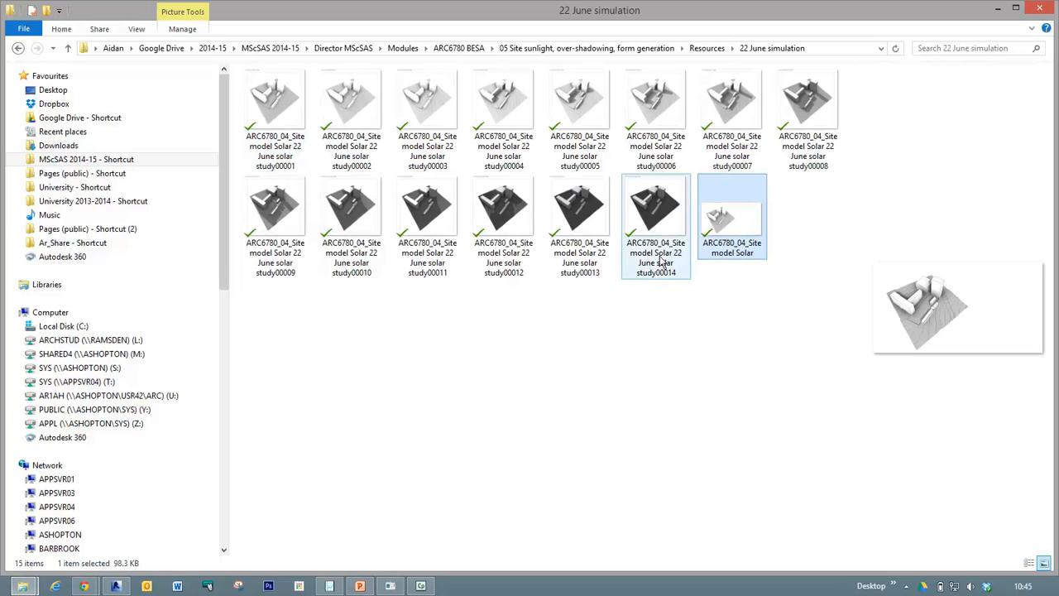
key(Delete)
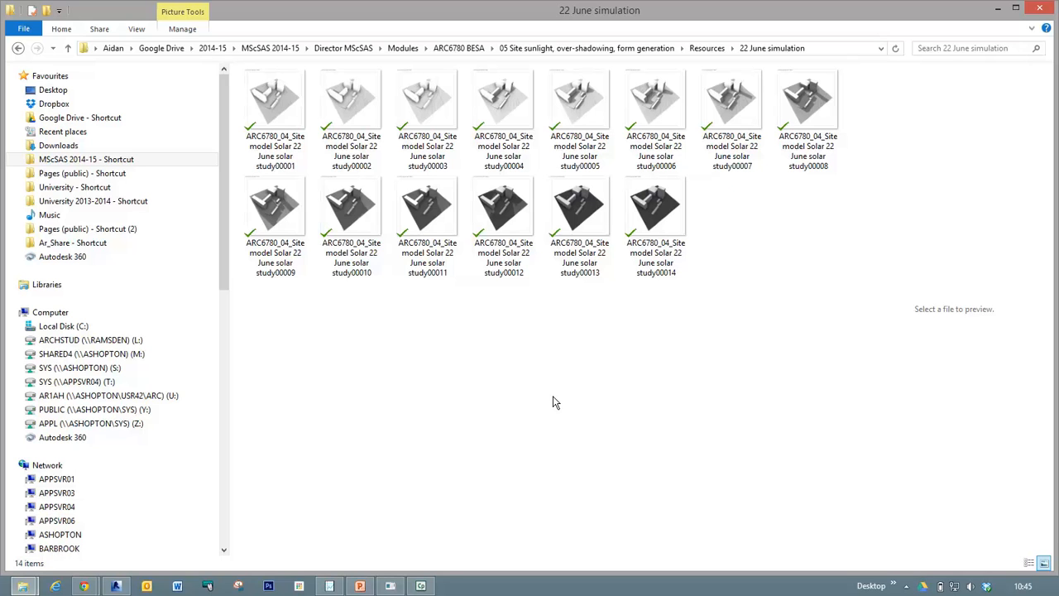
Open the first exported 22 June solar study frame and view the sequence through to the last frame.
click(288, 100)
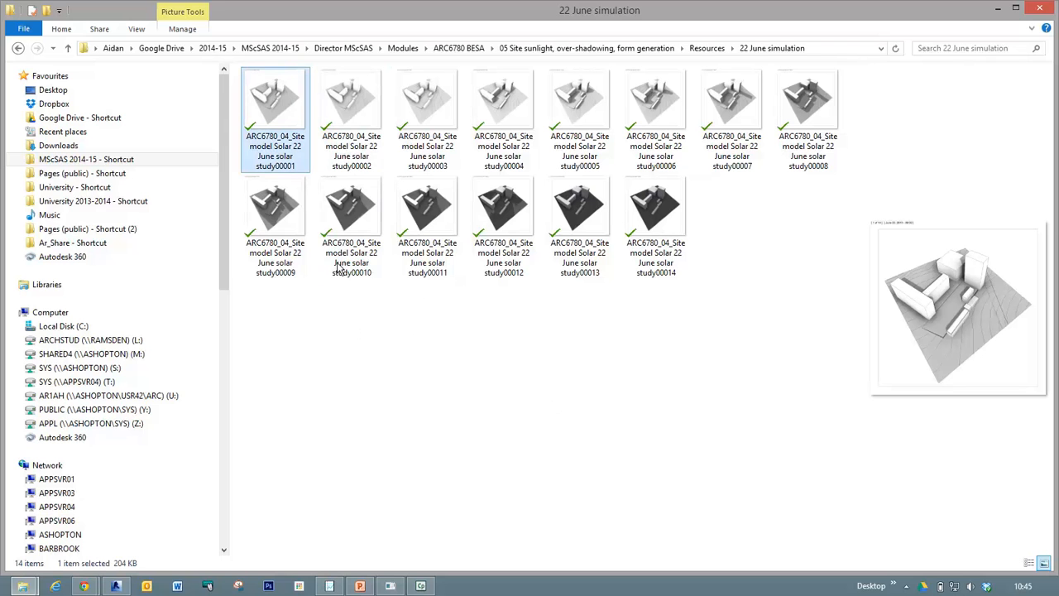
double_click(271, 100)
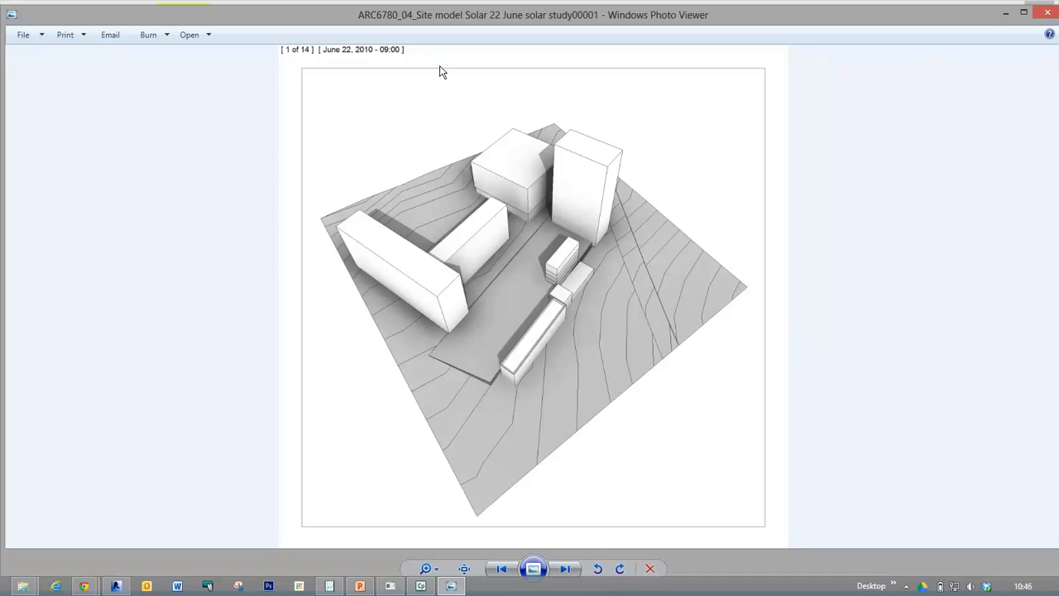
key(Right)
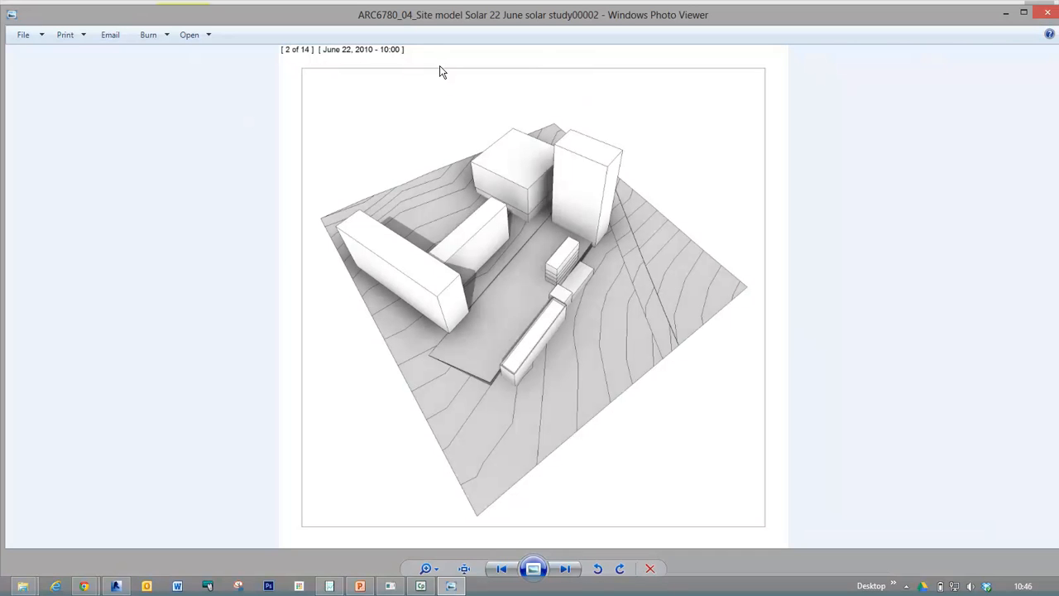
key(Right)
key(Right)
key(Right)
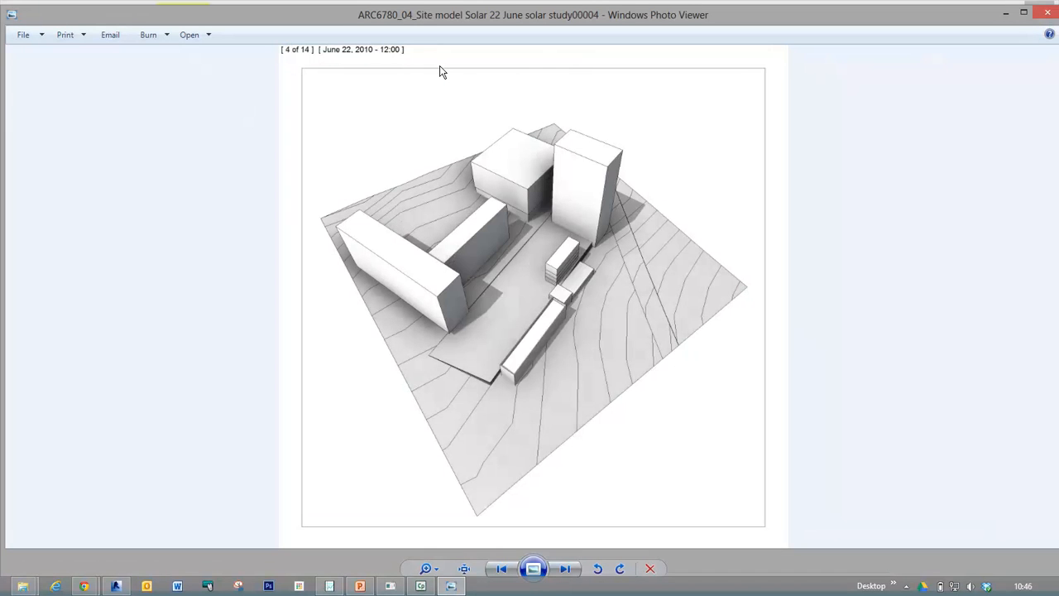
key(Right)
key(Right)
key(Right)
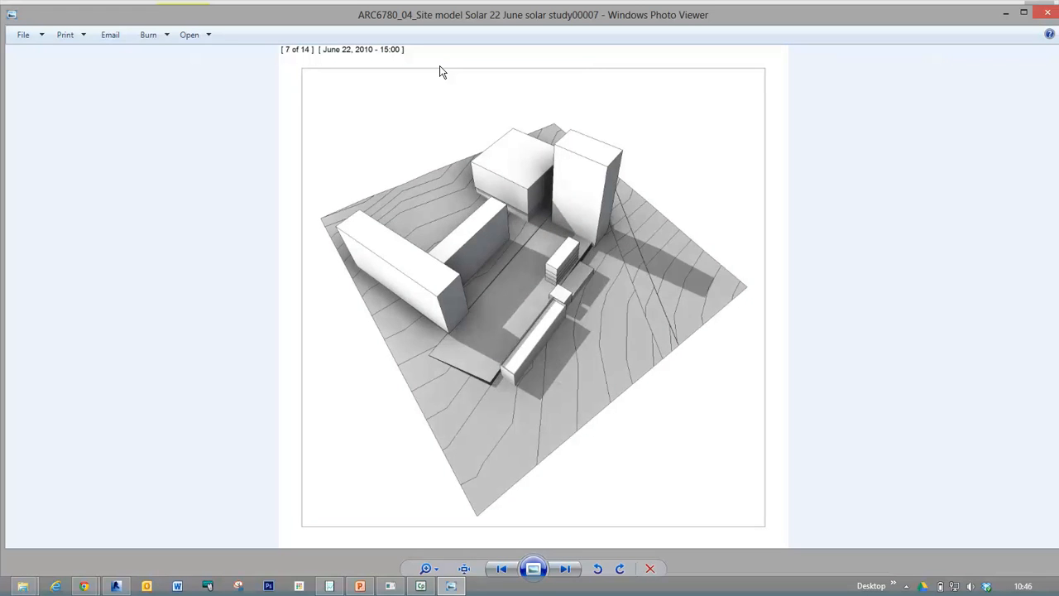
key(Right)
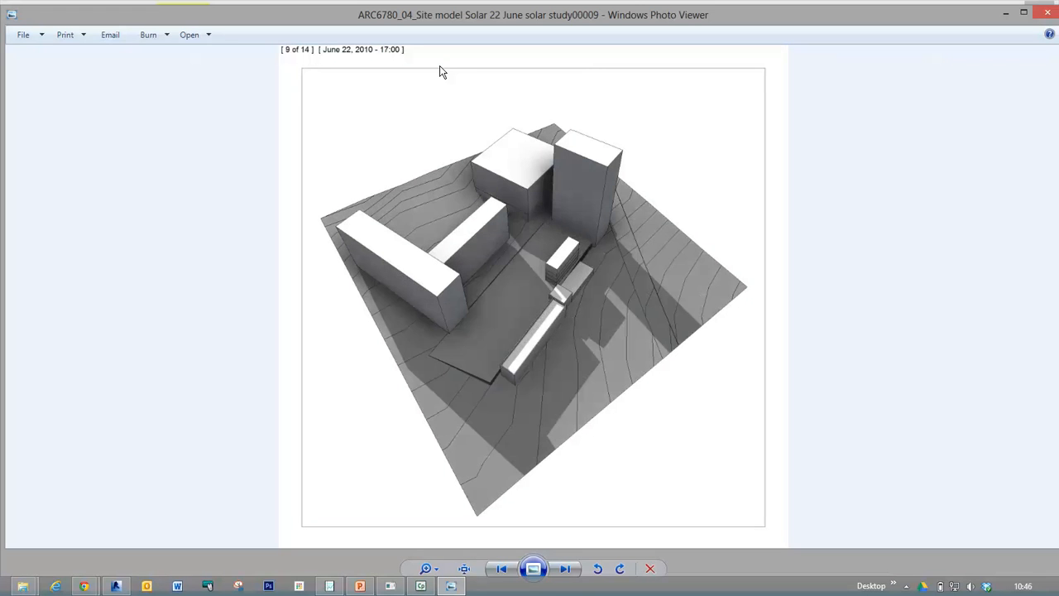
key(Right)
key(Right)
key(Right)
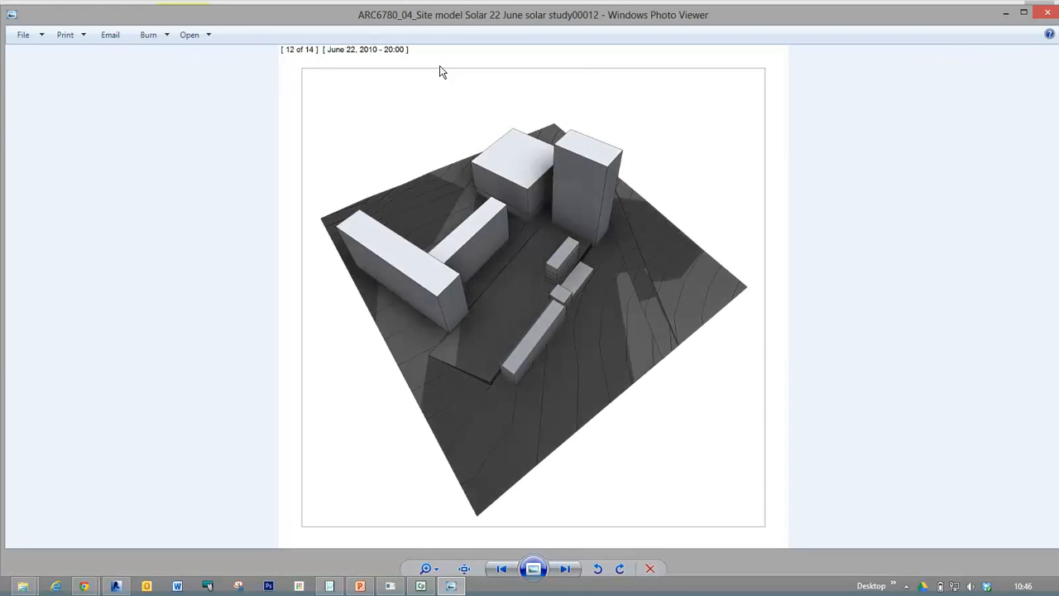
key(Right)
key(Right)
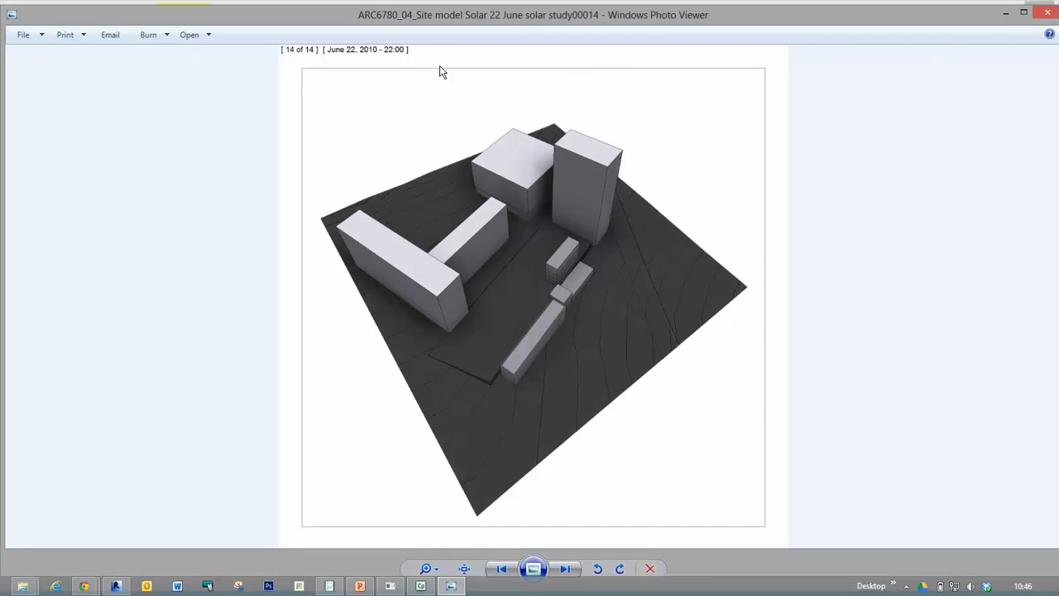
Step back through the exported frames and compare the shadows between the 12:00 and 15:00 frames.
key(Left)
key(Left)
key(Left)
key(Left)
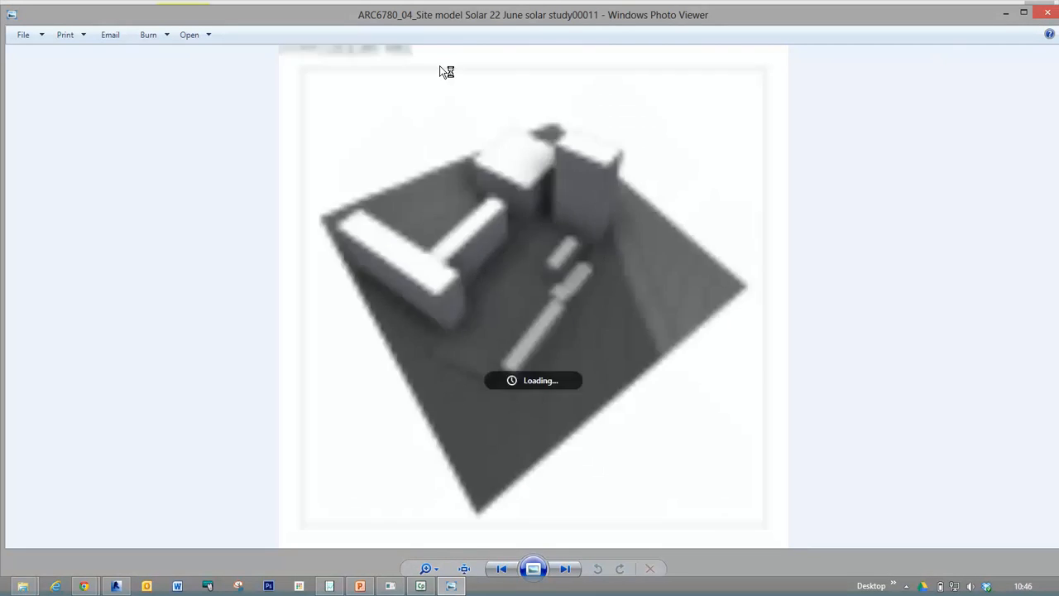
key(Left)
key(Left)
key(Left)
key(Left)
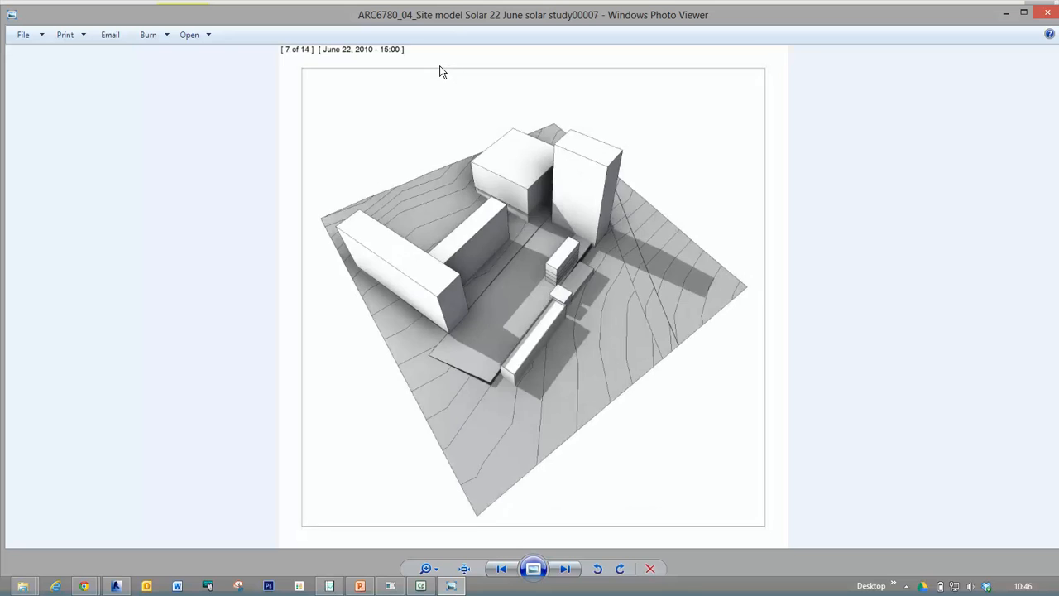
key(Left)
key(Left)
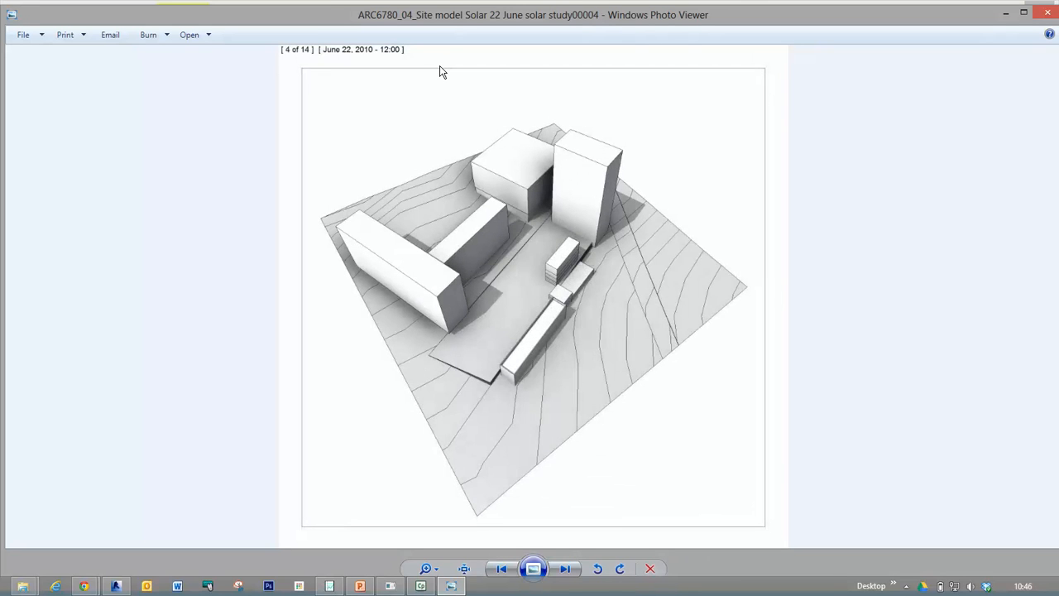
key(Right)
key(Right)
key(Right)
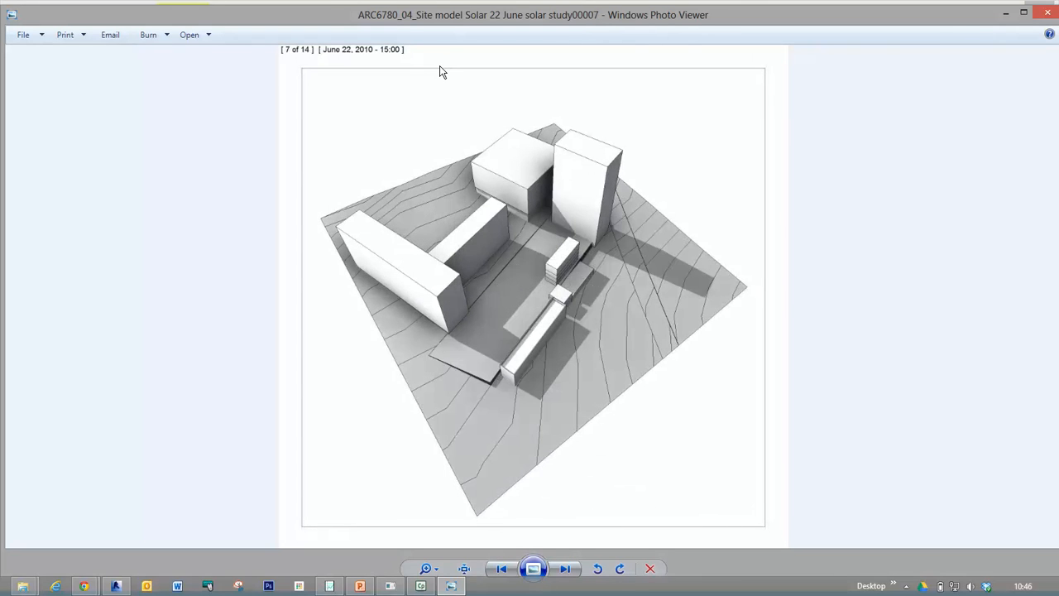
key(Left)
key(Left)
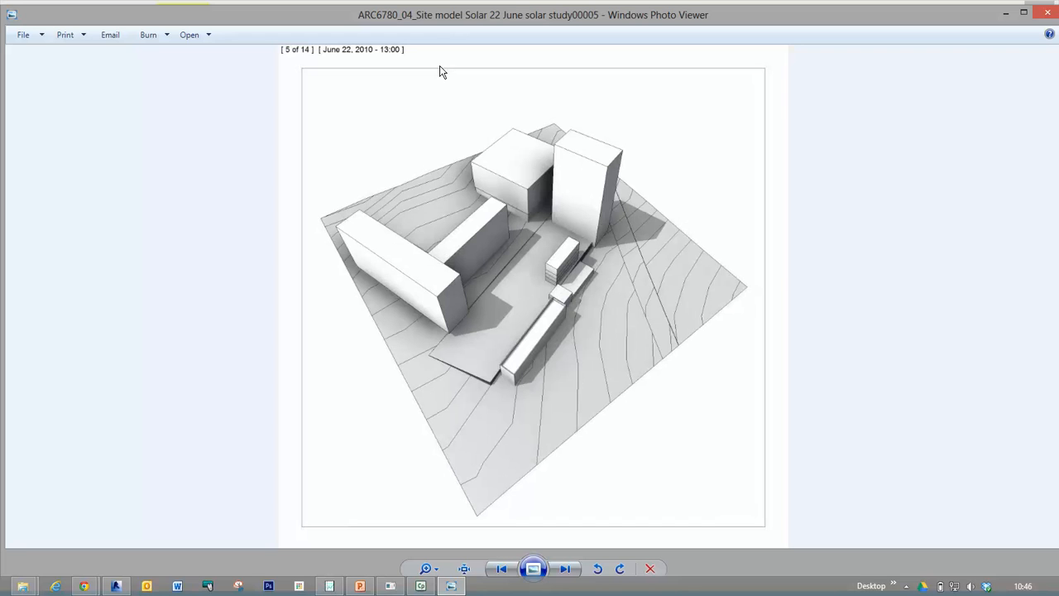
key(Right)
key(Right)
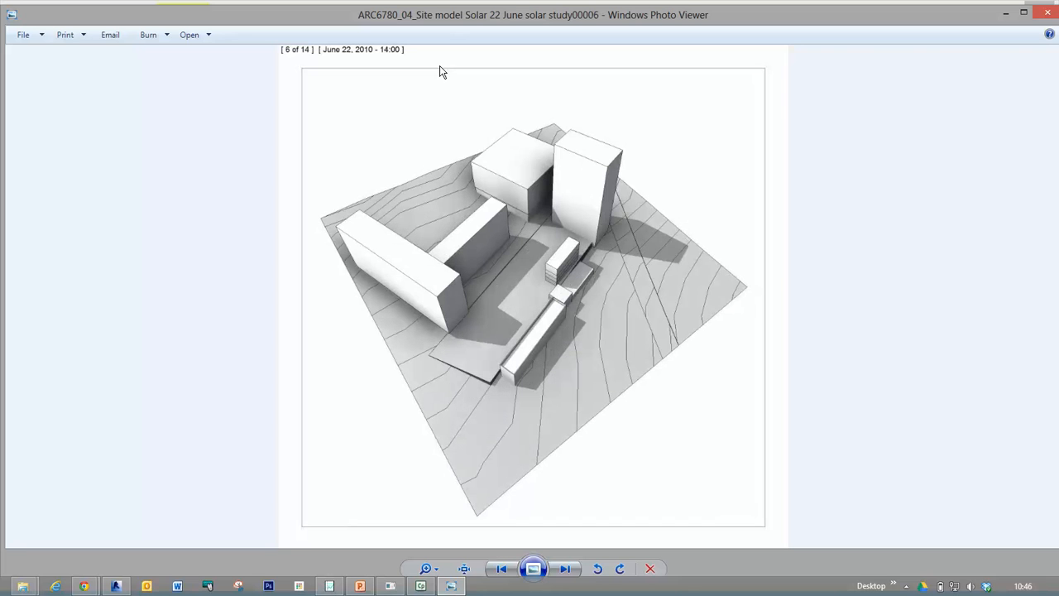
key(Left)
key(Left)
key(Left)
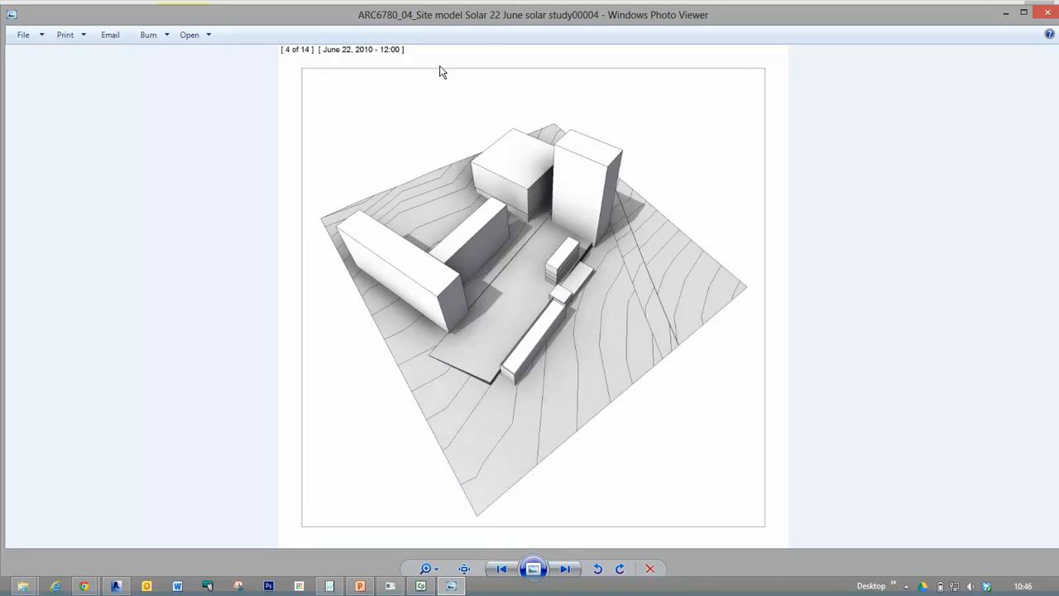
key(Right)
key(Right)
key(Right)
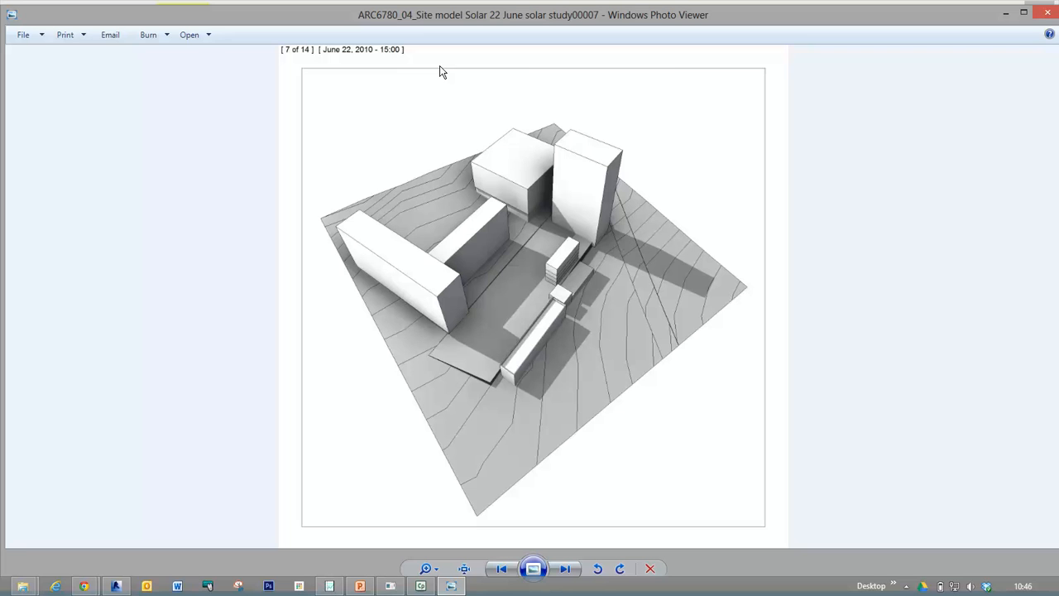
key(Left)
key(Left)
key(Left)
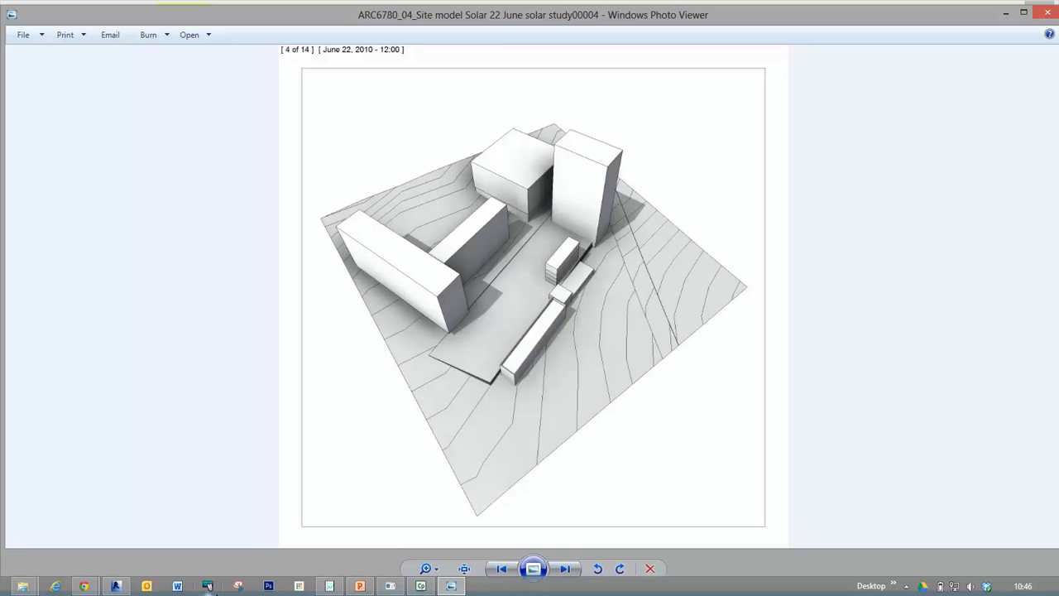
Switch back to Revit, duplicate the 22 June solar study view with detailing, and maximize the copy's window.
click(116, 586)
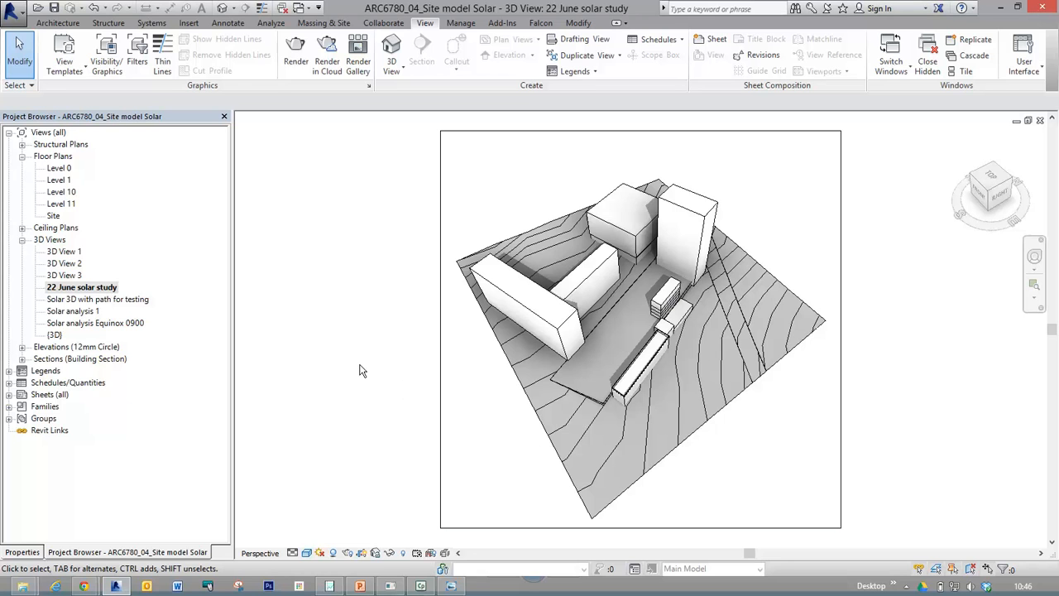
click(98, 288)
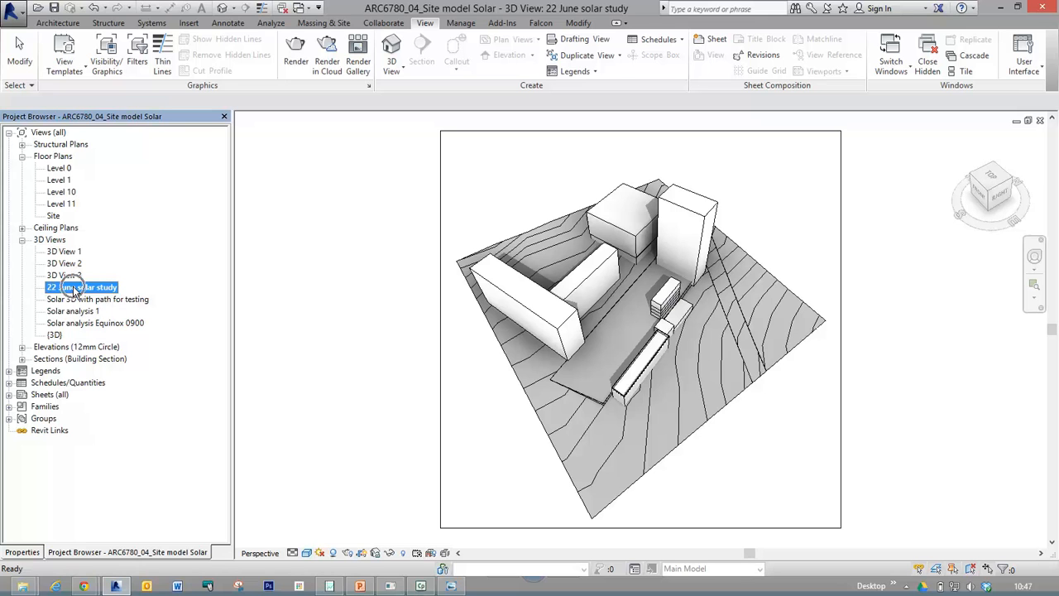
right_click(74, 290)
mouse_move(123, 384)
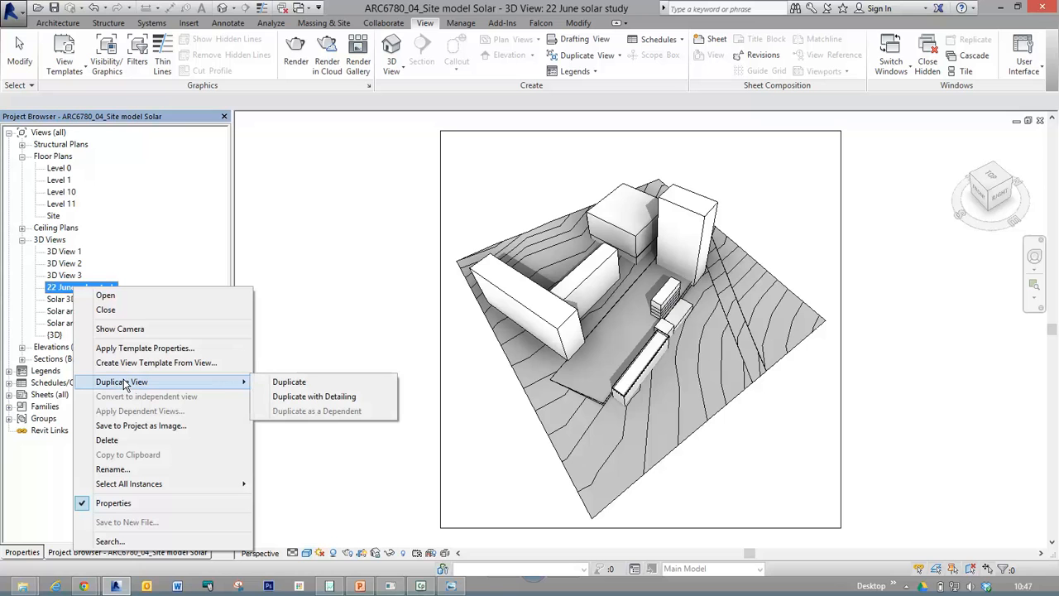
click(307, 397)
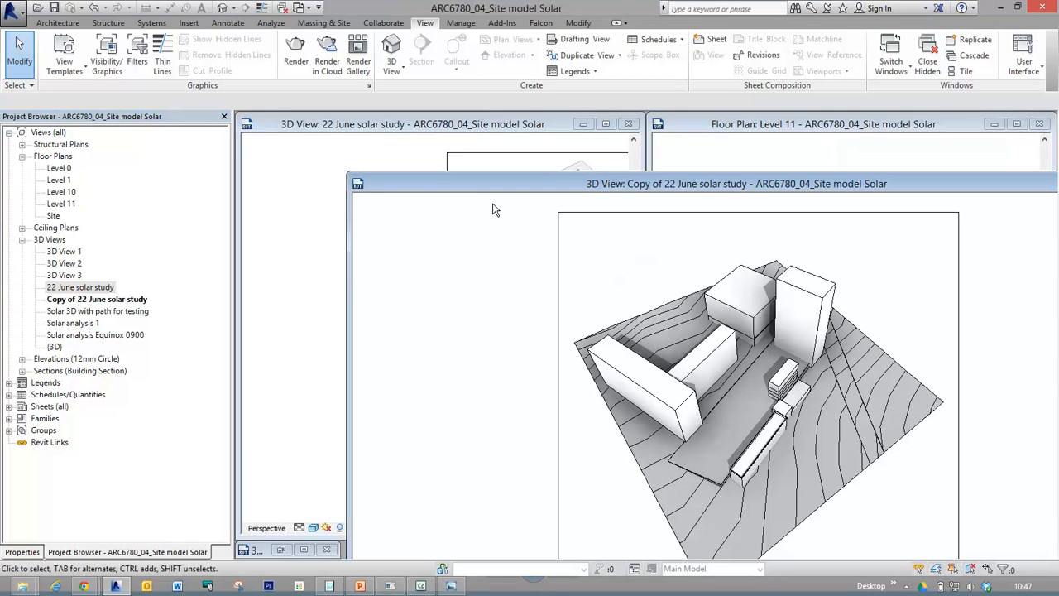
drag(430, 178, 373, 159)
double_click(373, 161)
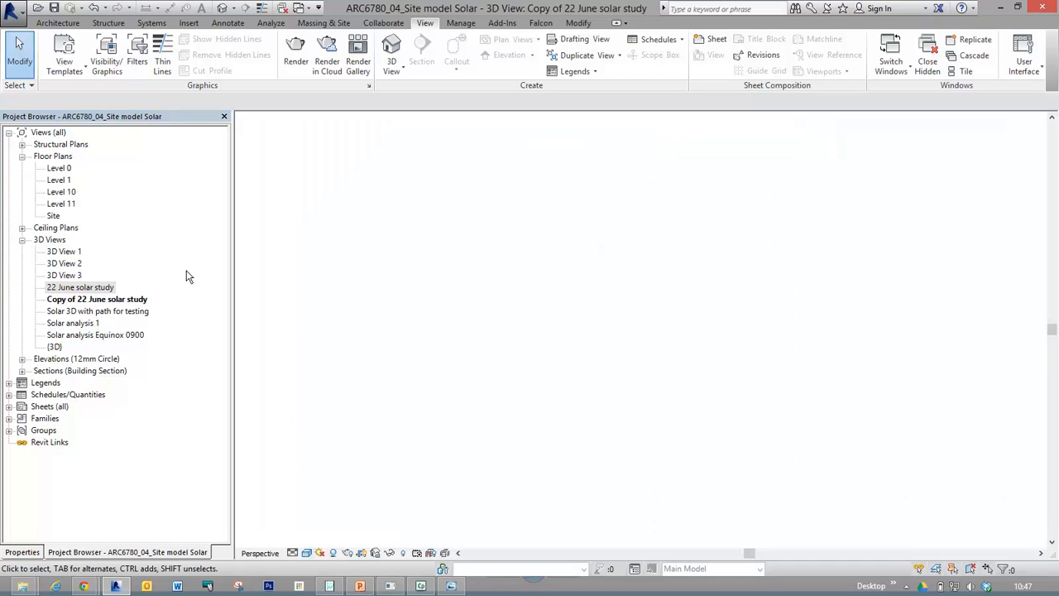
Rename the copied 3D view as "22 March solar study".
click(98, 300)
right_click(98, 300)
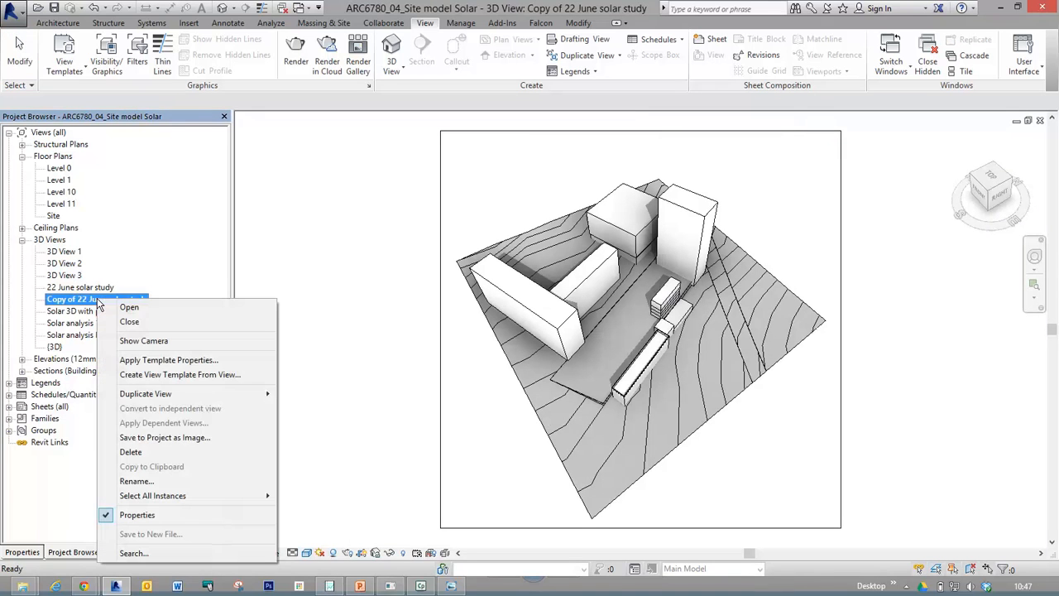
click(134, 481)
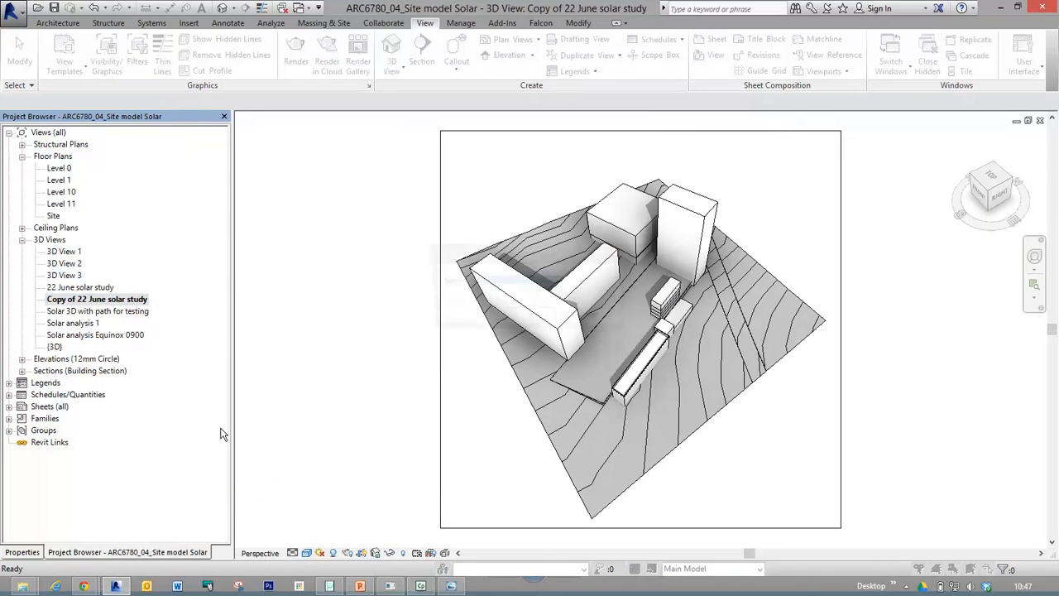
click(519, 282)
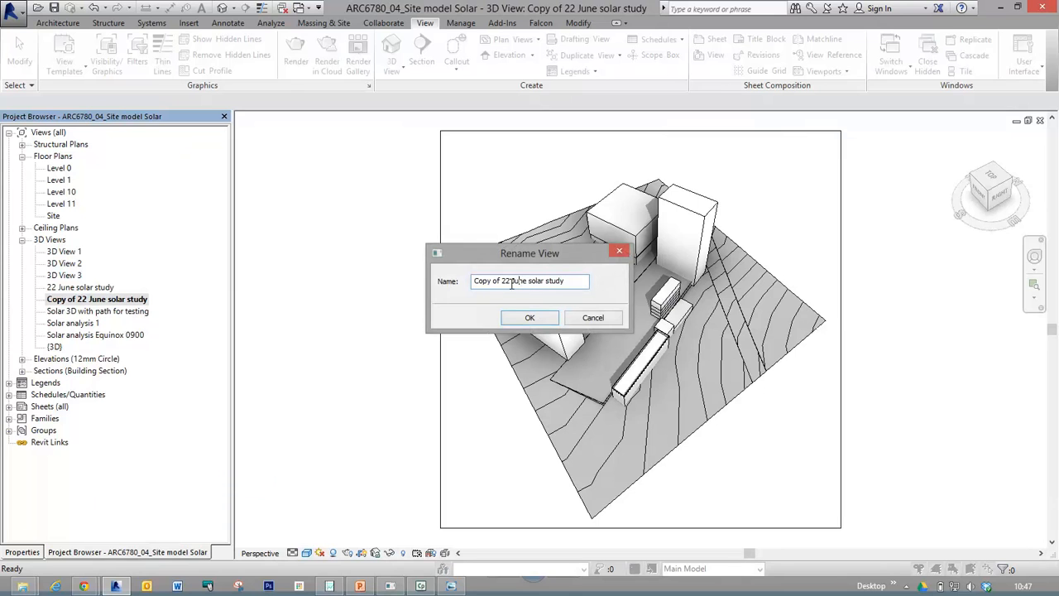
drag(503, 281, 453, 280)
key(BackSpace)
click(501, 282)
key(BackSpace)
key(BackSpace)
key(BackSpace)
key(BackSpace)
key(BackSpace)
text(March)
click(529, 319)
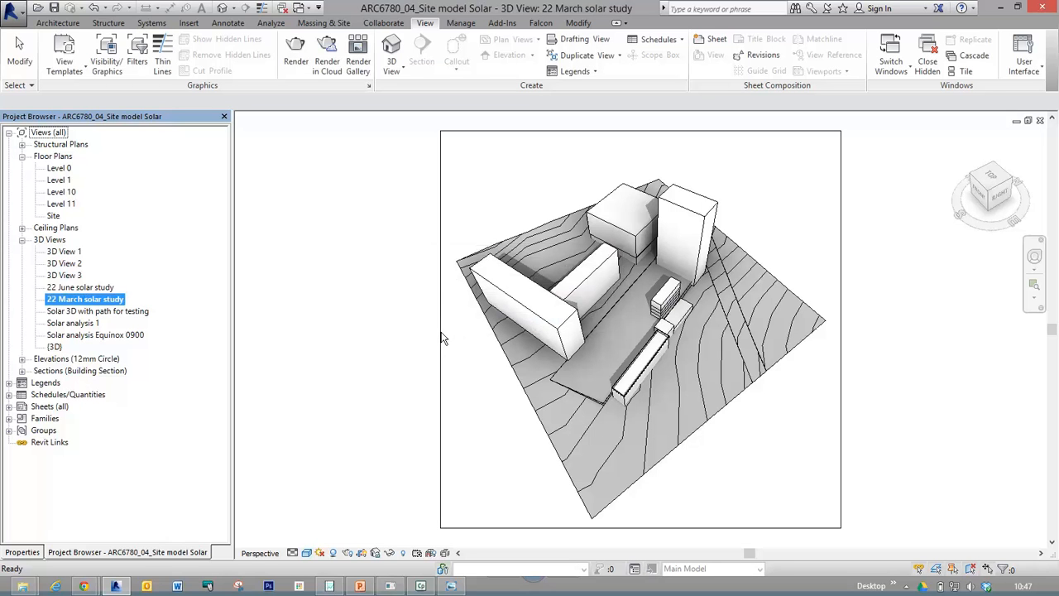
In the 22 March view's sun settings, duplicate the "22 June Sim01" single-day preset as "22 March Sim 2".
click(322, 554)
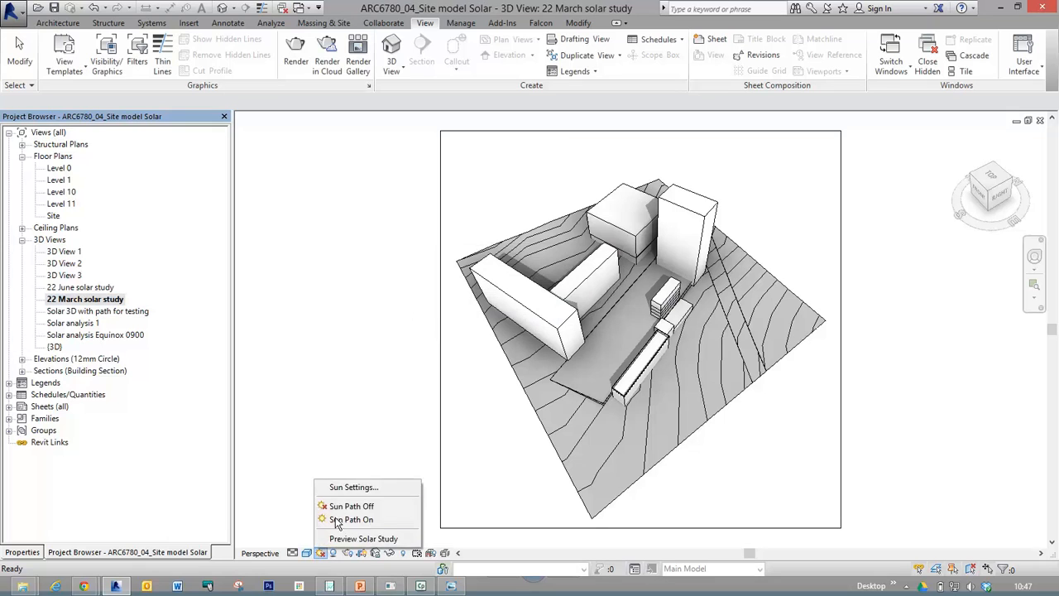
click(364, 484)
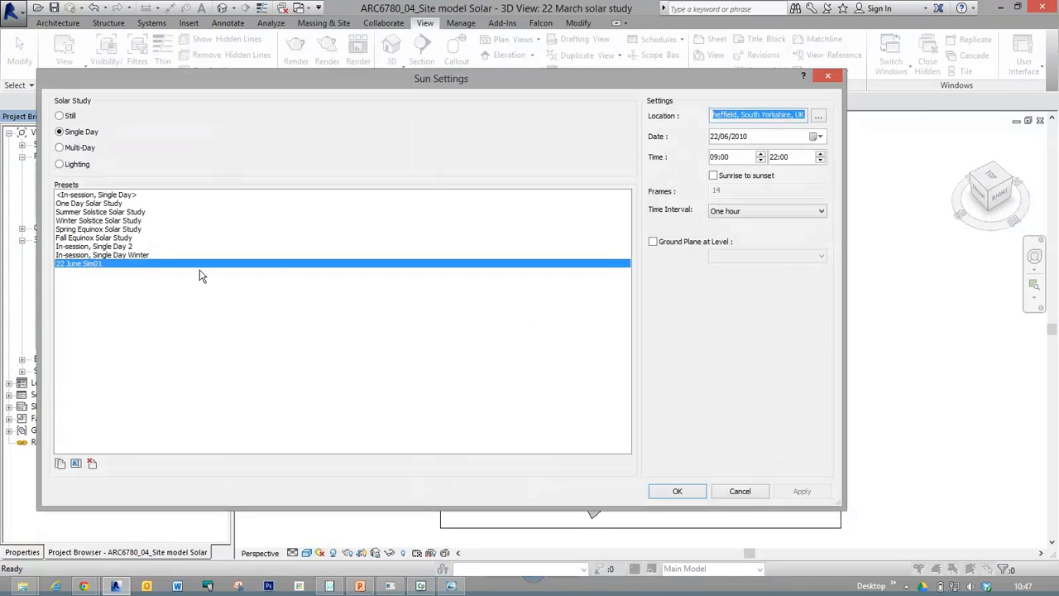
click(85, 268)
key(ctrl)
key(ctrl)
key(ctrl)
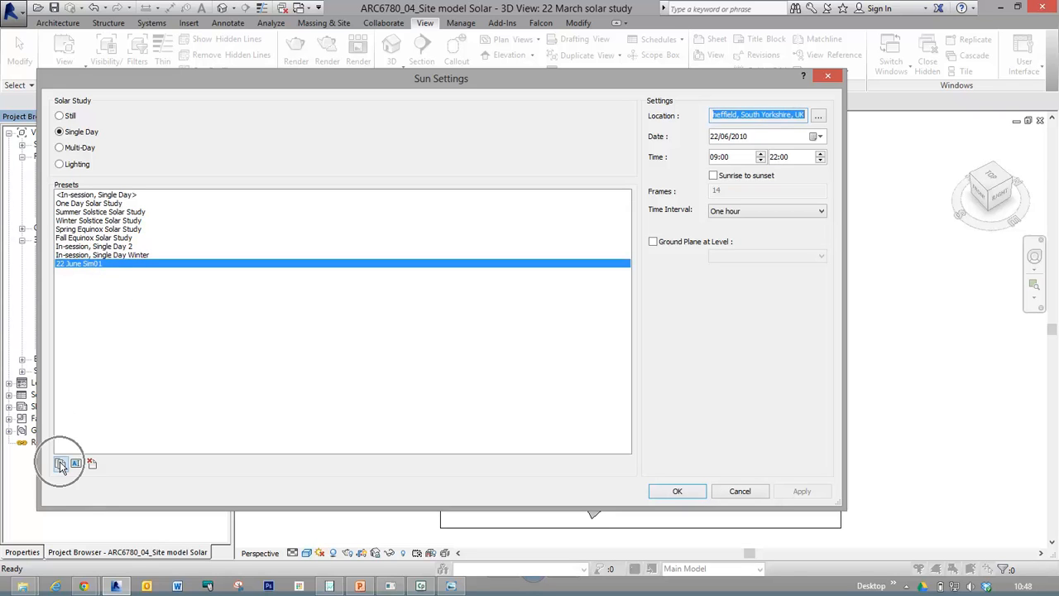
click(60, 465)
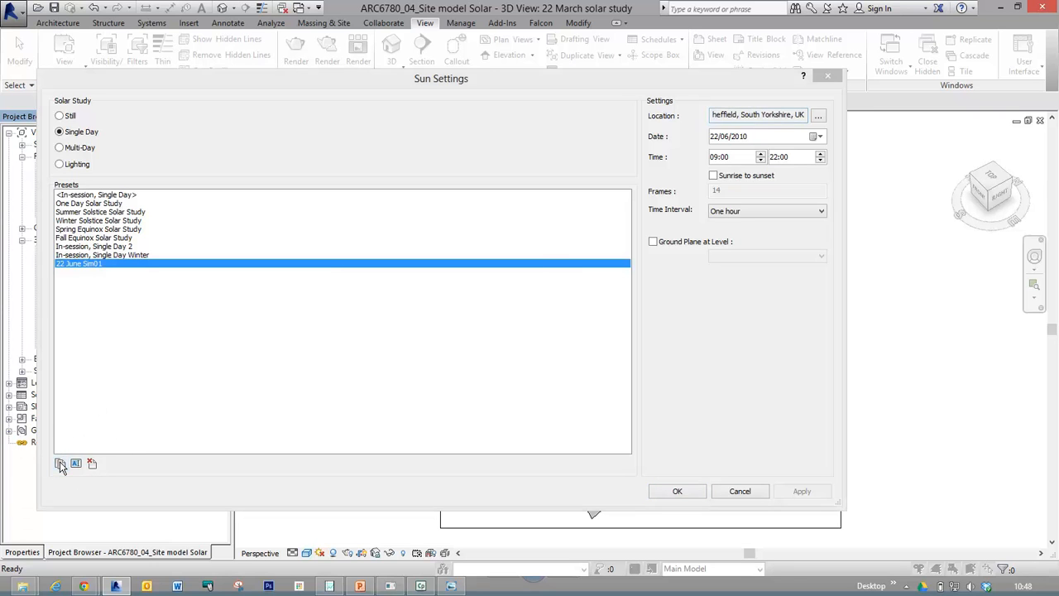
click(412, 284)
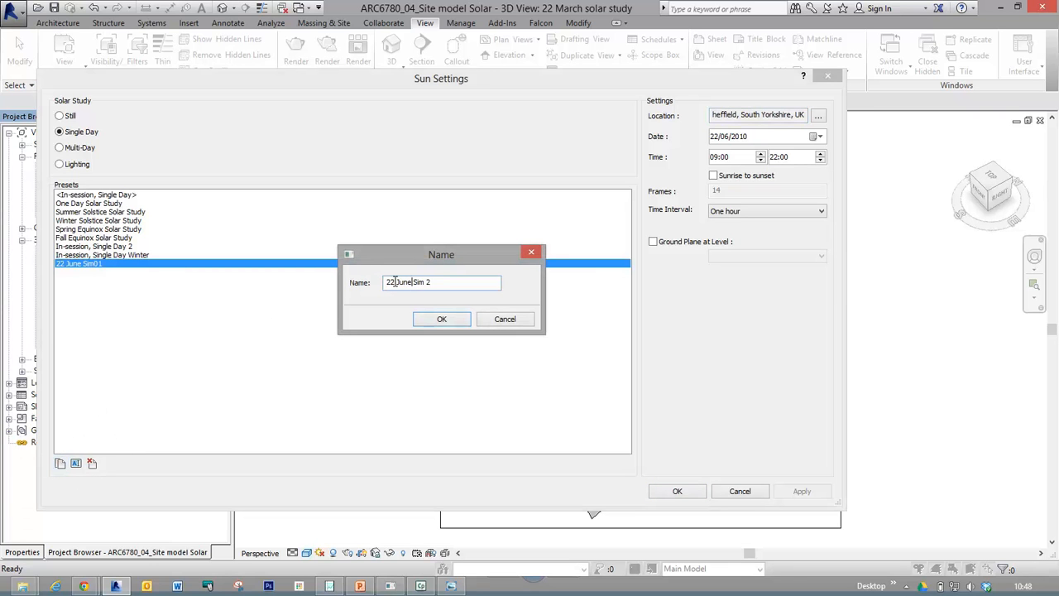
key(BackSpace)
key(BackSpace)
key(BackSpace)
key(BackSpace)
text(March)
click(437, 319)
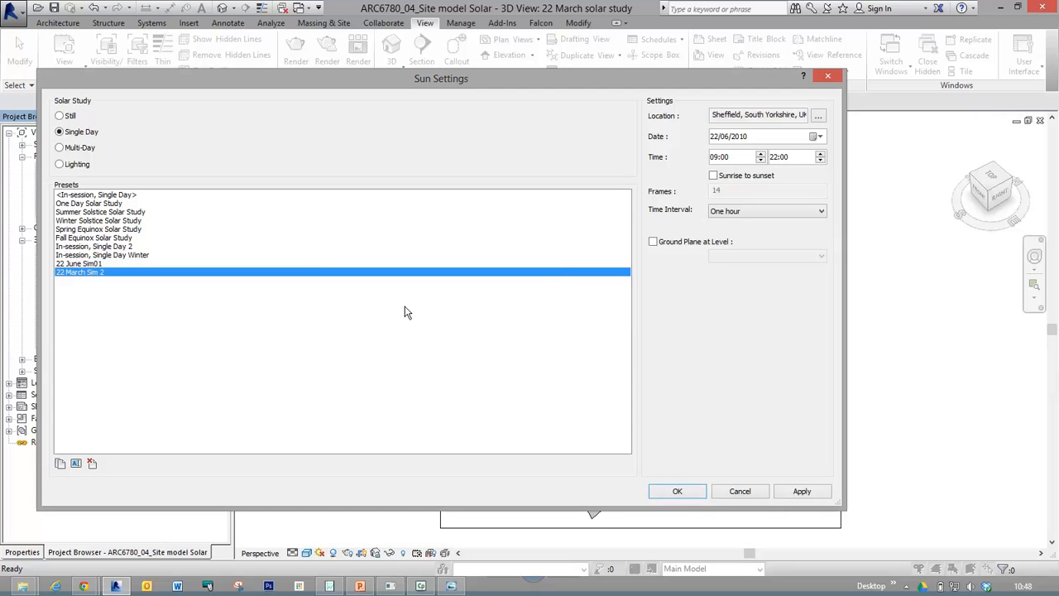
Set the new preset's date to 22/03/2010, accept the sun settings and save the project.
click(721, 139)
click(820, 137)
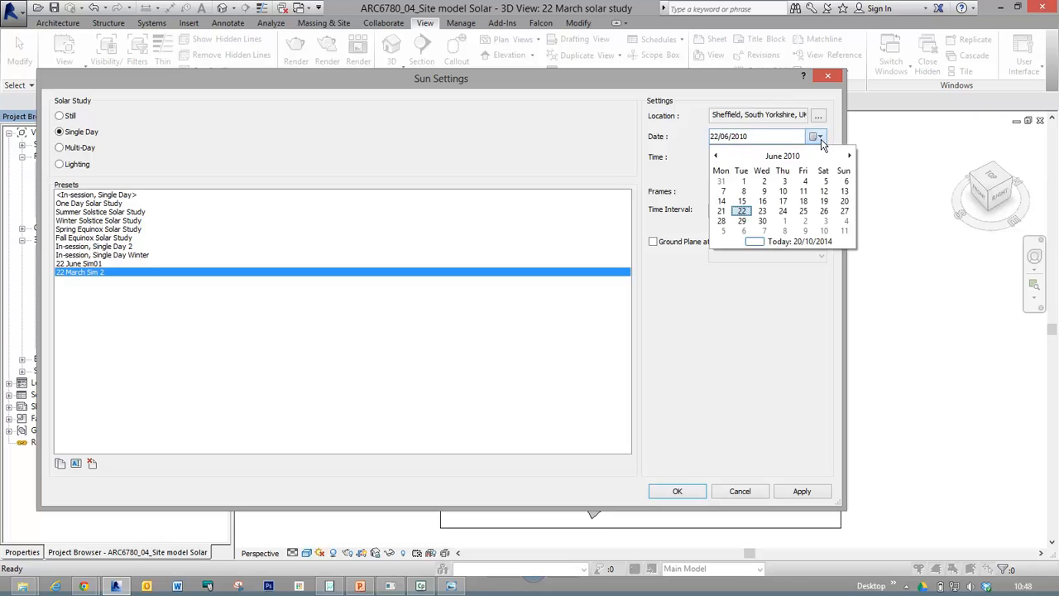
click(717, 156)
click(716, 155)
click(716, 156)
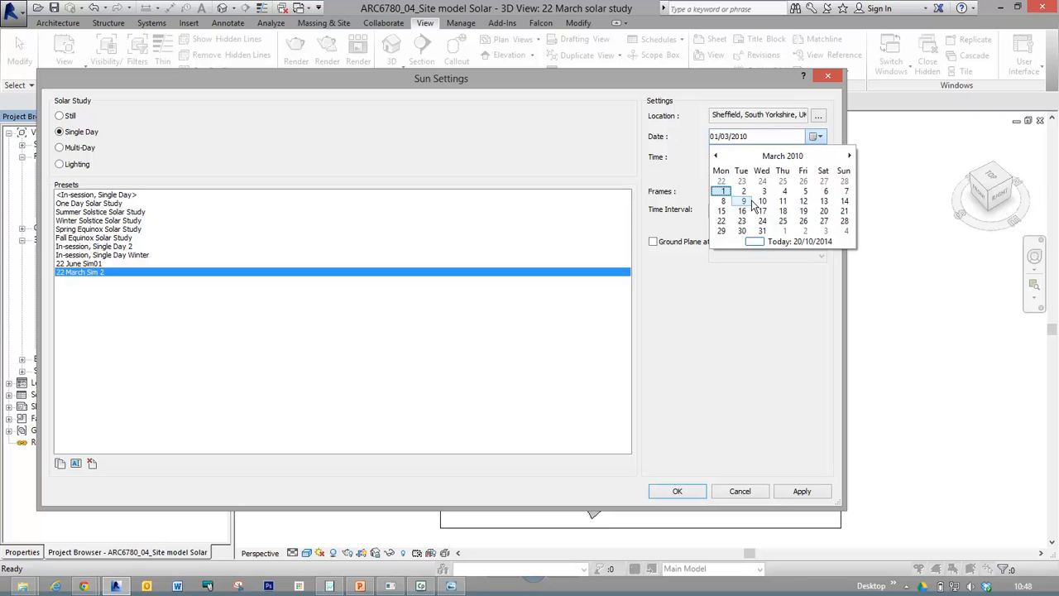
click(721, 221)
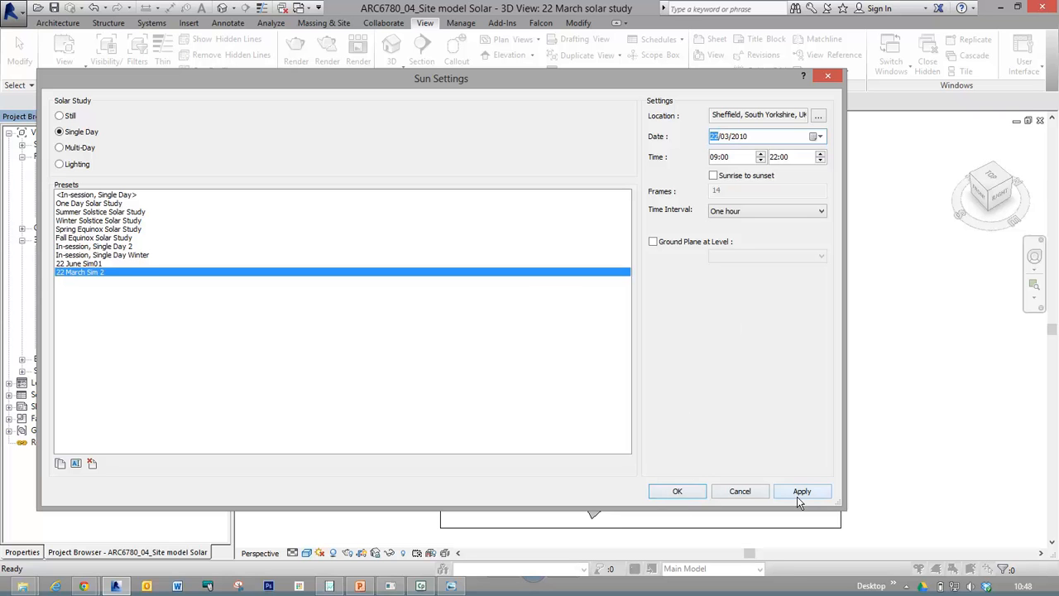
click(680, 493)
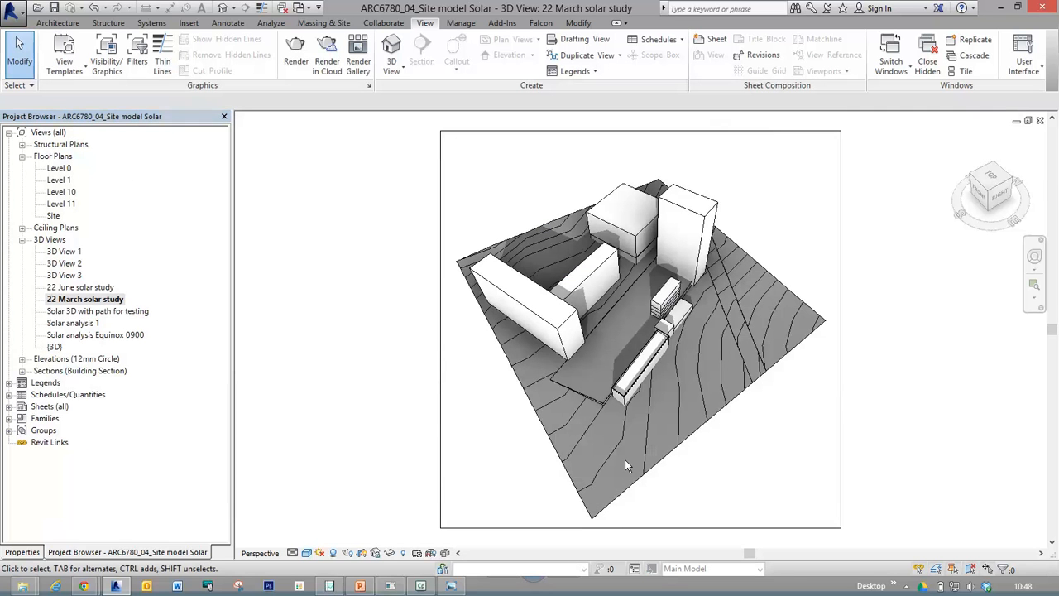
click(55, 11)
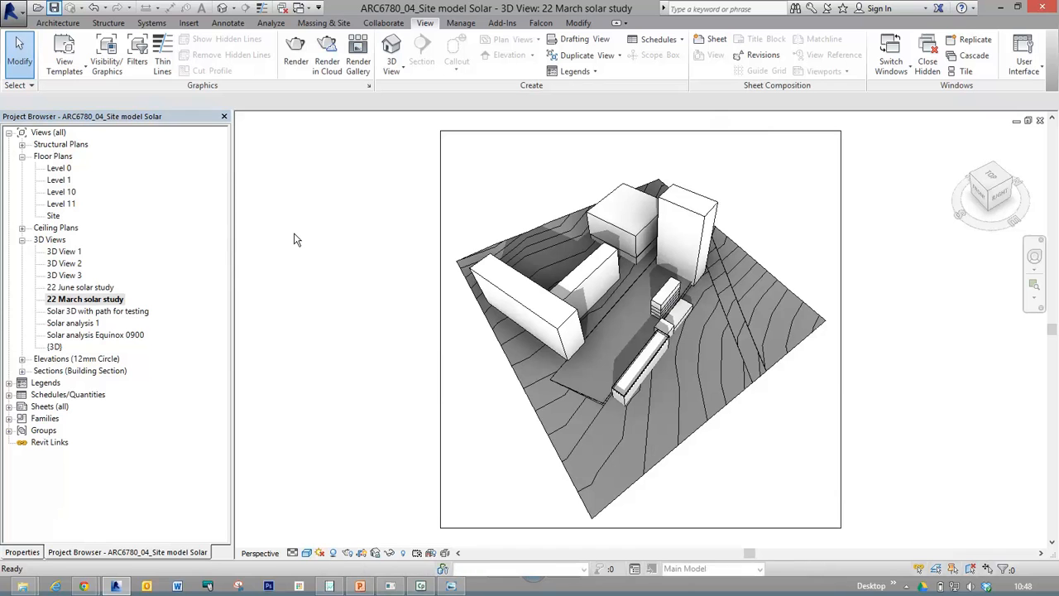
Start a solar study export of all frames with larger image dimensions and the time and date stamp included.
click(13, 12)
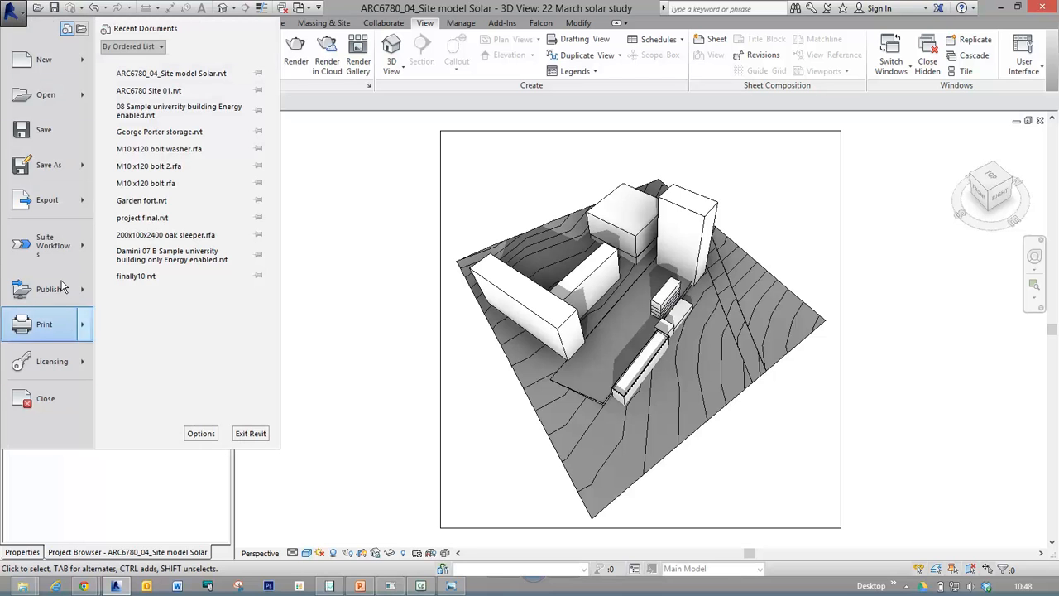
mouse_move(59, 206)
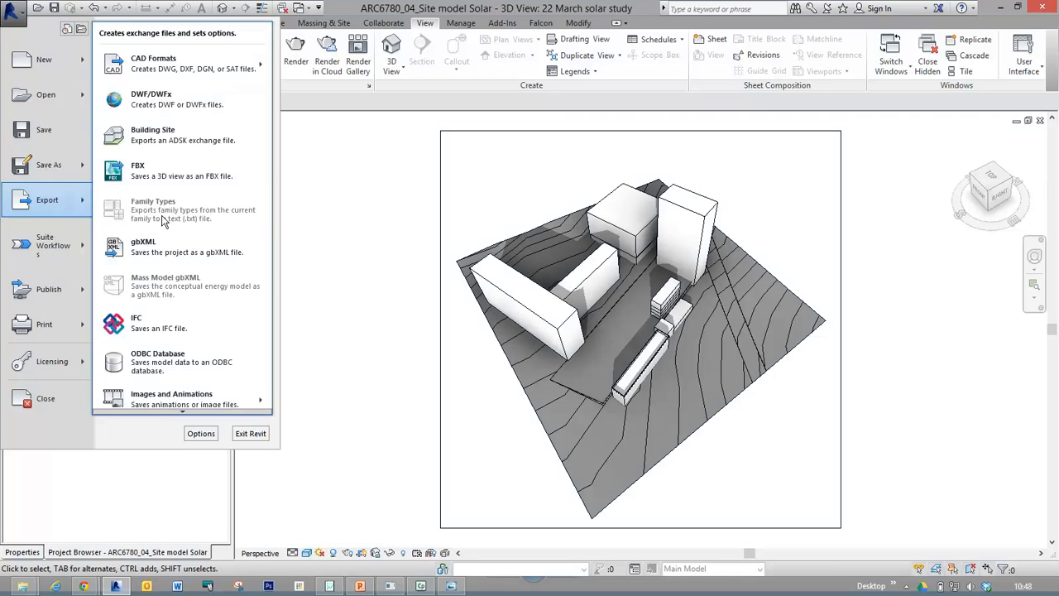
mouse_move(175, 400)
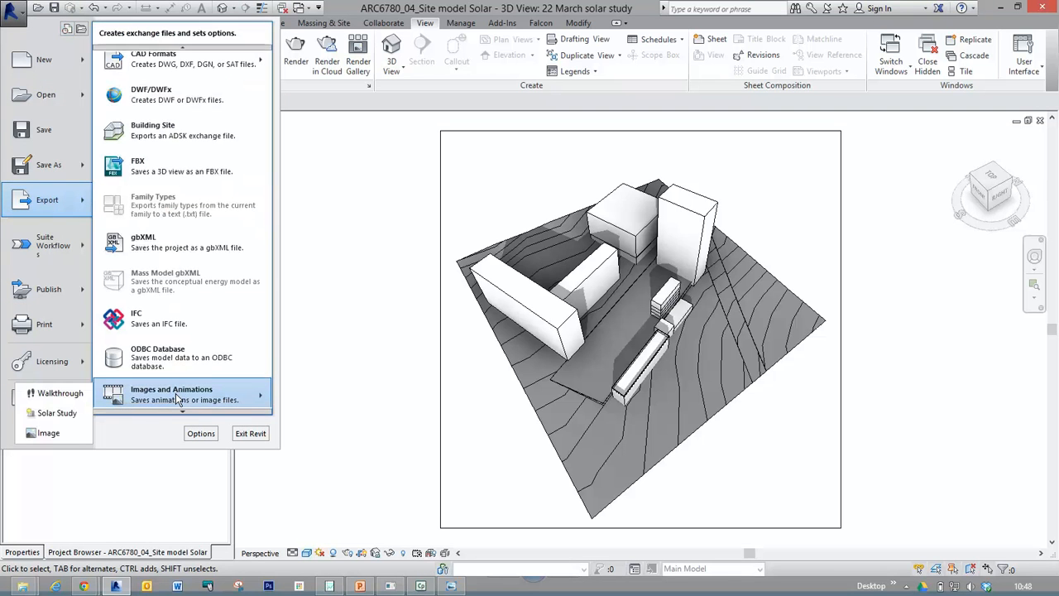
click(73, 419)
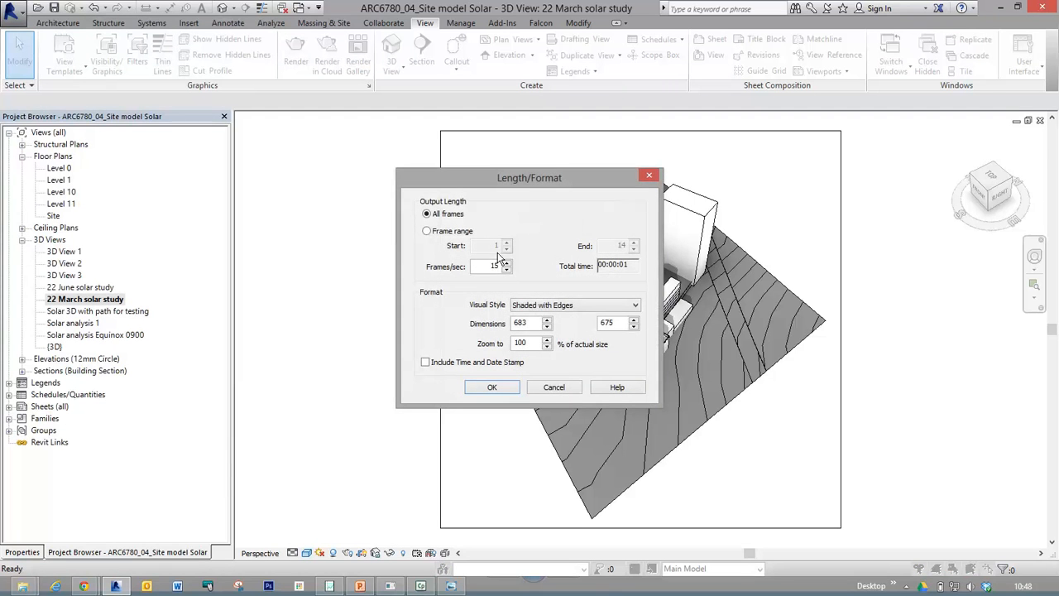
double_click(537, 323)
text(2)
click(617, 322)
key(ctrl)
key(ctrl)
key(ctrl)
key(ctrl)
click(425, 364)
click(488, 387)
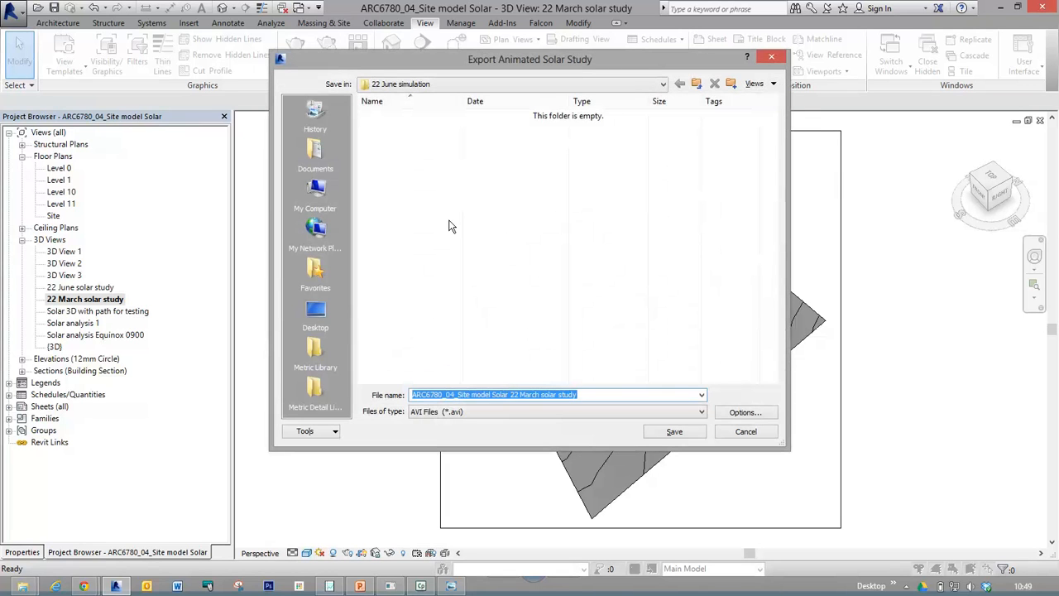
Create a folder named "22 March" inside the Resources folder and open it as the export location.
click(696, 84)
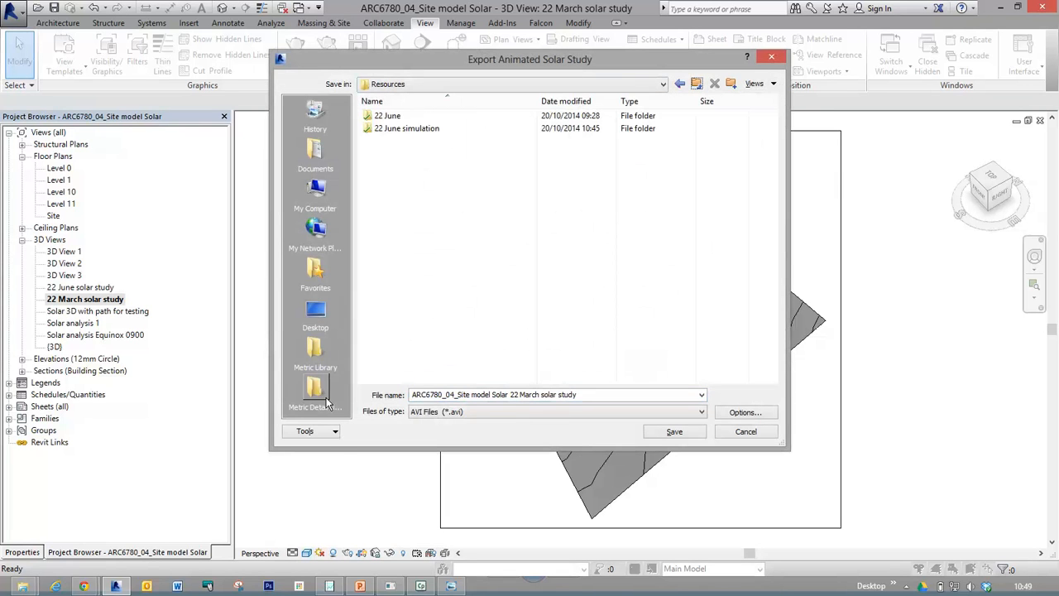
click(731, 84)
click(403, 148)
click(404, 143)
text(22 March)
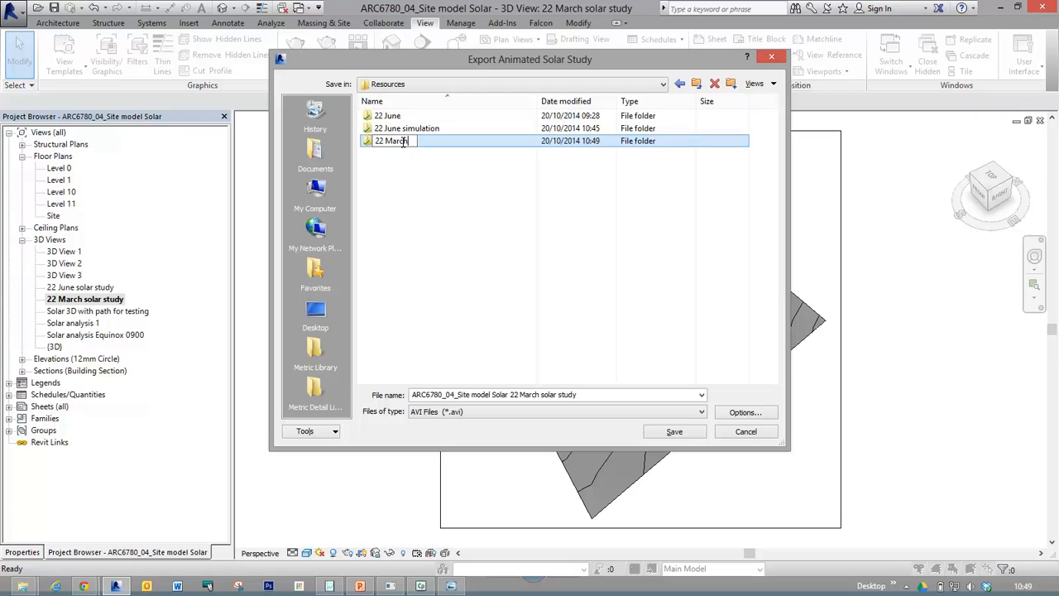
key(Return)
double_click(366, 145)
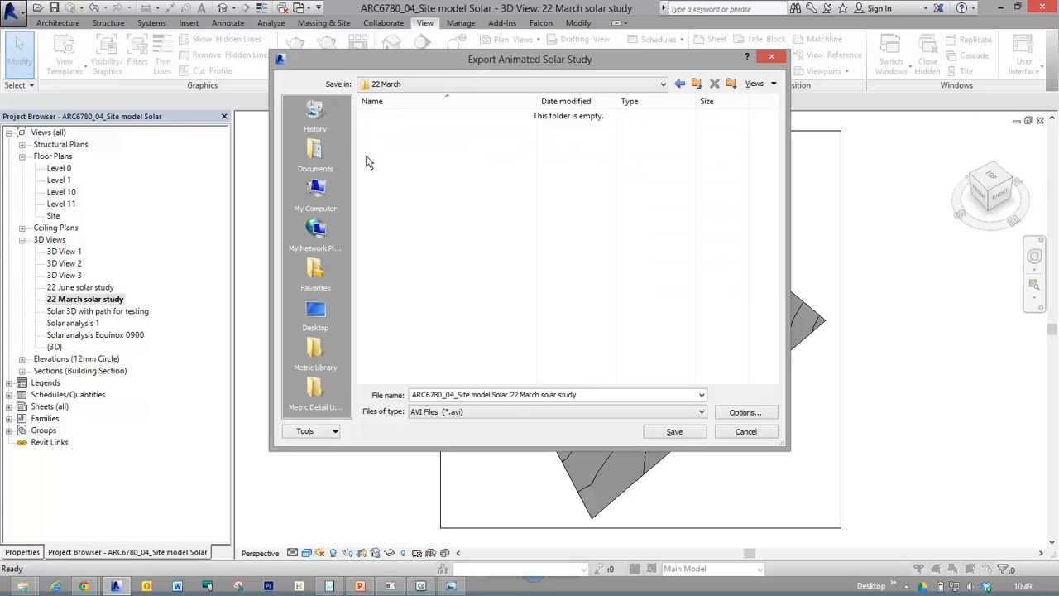
Set the export file type to JPEG (*.jpg) and save the 22 March solar study frames.
click(499, 413)
click(428, 432)
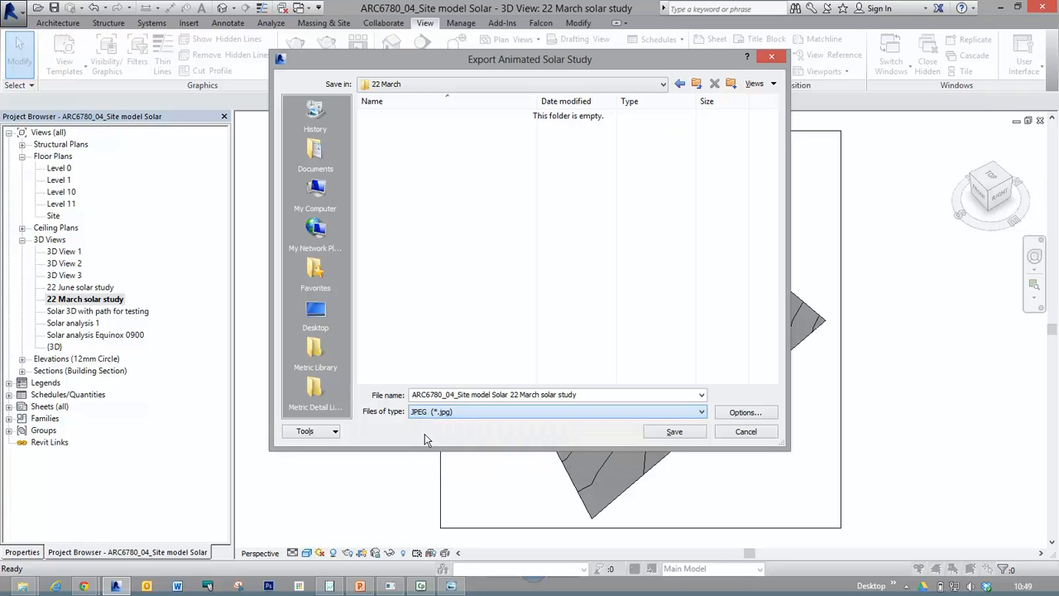
click(675, 432)
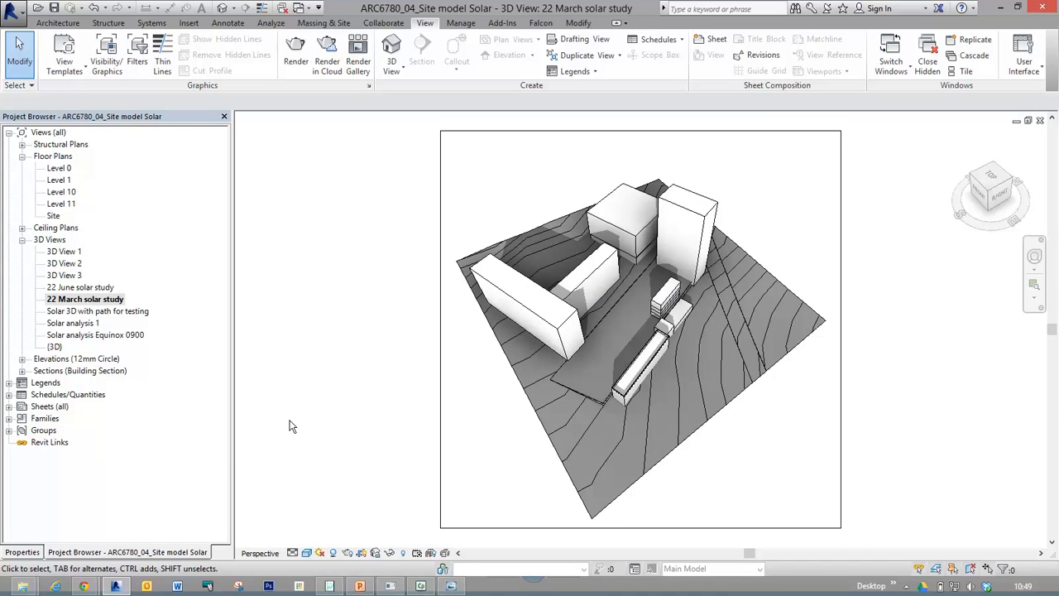
Switch to File Explorer and open the first exported frame in the Resources folder's "22 March" subfolder.
mouse_move(24, 586)
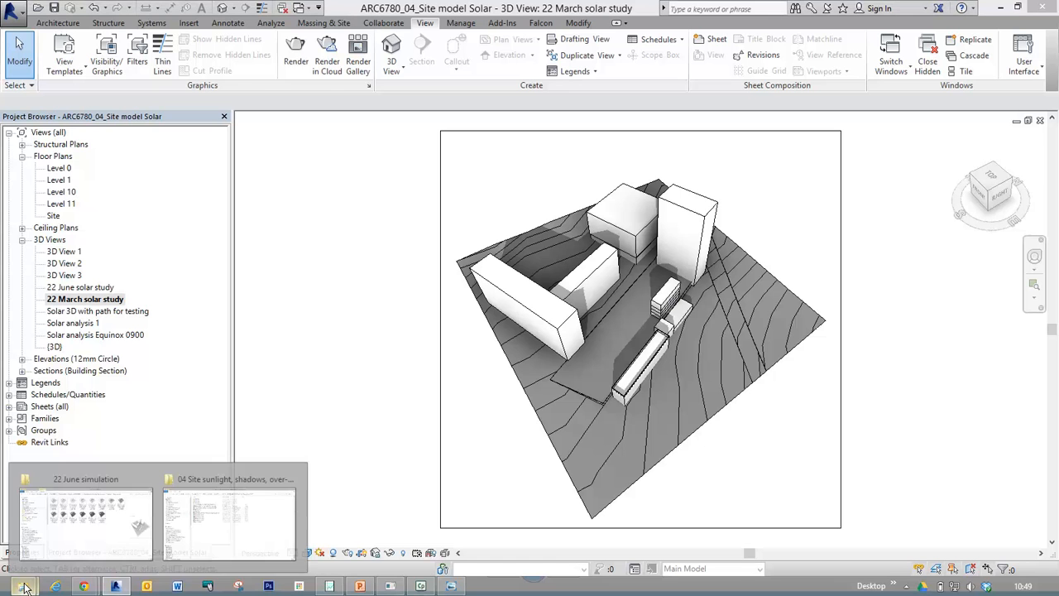
click(83, 534)
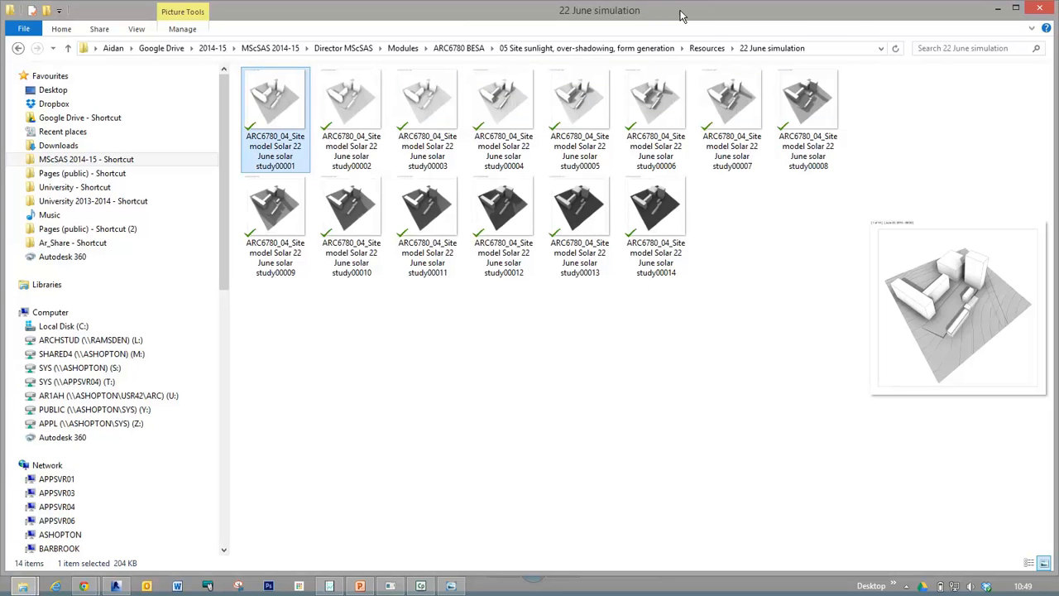
click(707, 48)
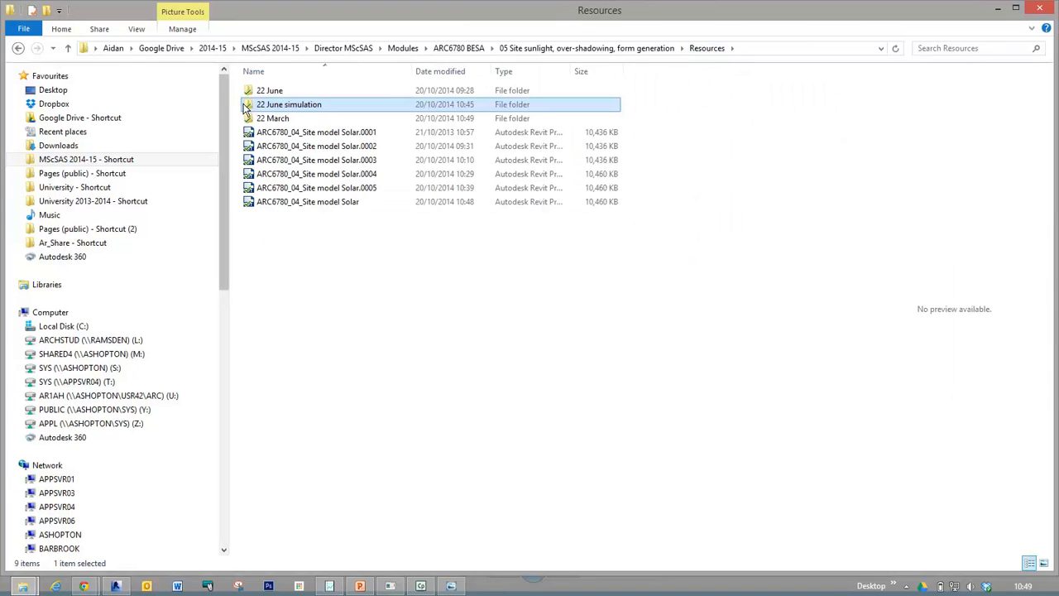
double_click(283, 121)
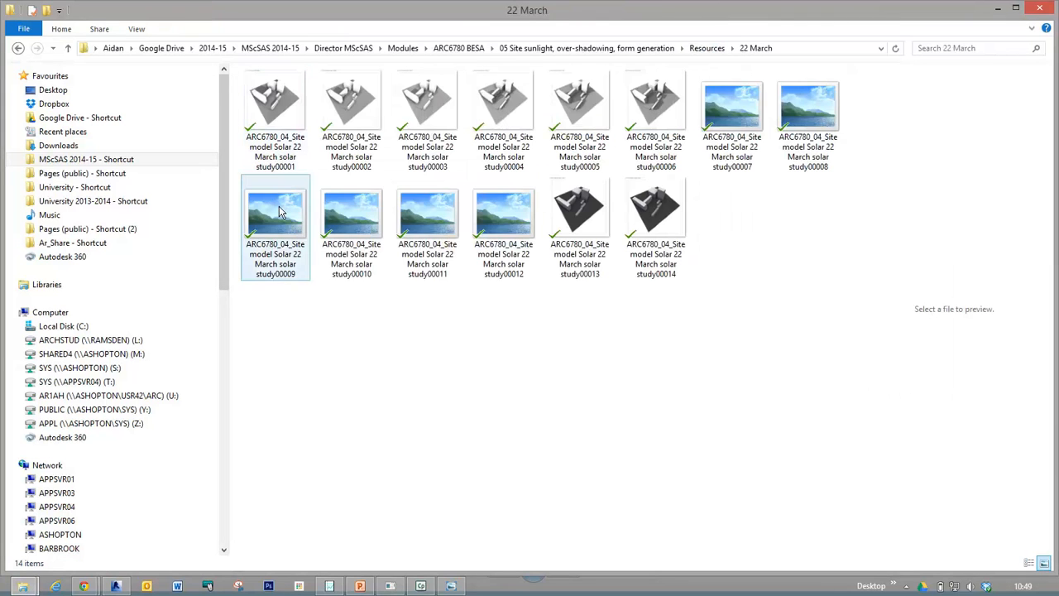
double_click(278, 115)
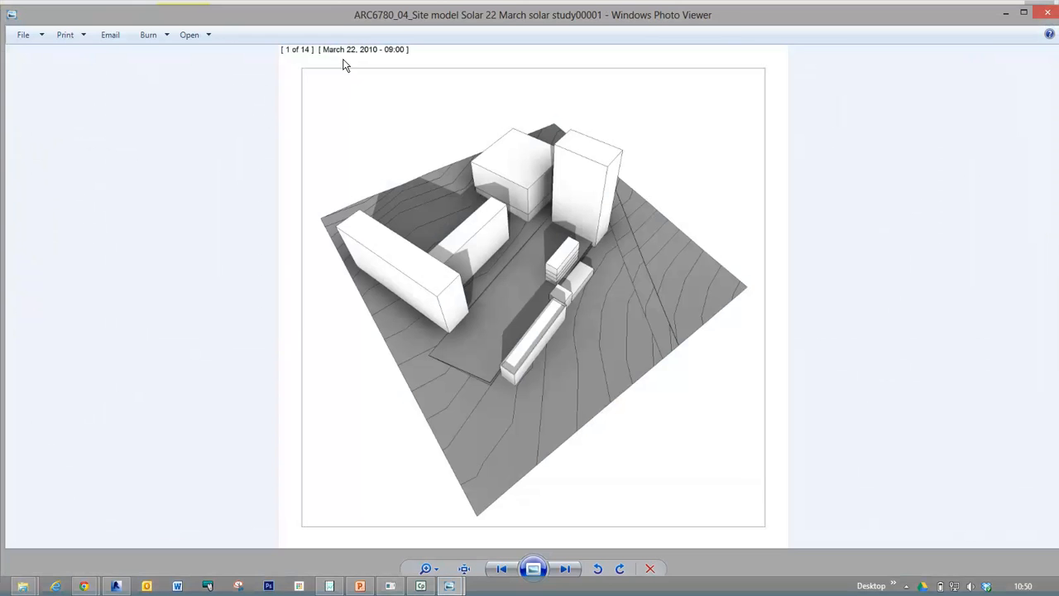
View the 22 March frames in sequence from 09:00 through the last frame to examine how the shadows move.
key(ctrl)
key(ctrl)
key(ctrl)
key(ctrl)
key(Right)
key(Right)
key(Right)
key(Right)
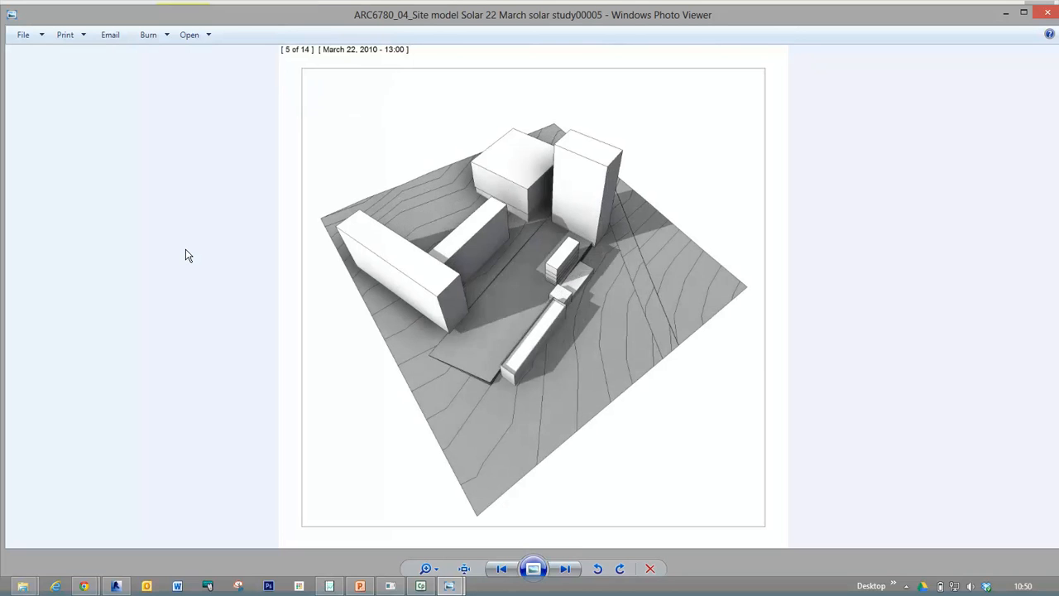
key(Right)
key(Right)
key(Right)
key(Right)
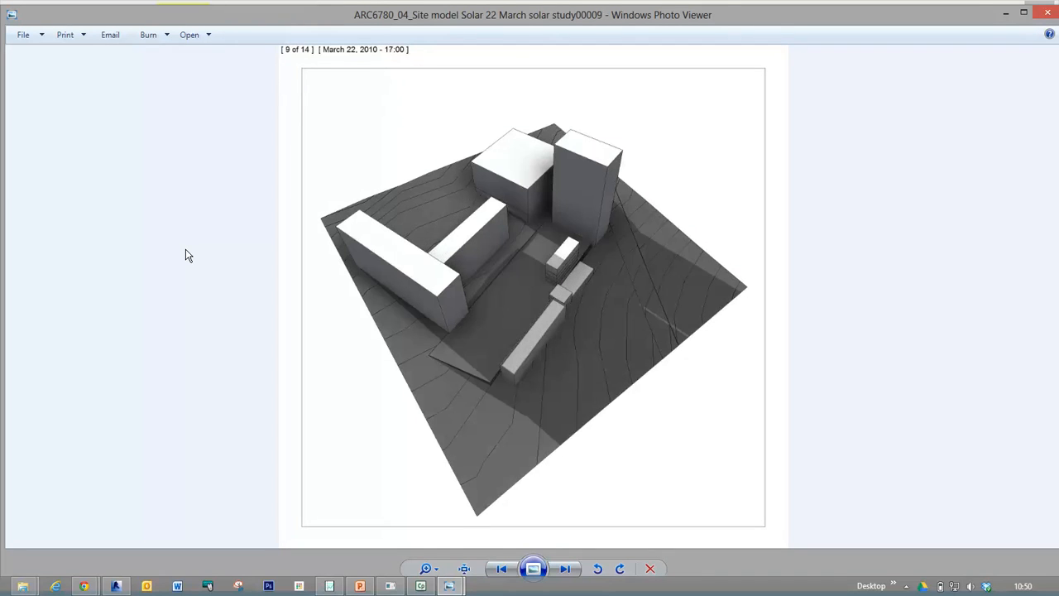
key(Right)
key(Right)
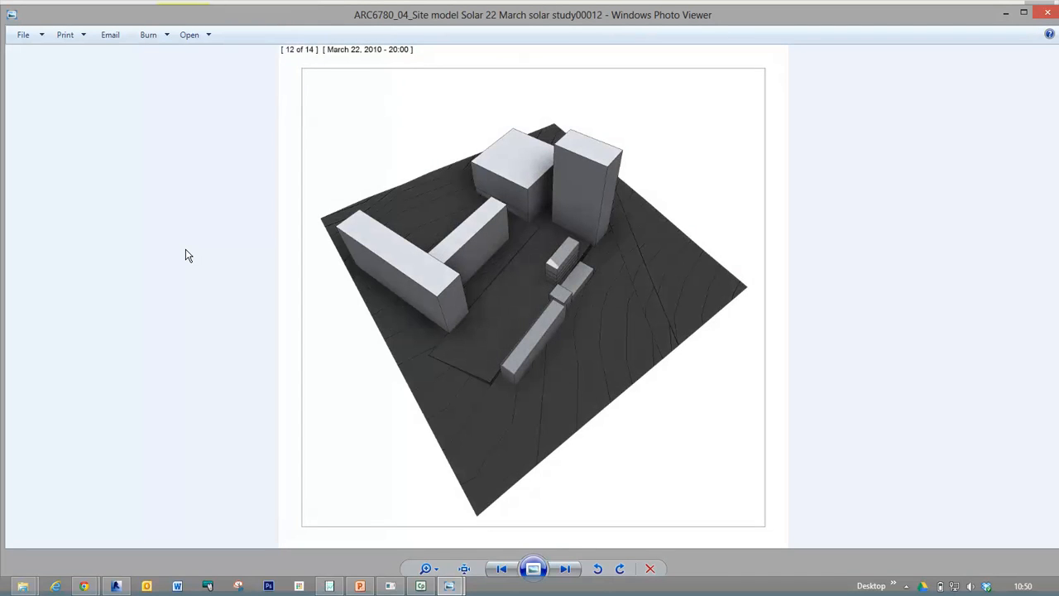
key(Right)
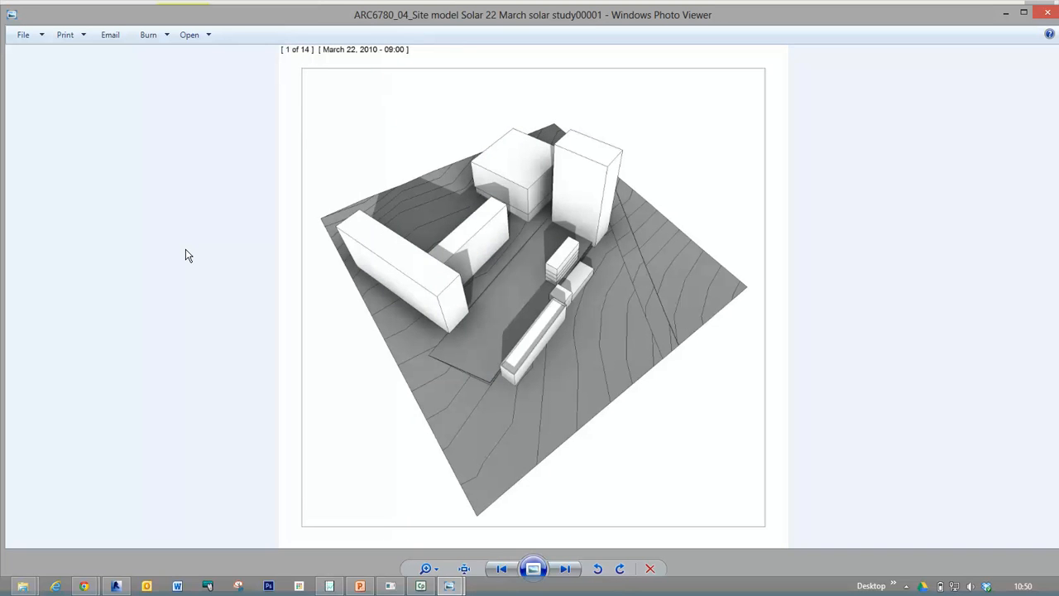
Go through the 22 March frames again and step back and forth to compare the shadows around 12:00 to 14:00.
key(Right)
key(Right)
key(Right)
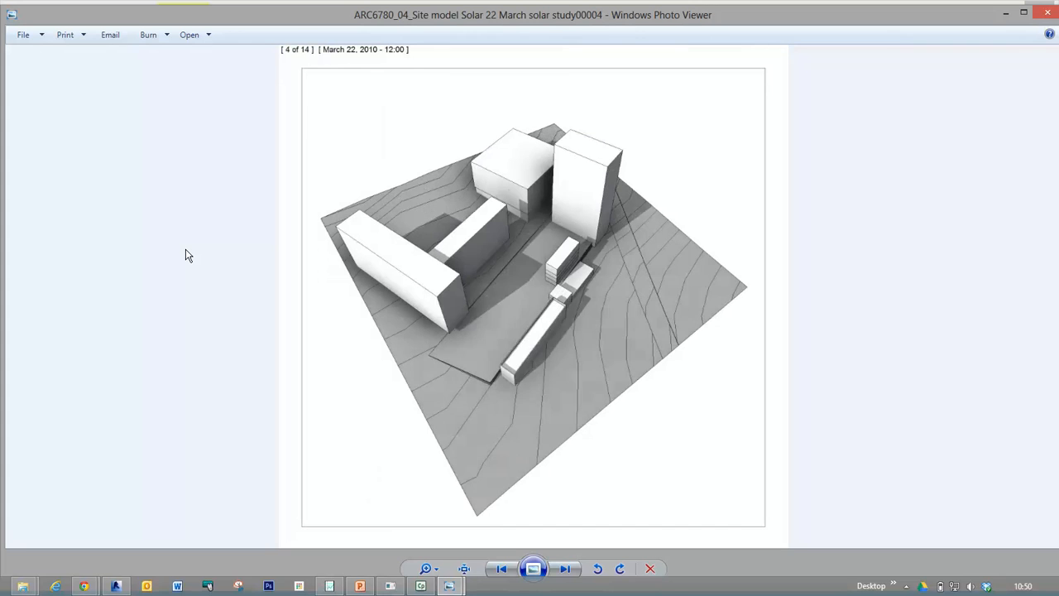
key(Right)
key(Right)
key(Left)
key(Left)
key(Left)
key(Right)
key(Right)
key(Right)
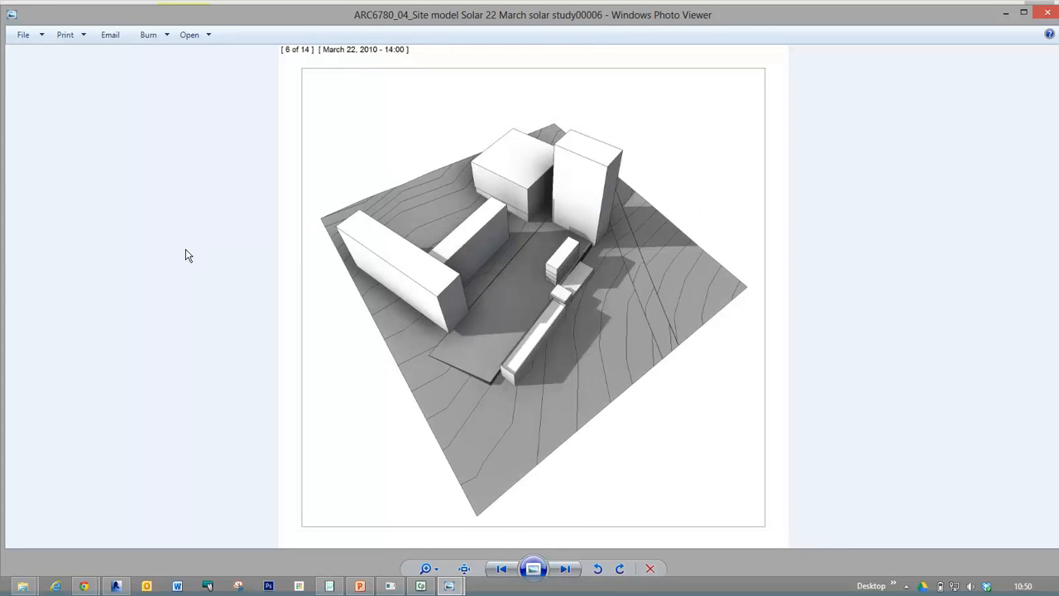